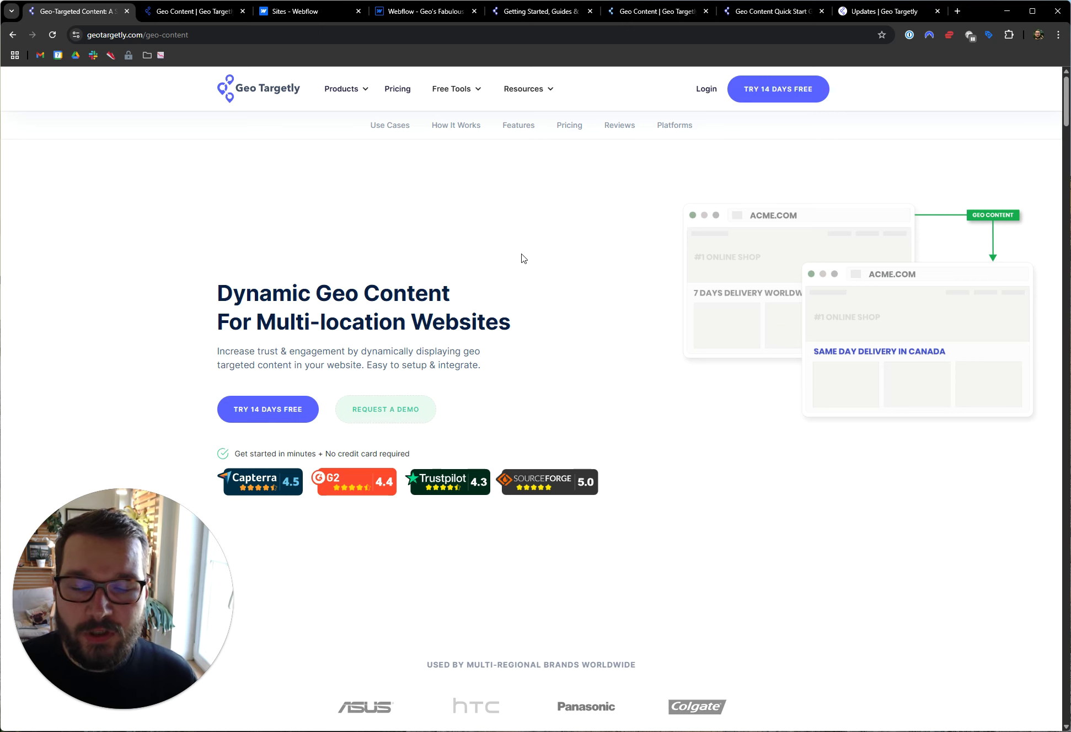
Look over the use cases on the Geo Content product page
scroll(535, 257, "down", 5)
scroll(535, 259, "down", 8)
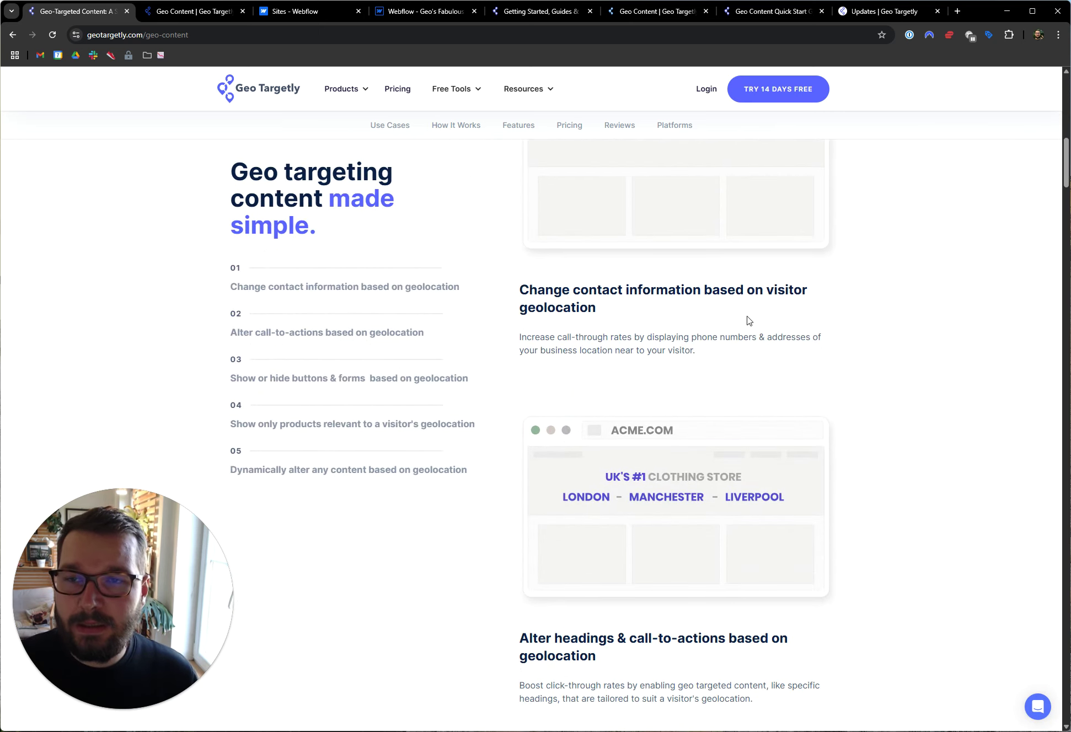
scroll(551, 328, "up", 14)
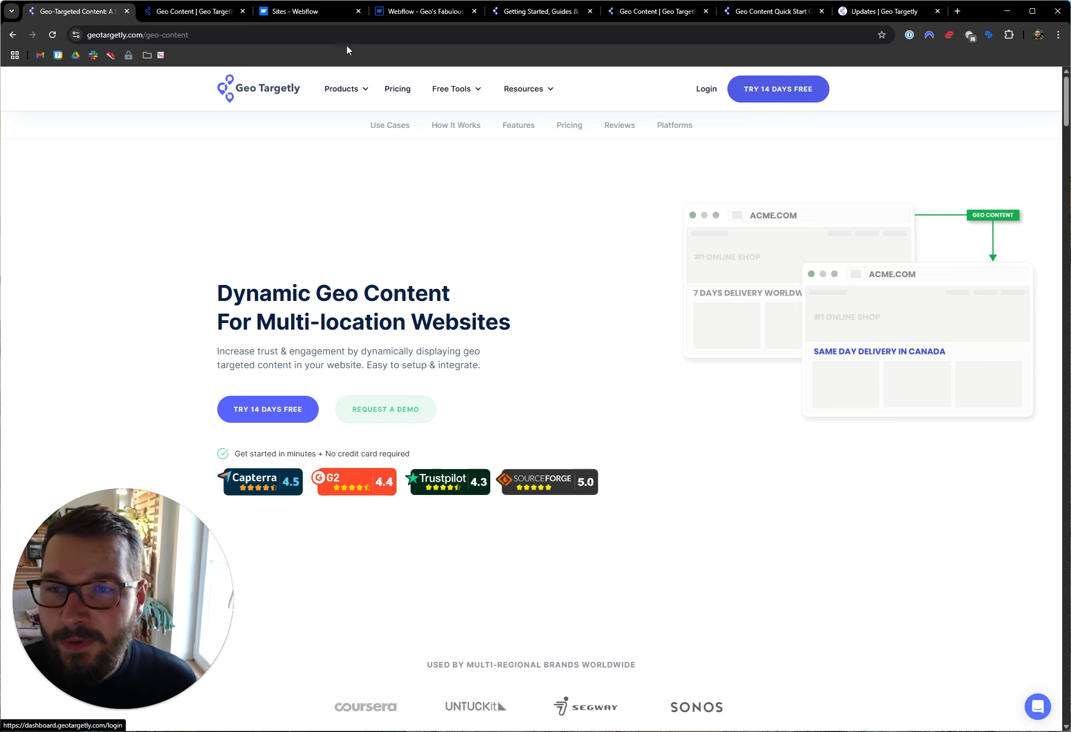
Switch to the Geo Targetly dashboard and start adding a new Geo Content to the site
left_click(188, 12)
left_click(79, 152)
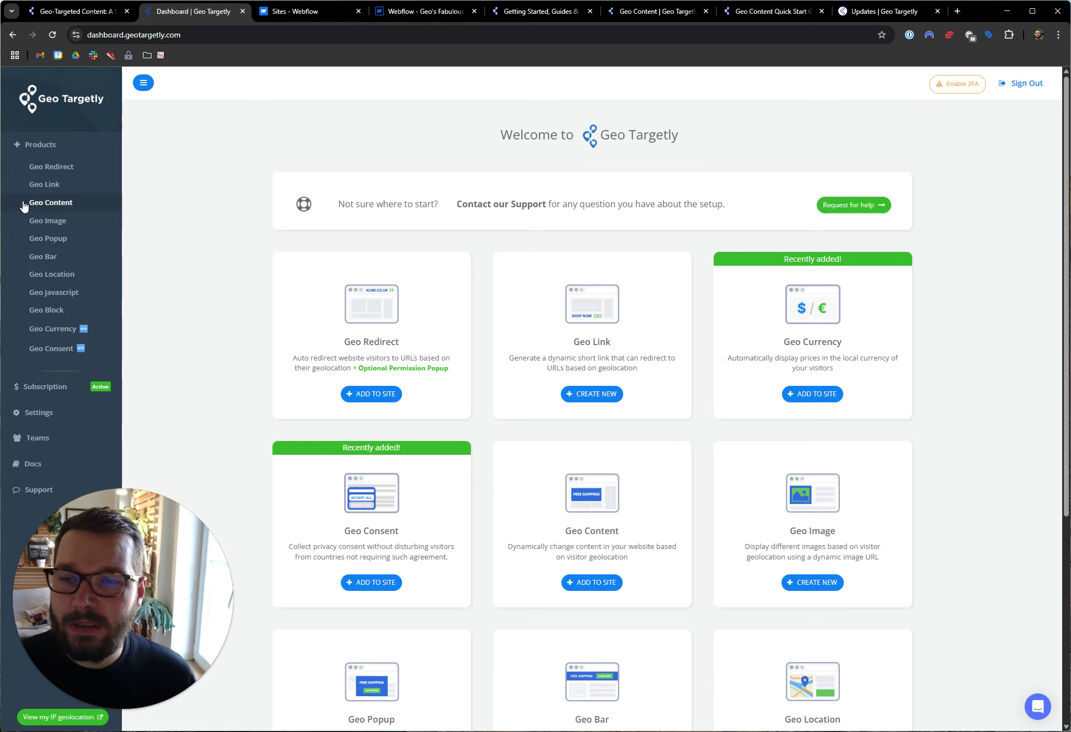
left_click(574, 589)
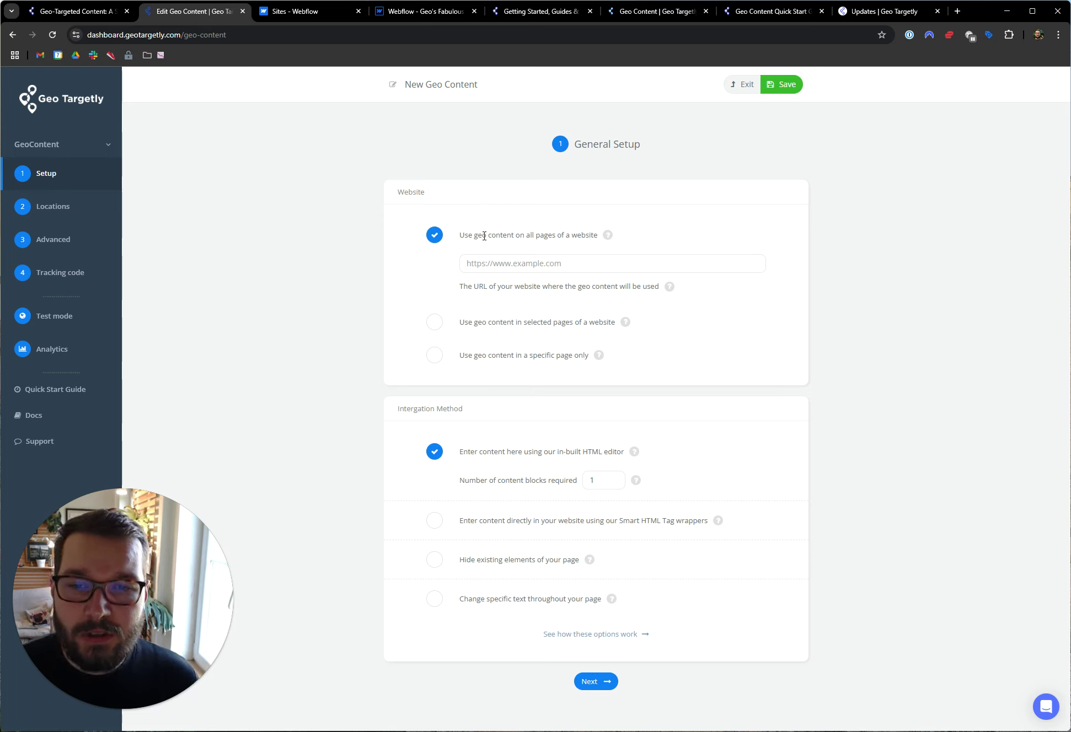
left_click(553, 266)
type("https://geot")
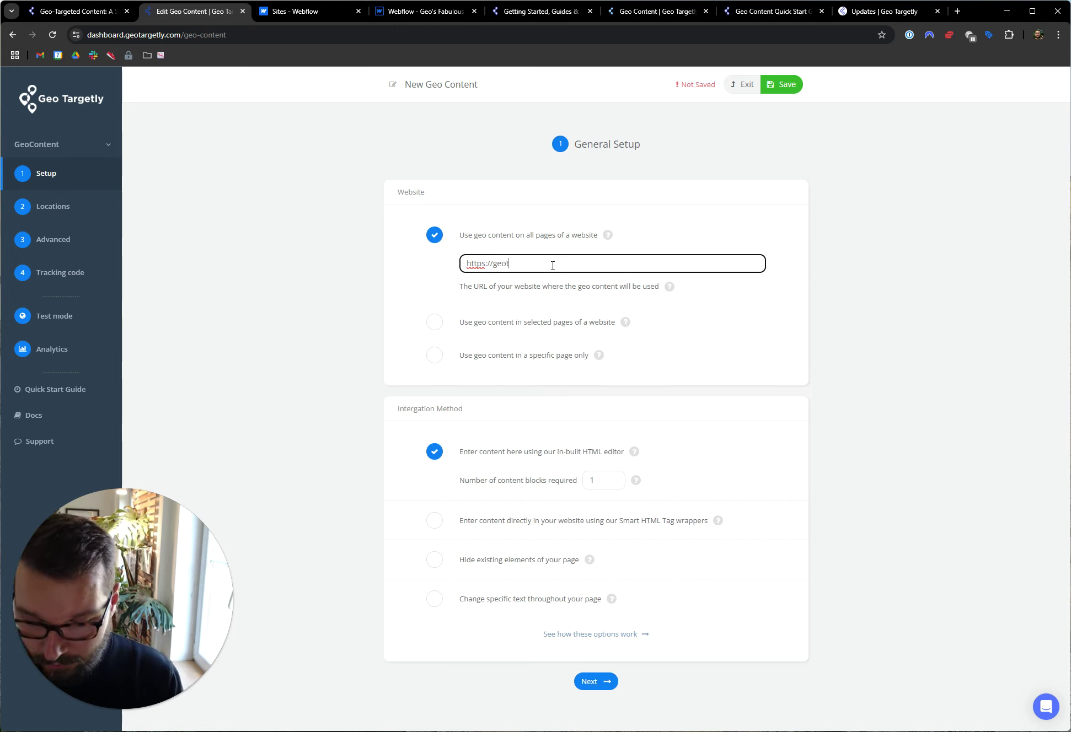
type("argetly.com")
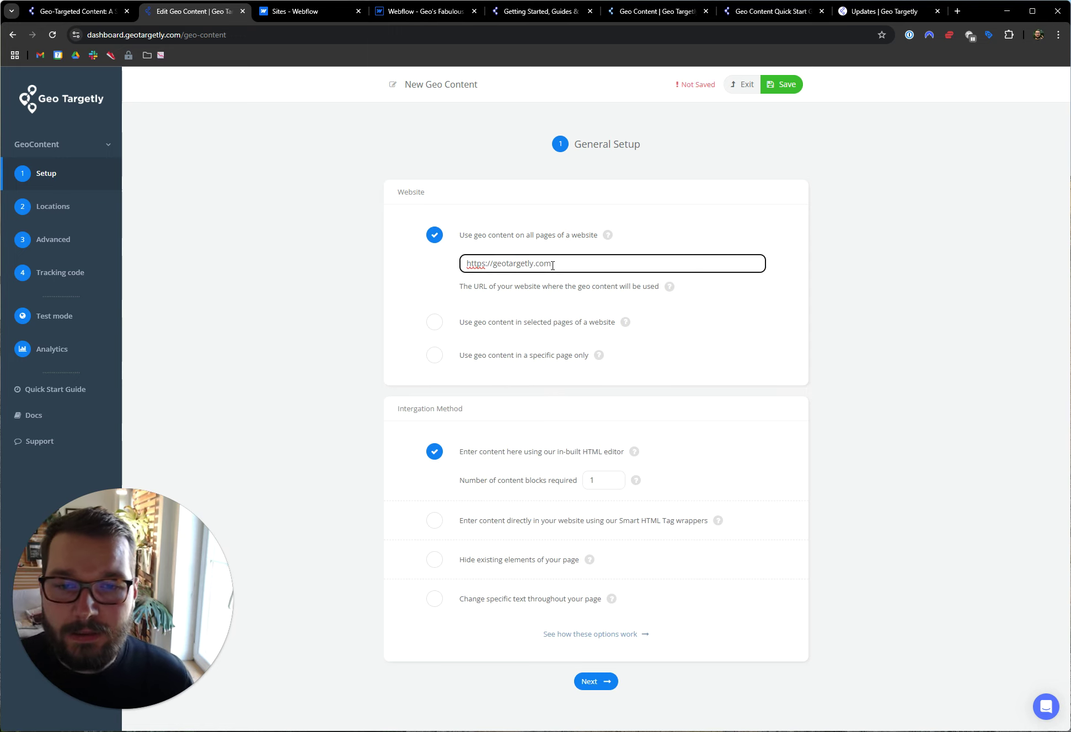
left_click(665, 238)
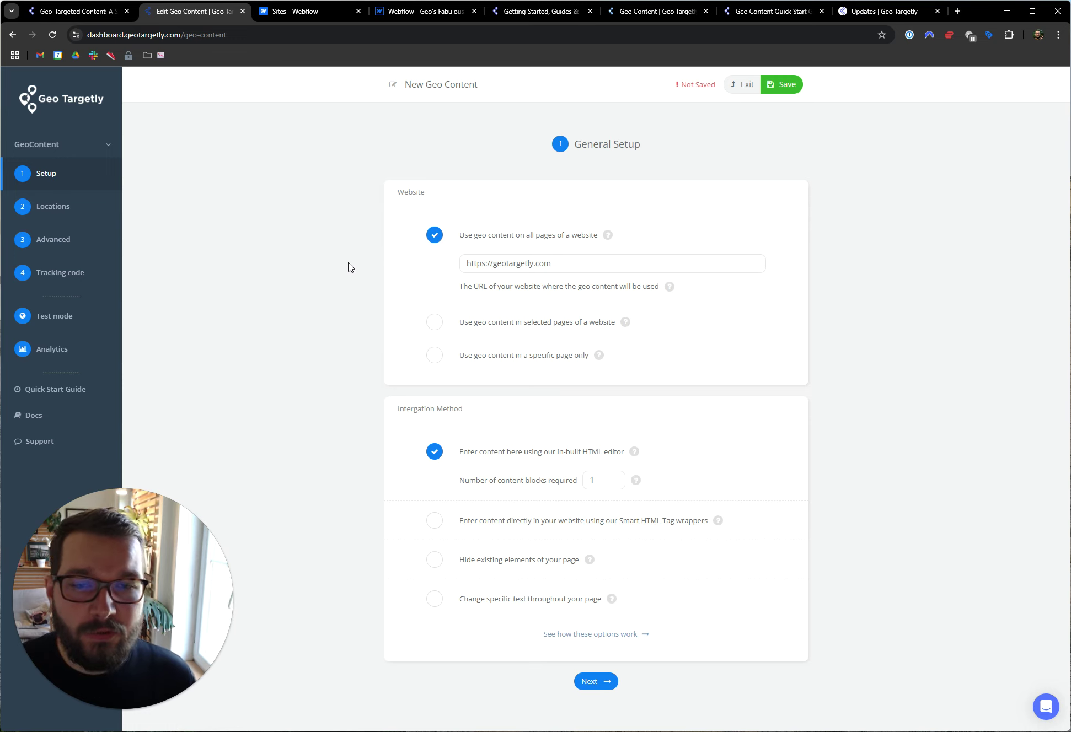
Try the selected-pages and specific-page options, and return to using geo content on all pages of the website
left_click(431, 323)
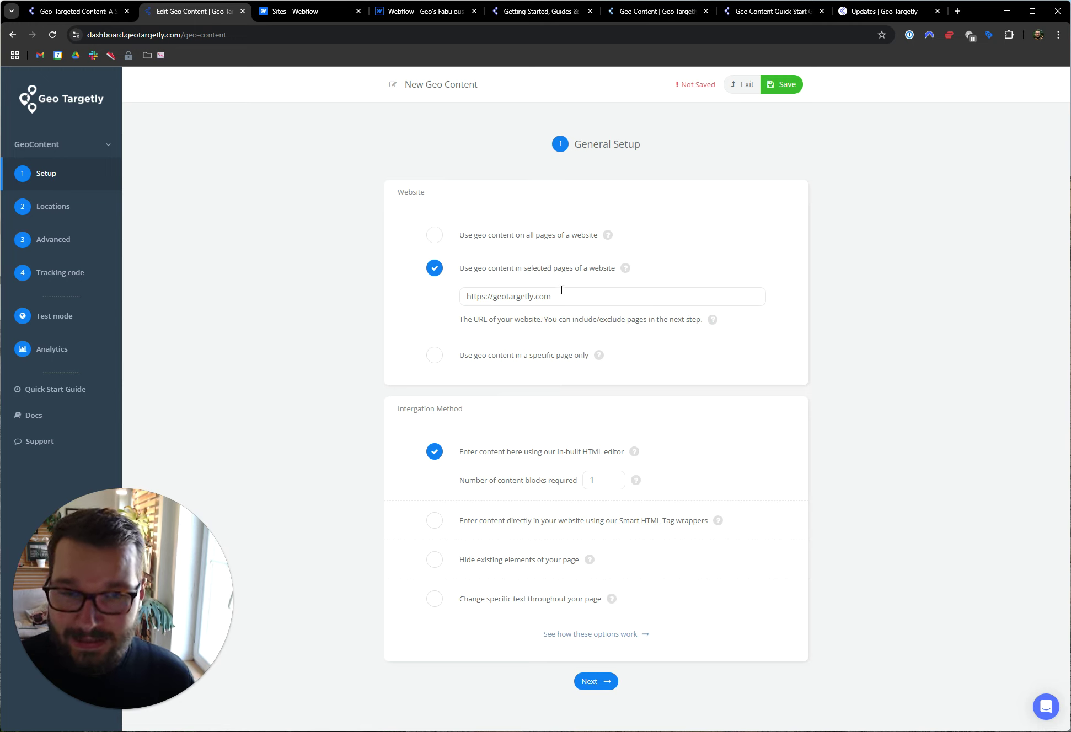
left_click(433, 356)
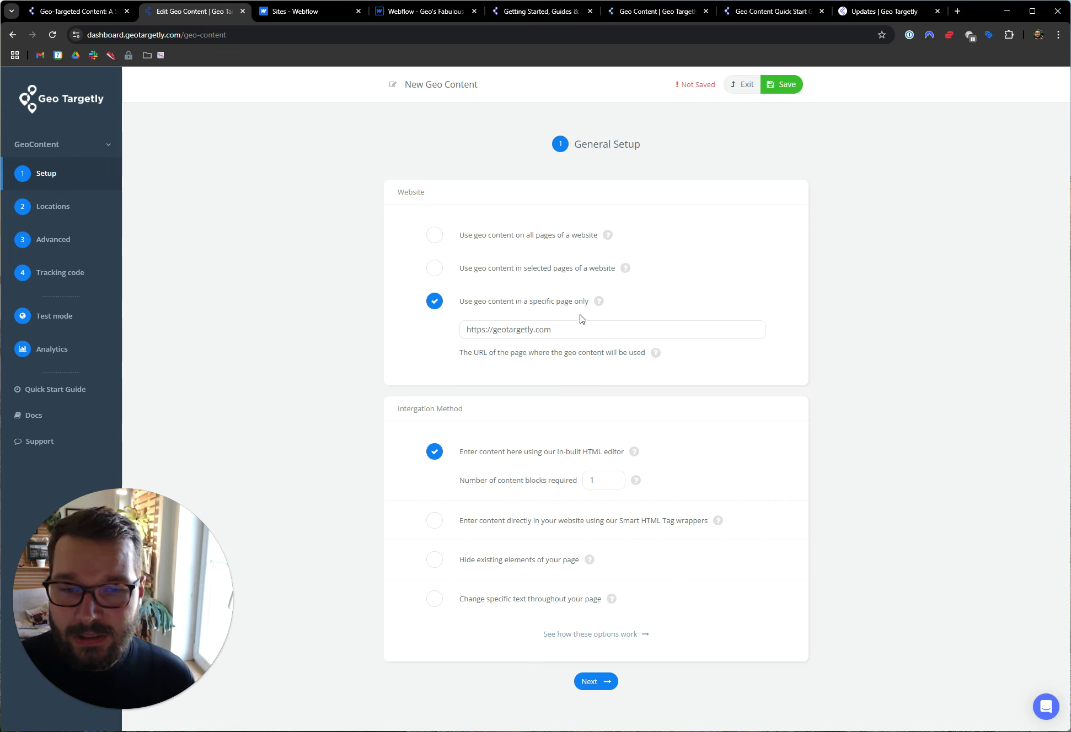
left_click_drag(560, 332, 465, 332)
left_click(482, 331)
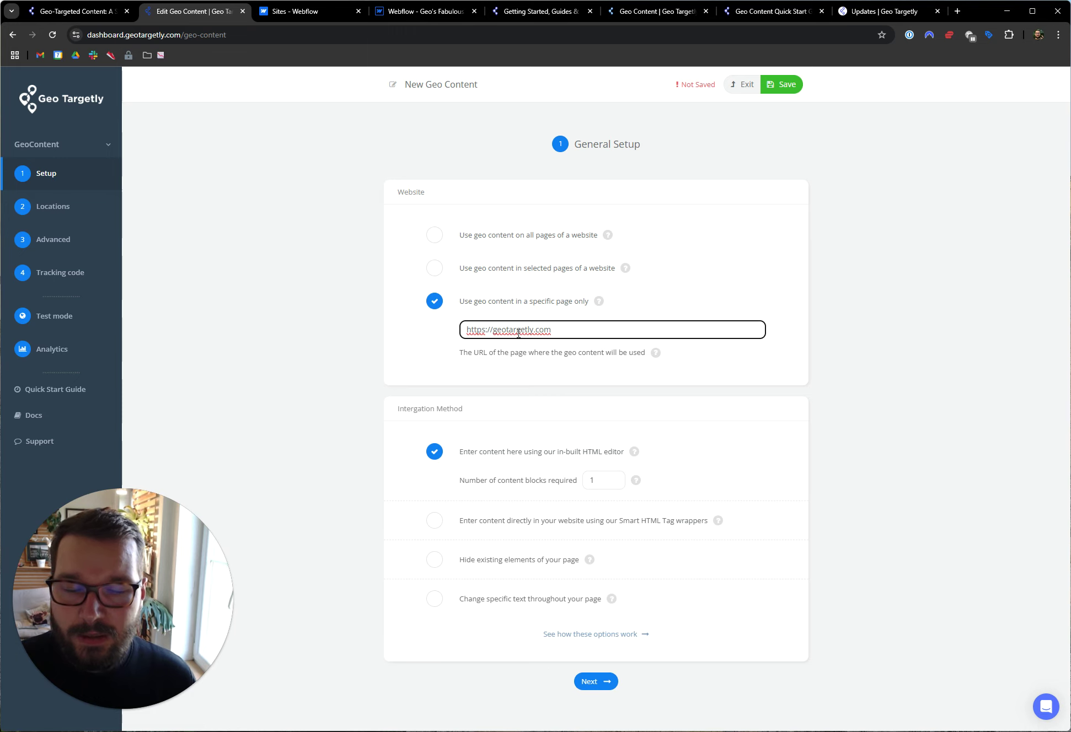
left_click(439, 269)
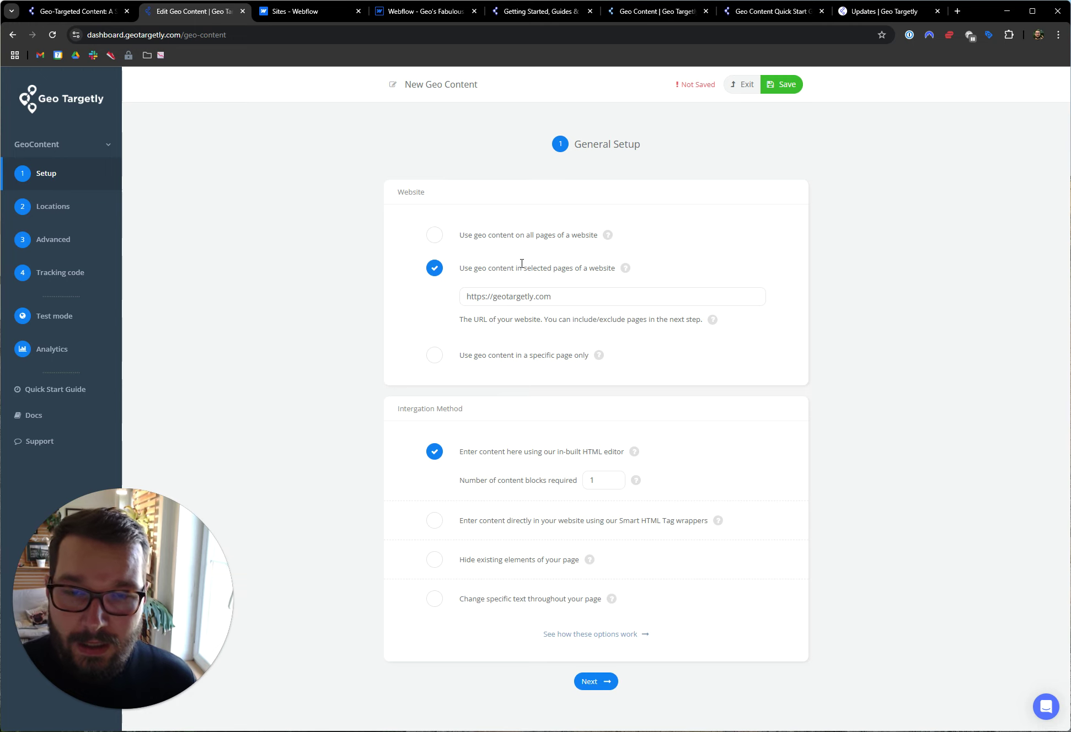
left_click(435, 238)
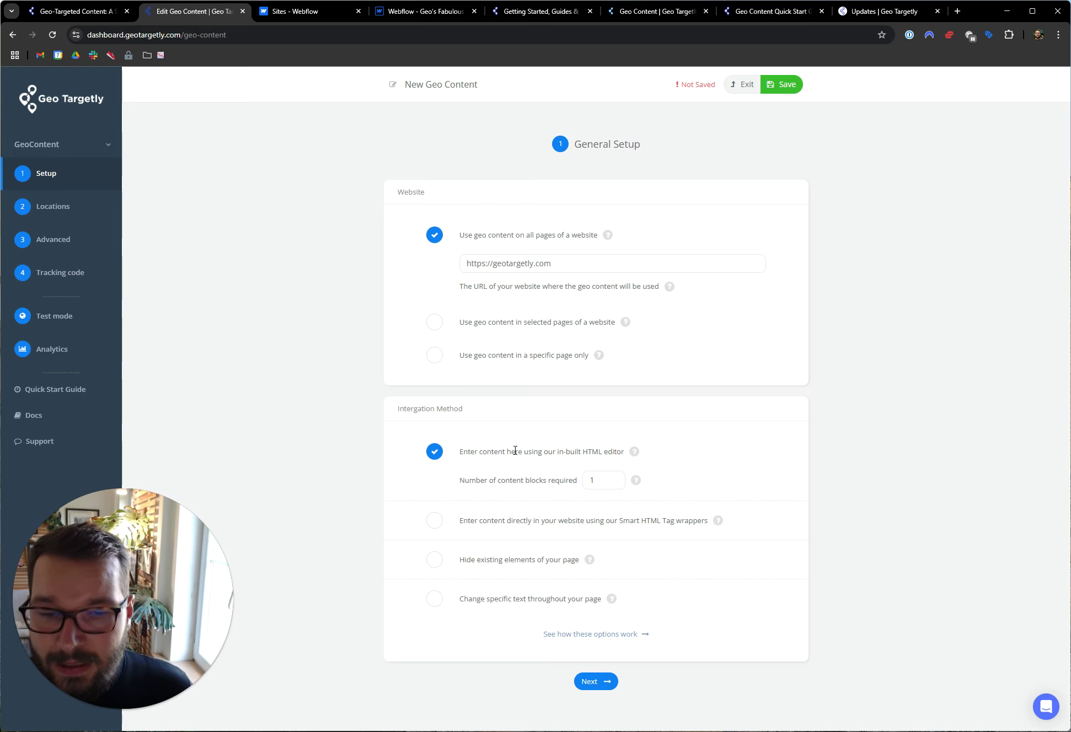
Try a higher number of content blocks for the in-built HTML editor and restore it to 1
left_click_drag(556, 452, 606, 453)
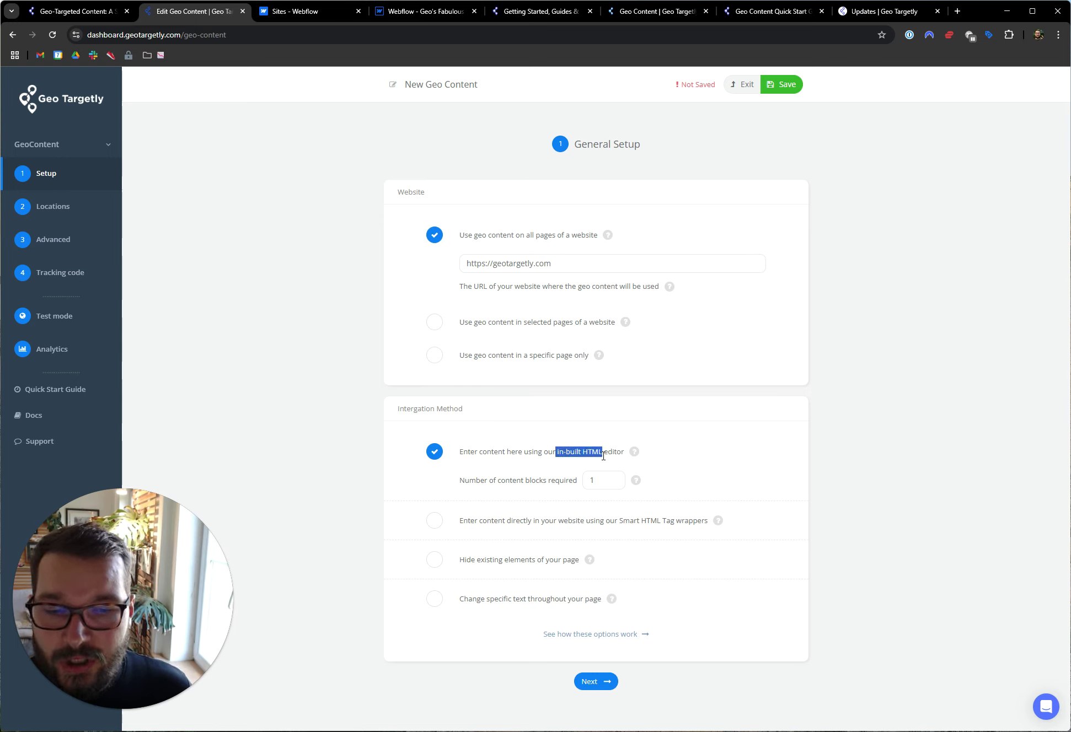
left_click(607, 451)
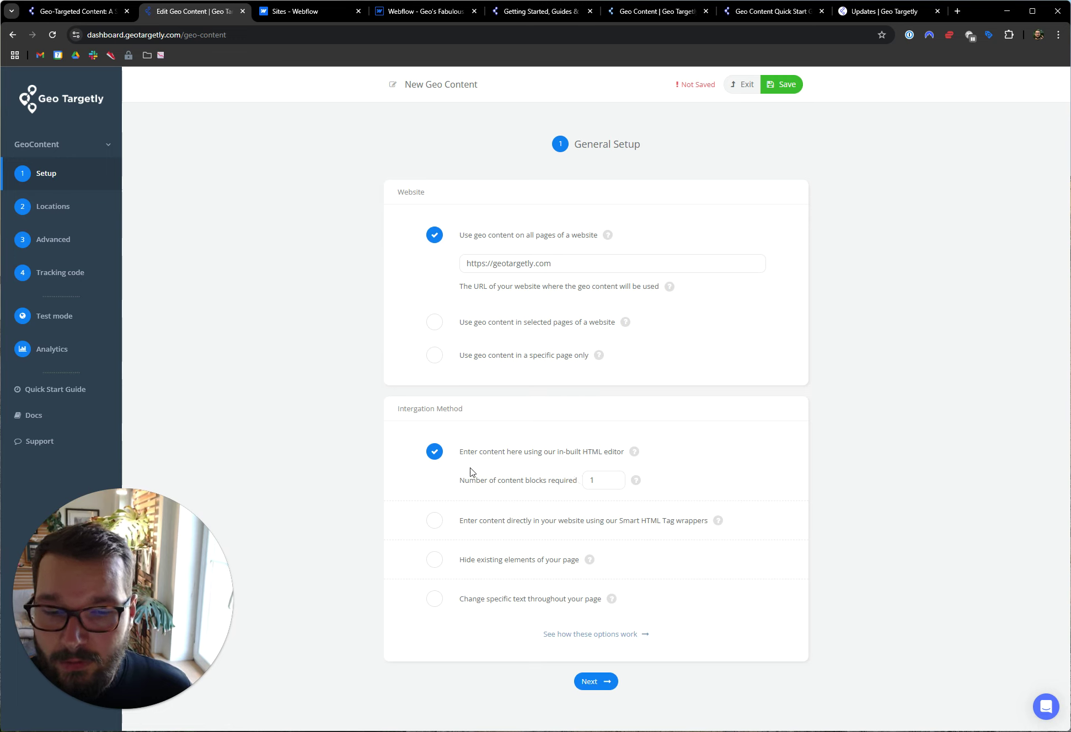
double_click(613, 477)
left_click(613, 484)
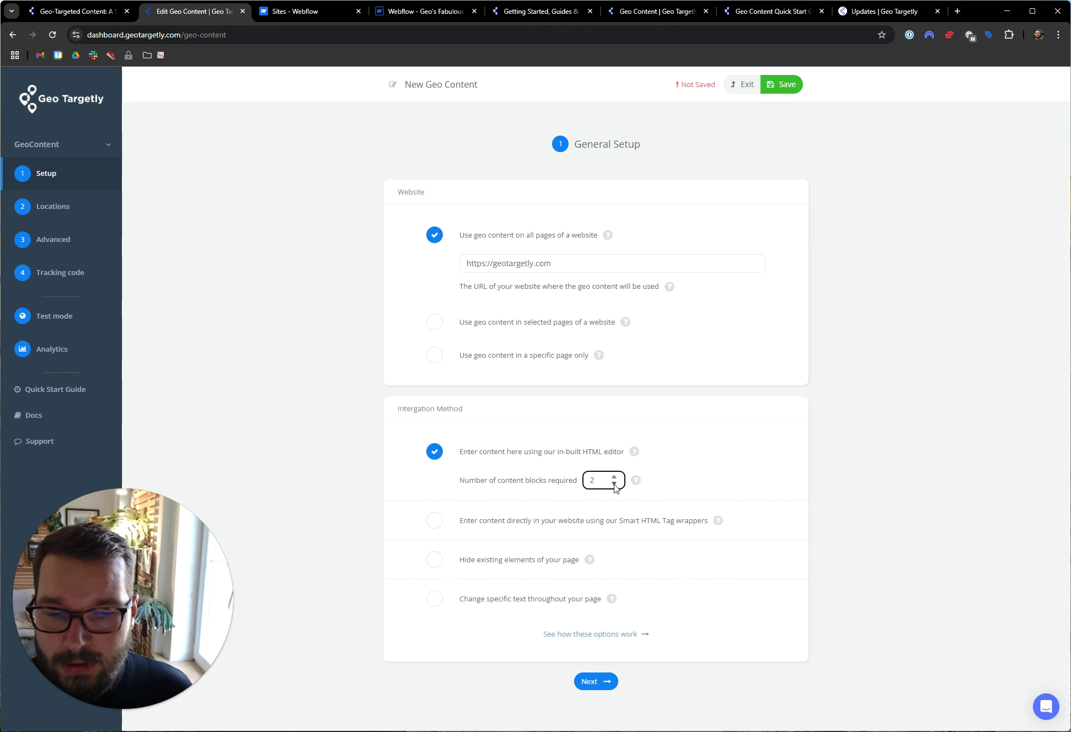
Give the first location segment a rule with Country Equal to United States (US) and rename the segment US
left_click(590, 679)
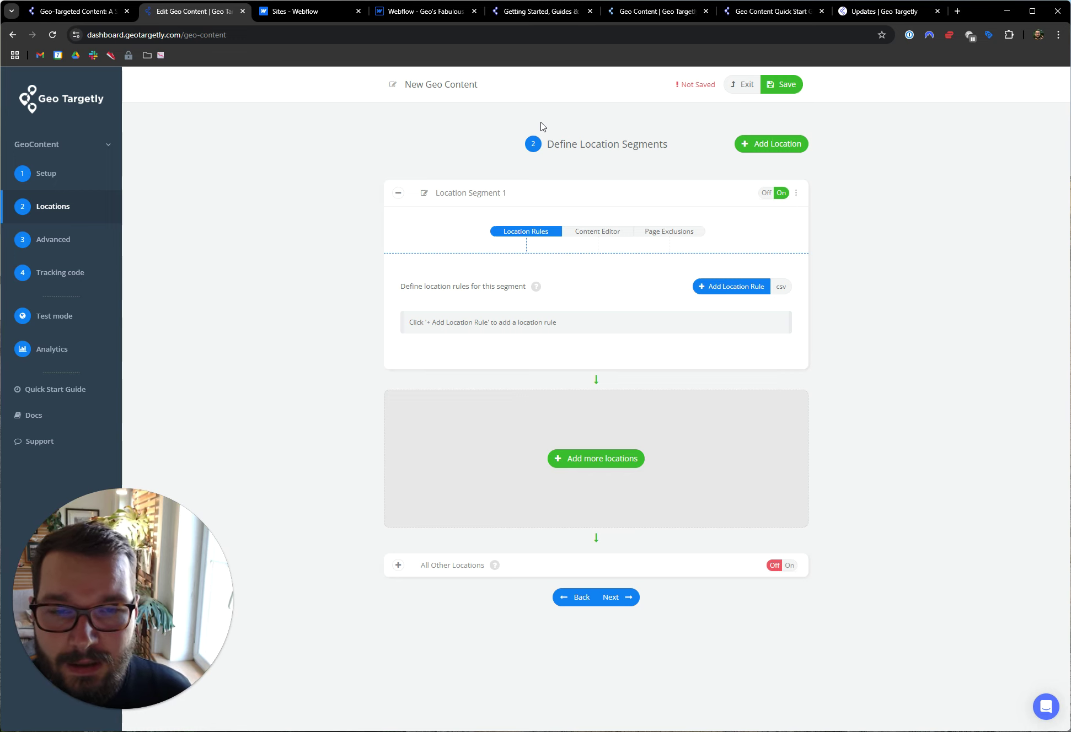
left_click(718, 289)
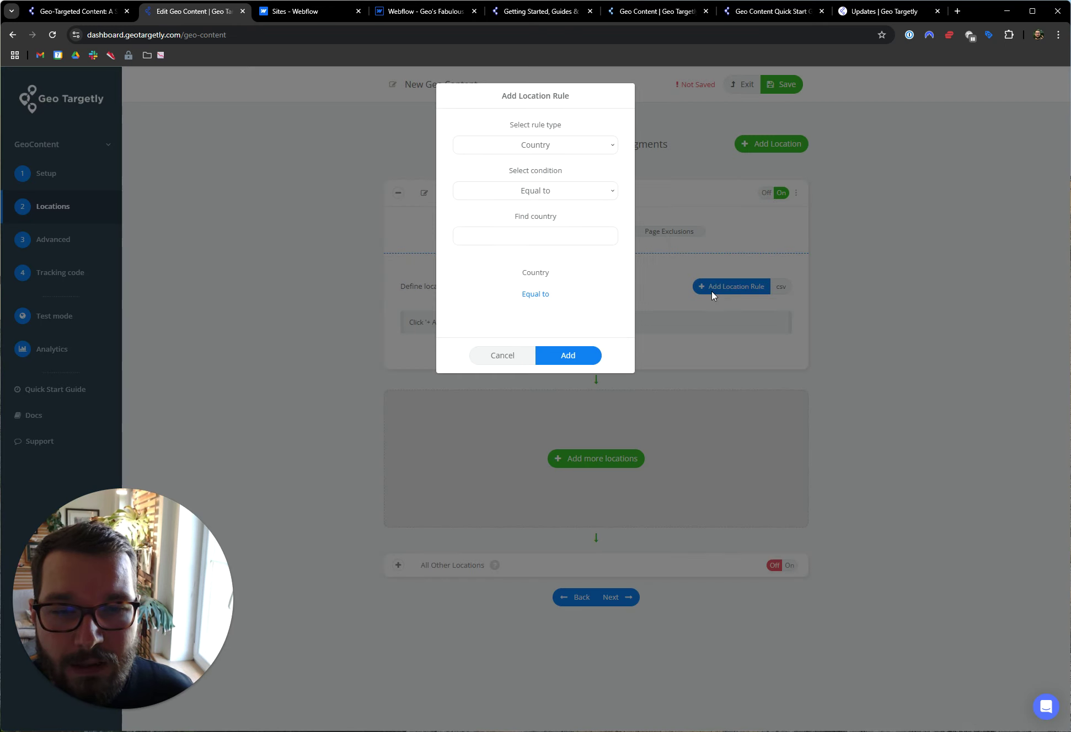
left_click(563, 150)
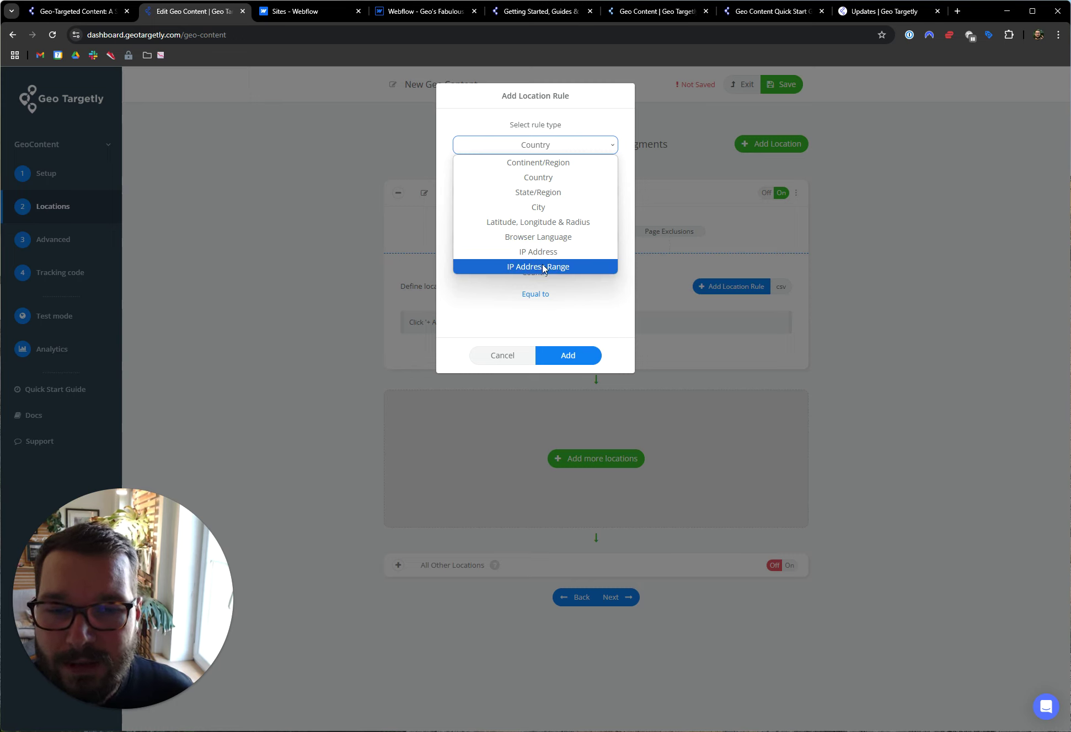
left_click(537, 177)
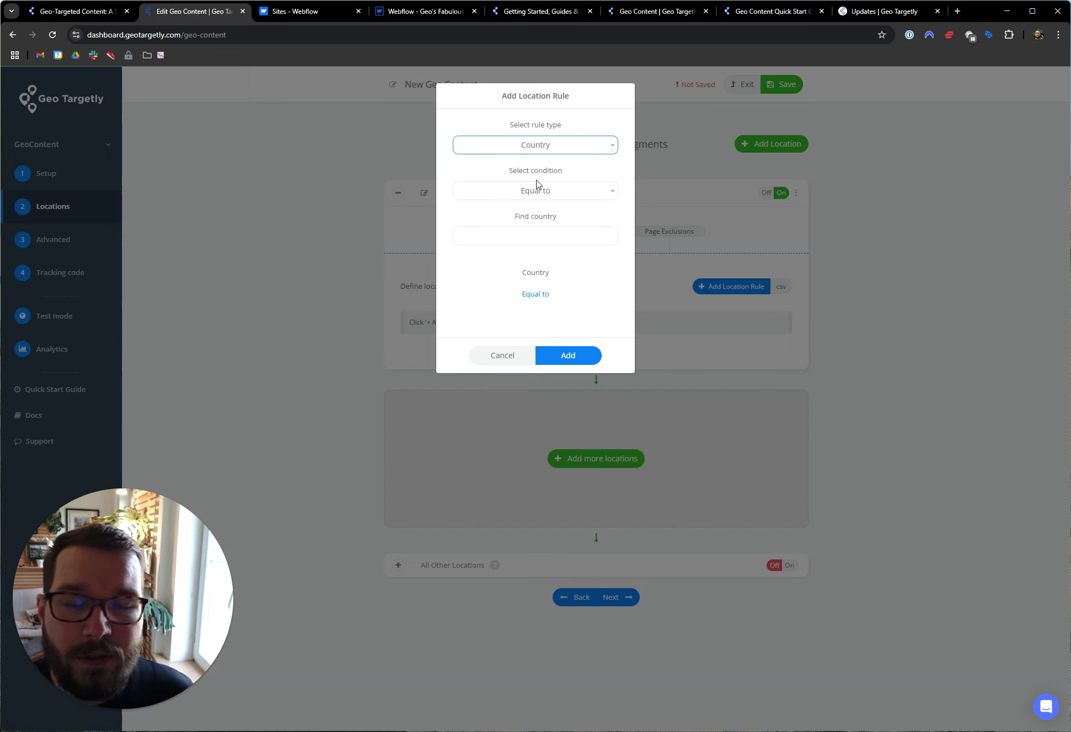
left_click(540, 235)
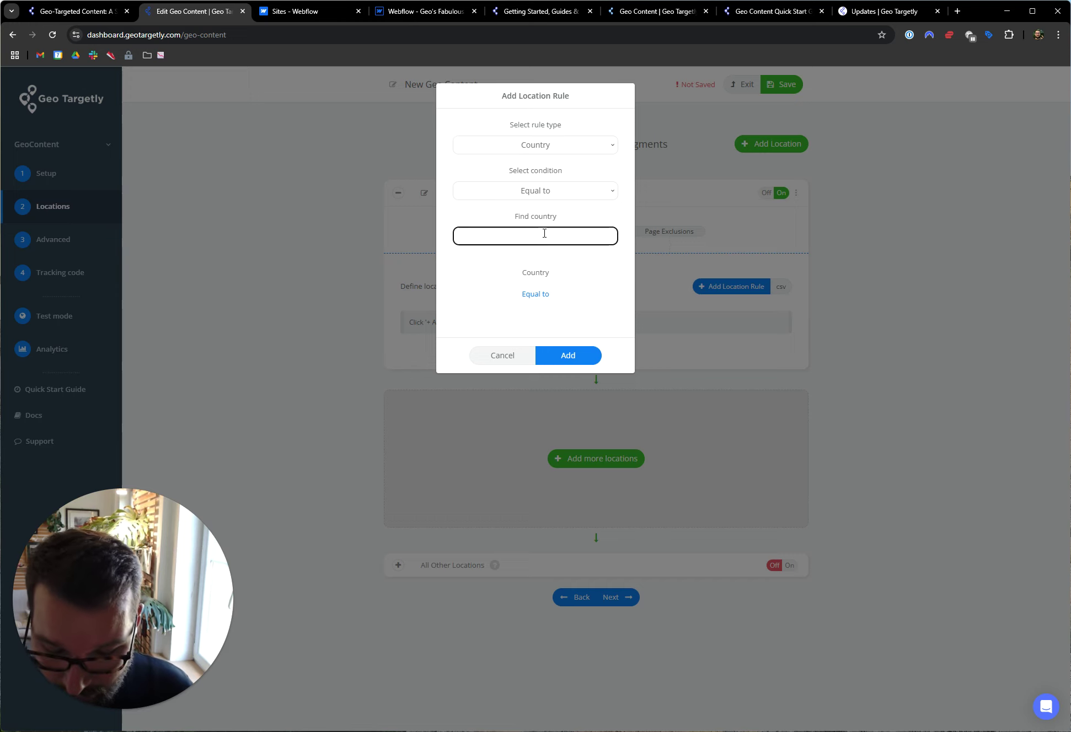
type("Uni")
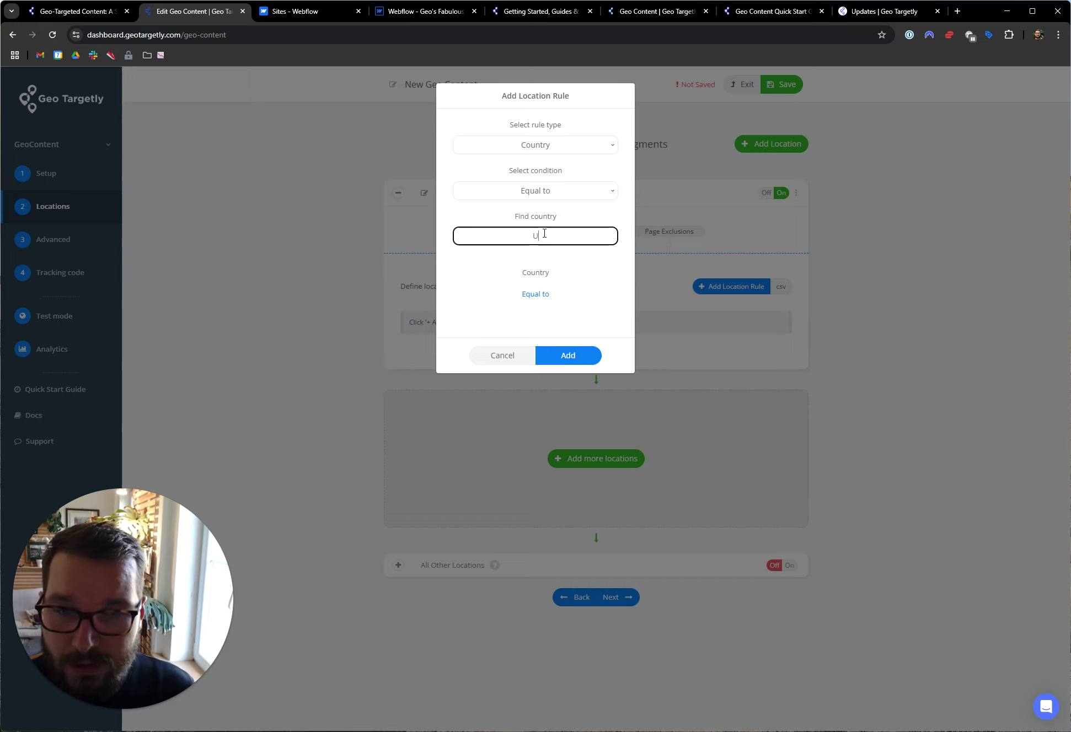
left_click(521, 285)
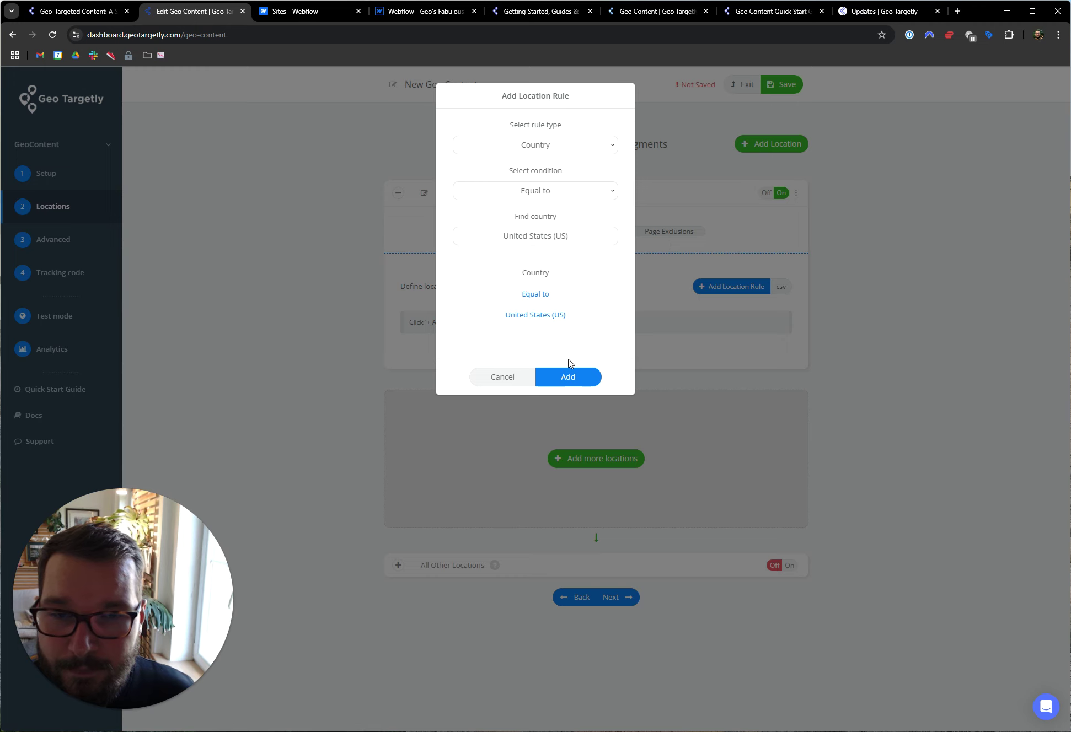
left_click(569, 359)
left_click(467, 194)
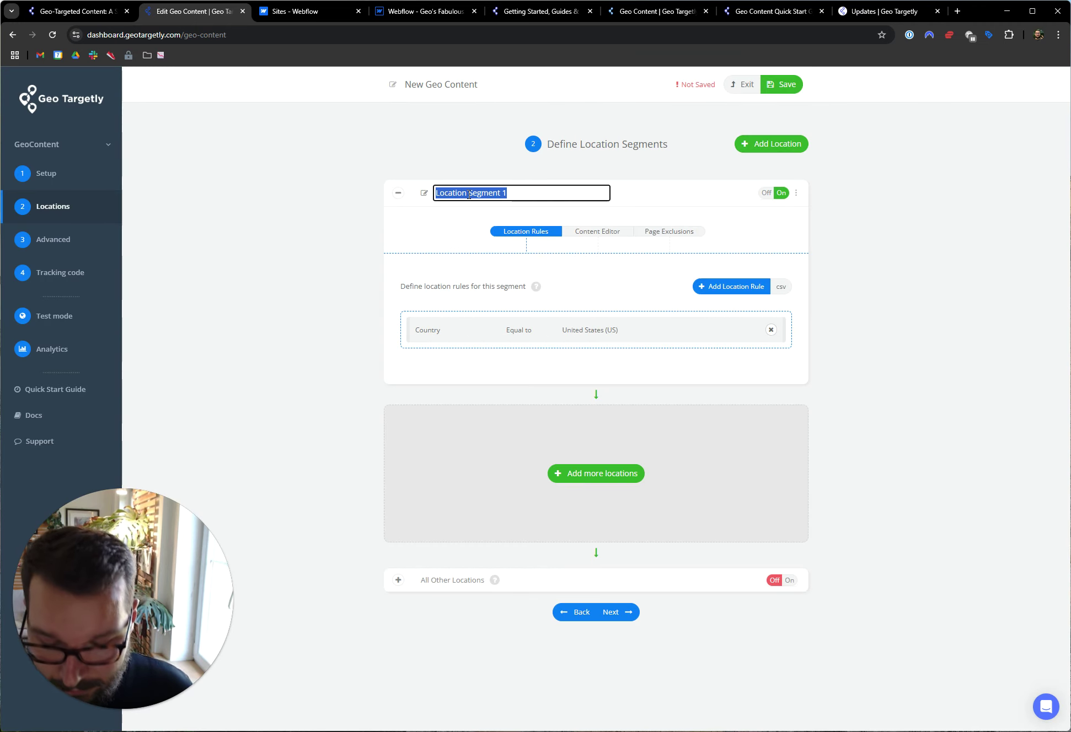
type("US")
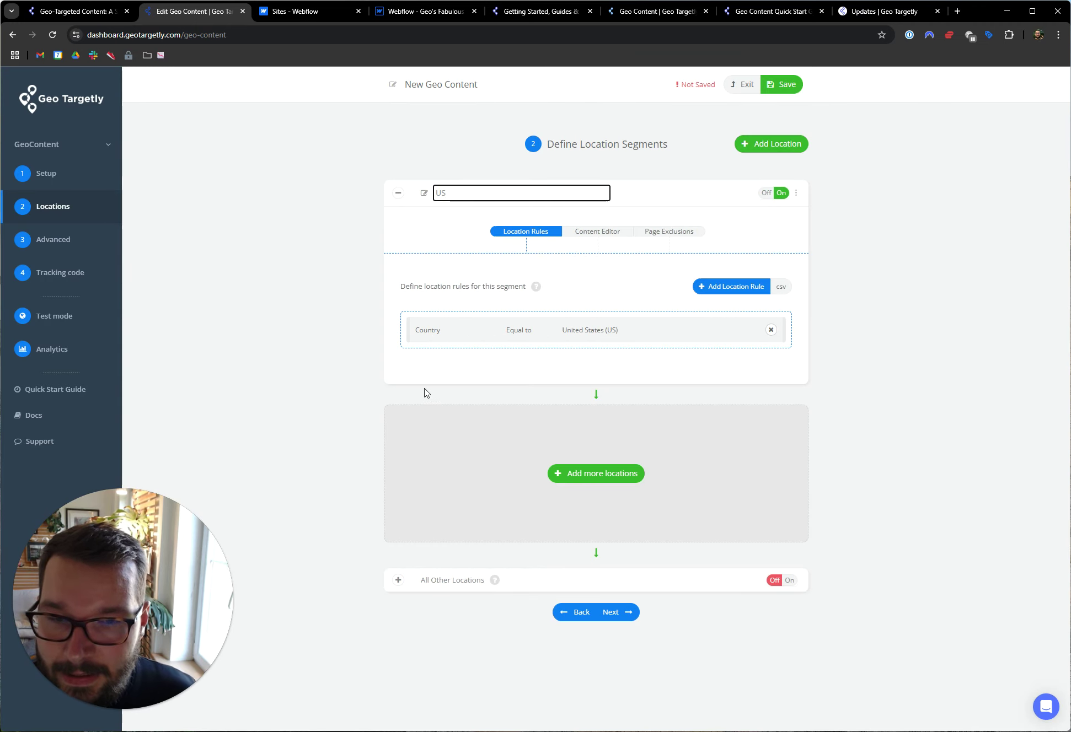
Add a second location segment and name it CA
left_click(599, 474)
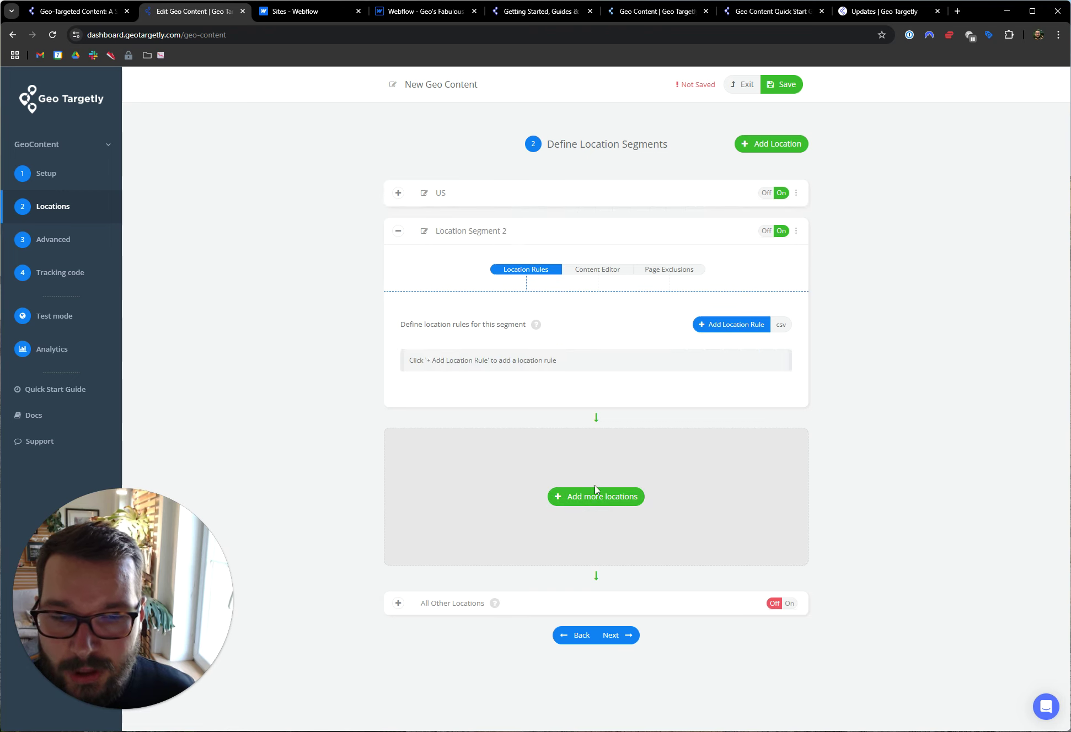
left_click(795, 193)
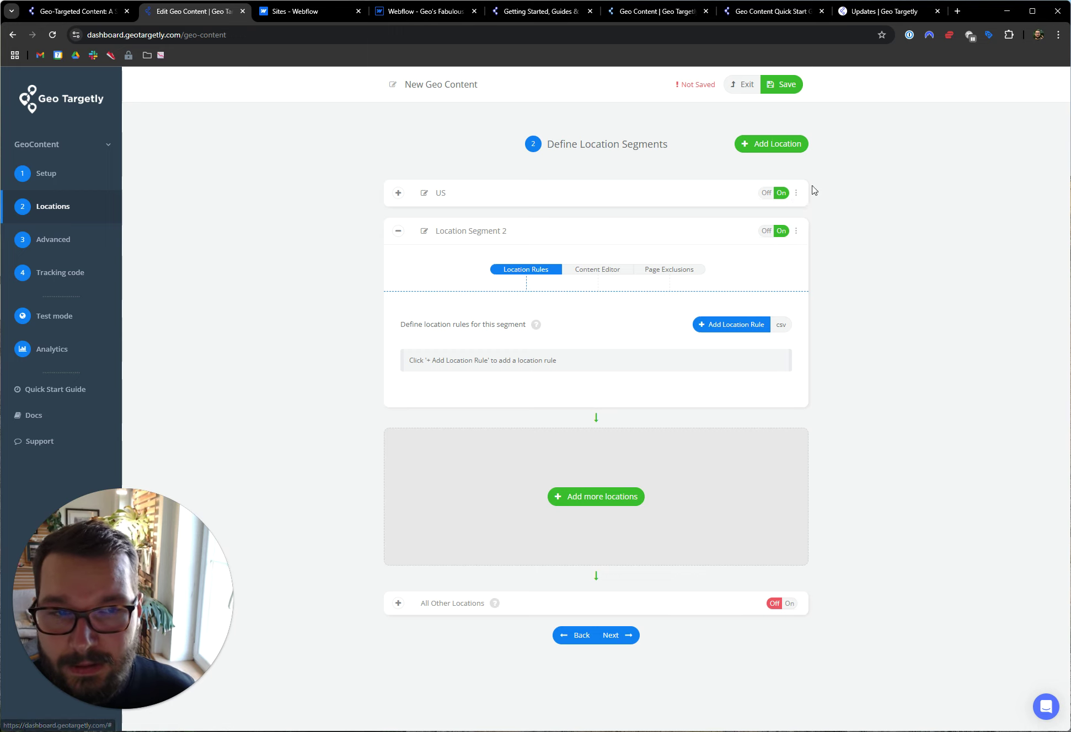
double_click(475, 232)
key("ctrl+a")
type("CA")
Add a location rule to the CA segment with Country Equal to Canada (CA)
left_click(695, 321)
left_click(540, 236)
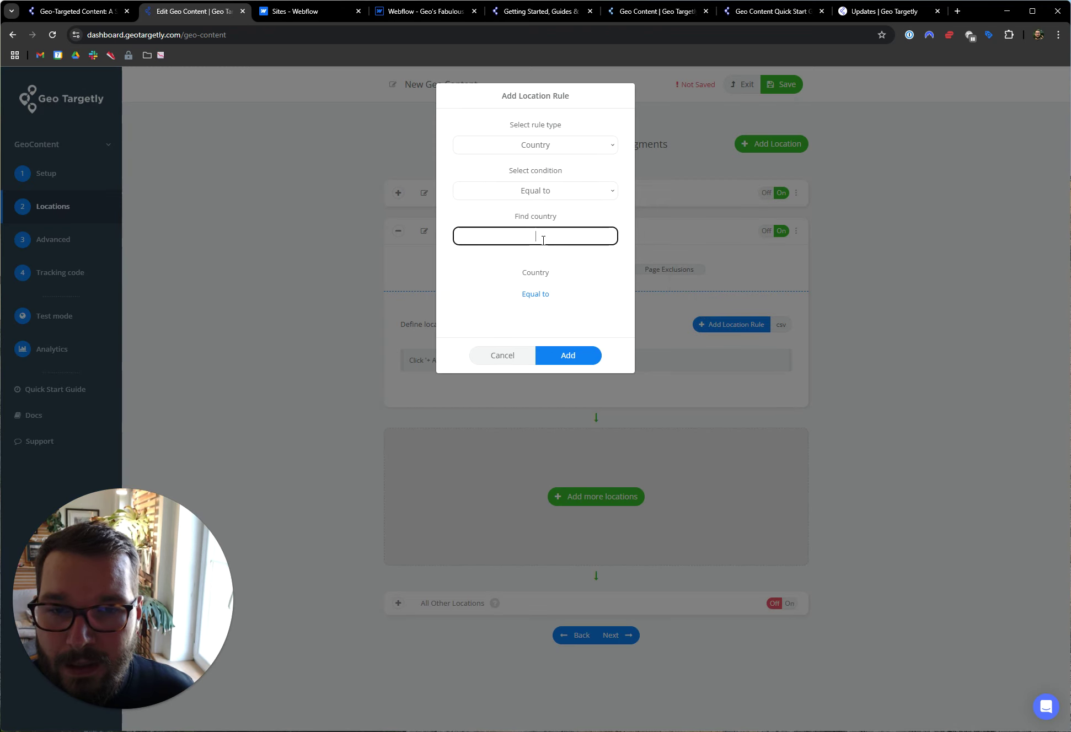
type("ca")
left_click(532, 285)
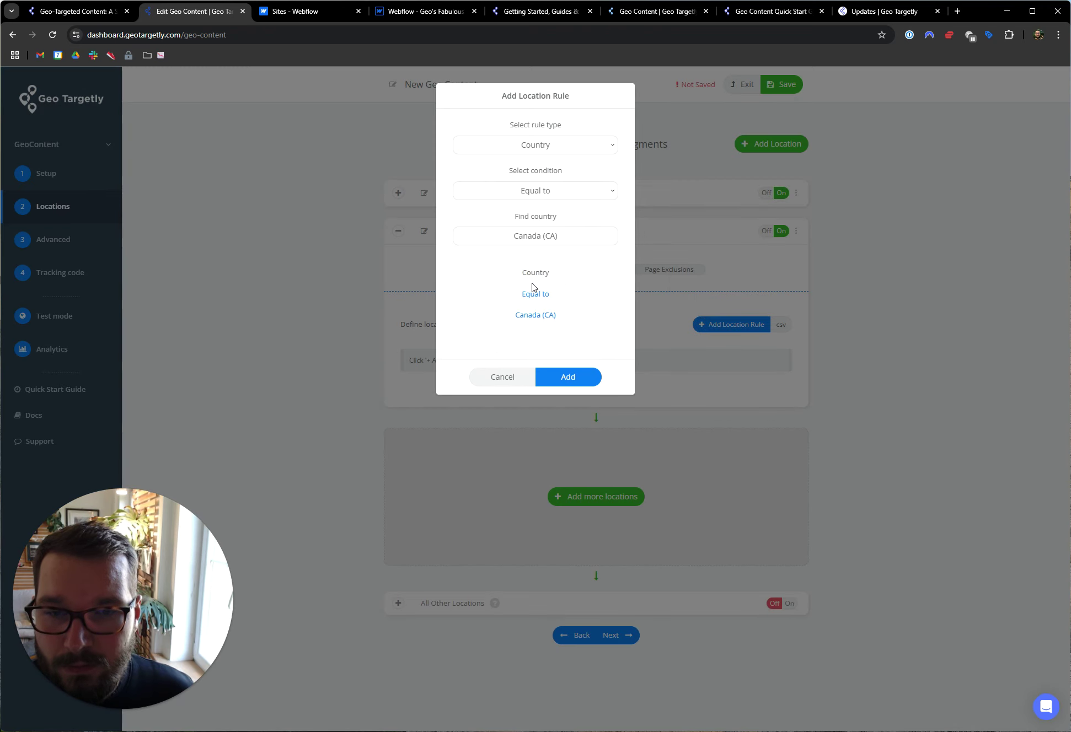
left_click(587, 362)
Enter "<p>CA phone number</p>" as the HTML of Content Block 1 for the CA segment
left_click(607, 276)
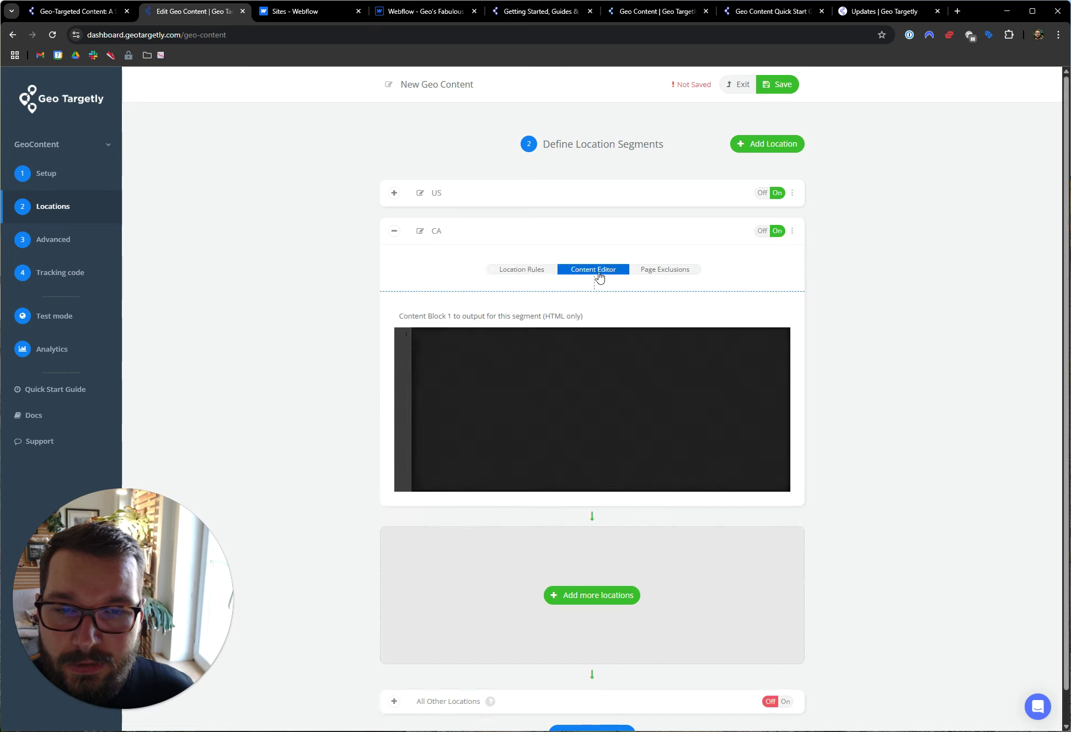
left_click(524, 357)
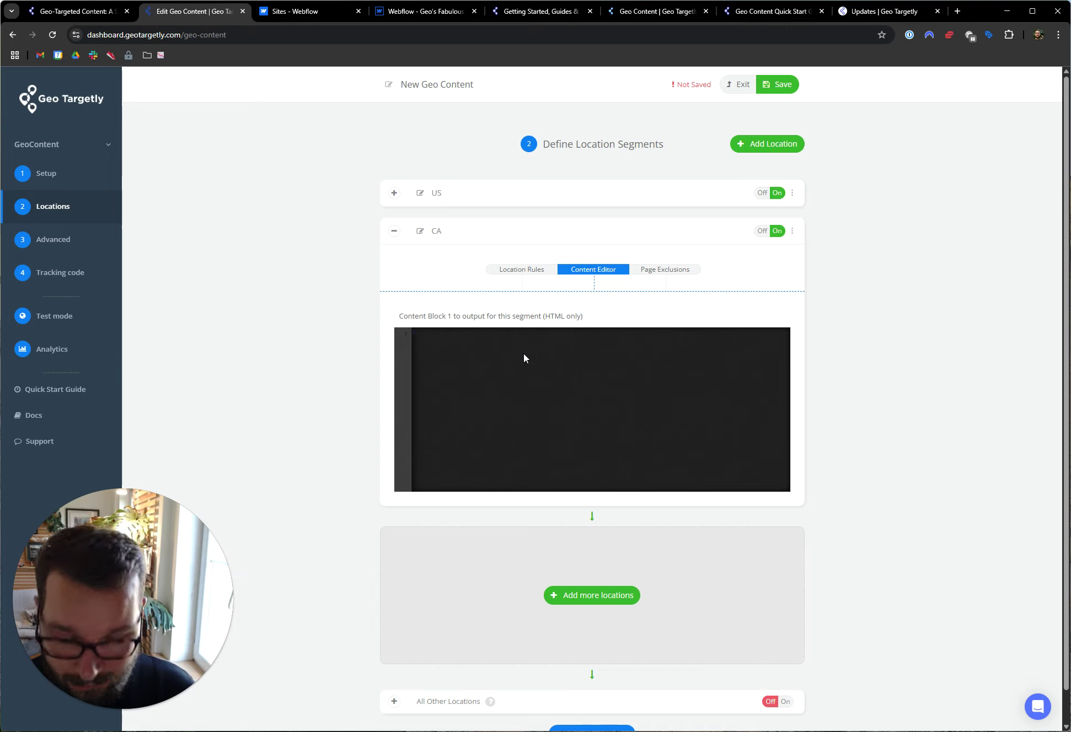
type("<p>")
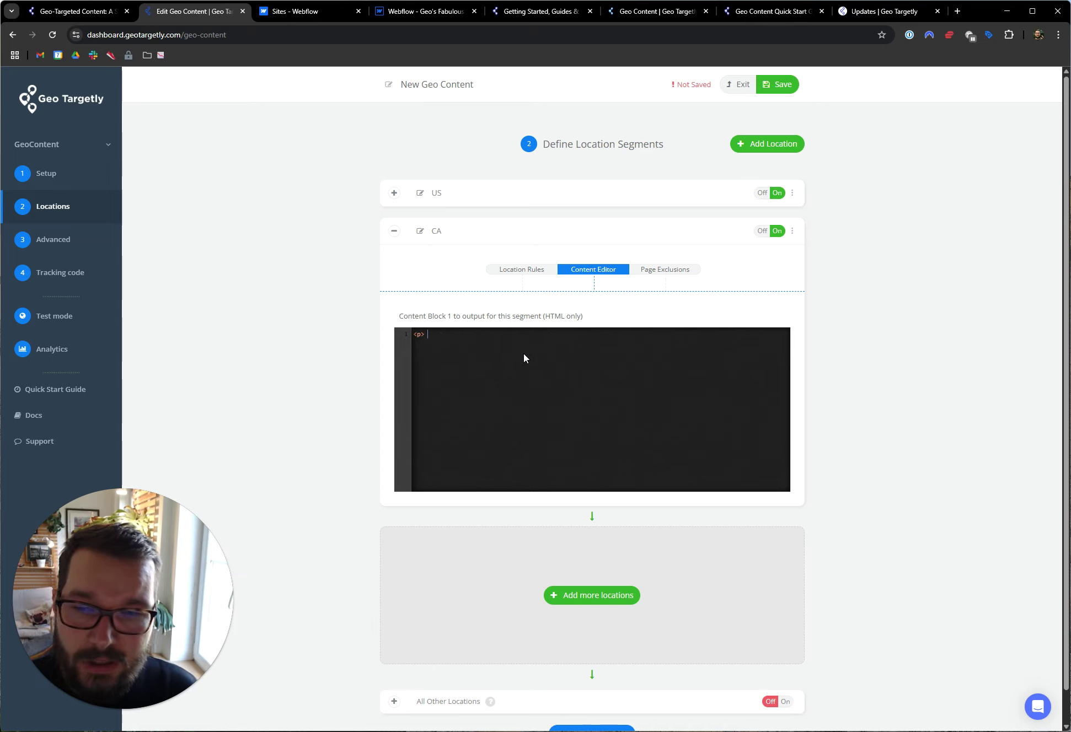
type("CA ph")
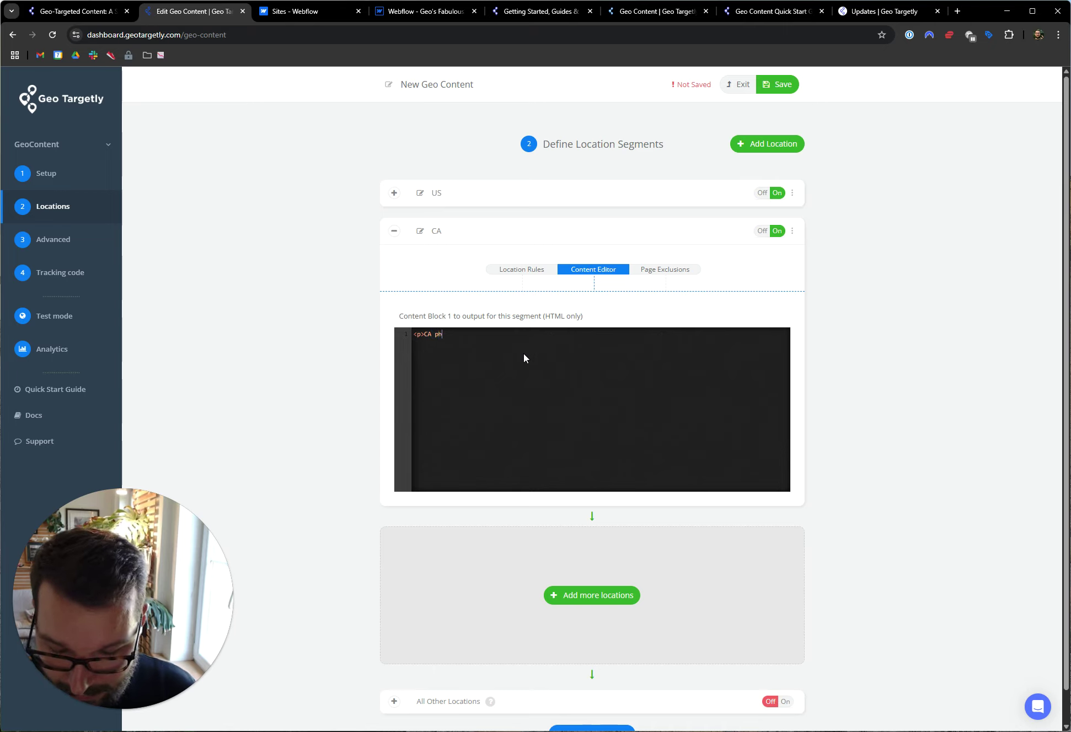
type("one nuber")
key("BackSpace")
key("BackSpace")
key("BackSpace")
type("mber</")
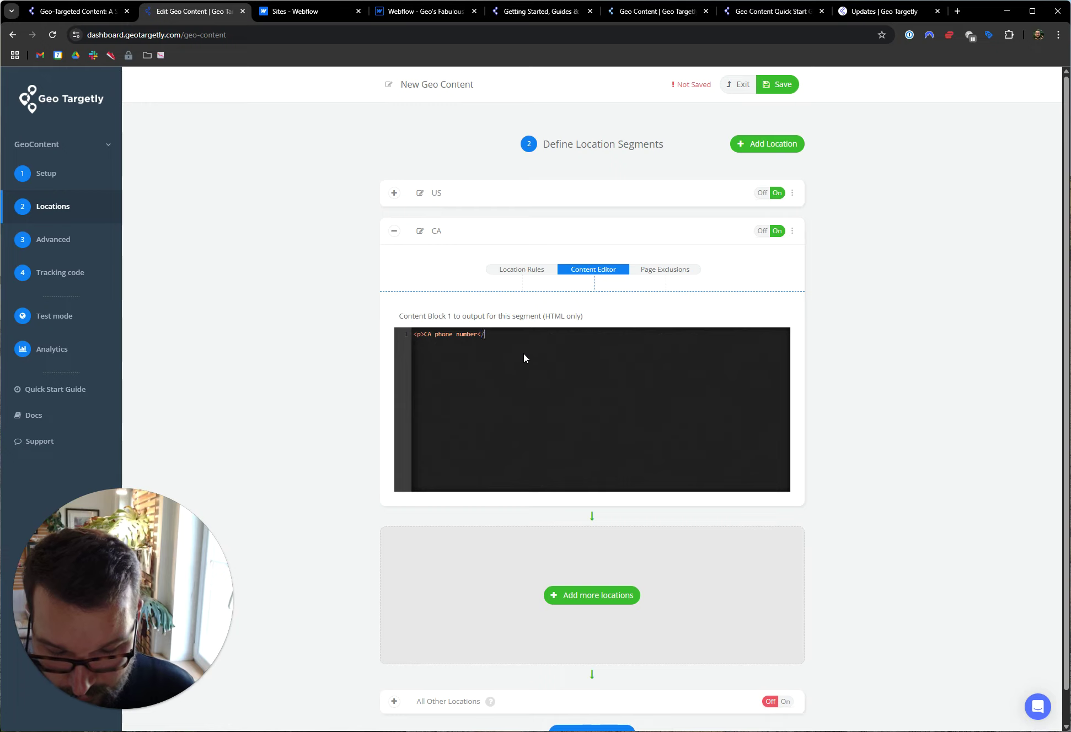
type("Pp>")
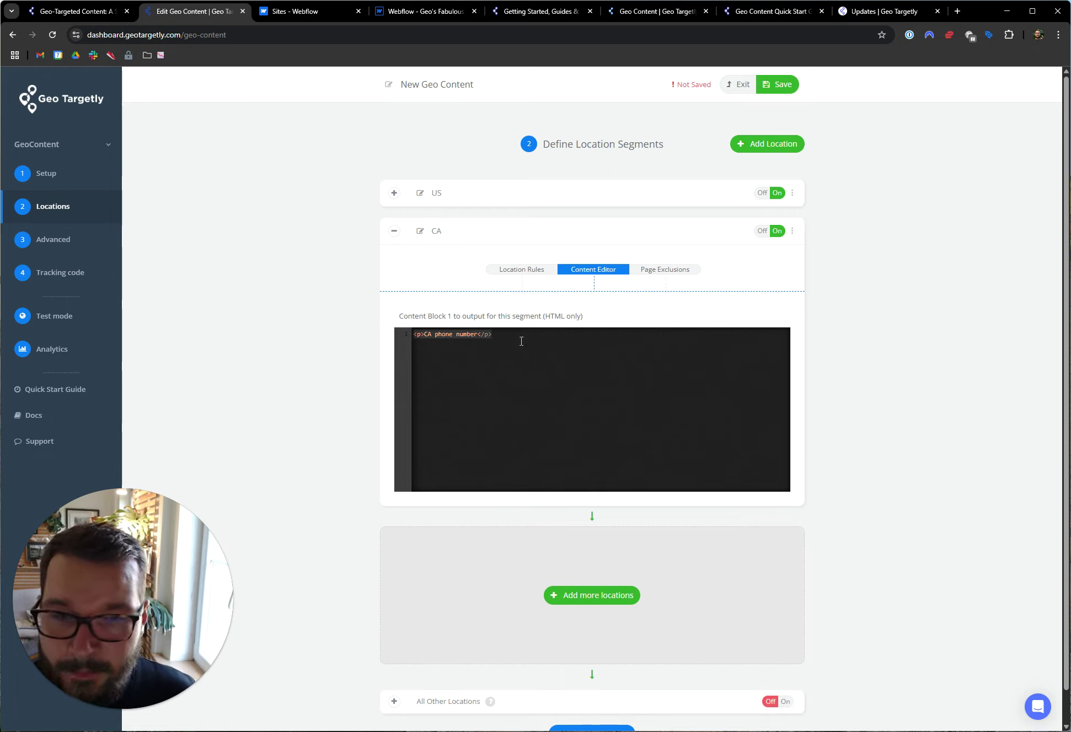
Enter "<p>US phone number</p>" as the HTML of Content Block 1 for the US segment
left_click(394, 192)
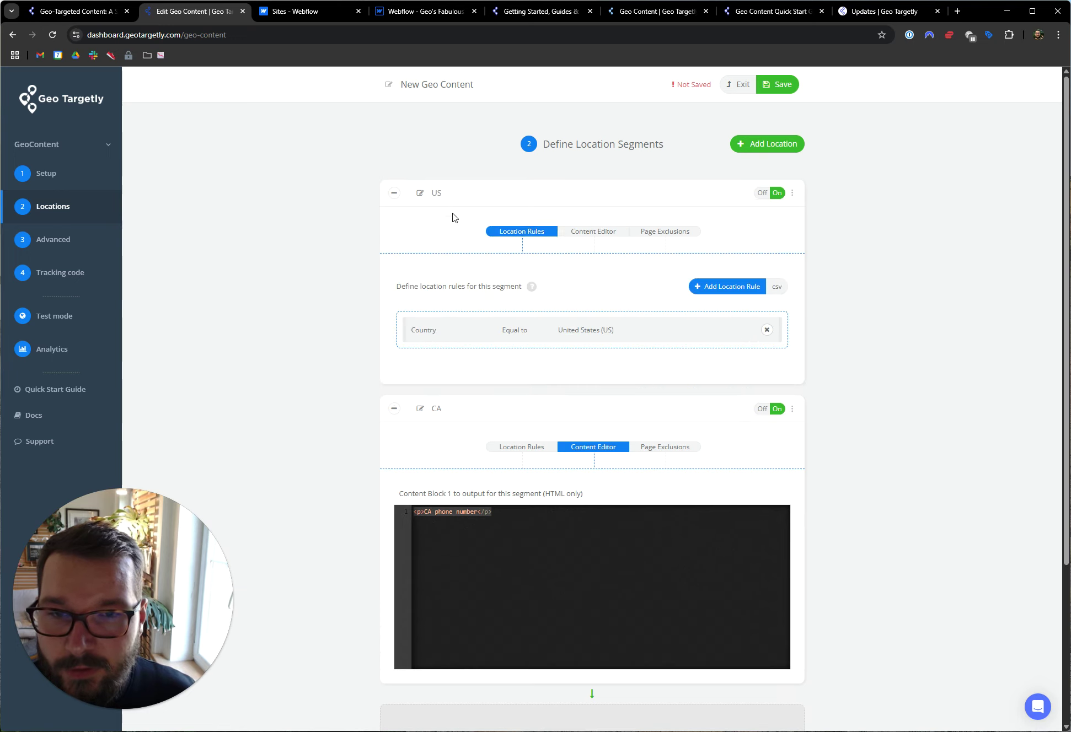
left_click(596, 232)
left_click(551, 294)
type("<p>CA phone number</p>")
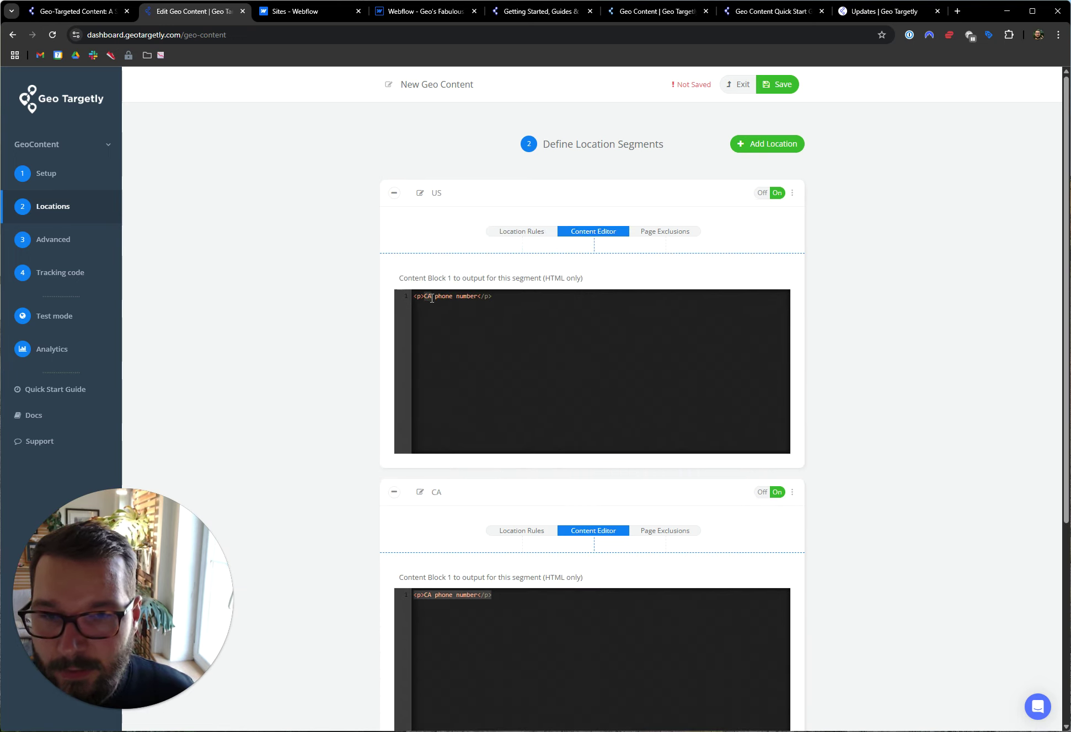
type("US")
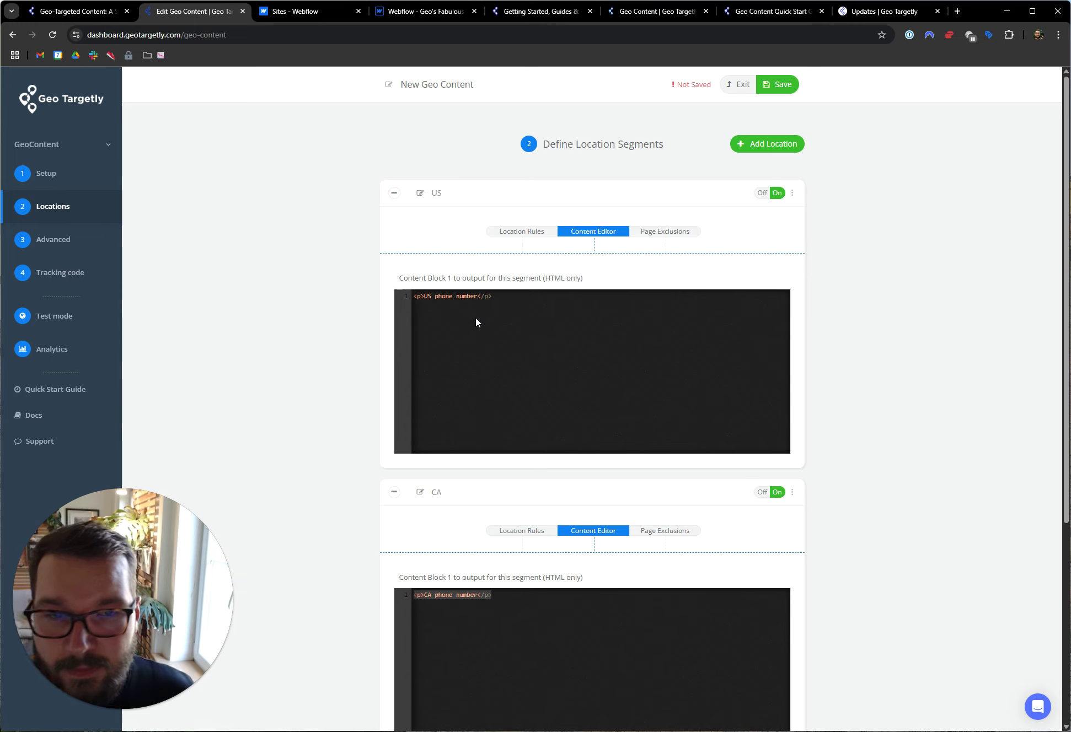
Leave the optional advanced settings as they are and save the Geo Content to generate its tracking code
scroll(556, 320, "down", 5)
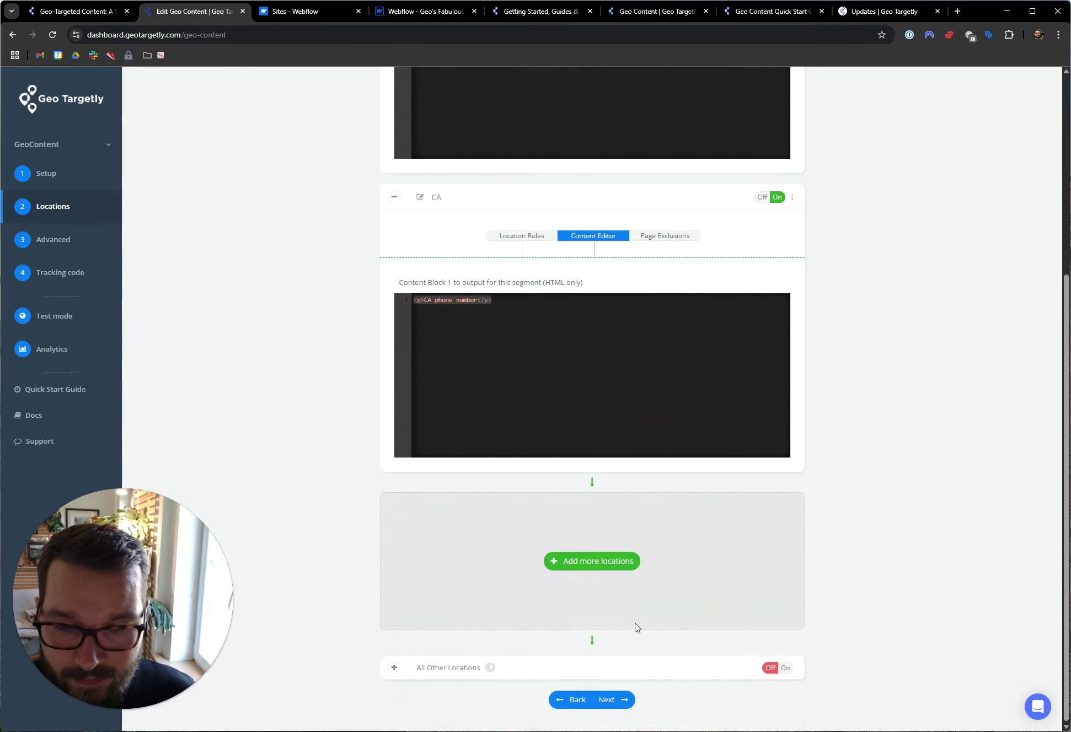
left_click(627, 700)
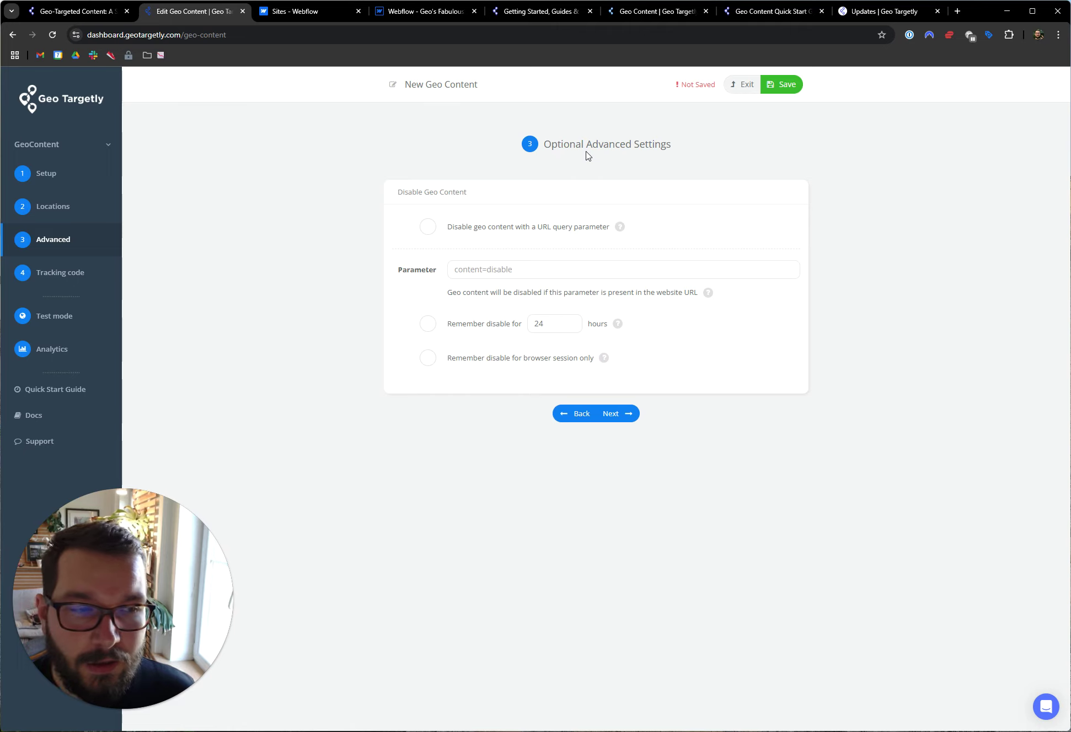
left_click(622, 413)
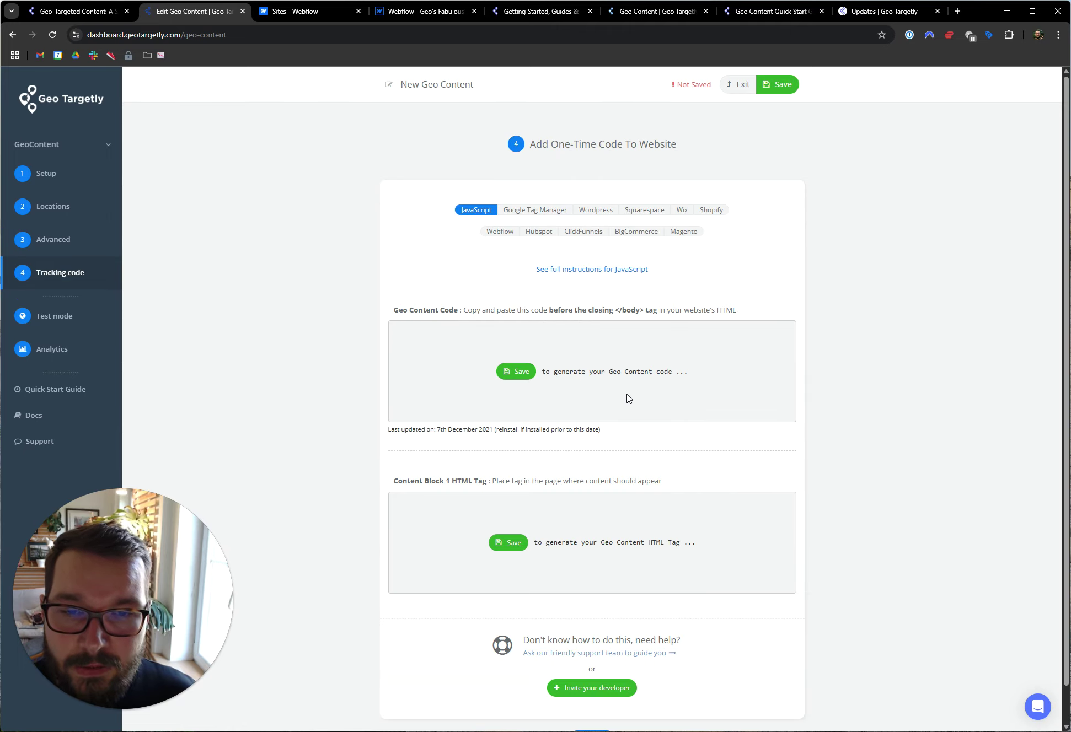
left_click(782, 88)
left_click(589, 392)
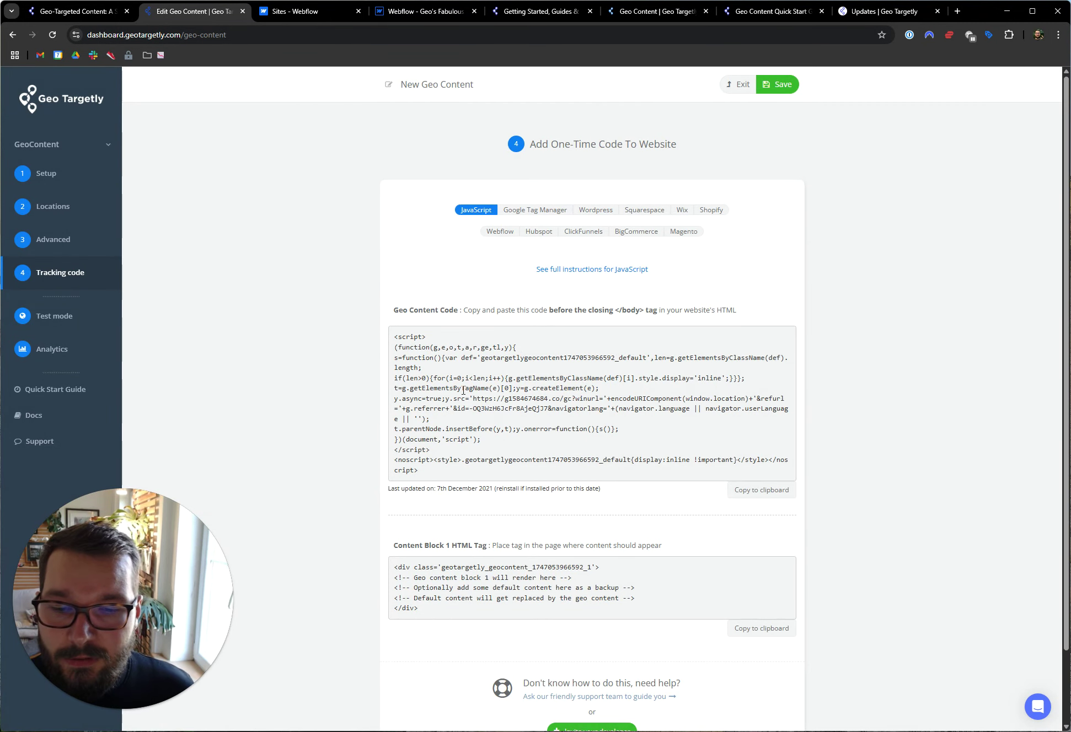
Examine the generated Geo Content code and the Content Block 1 HTML tag
scroll(463, 389, "down", 1)
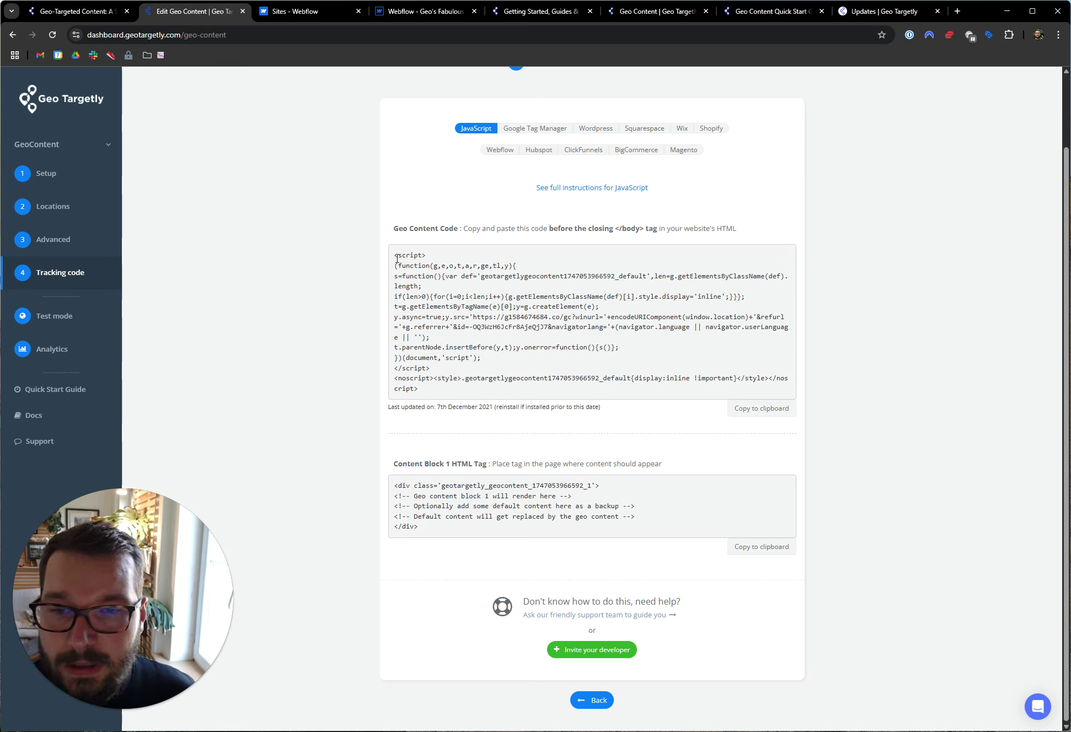
left_click_drag(394, 256, 426, 393)
left_click(426, 394)
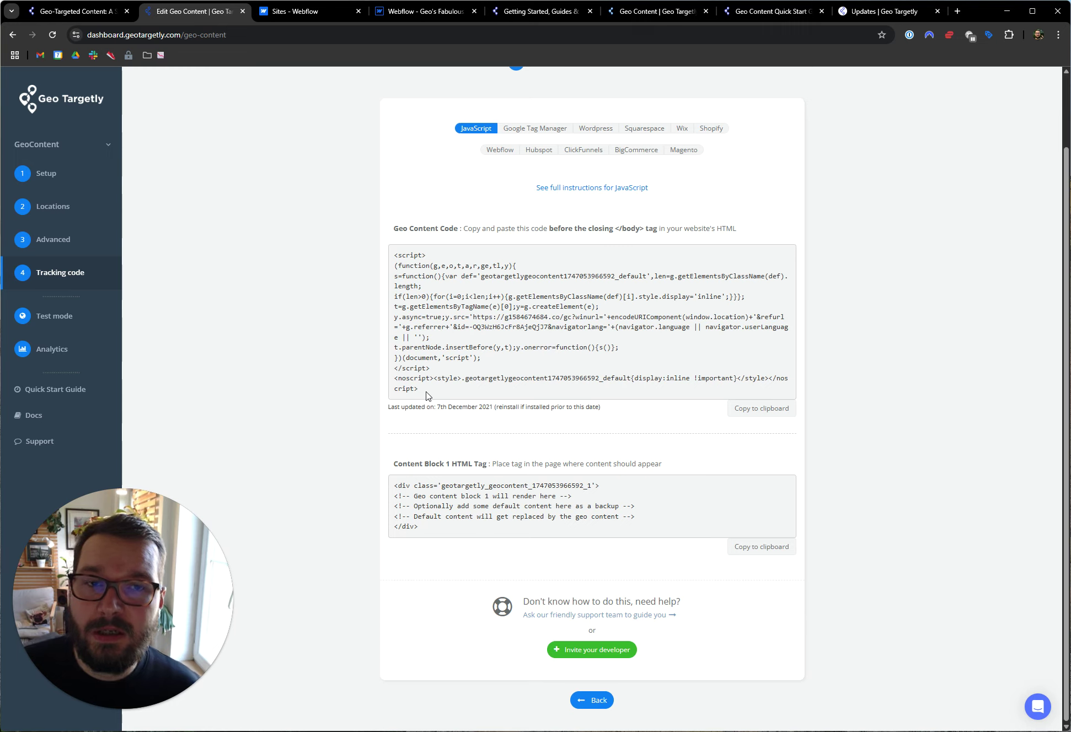
left_click_drag(427, 528, 395, 485)
left_click(397, 486)
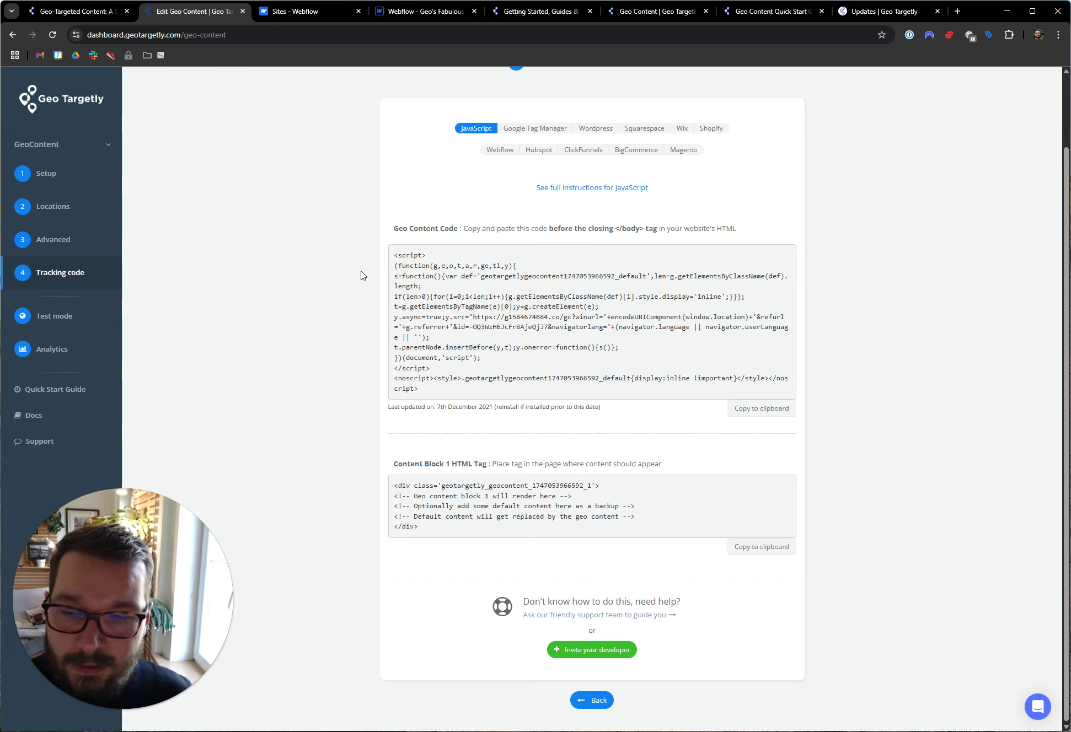
Show the tracking code for Squarespace and copy the complete Geo Content code
left_click(758, 411)
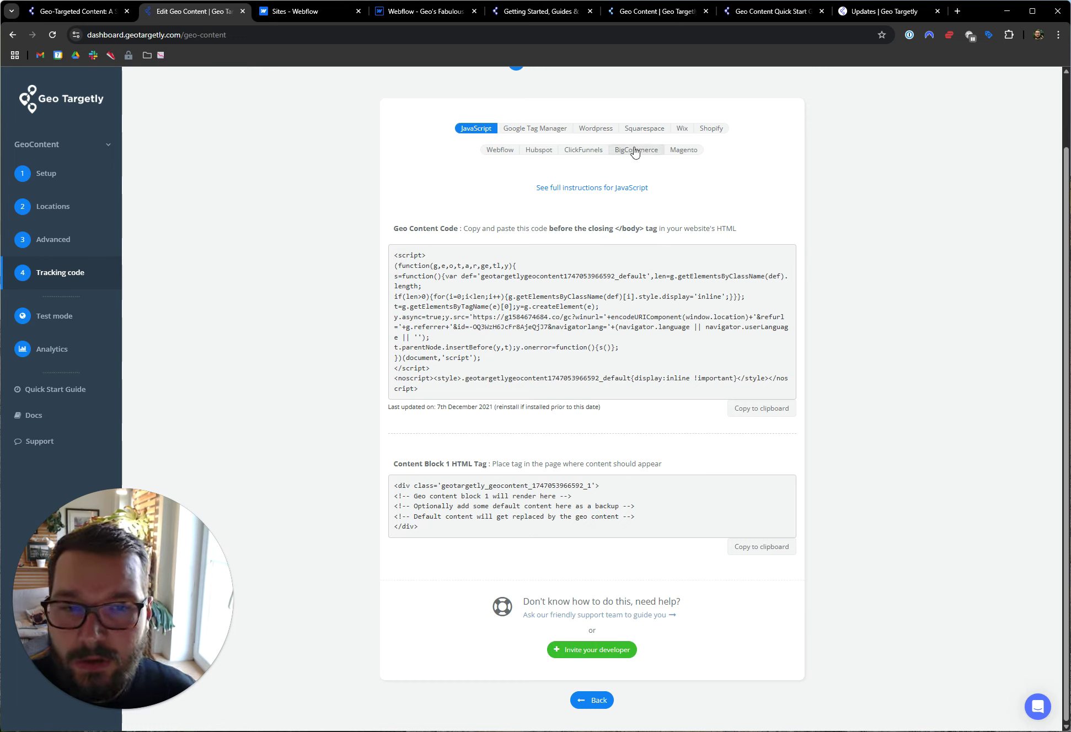
left_click(682, 130)
left_click(637, 129)
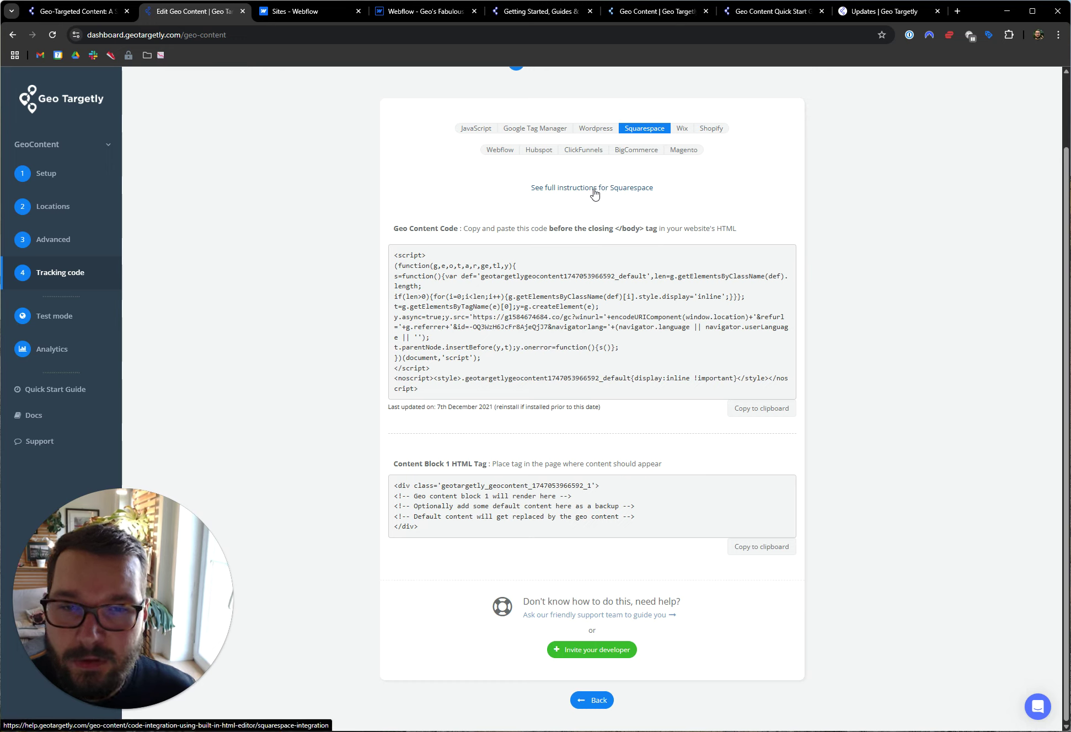
left_click_drag(496, 394, 318, 86)
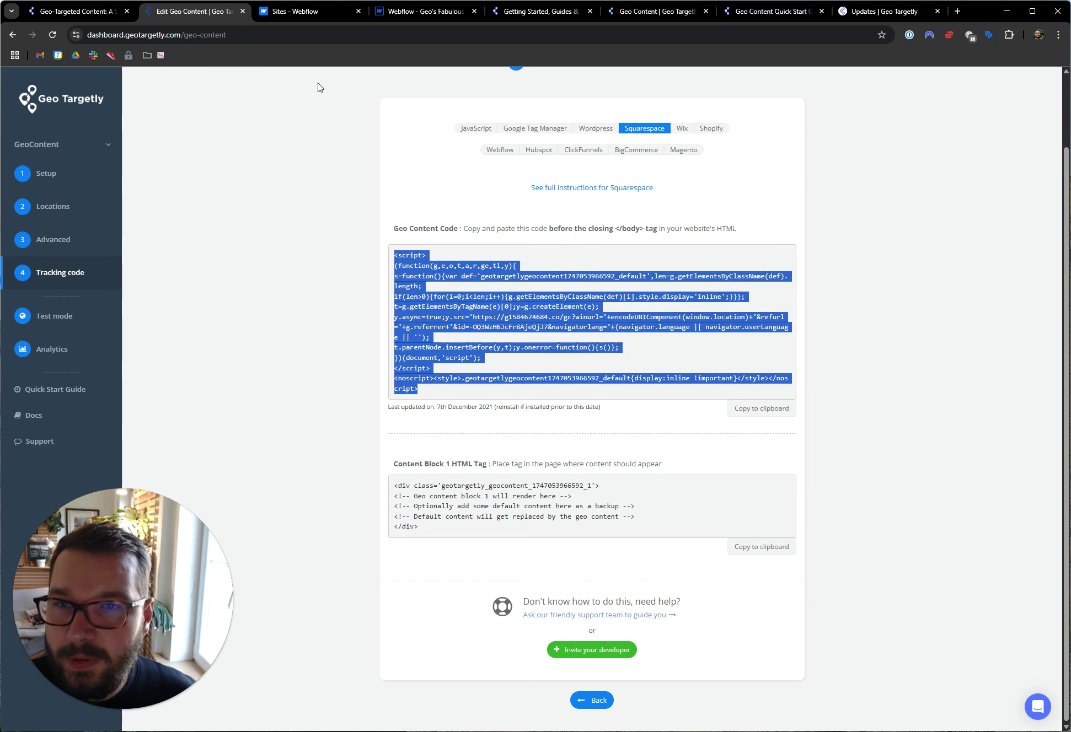
Switch to the Webflow dashboard and view the custom code settings of Geo's Fabulous Project
left_click(324, 18)
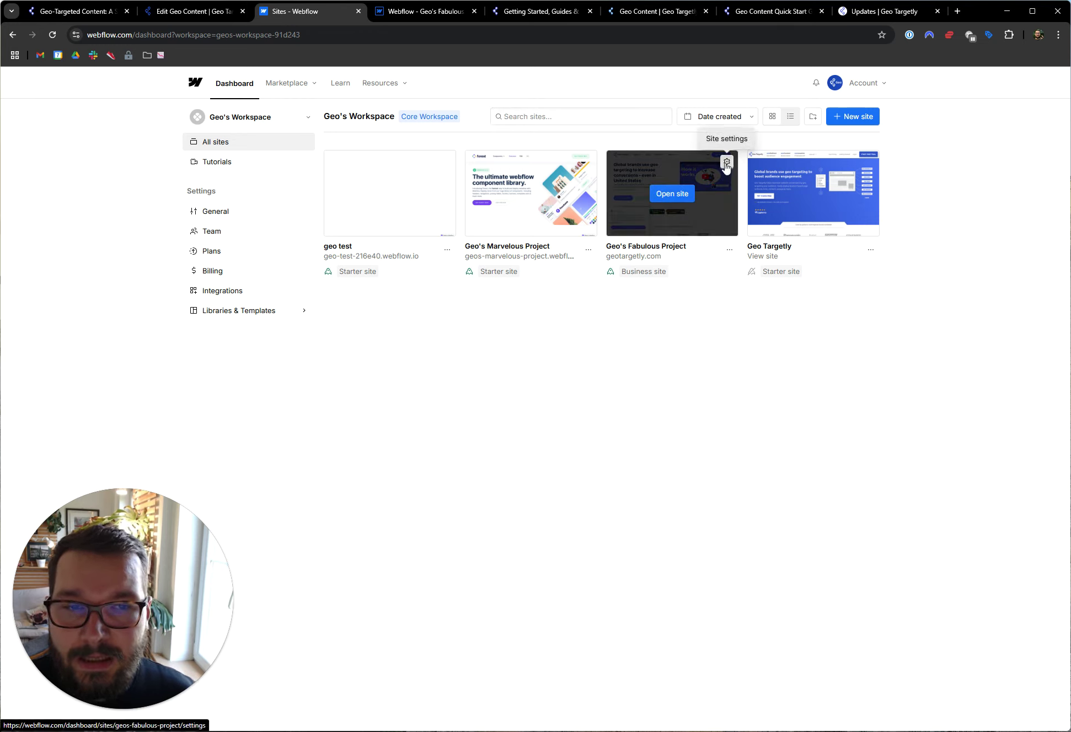
left_click(725, 166)
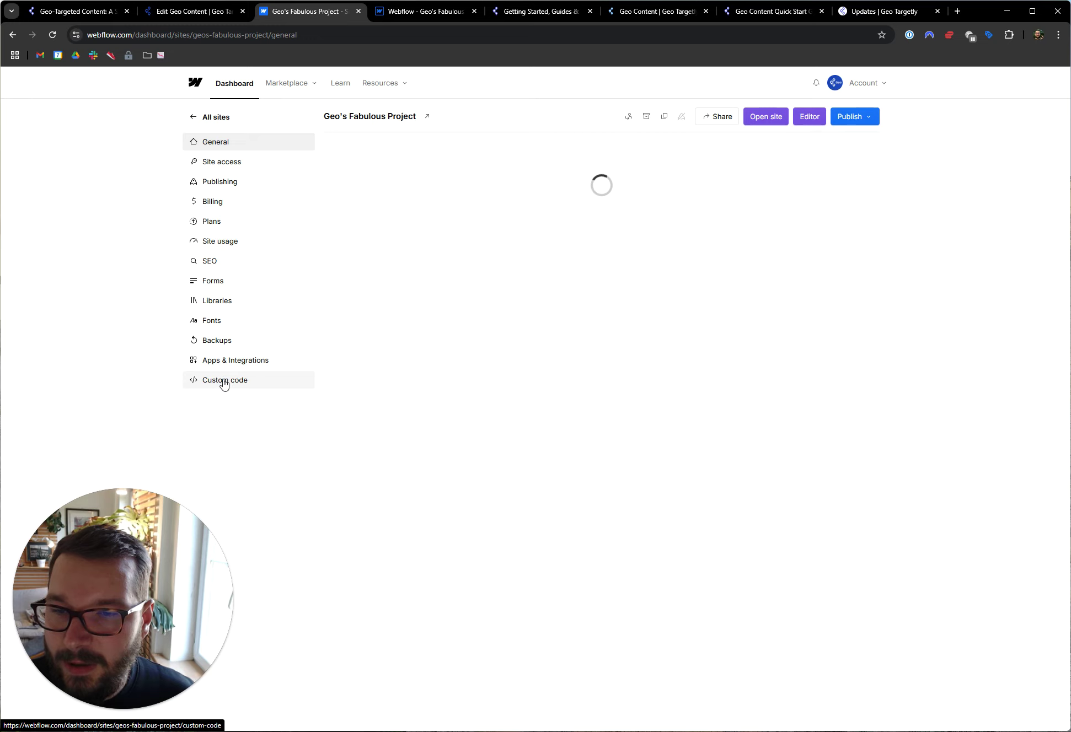
left_click(223, 381)
scroll(463, 477, "down", 3)
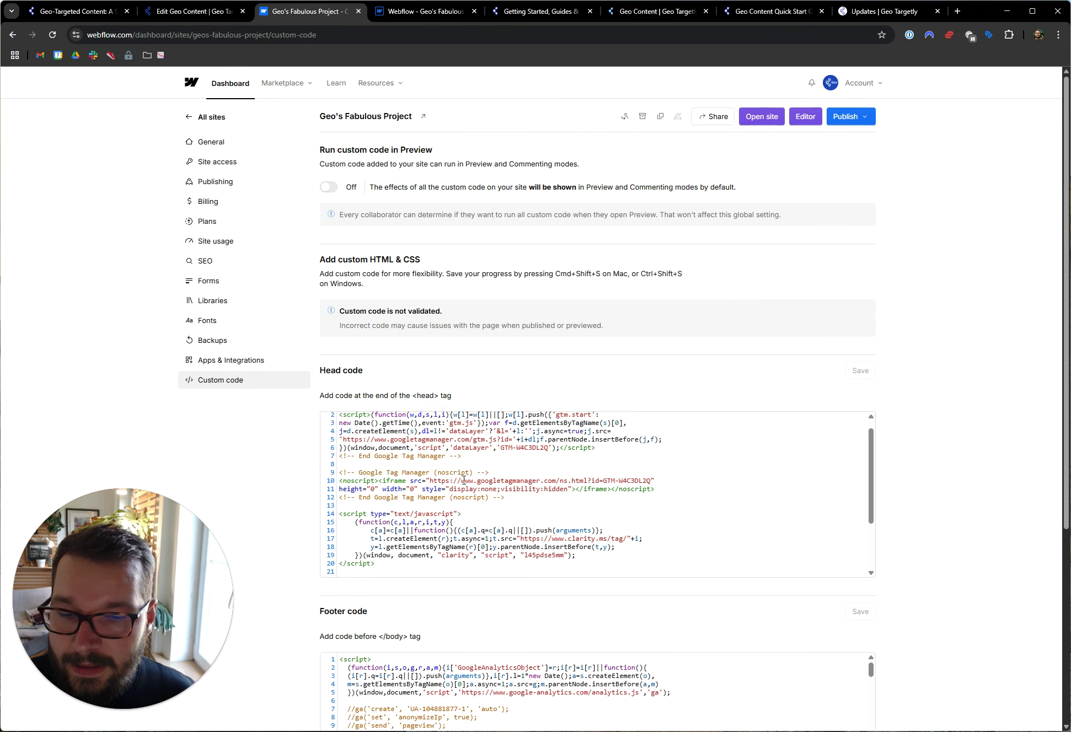
Return to Geo Targetly and check where the Geo Content code must be placed in the website's HTML
left_click(193, 11)
left_click_drag(546, 228, 675, 224)
left_click(675, 224)
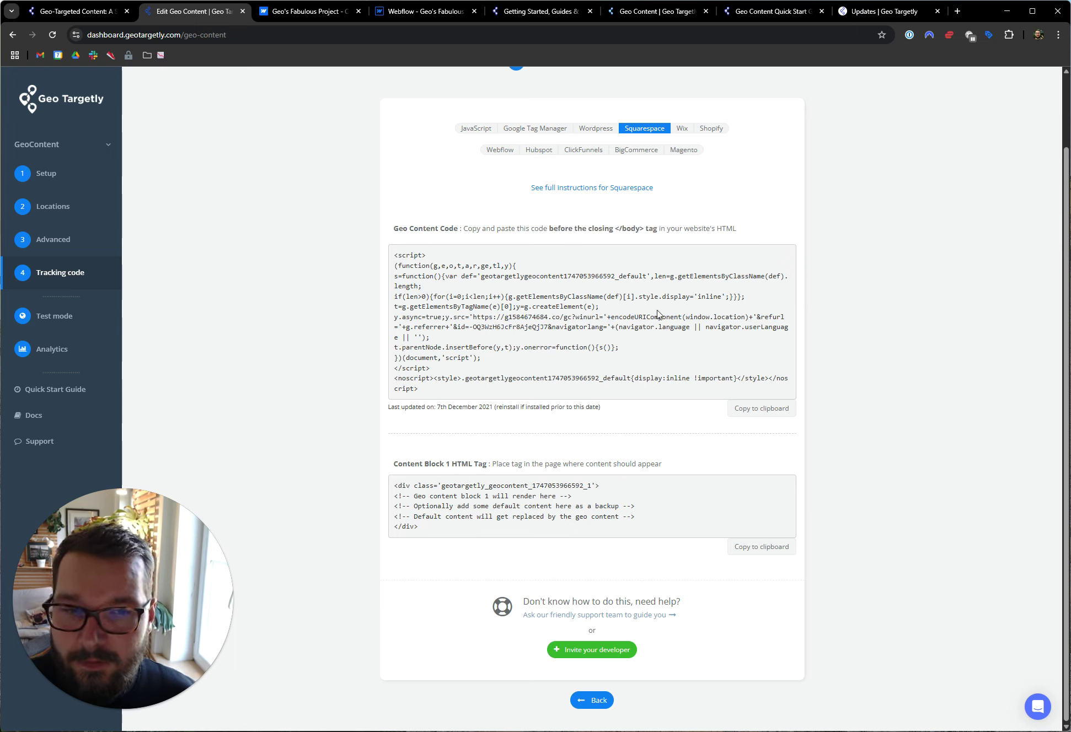
left_click_drag(550, 228, 651, 225)
left_click(650, 224)
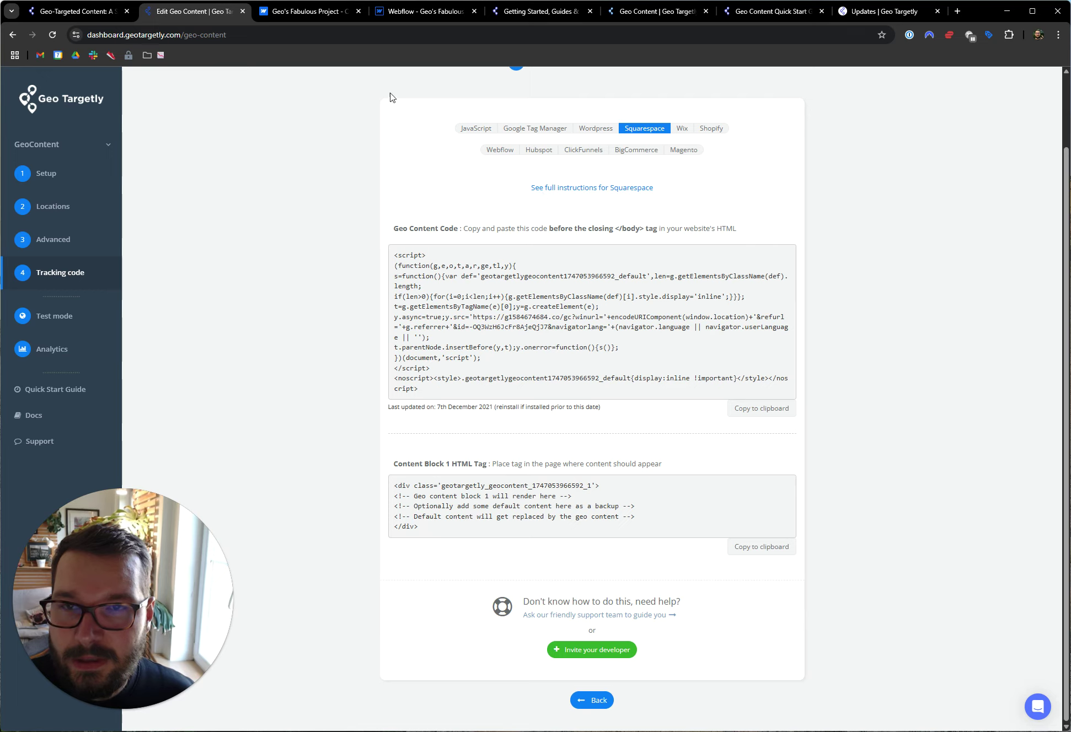
Go back to the Webflow custom code settings and locate the footer code section that precedes the </body> tag
left_click(306, 11)
scroll(351, 359, "down", 5)
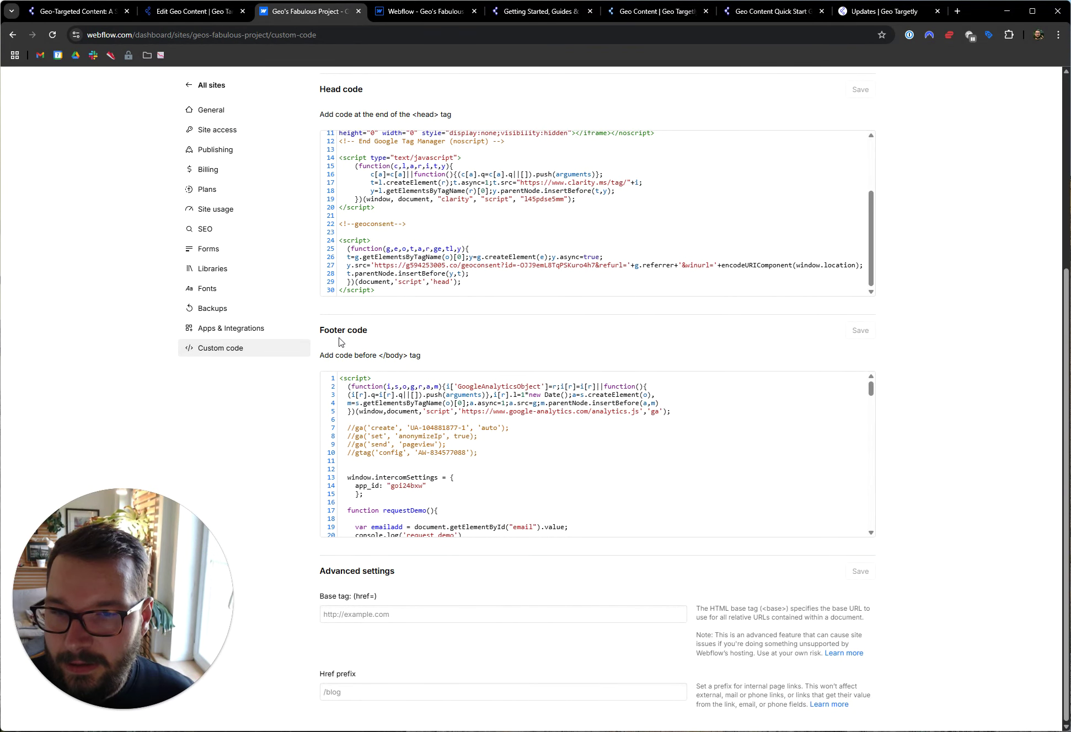
left_click_drag(353, 356, 440, 357)
left_click(457, 355)
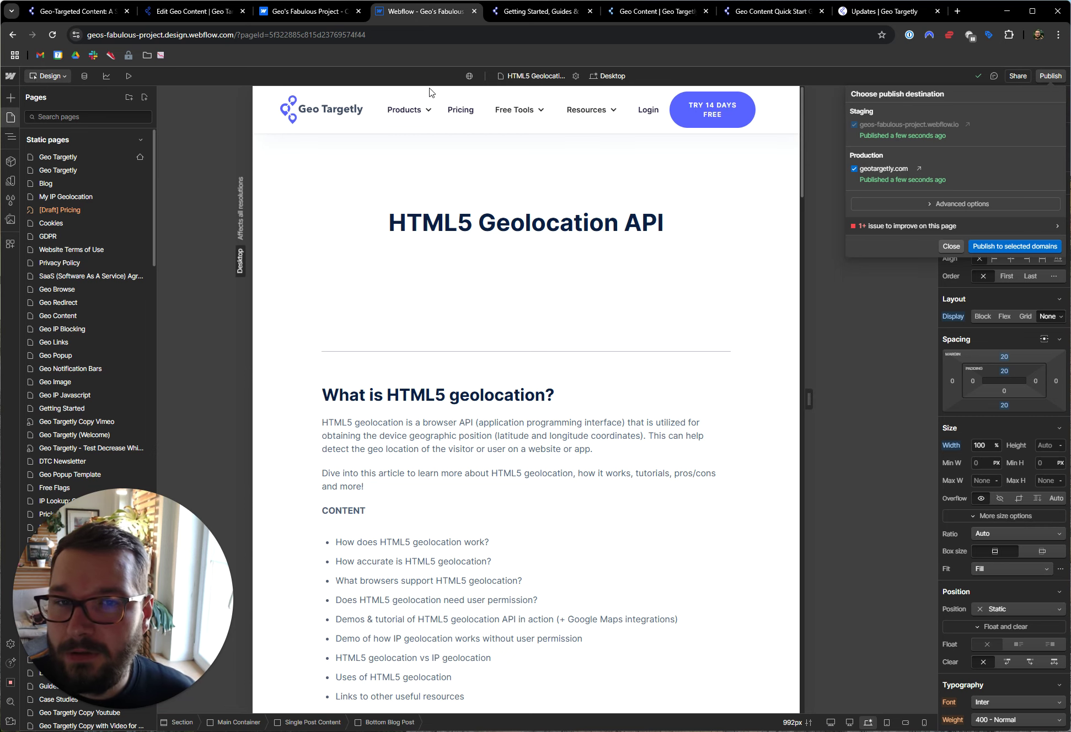
Paste the Geo Content code before the </body> tag in the HTML5 Geolocation API page's settings in the Webflow Designer and save them
left_click(575, 75)
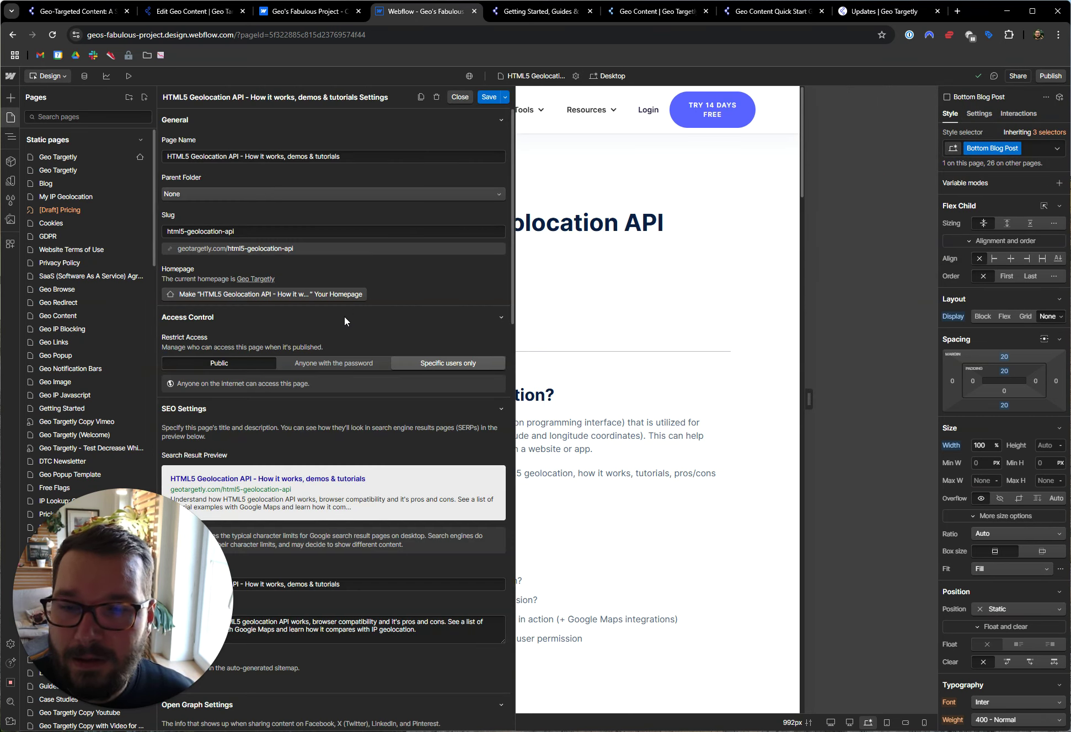
scroll(346, 314, "down", 5)
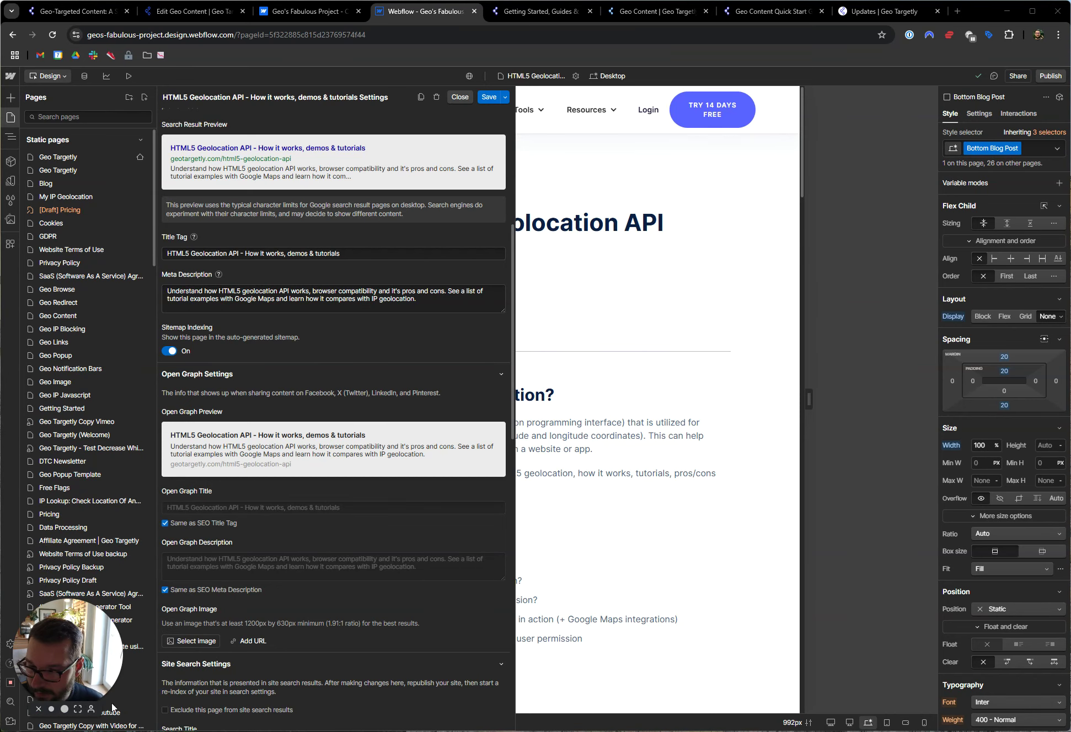
scroll(309, 436, "down", 15)
left_click(230, 478)
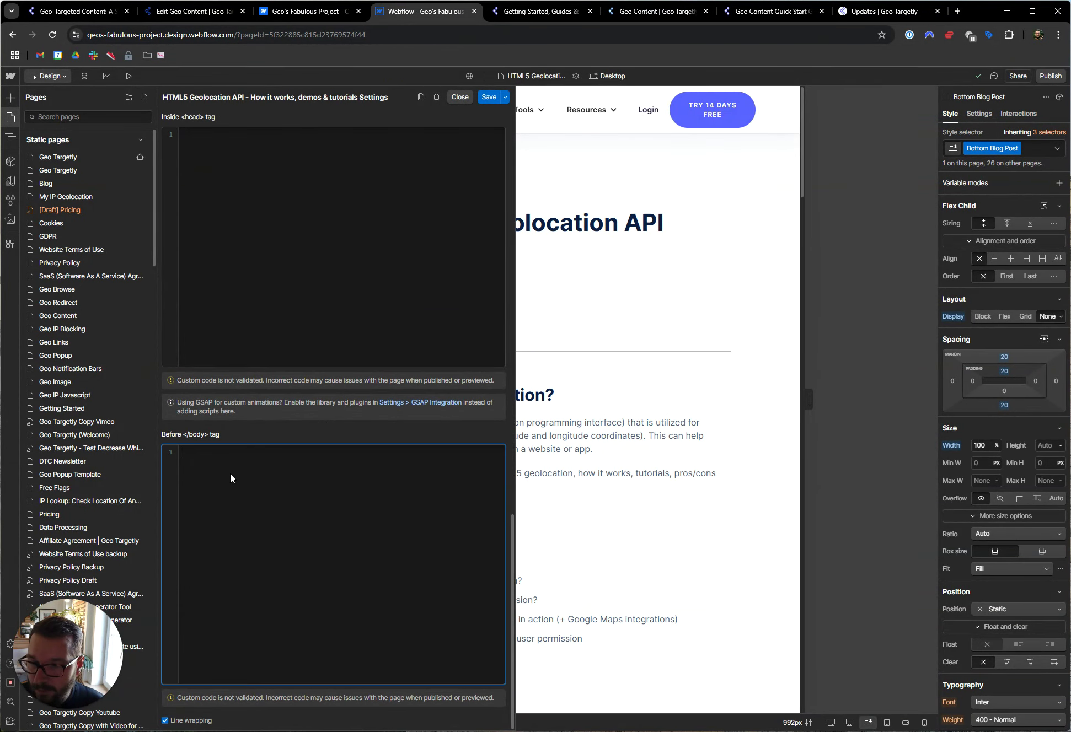
key("ctrl+v")
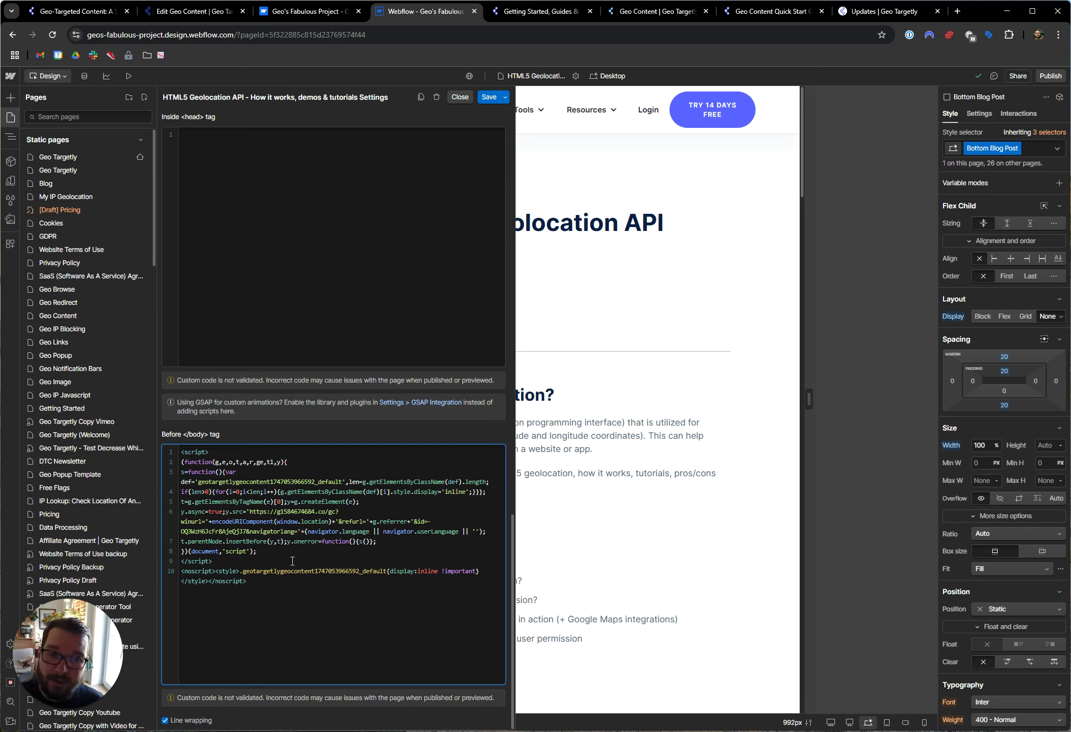
left_click(485, 98)
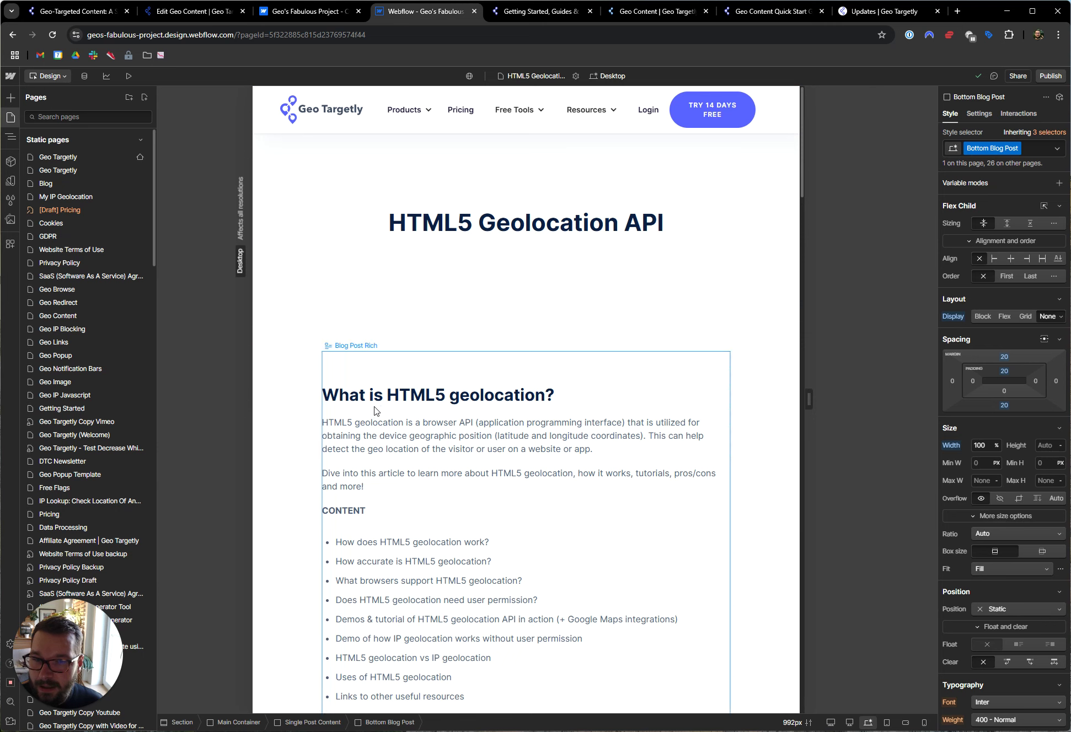
Add a Code Embed element to the HTML5 Geolocation API page, starting from the "What is HTML5 geolocation?" heading
left_click(374, 397)
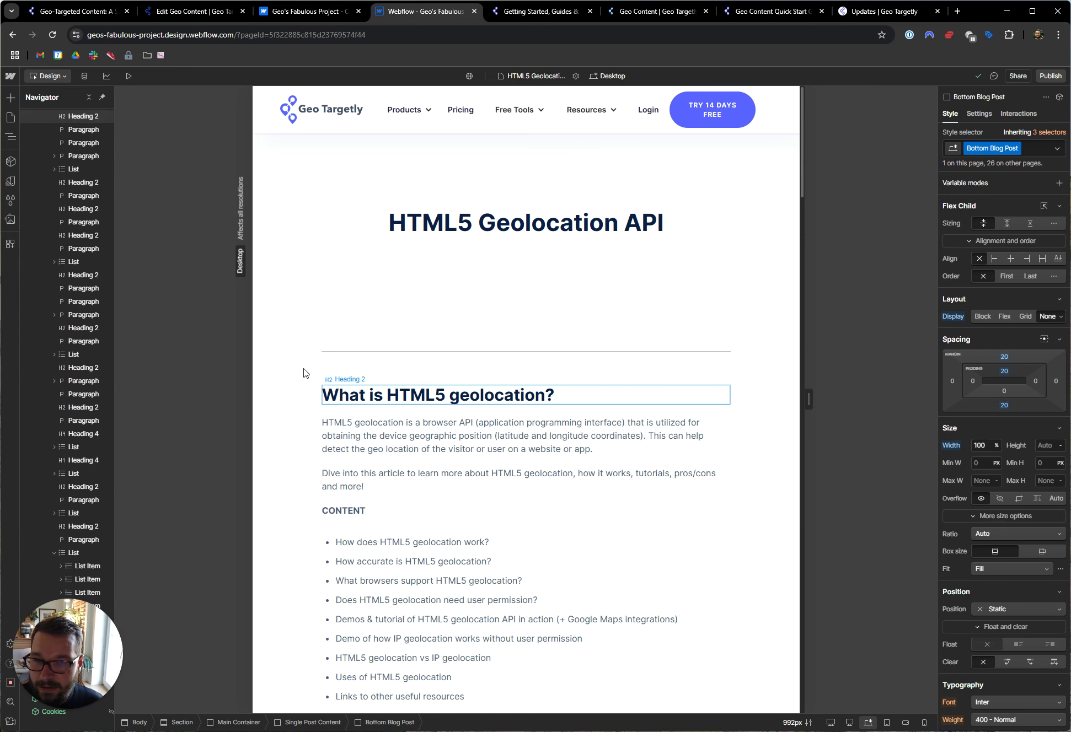
left_click(10, 102)
scroll(59, 462, "down", 10)
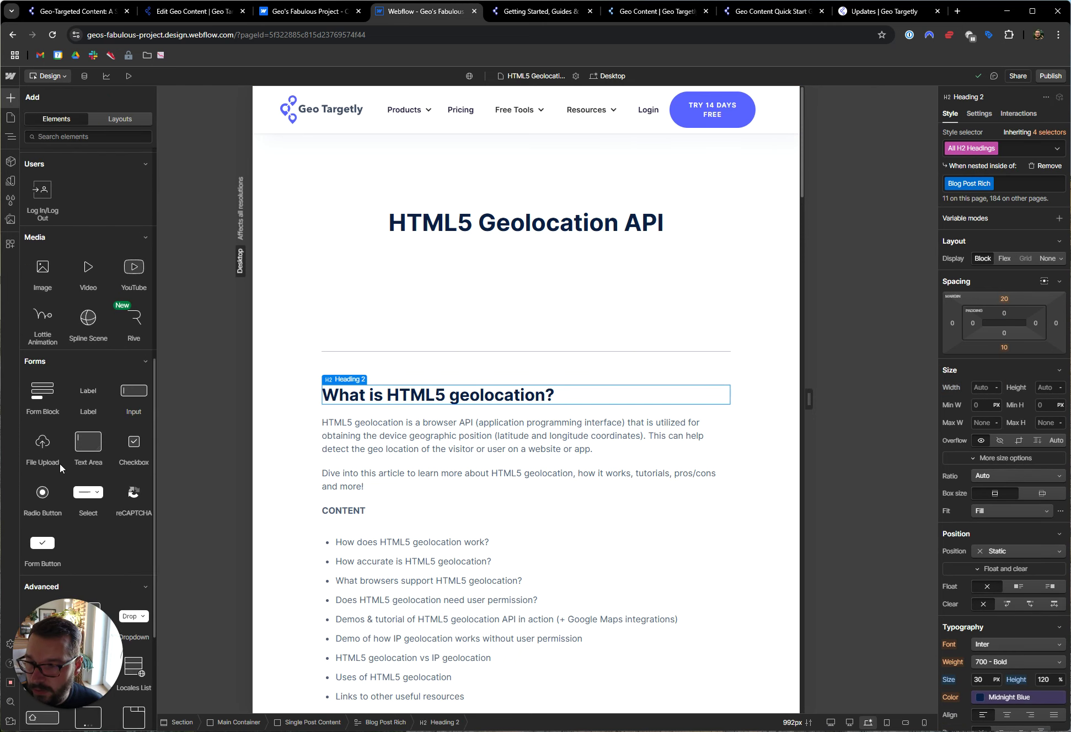
scroll(47, 354, "down", 3)
left_click(32, 504)
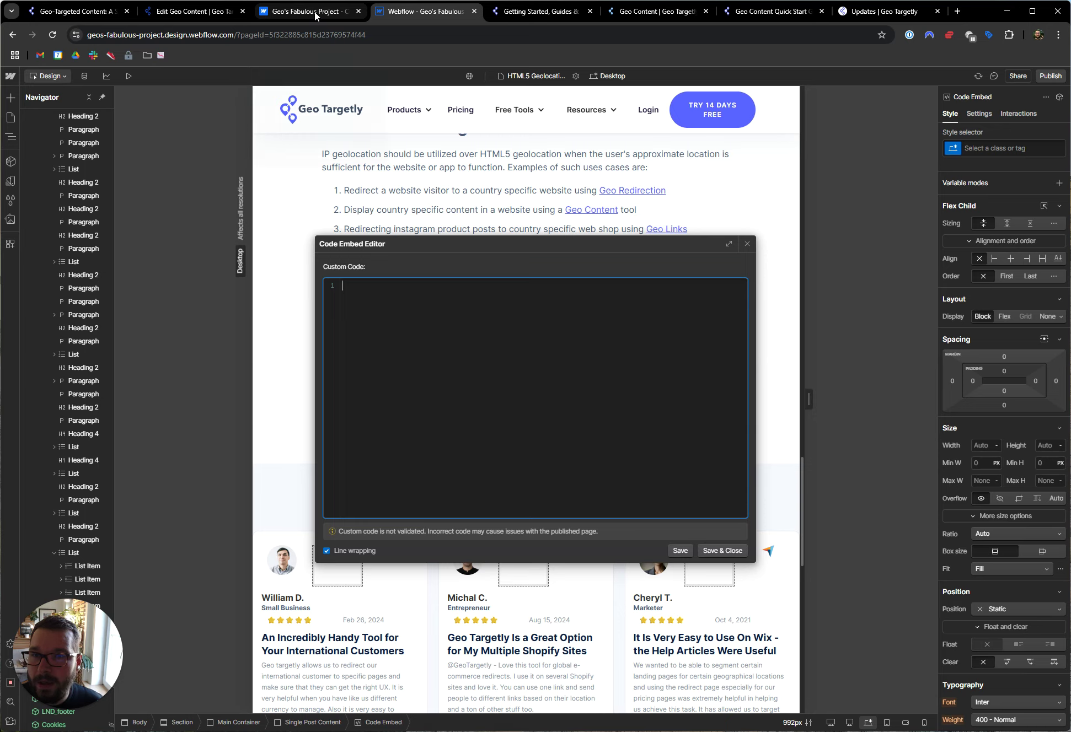
Copy the Content Block 1 HTML tag from Geo Targetly and paste it into the Webflow Code Embed editor
left_click(196, 11)
left_click_drag(420, 528, 386, 485)
key("ctrl+c")
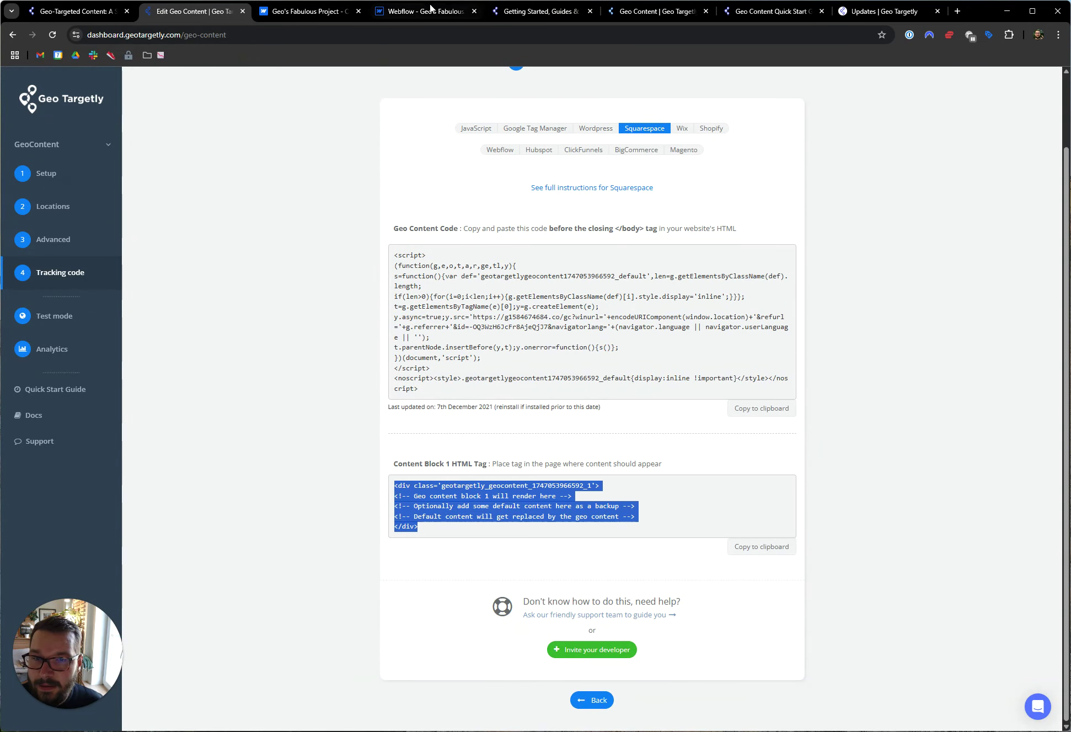
left_click(428, 11)
key("ctrl+v")
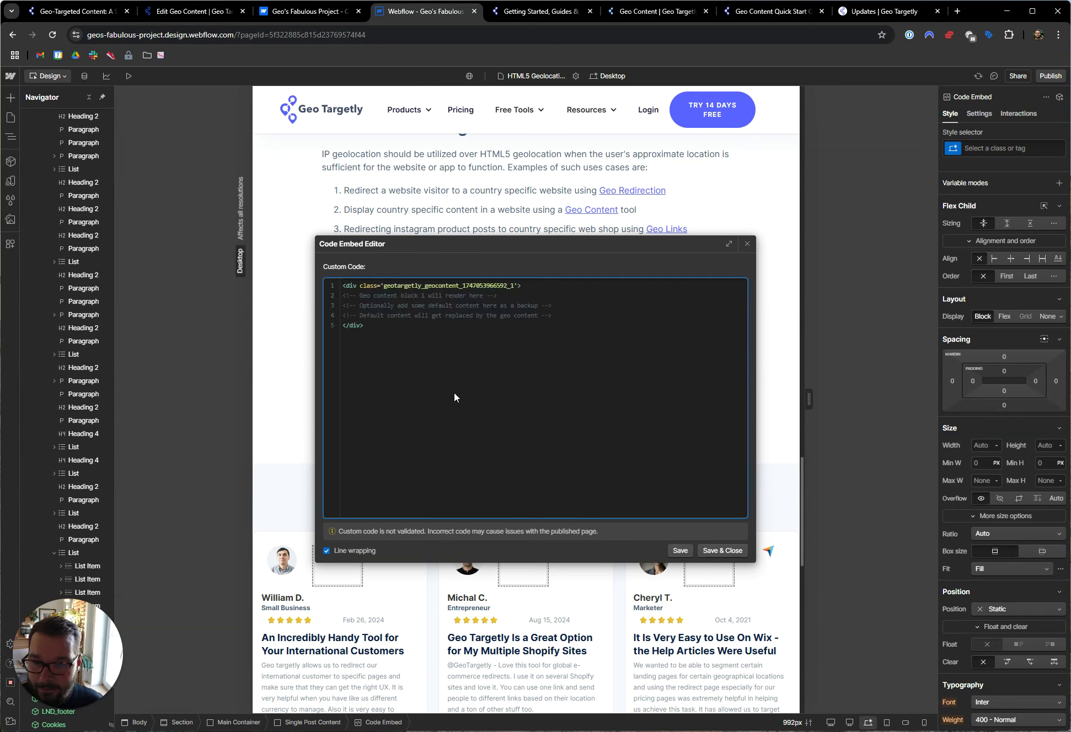
Replace the three comment lines in the embedded div with "<p>DEFAULT phone number</p>", then save and close the embed code
left_click(546, 317)
left_click_drag(546, 318, 339, 300)
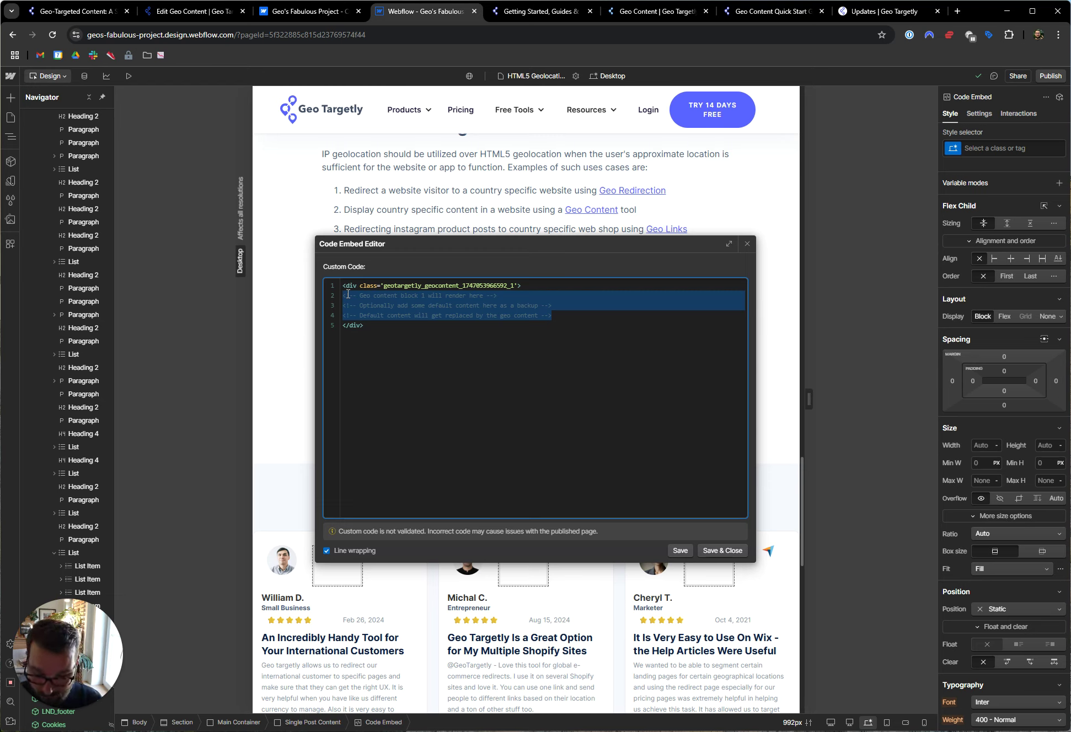
key("super+v")
key("Down")
key("Down")
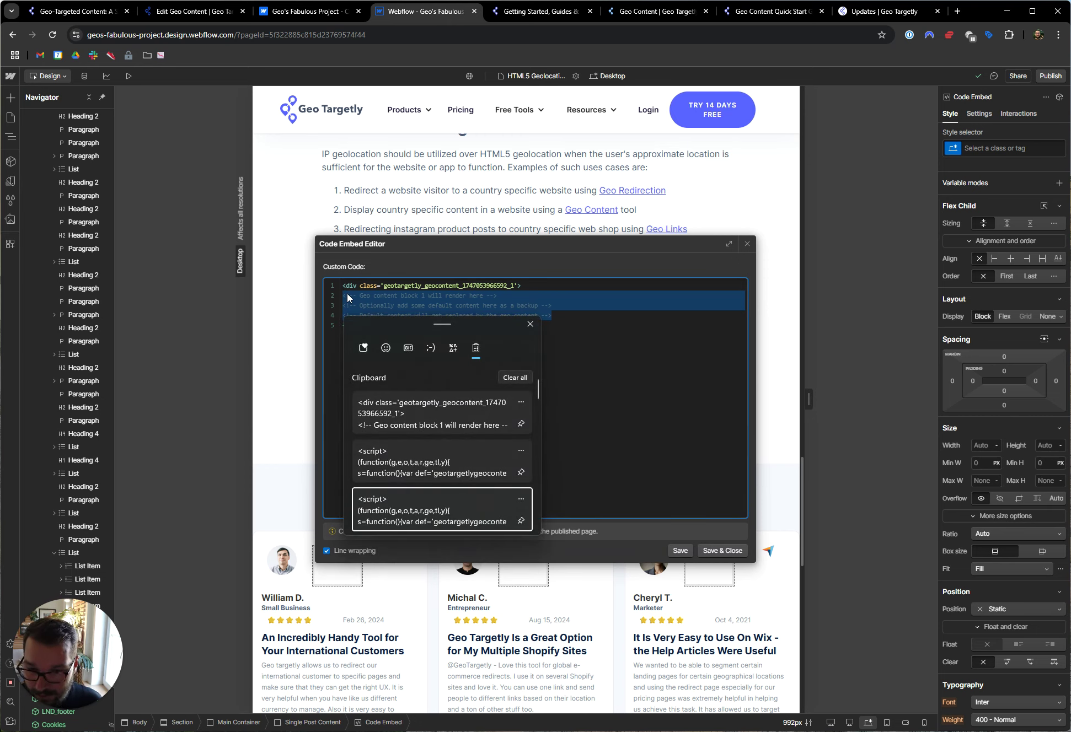
key("Return")
key("Left")
key("Left")
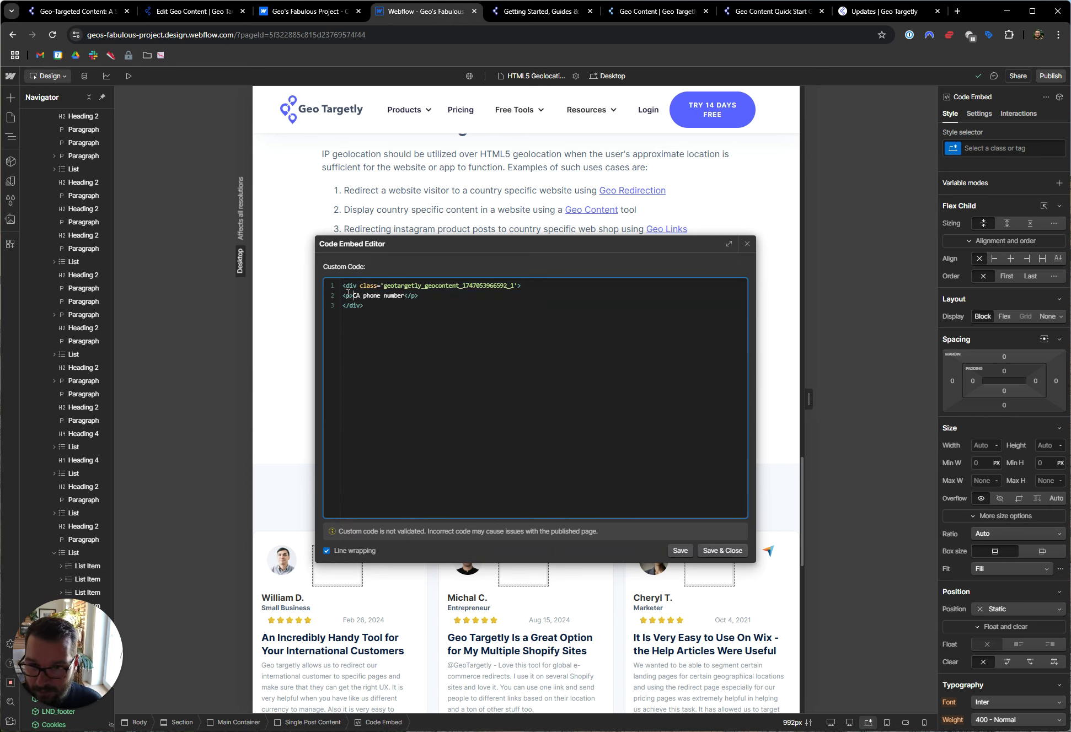
key("shift+Right")
key("shift+Right")
type("DEFAULT")
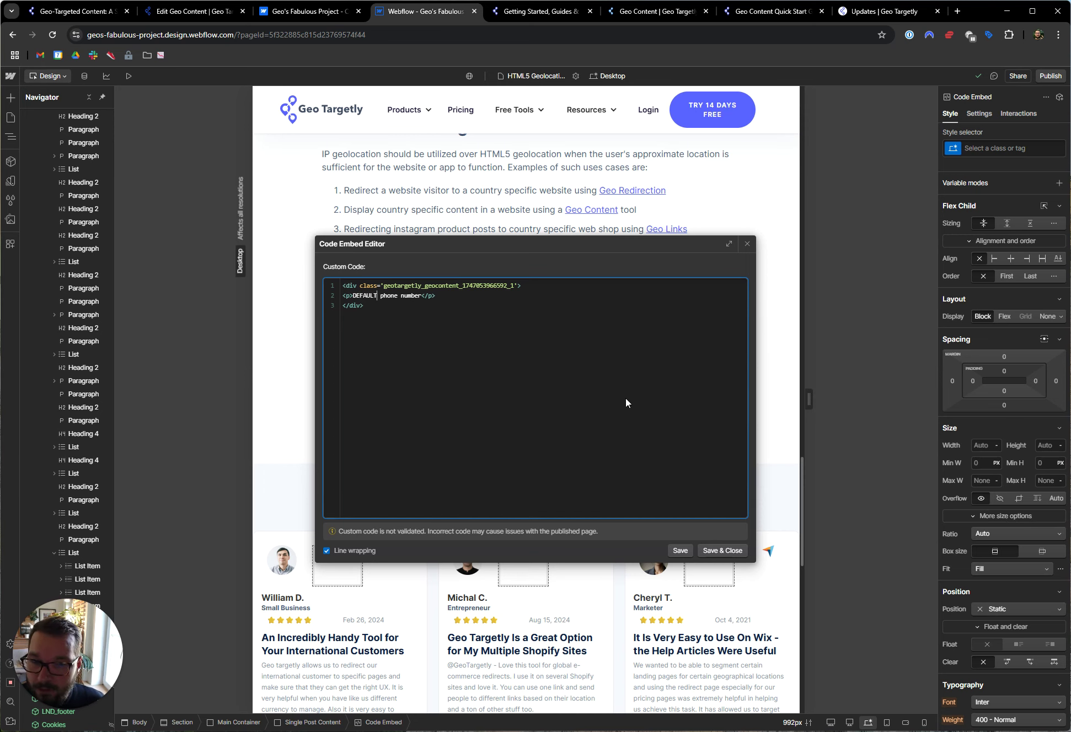
left_click(725, 550)
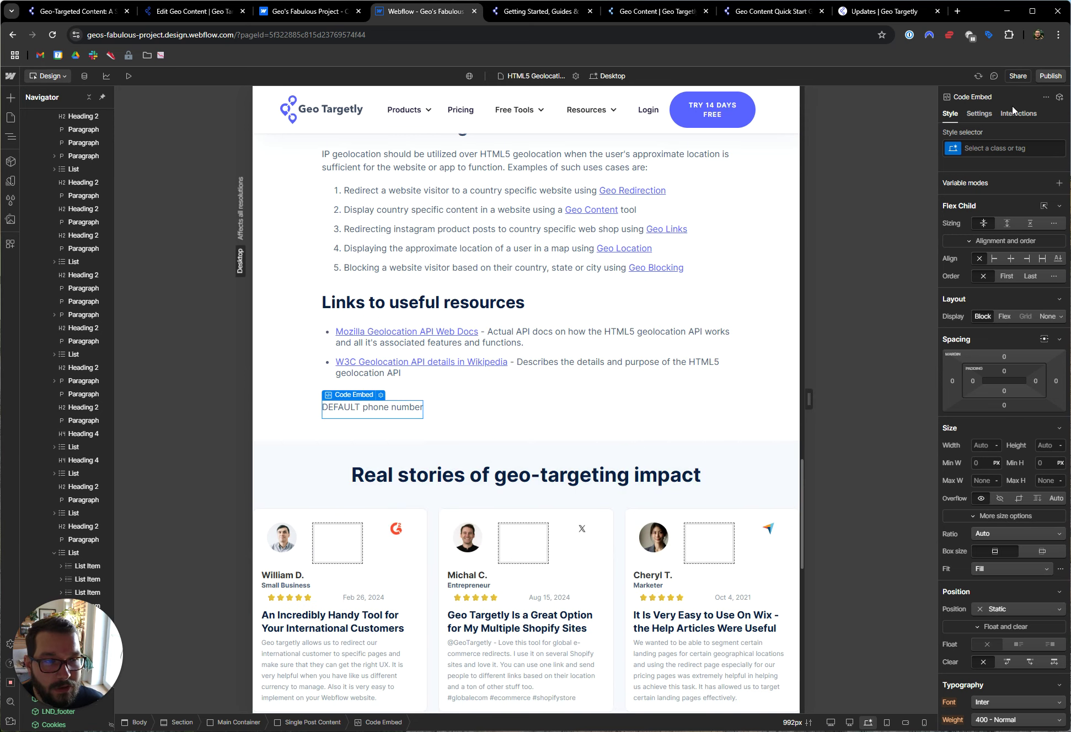
Publish the Webflow site to the selected staging and production domains, geos-fabulous-project.webflow.io and geotargetly.com
left_click(1051, 77)
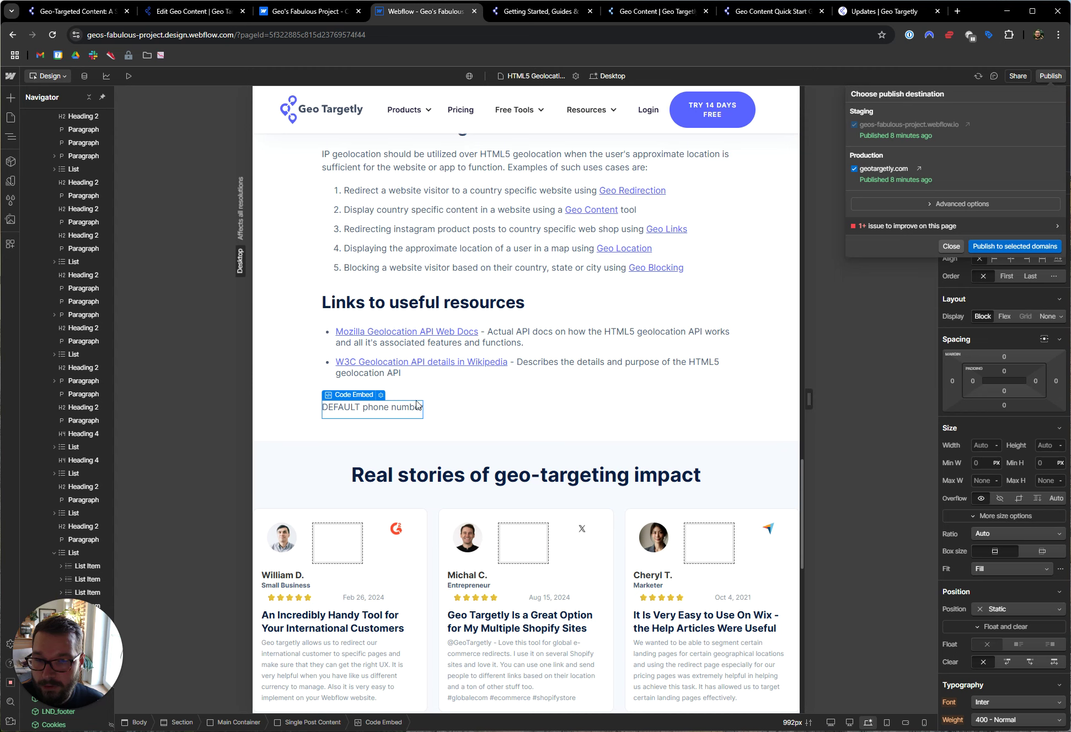
left_click(995, 248)
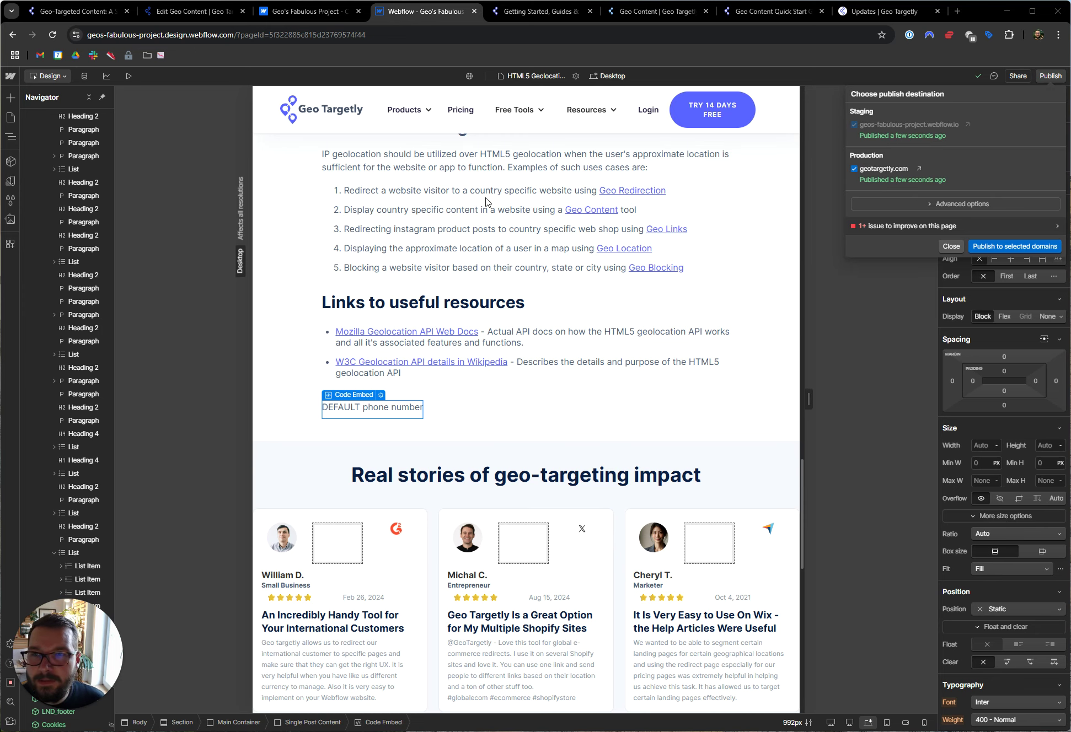
Open the HTML5 Geolocation page on the live geotargetly.com site and examine the embedded text below the useful resources links
left_click(74, 12)
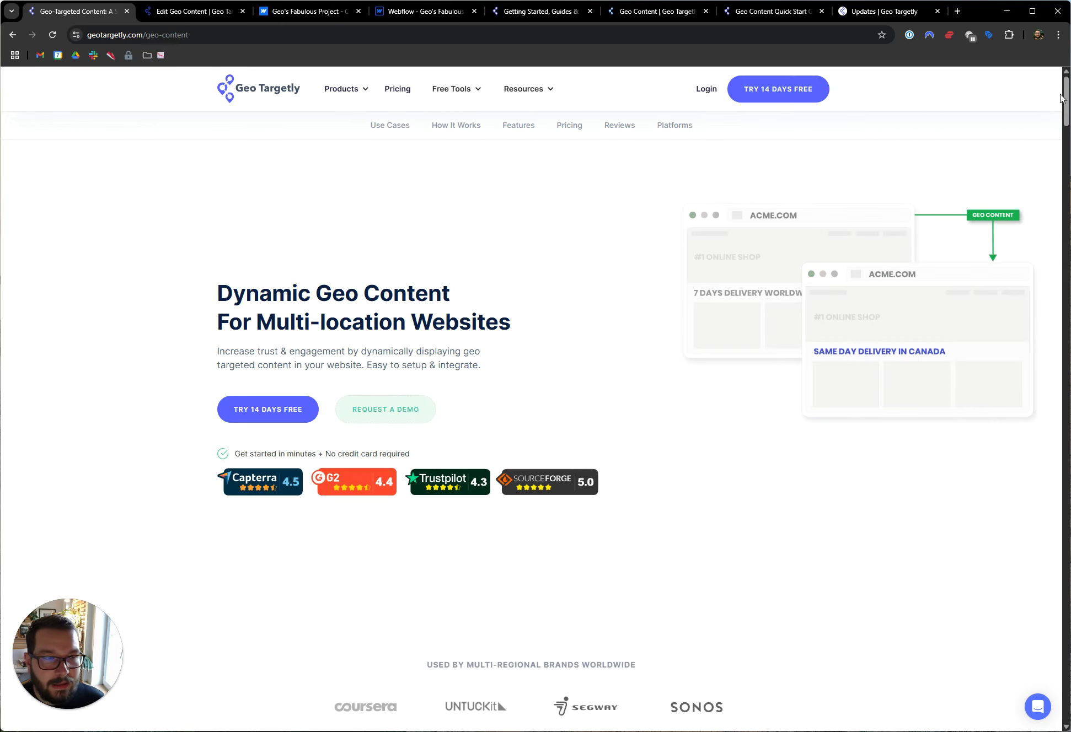
left_click_drag(1067, 100, 1067, 700)
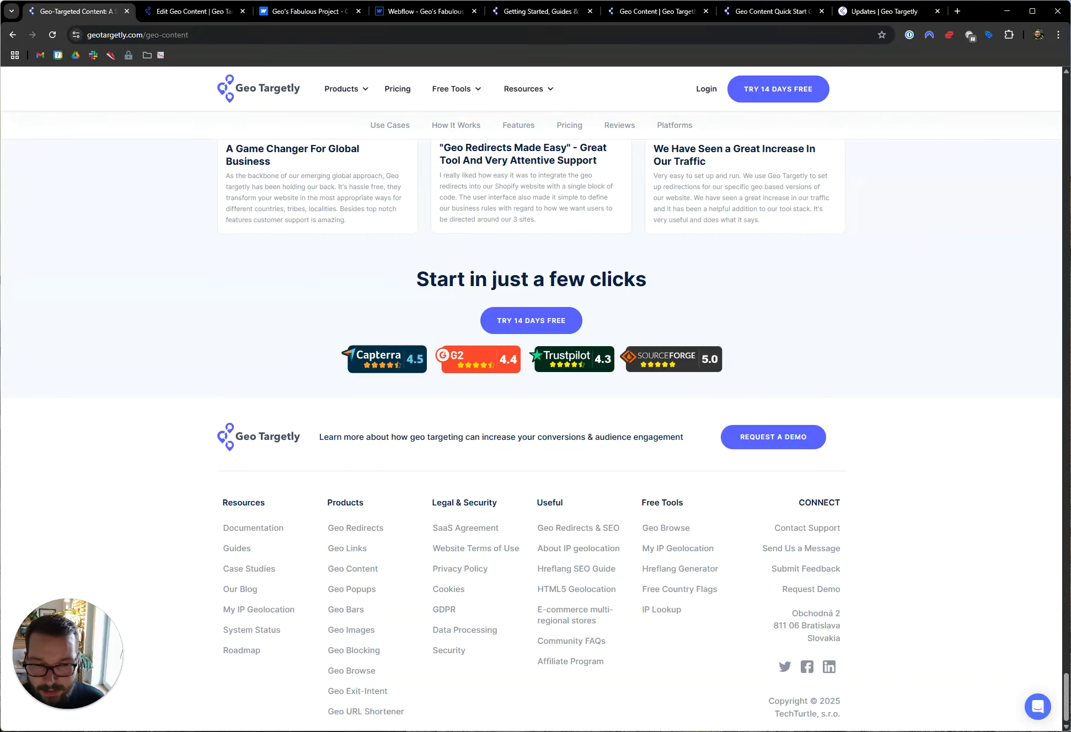
left_click(549, 356)
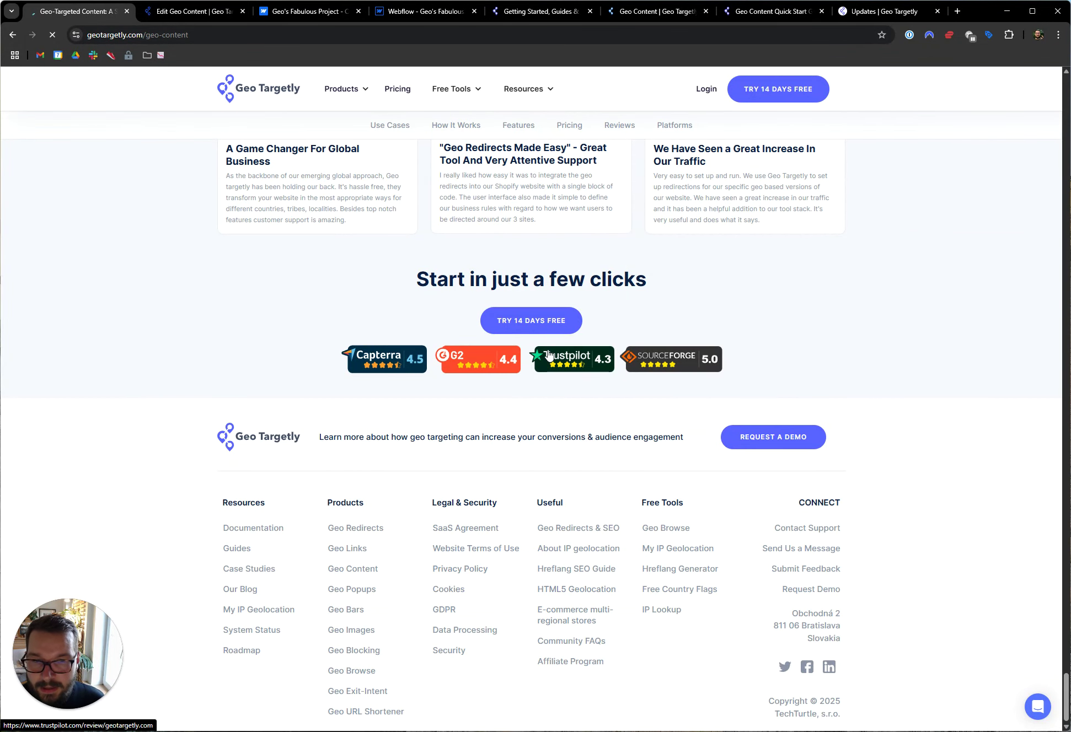
left_click_drag(1066, 125, 1008, 686)
scroll(404, 505, "up", 13)
left_click_drag(309, 518, 413, 526)
left_click(417, 528)
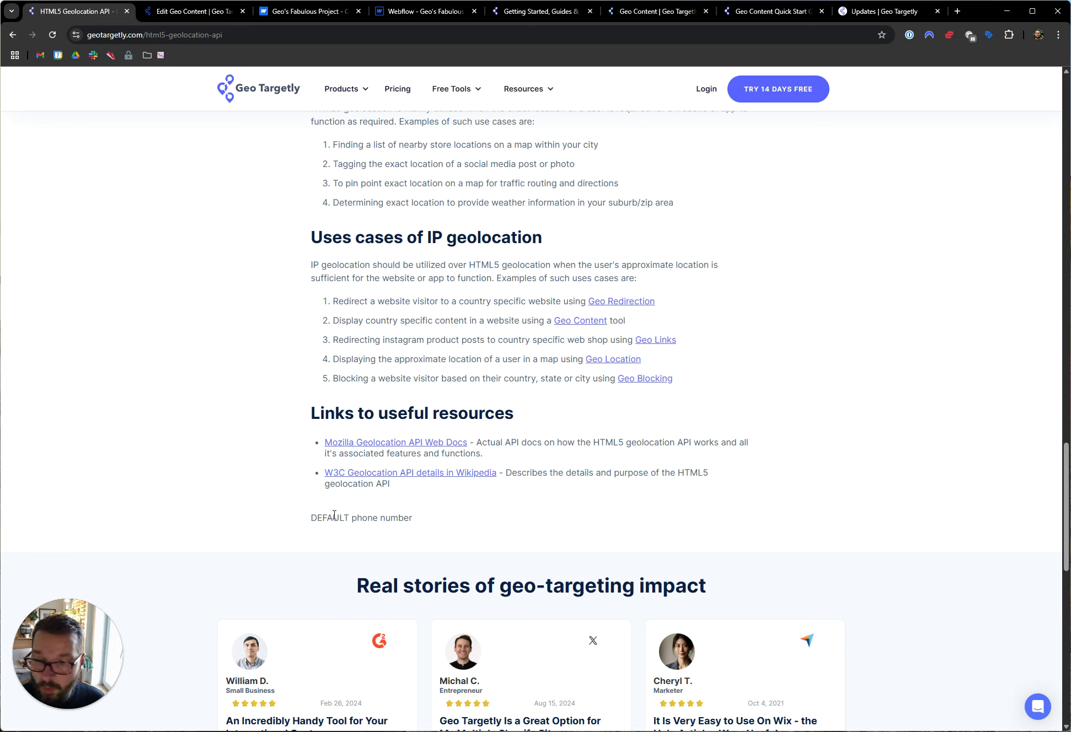
Connect the browser's VPN extension to the Canada - Toronto location
left_click(949, 36)
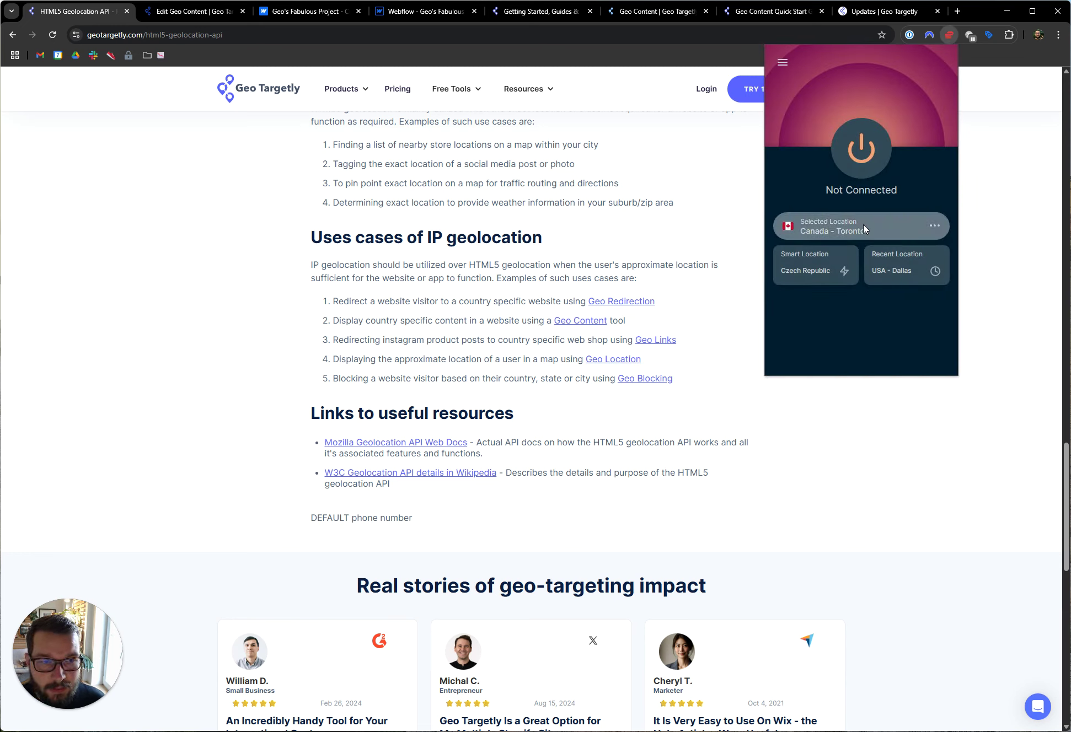
left_click(869, 226)
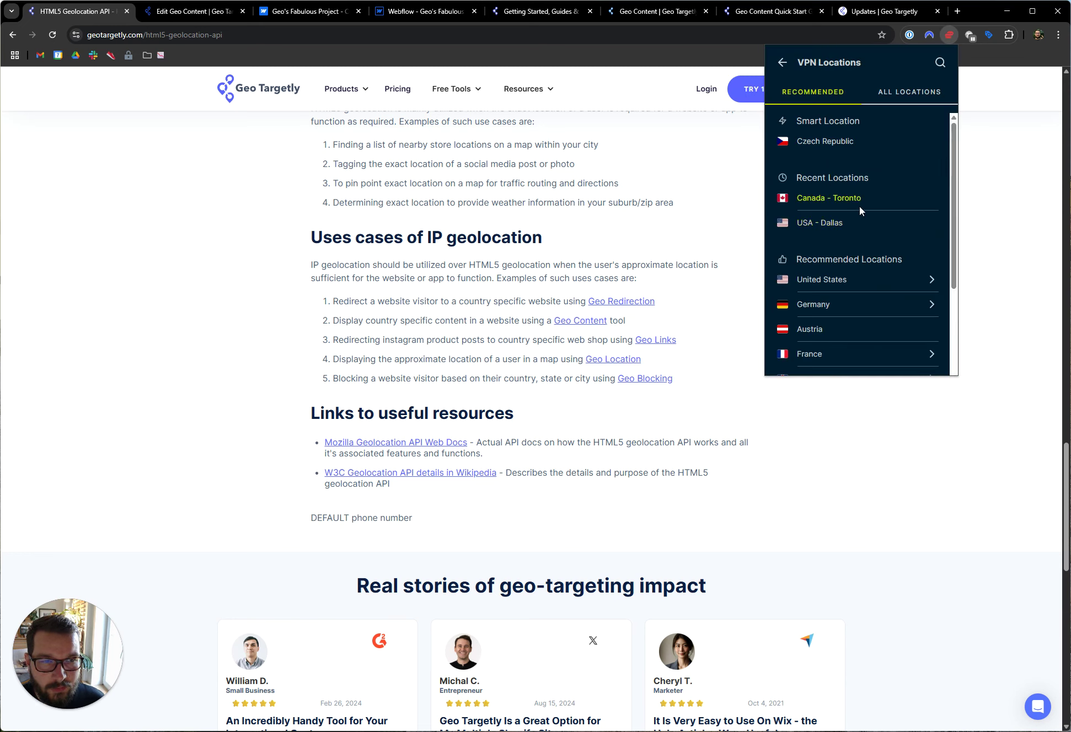
left_click(841, 199)
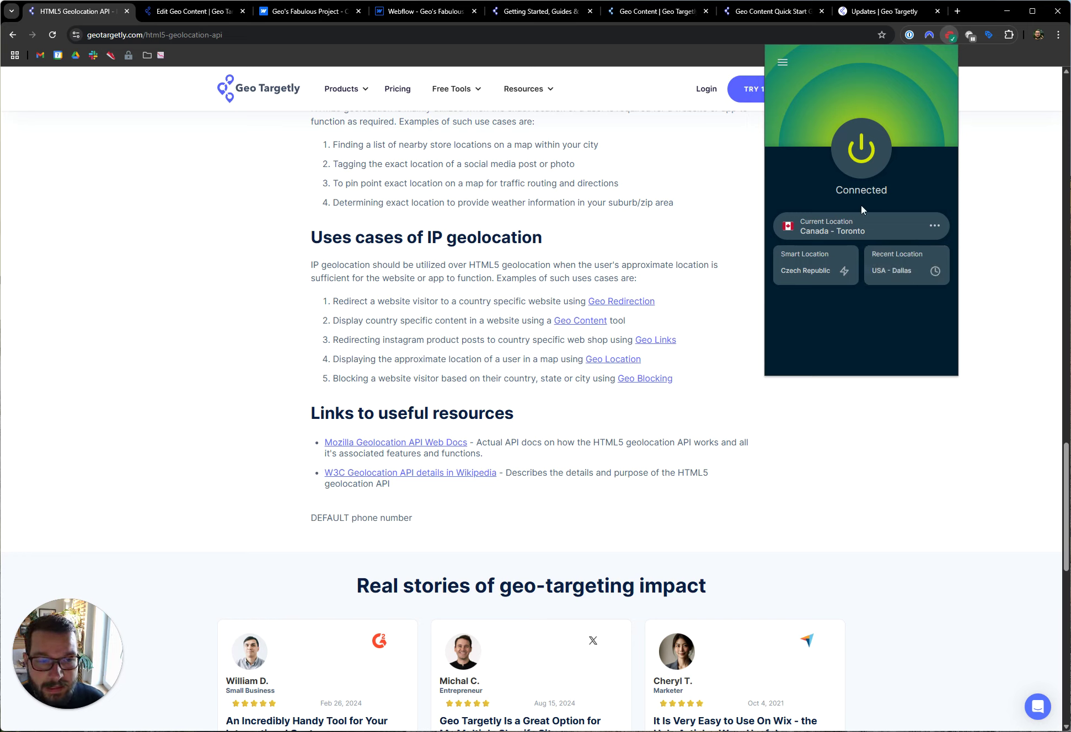
left_click(879, 452)
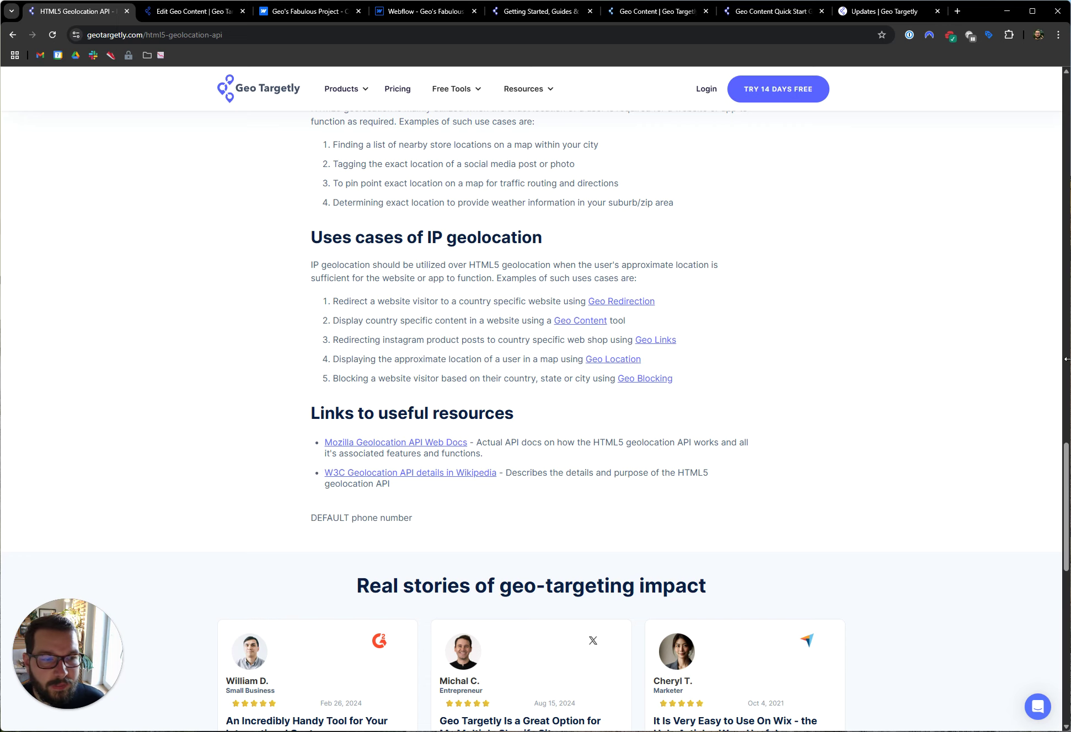
Reload the HTML5 Geolocation API page and check the phone number line shown to a visitor from Canada
key("Home")
left_click(52, 36)
scroll(226, 188, "down", 1)
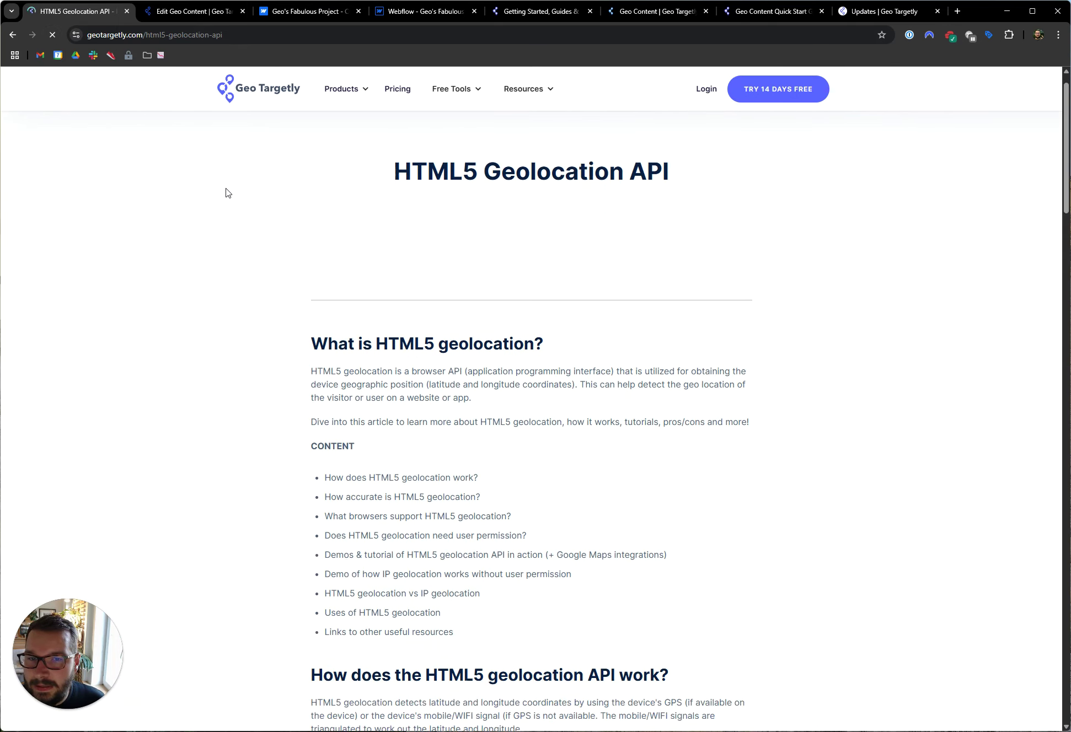
scroll(226, 189, "down", 20)
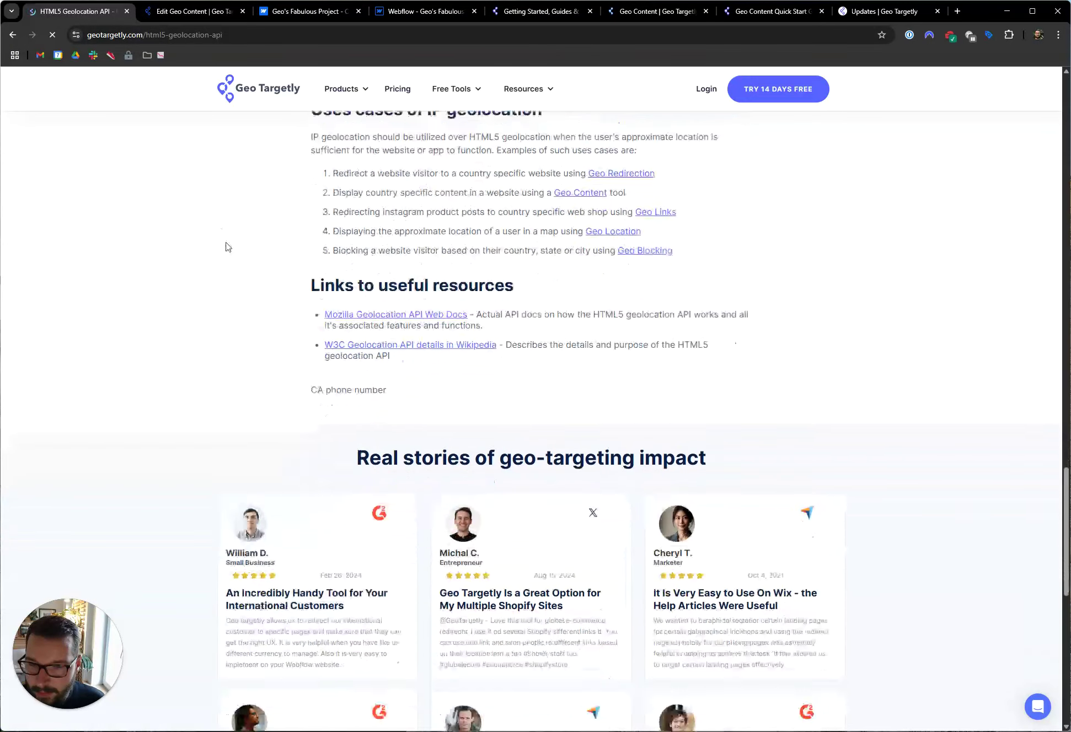
left_click_drag(311, 370, 372, 370)
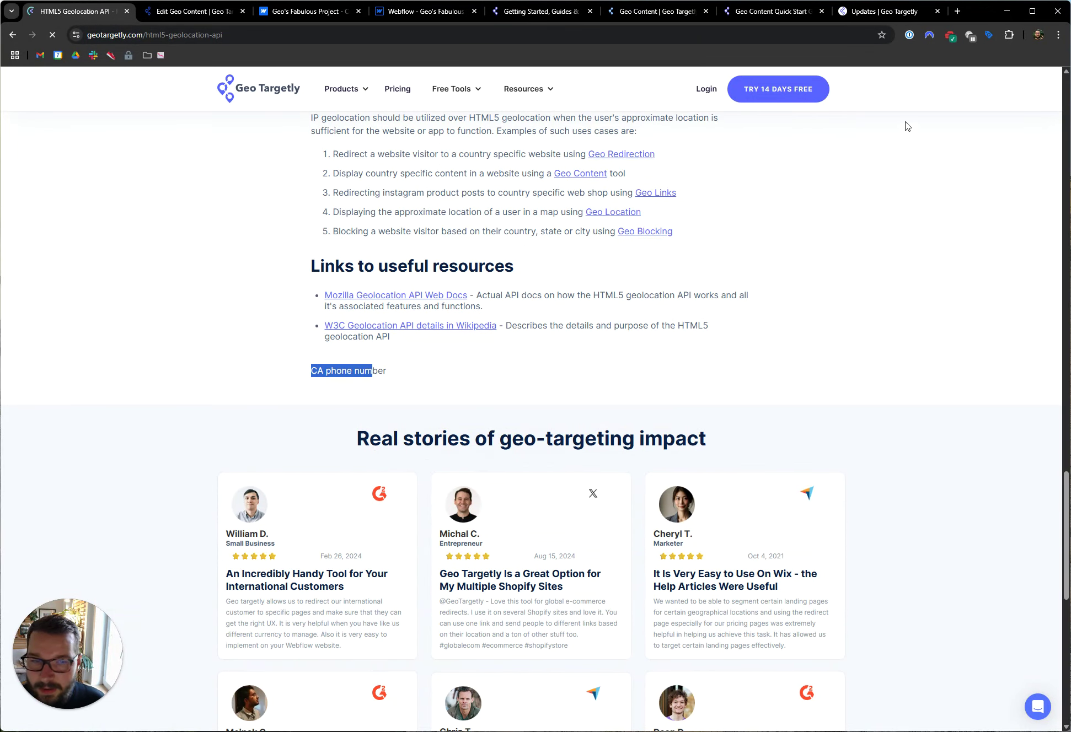
Switch the VPN connection to the USA - Dallas location
left_click(949, 34)
left_click(854, 228)
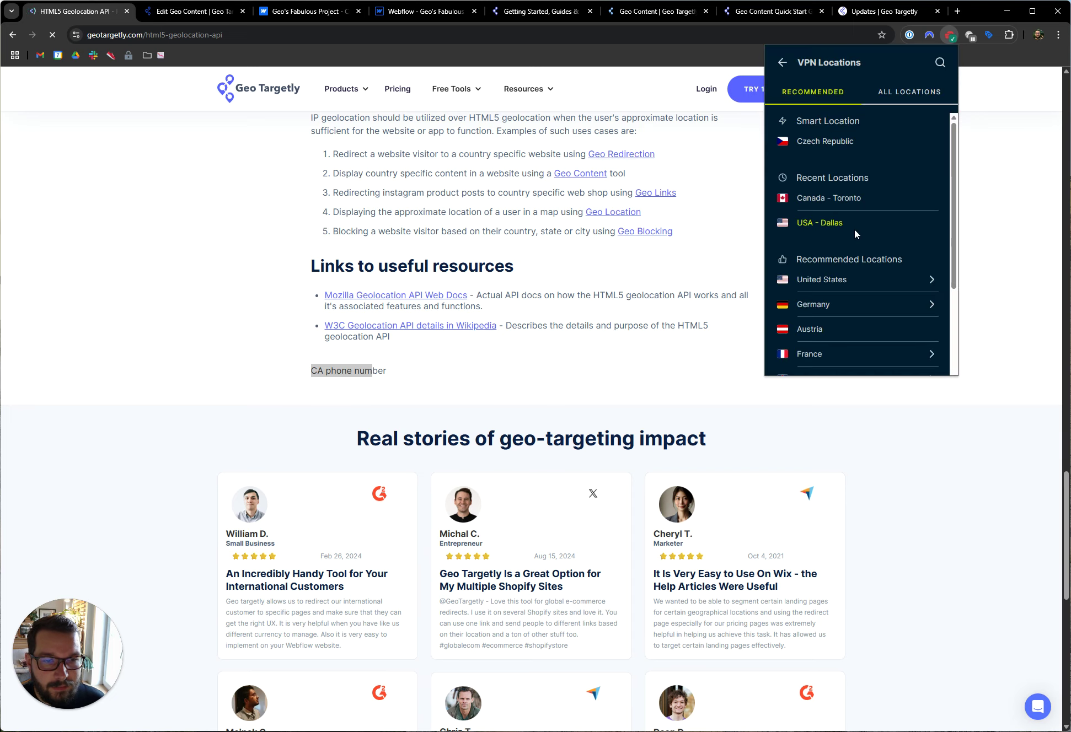
left_click(841, 221)
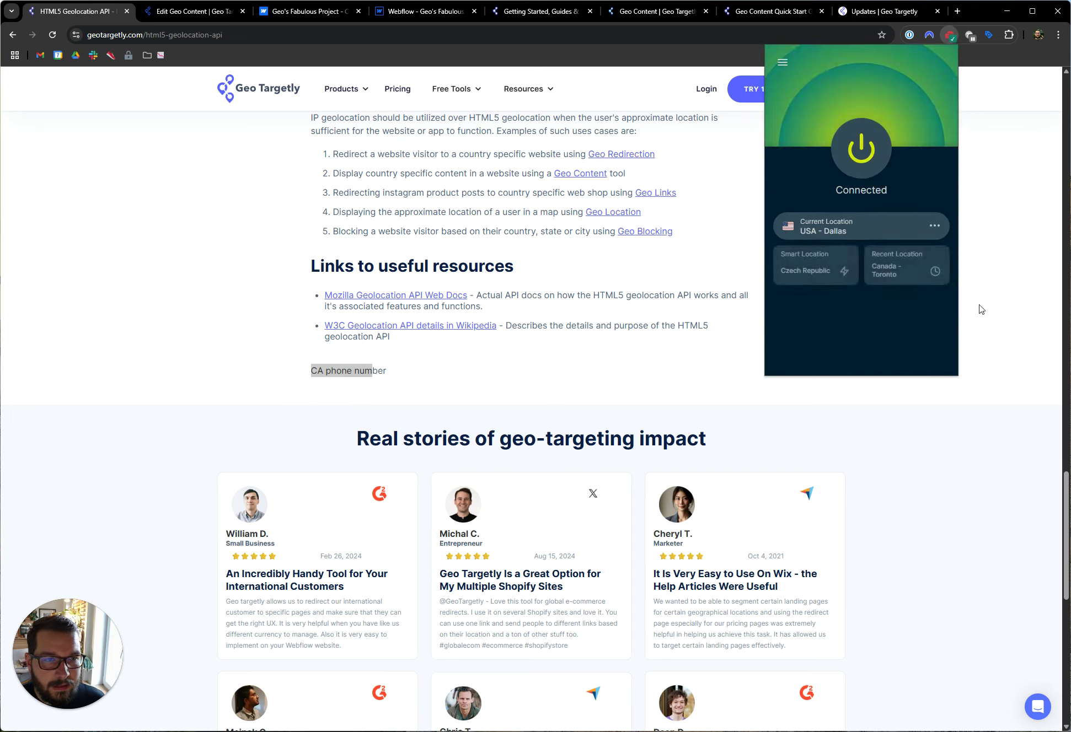
left_click(981, 310)
Reload the HTML5 Geolocation API page and check the phone number line shown to a US visitor
left_click(52, 34)
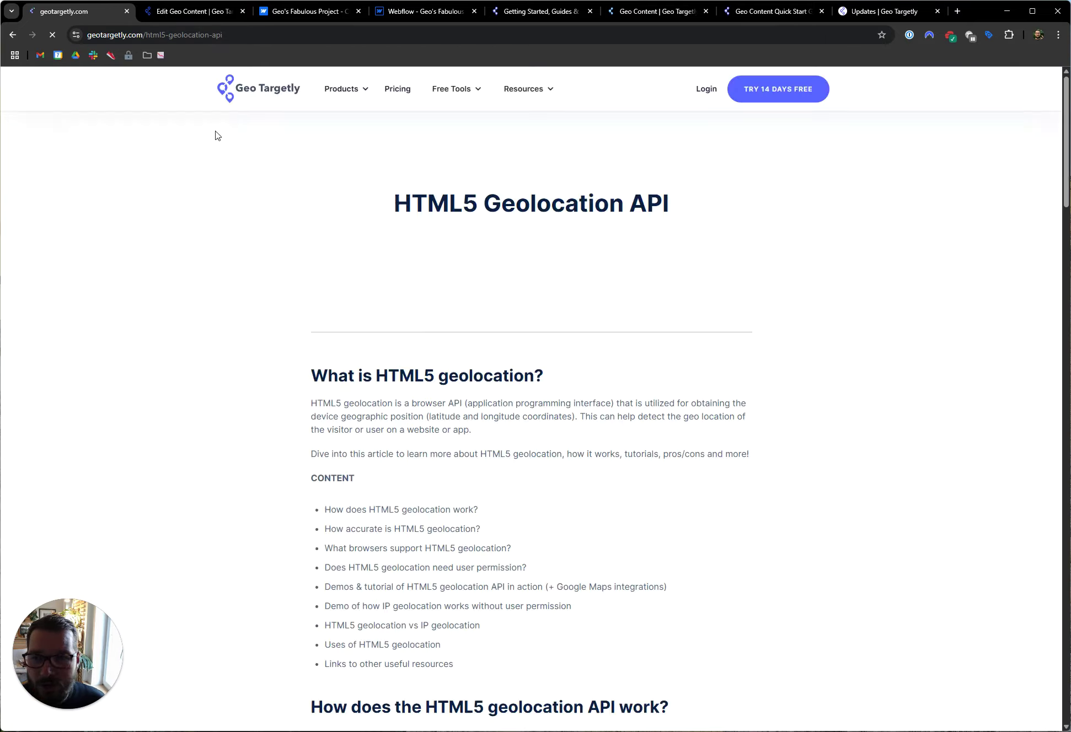
scroll(321, 331, "down", 5)
scroll(323, 325, "down", 20)
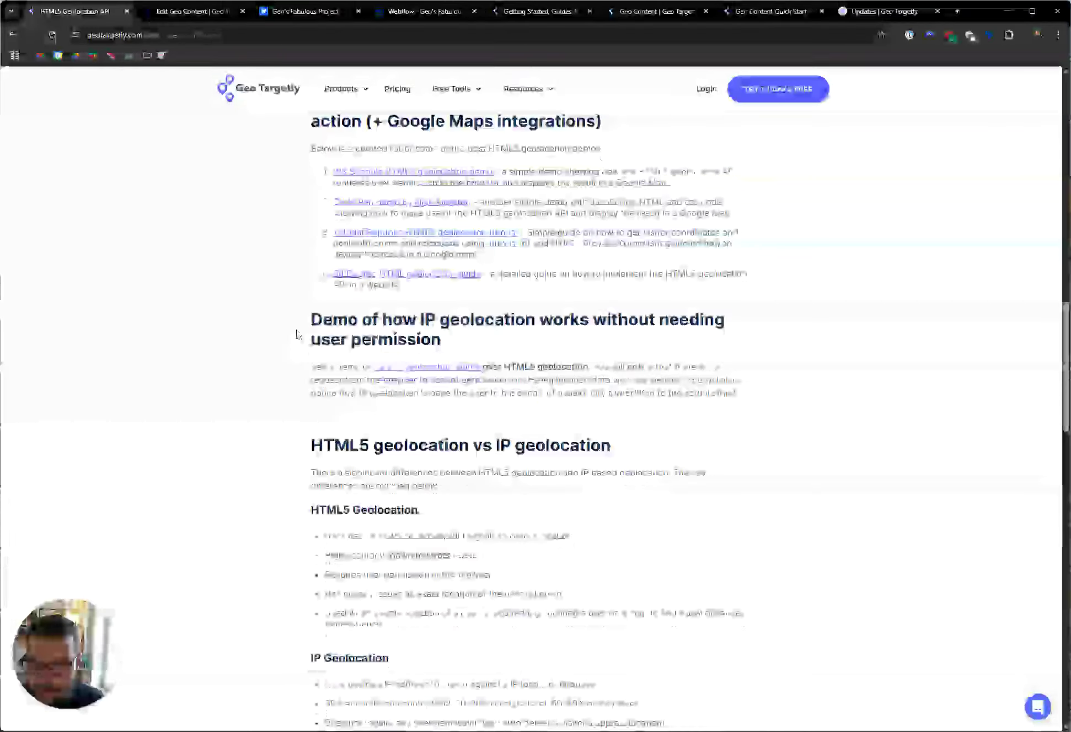
left_click_drag(317, 263, 352, 258)
left_click(352, 256)
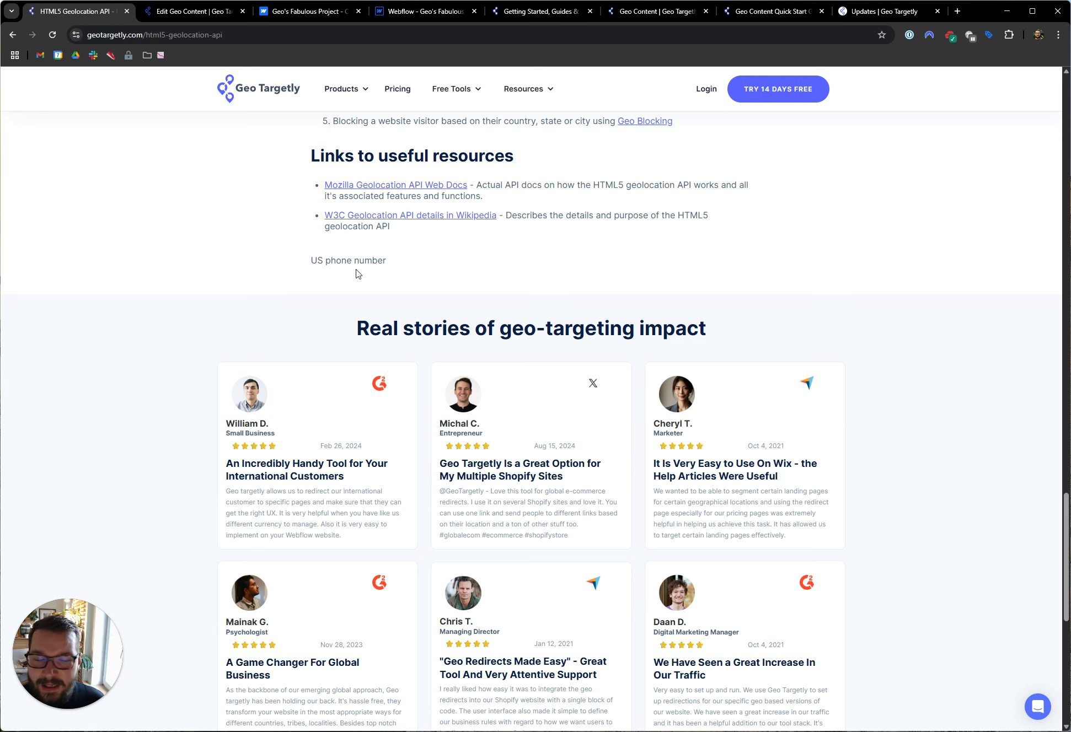
scroll(356, 270, "up", 2)
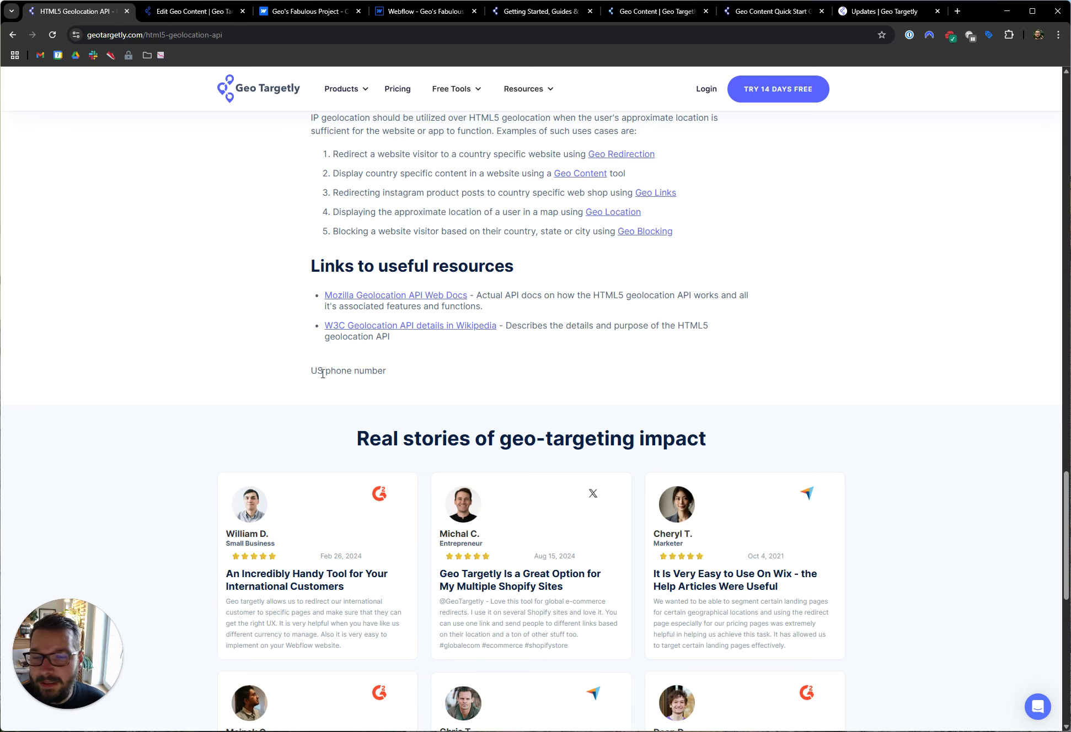
In the Geo Targetly dashboard's location segments, turn on the All Other Locations segment and open its content editor
left_click(197, 15)
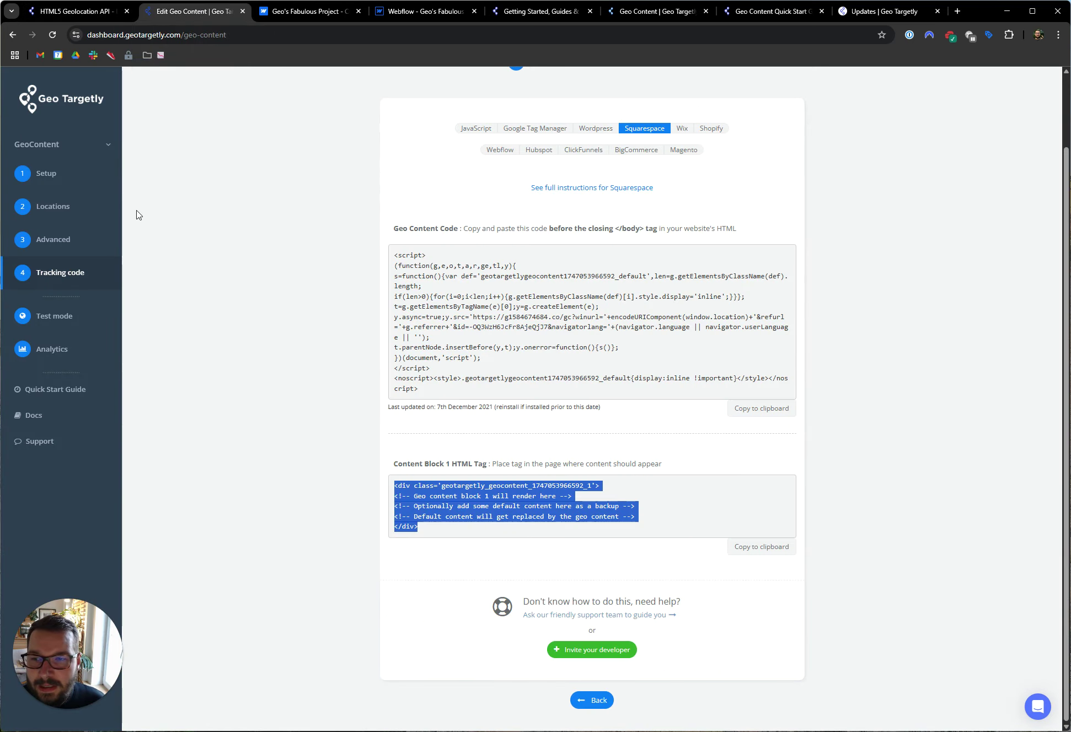
left_click(80, 208)
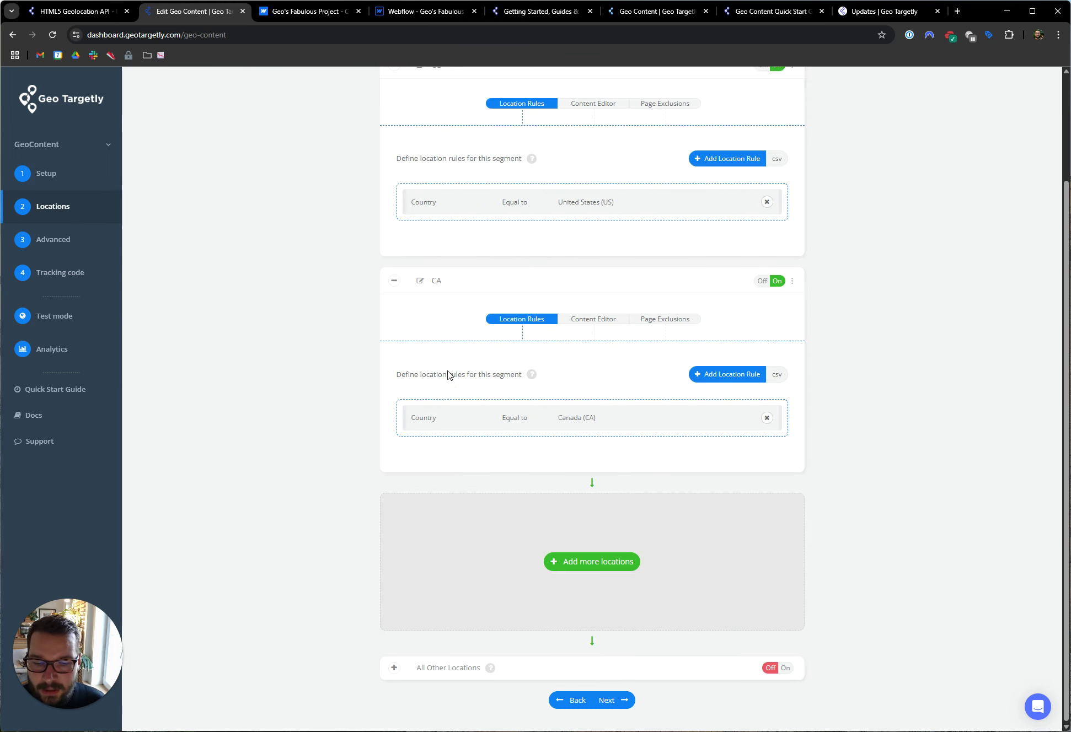
left_click(395, 669)
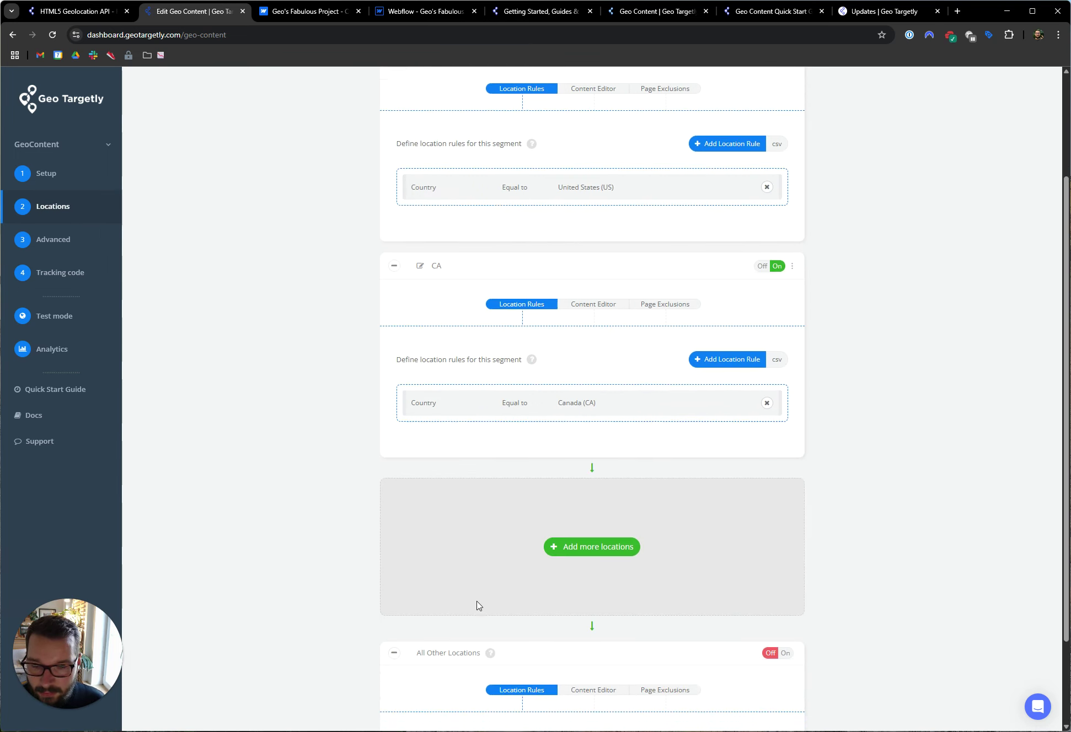
scroll(496, 579, "down", 2)
left_click(772, 540)
left_click(595, 579)
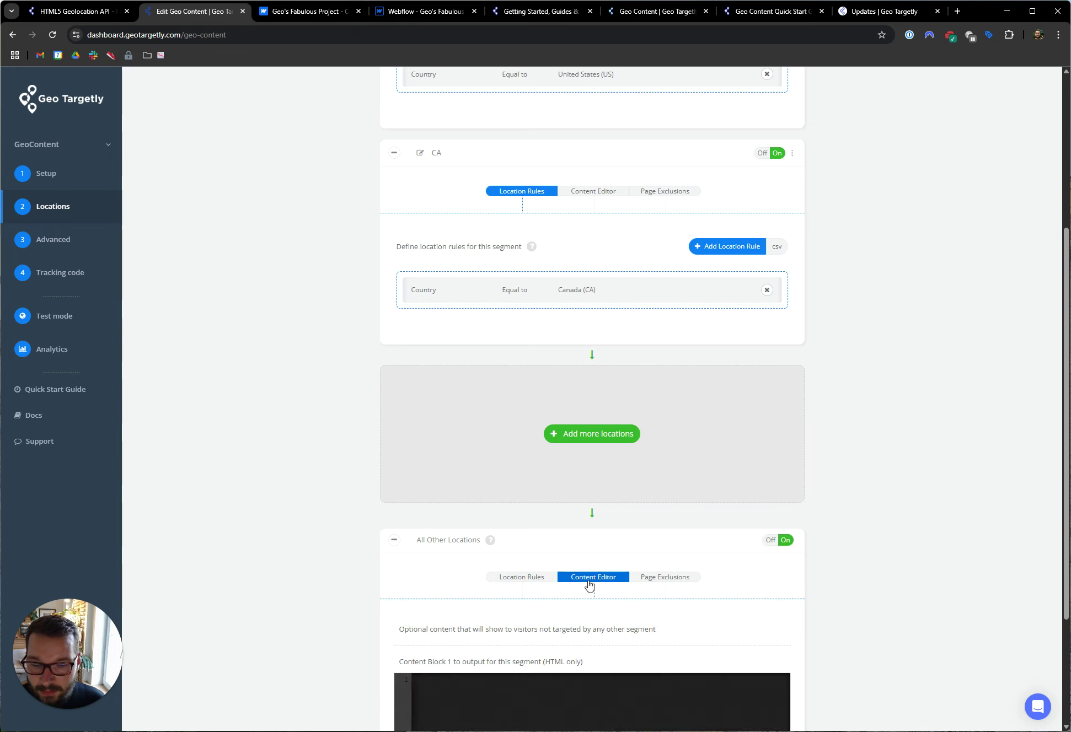
Copy the CA segment's HTML into Content Block 1 of All Other Locations and change it to "<p>ROW phone number</p>"
left_click(573, 191)
left_click_drag(519, 257, 411, 259)
key("ctrl+c")
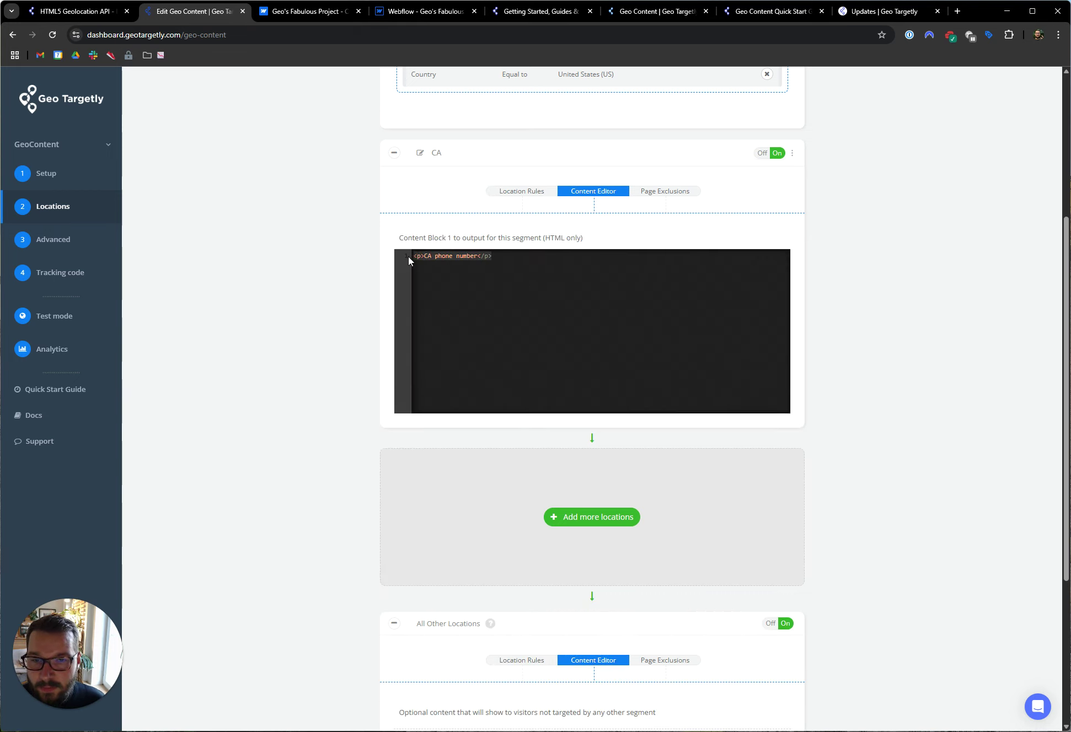
scroll(481, 333, "down", 5)
left_click(485, 560)
key("ctrl+v")
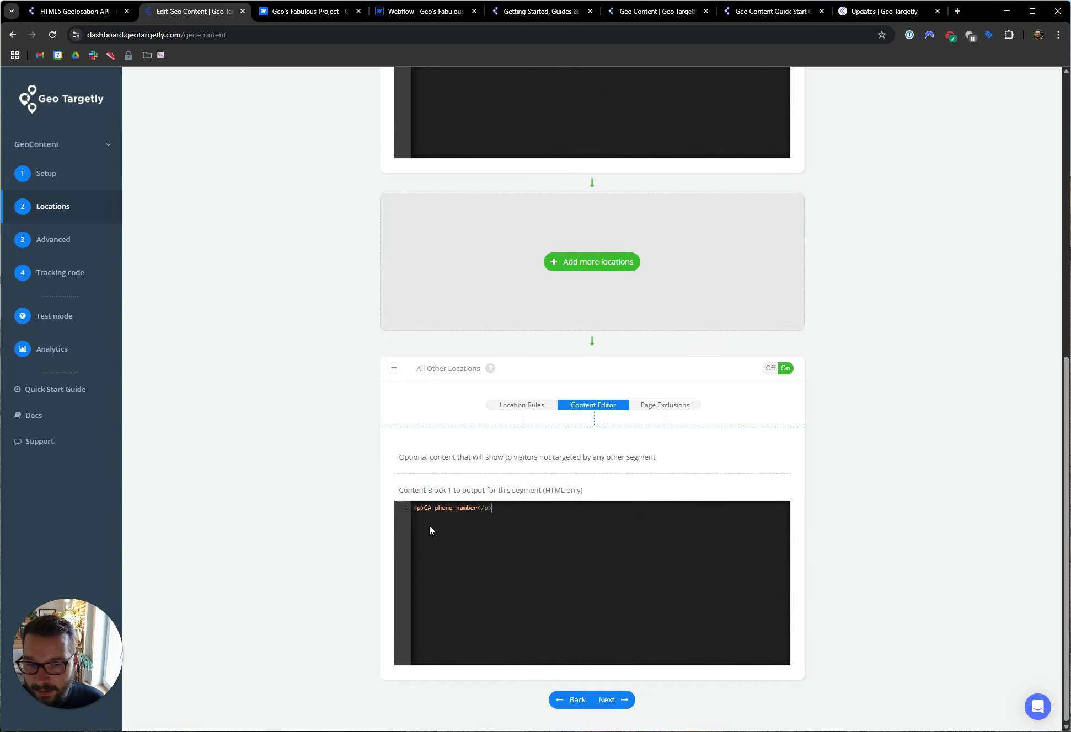
double_click(432, 509)
type("ROW")
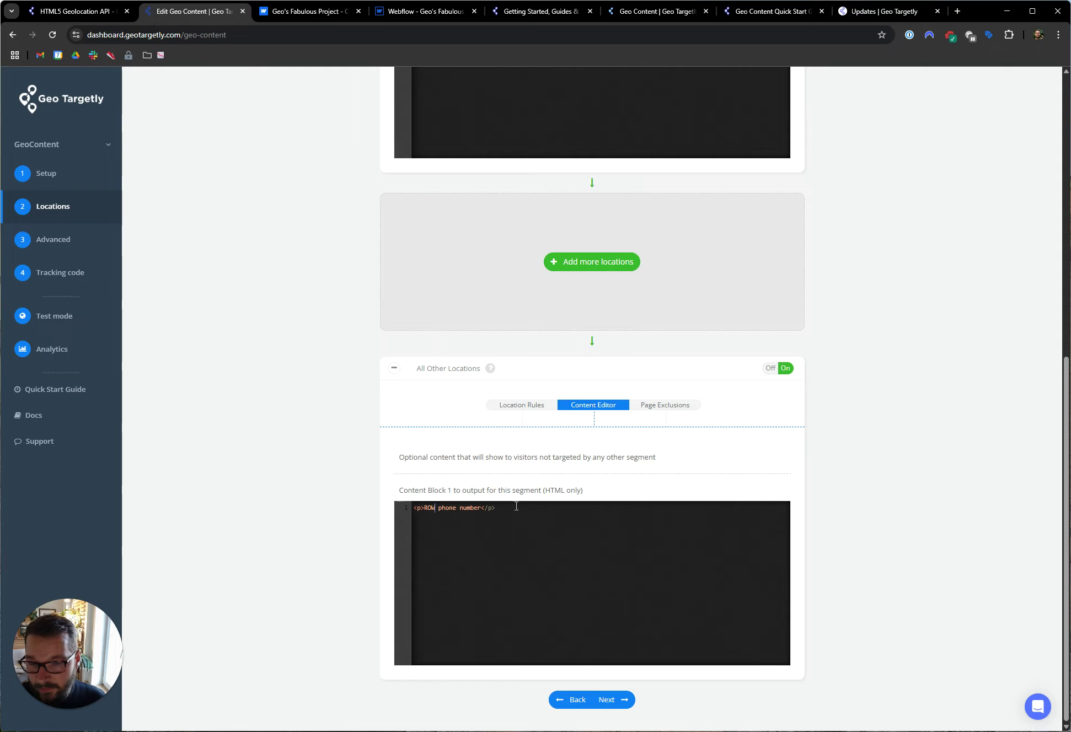
Save the Geo Content with its updated location segments
scroll(817, 193, "up", 15)
left_click(778, 87)
left_click(588, 392)
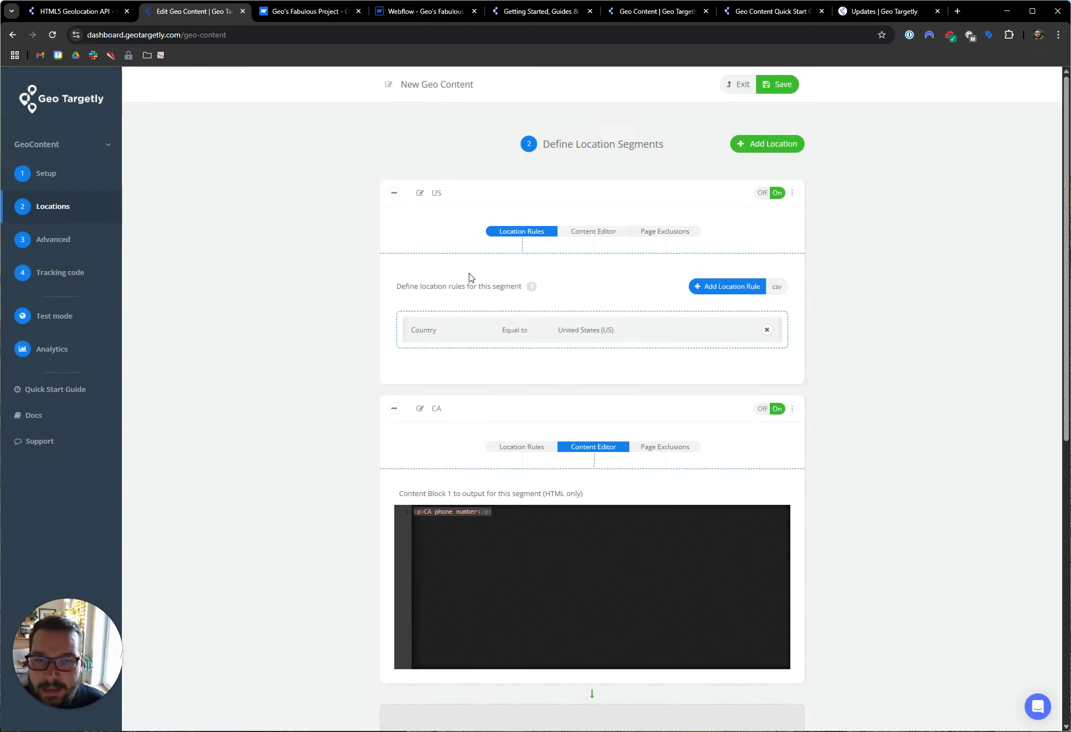
Return to the live HTML5 Geolocation API page and disconnect the VPN
left_click(93, 15)
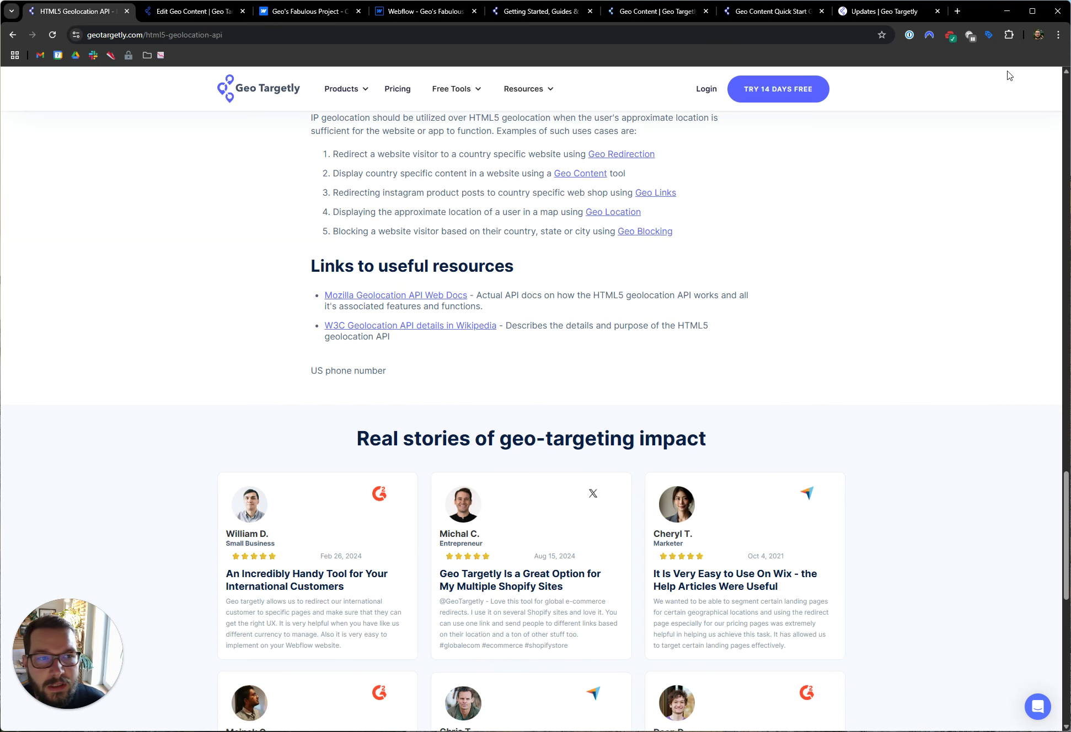
left_click(949, 35)
left_click(856, 156)
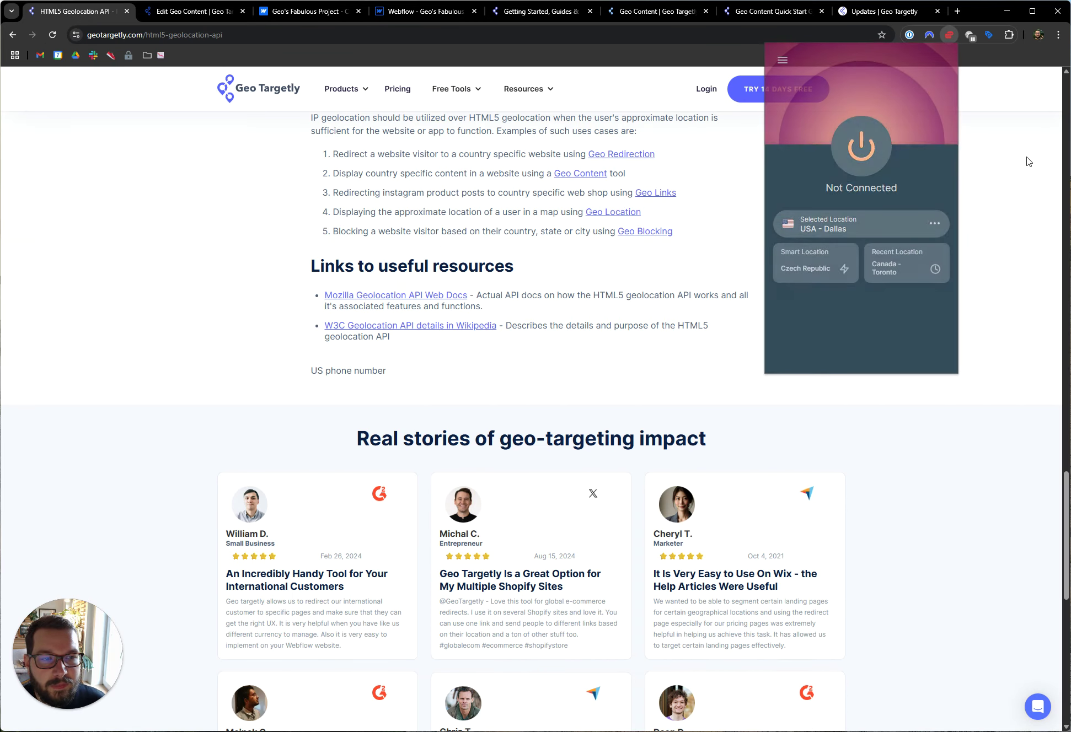
left_click(1029, 161)
Reload the live page and check the phone number line shown to visitors outside the US and Canada
left_click(52, 34)
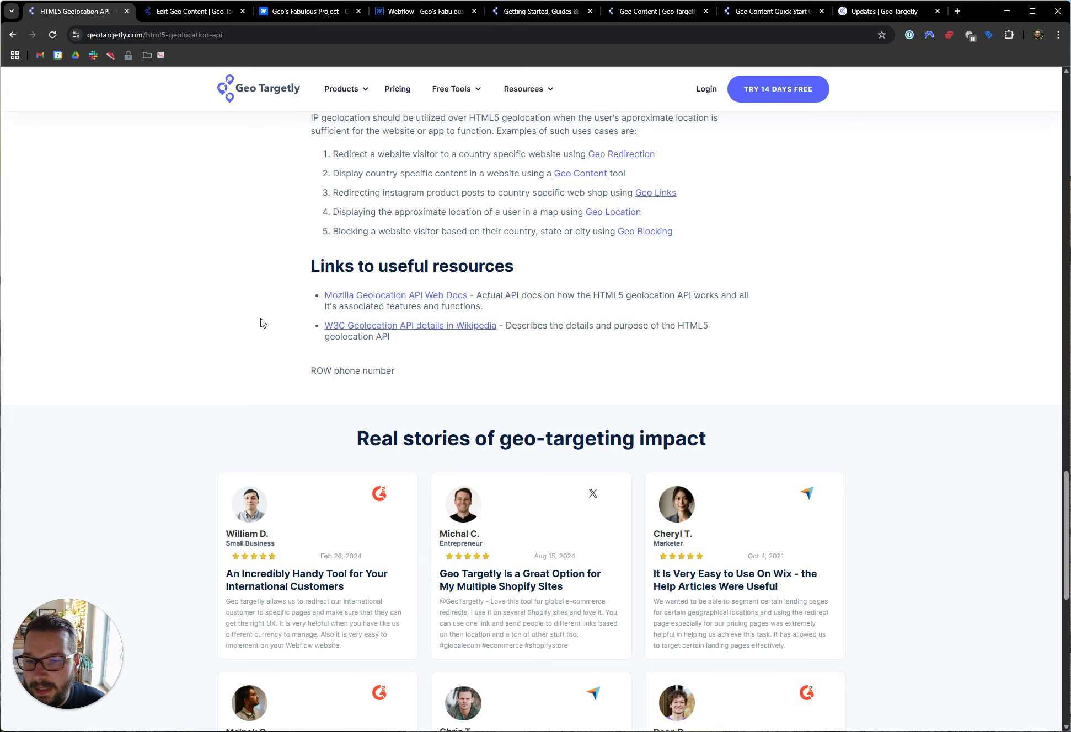
left_click_drag(311, 370, 333, 371)
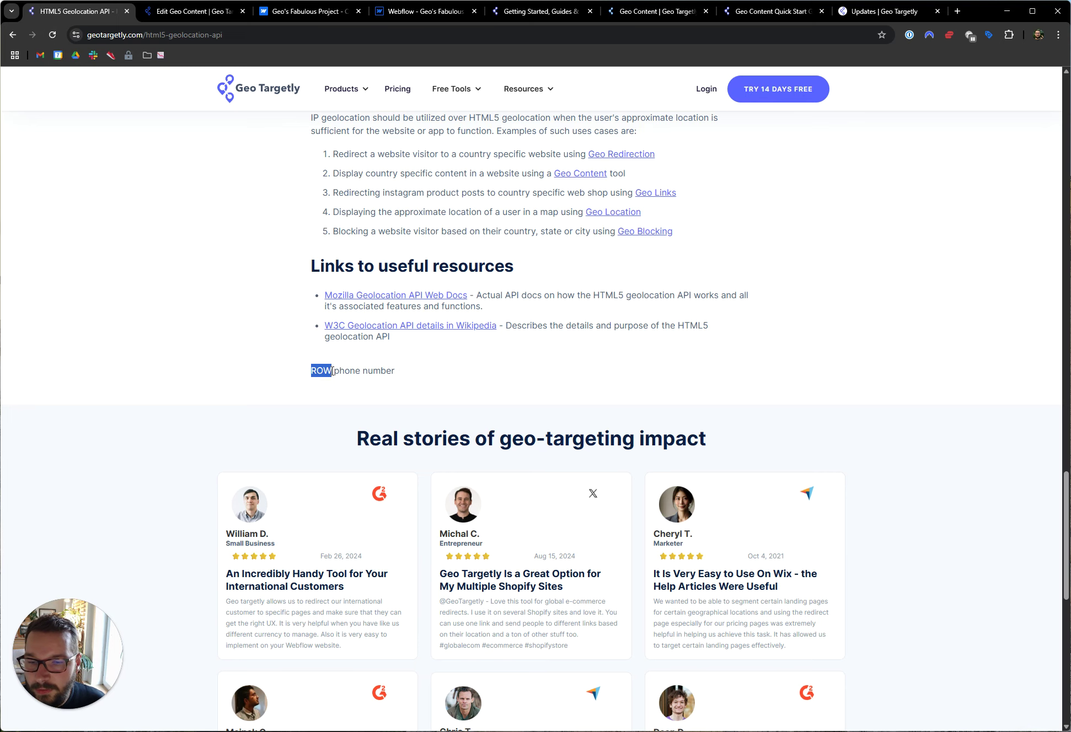
left_click(333, 371)
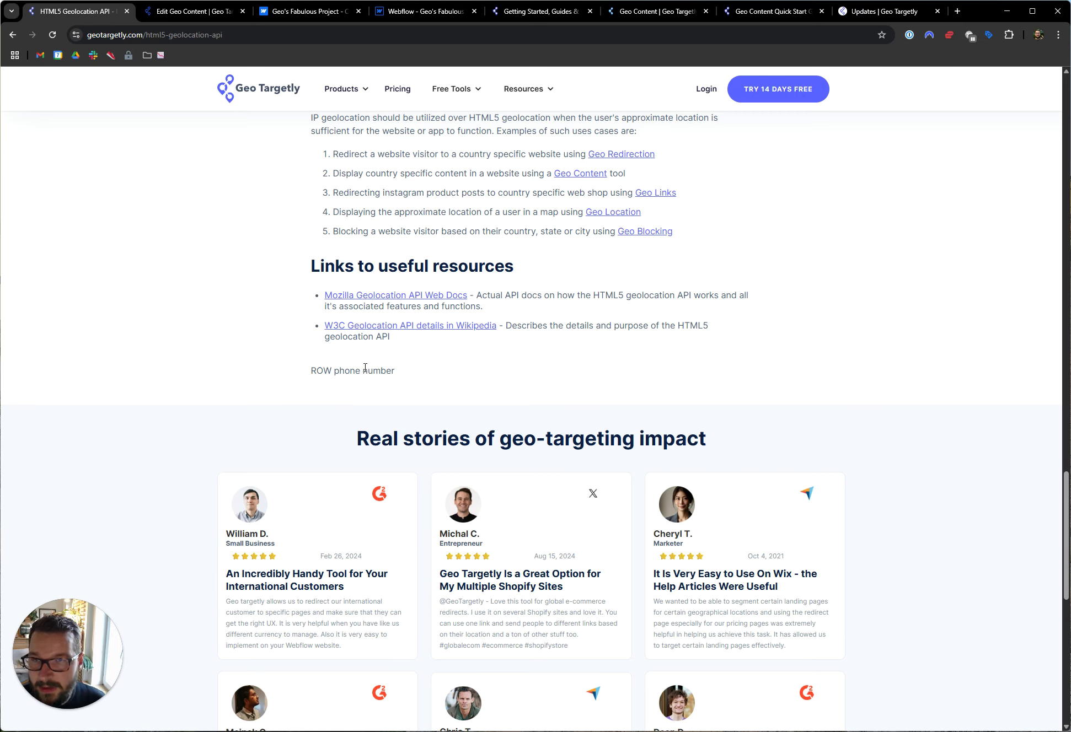
In the Geo Content's general setup, set the number of content blocks required to 2
left_click(189, 11)
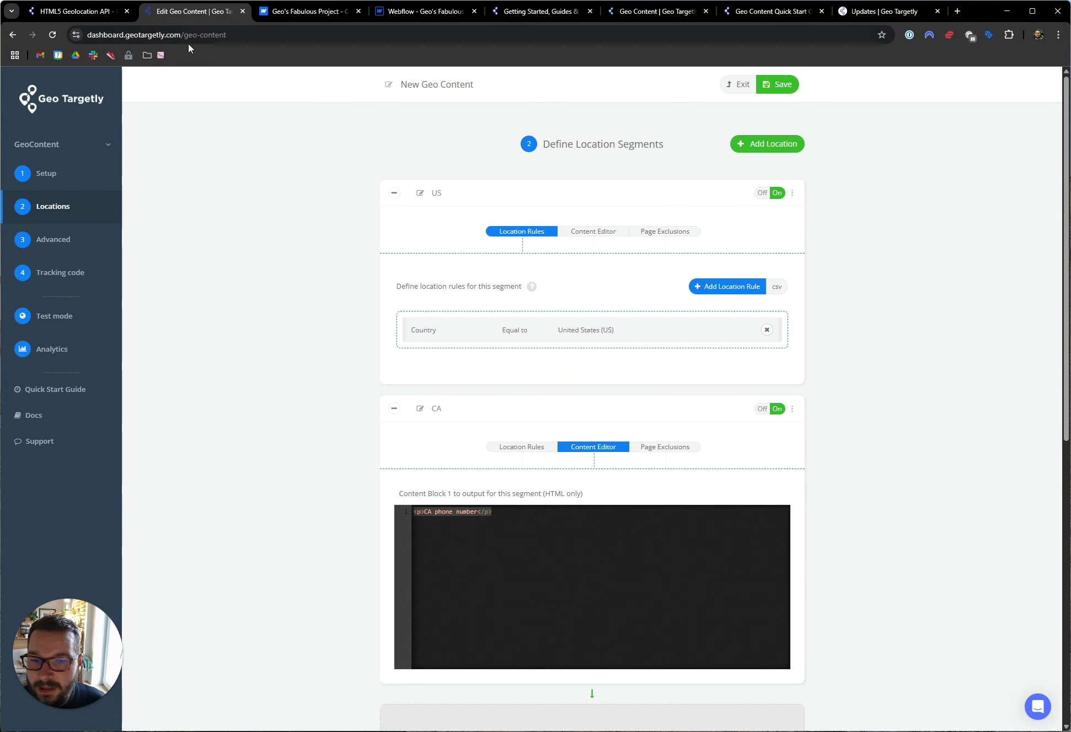
left_click(79, 180)
left_click_drag(463, 480, 561, 480)
left_click(526, 481)
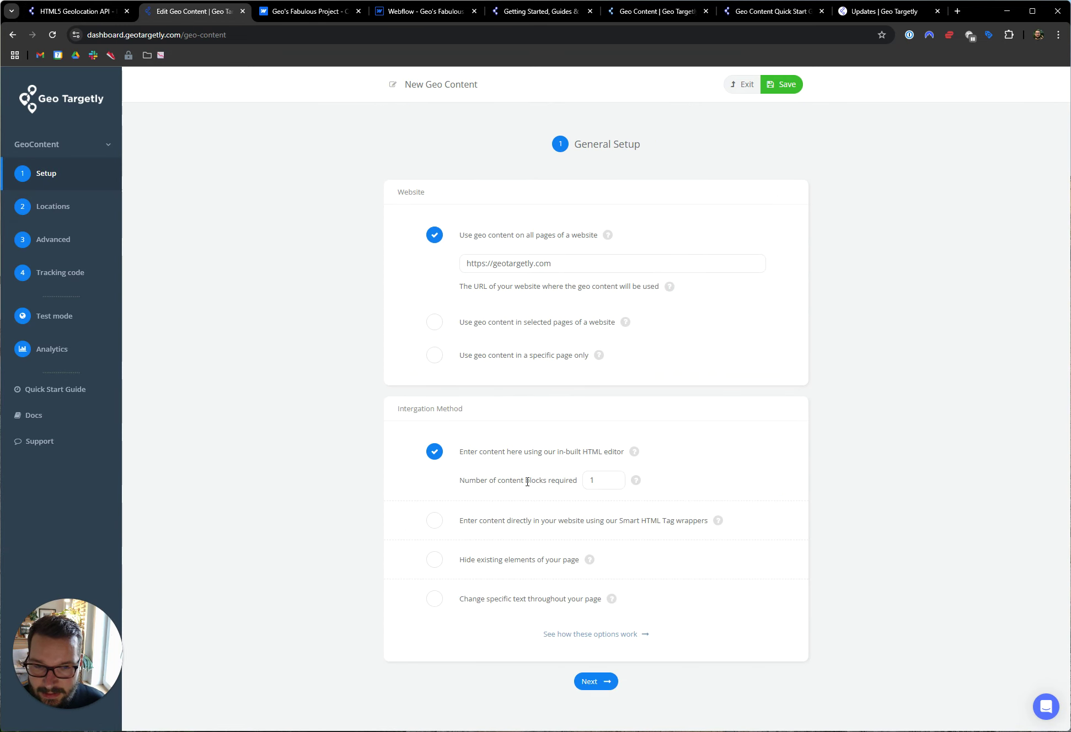
left_click(613, 478)
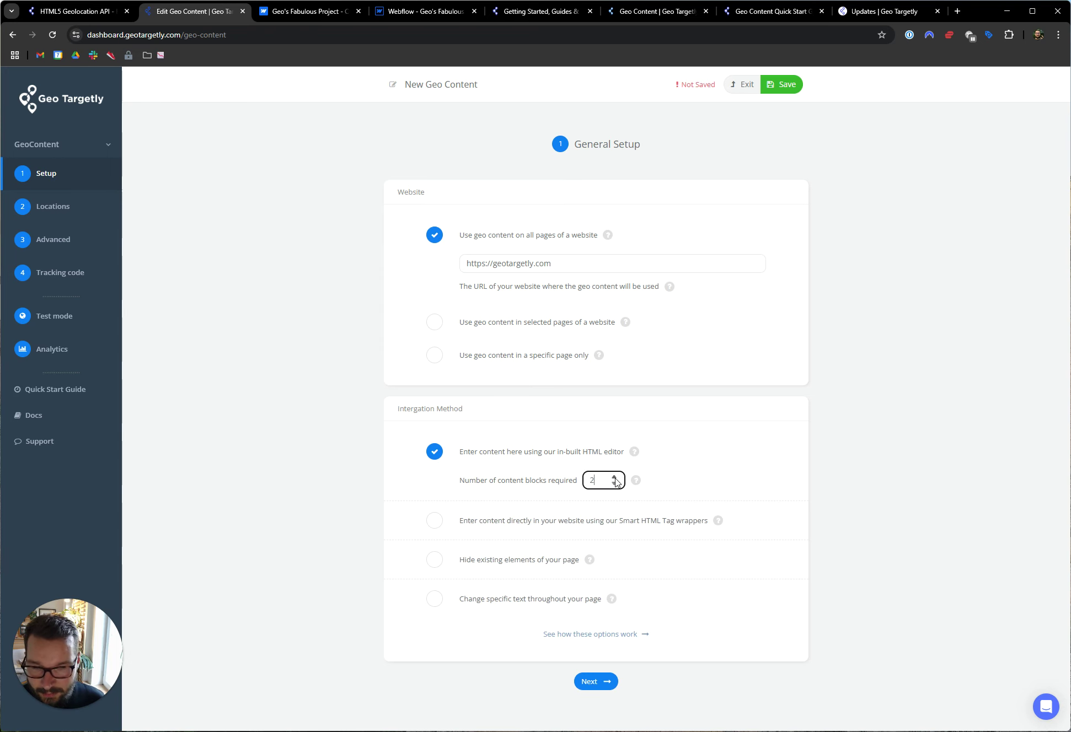
In the US segment's content editor, change Content Block 2's HTML to <p>US address</p>
left_click(595, 680)
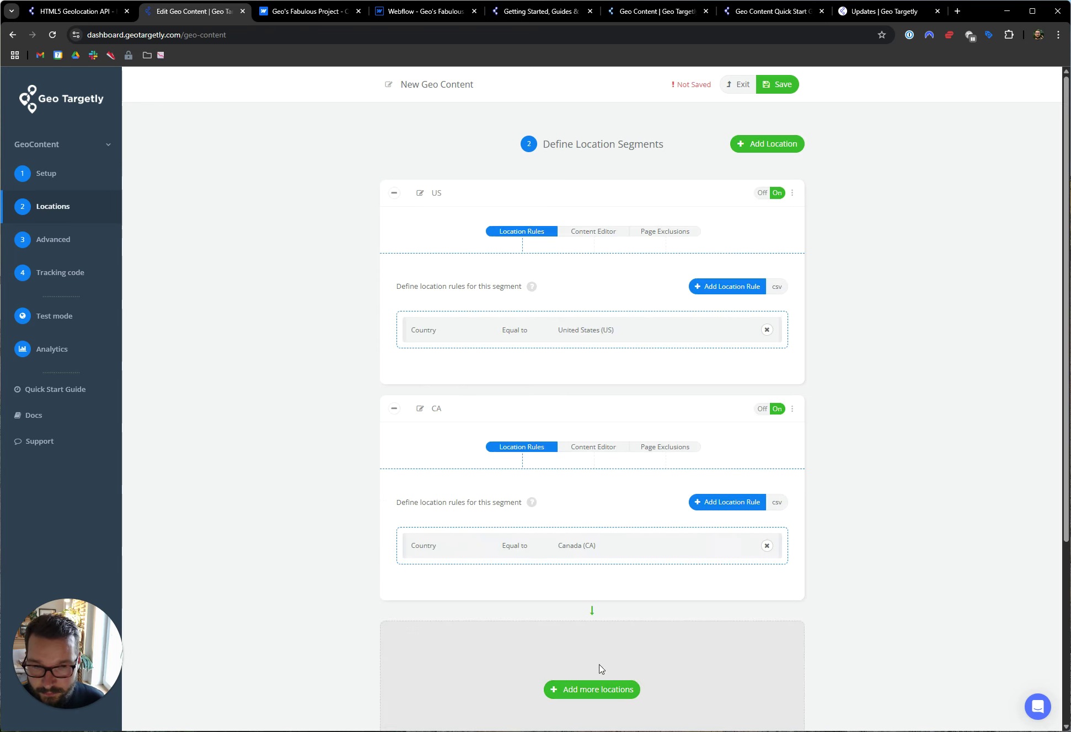
left_click(585, 237)
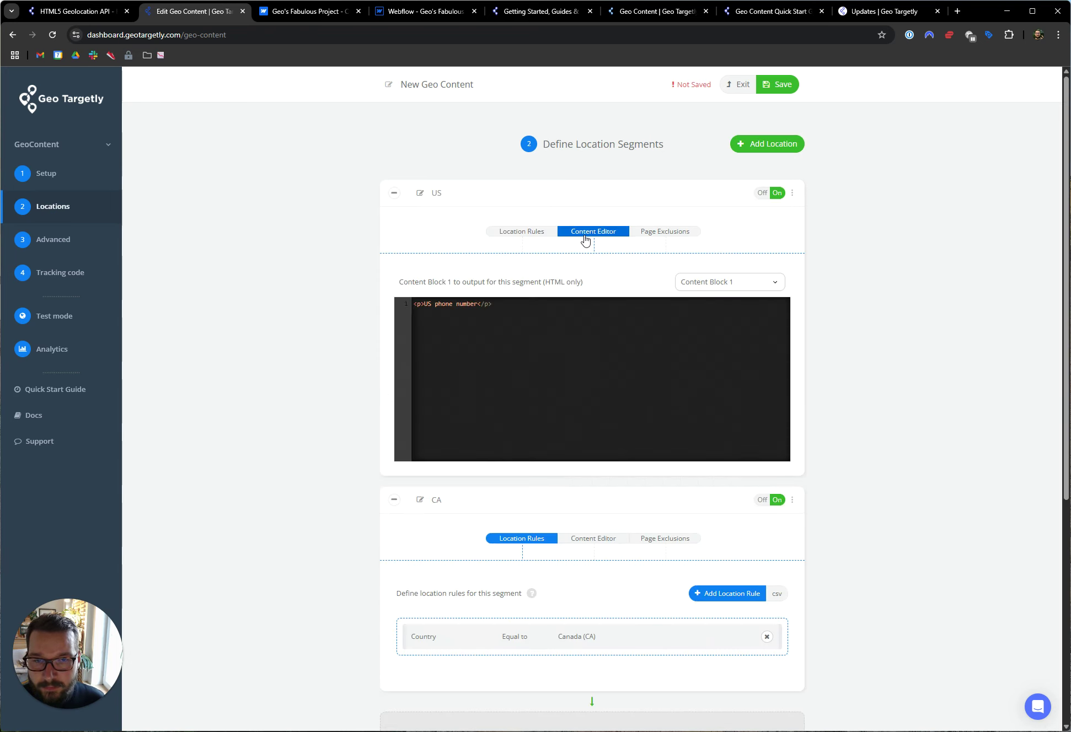
left_click(709, 284)
left_click(483, 344)
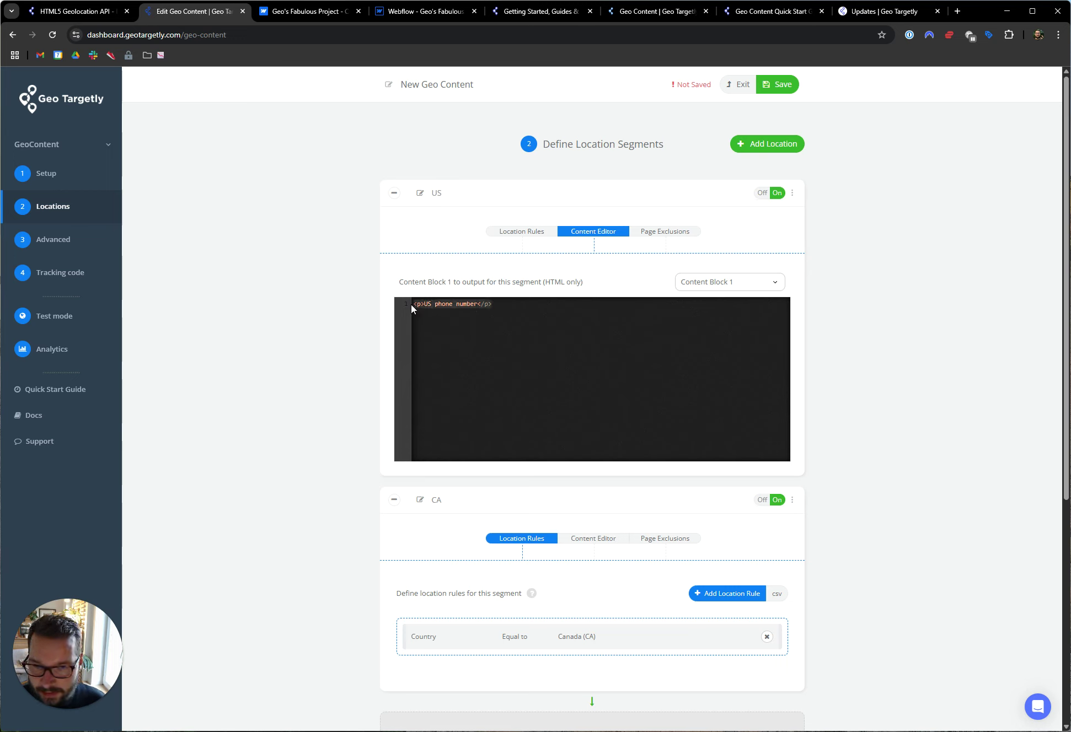
left_click(733, 282)
left_click(715, 313)
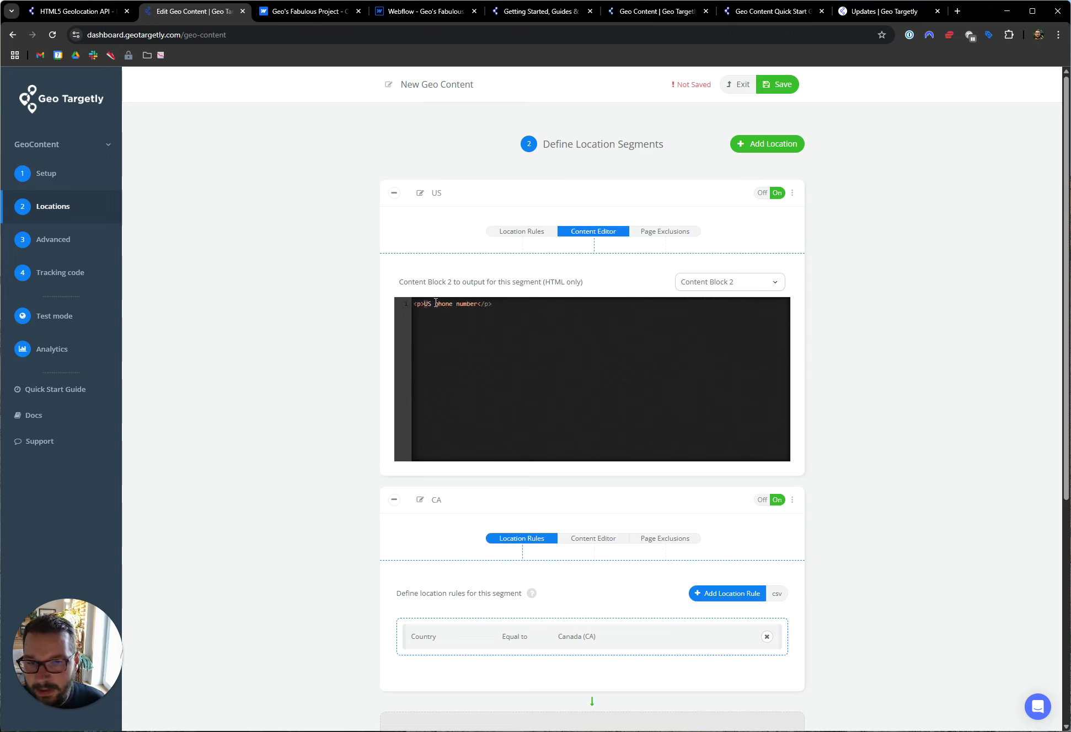
left_click_drag(439, 304, 478, 301)
type("address")
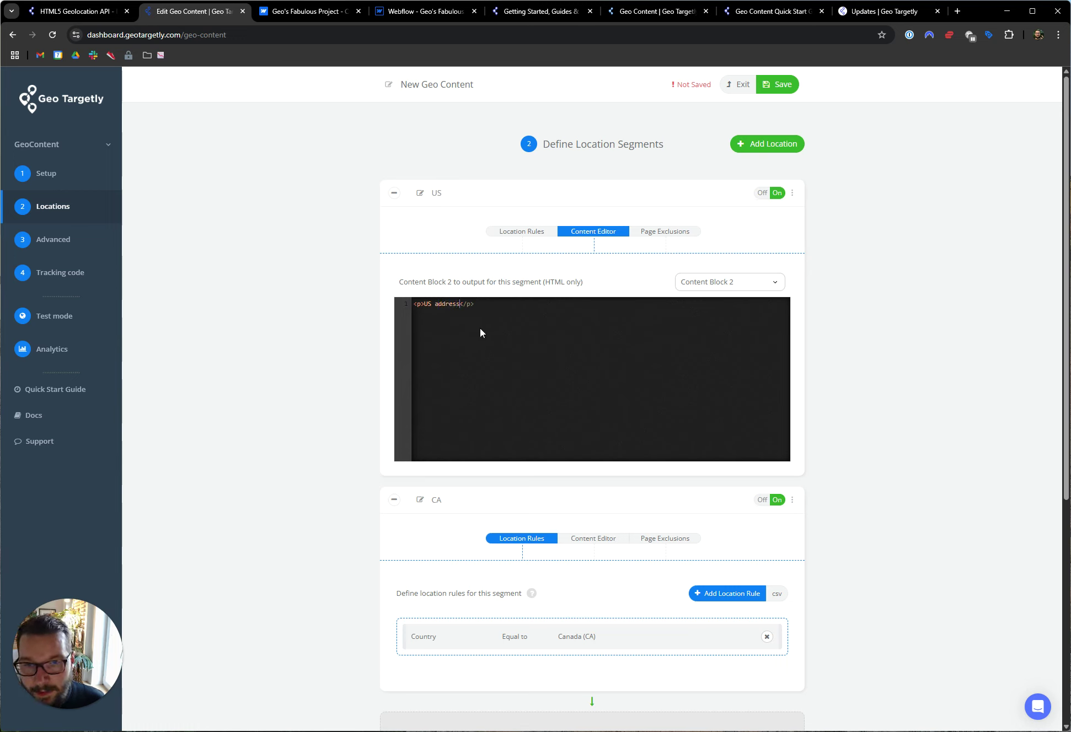
Save the Geo Content setup and exit to the Geo Content list
scroll(699, 331, "down", 2)
scroll(699, 270, "up", 2)
left_click(777, 84)
scroll(617, 631, "down", 6)
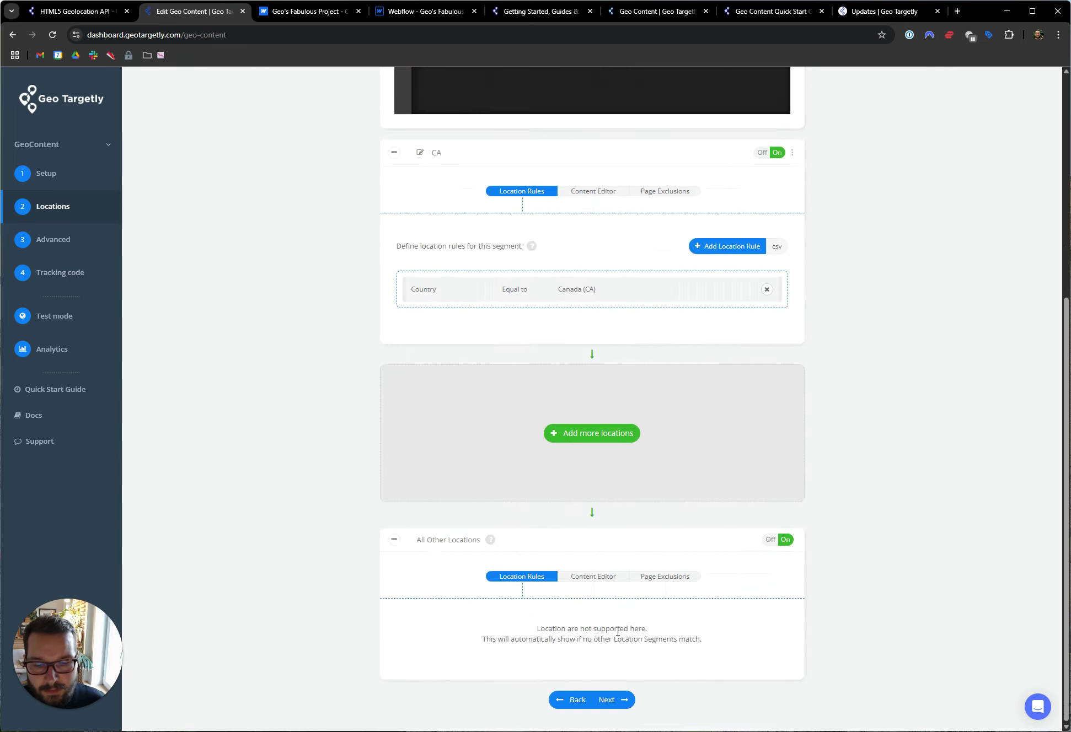
left_click(609, 711)
left_click(609, 411)
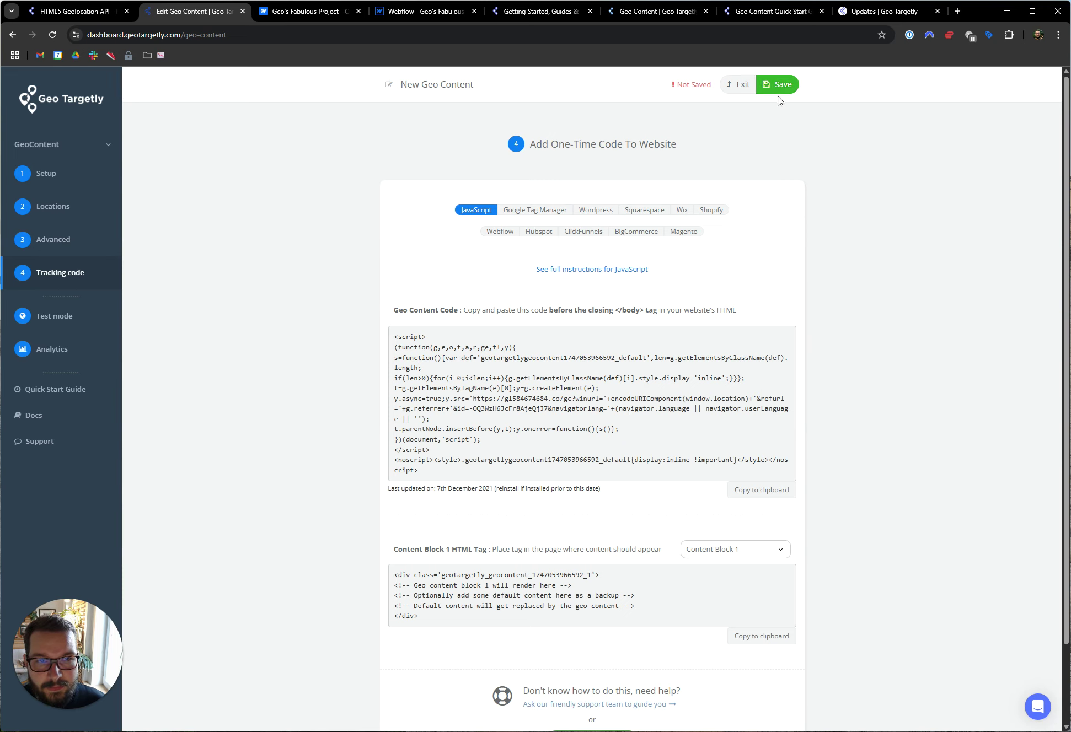
left_click(738, 83)
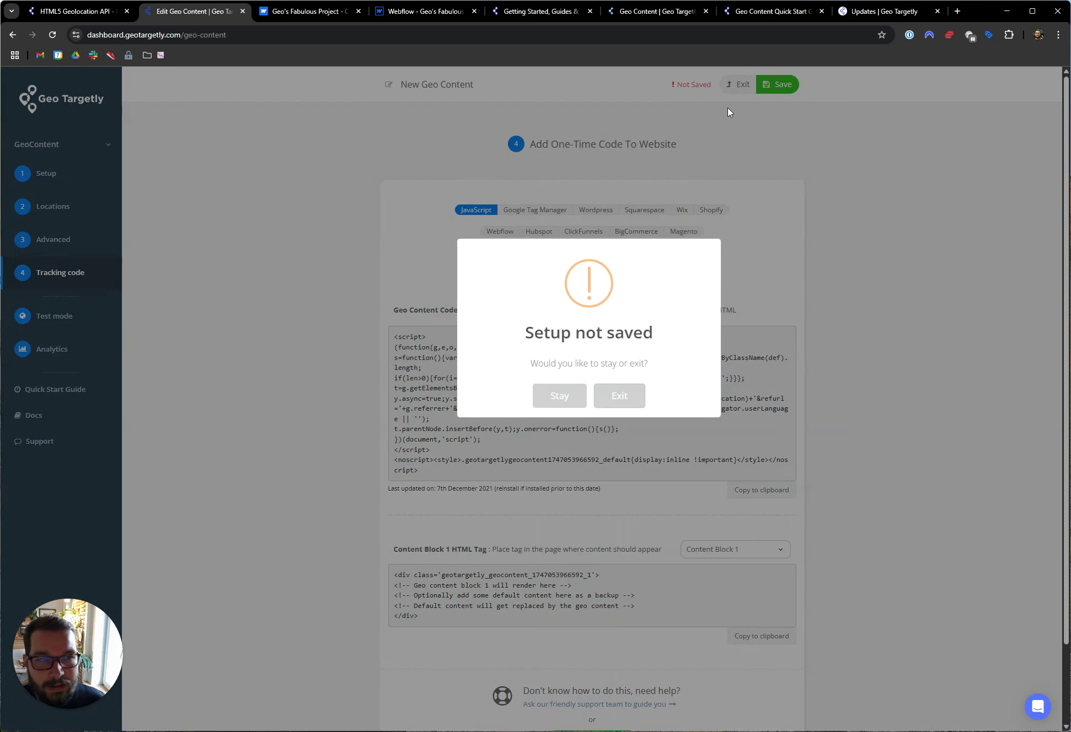
left_click(619, 396)
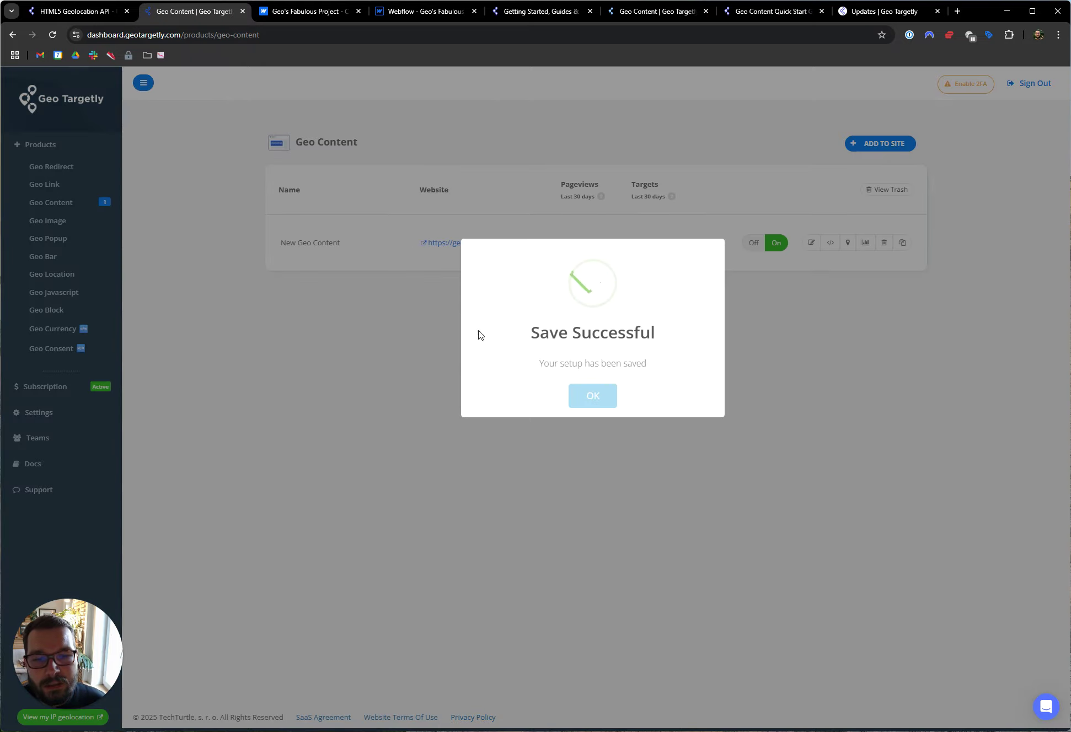
left_click(605, 403)
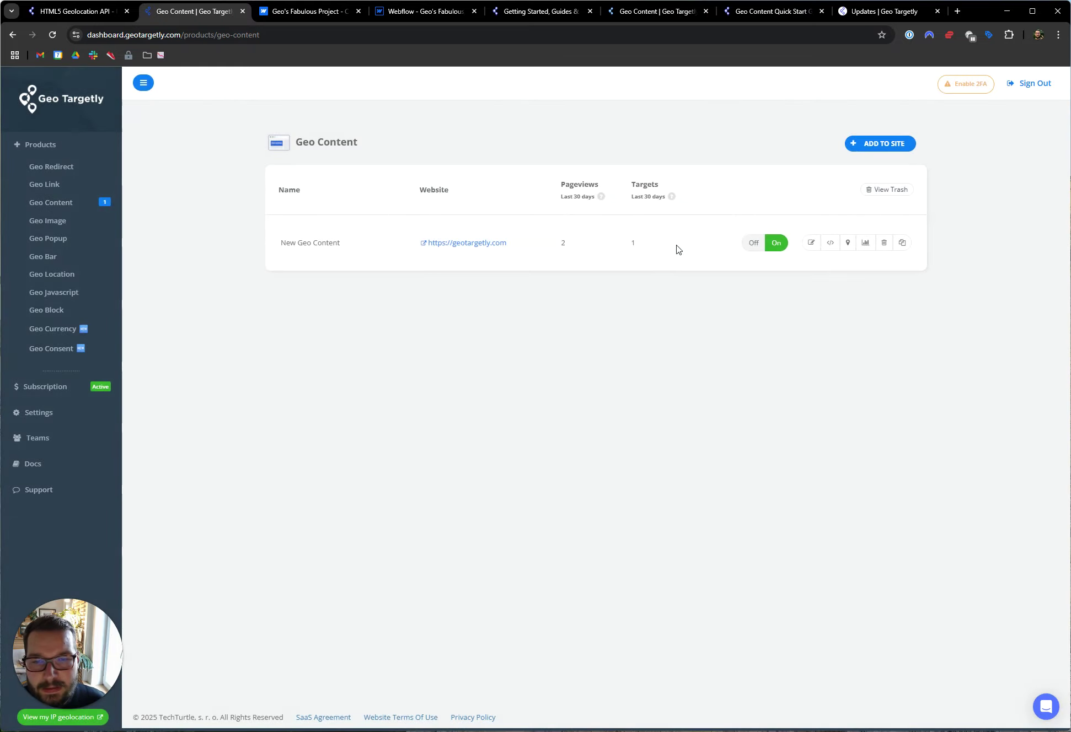
Open the Geo Content's tracking code and examine the HTML tag for Content Block 2
left_click(830, 242)
left_click(740, 551)
left_click(734, 583)
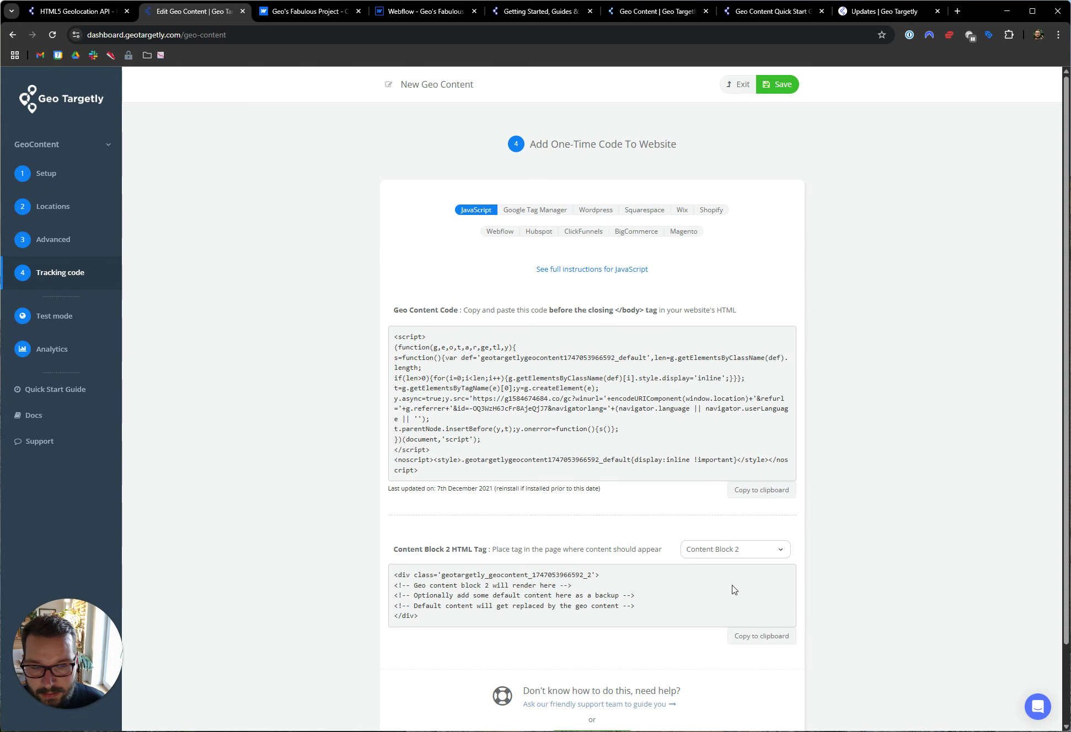
scroll(581, 557, "down", 2)
left_click_drag(445, 529, 364, 488)
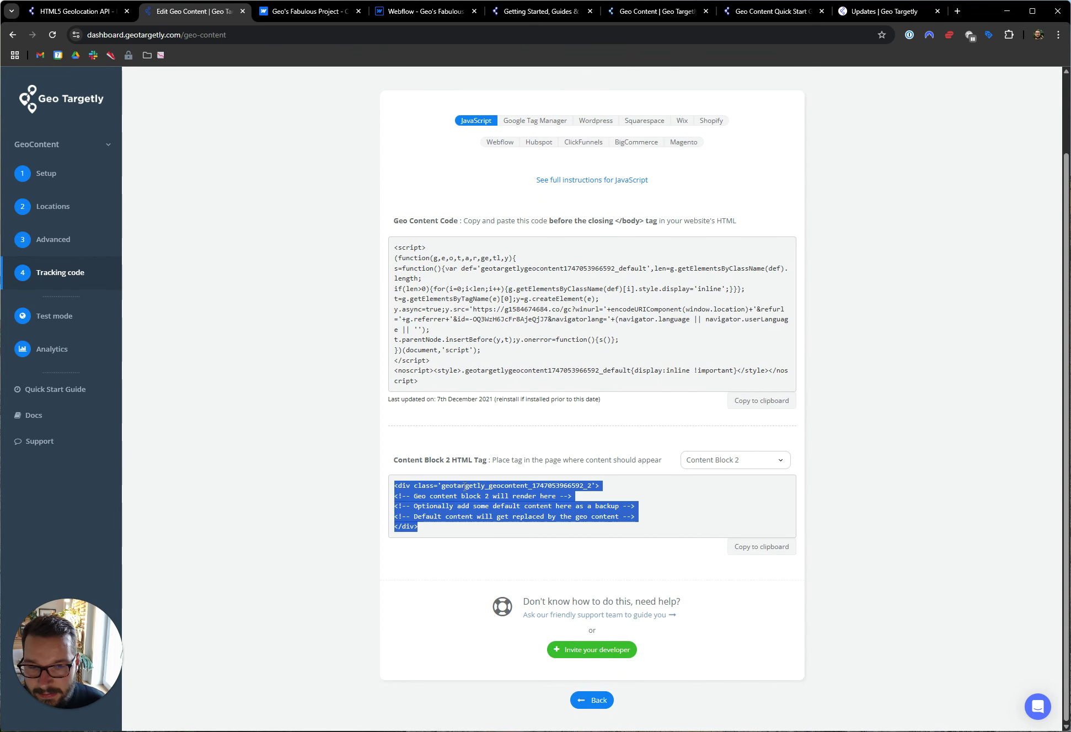
left_click(435, 485)
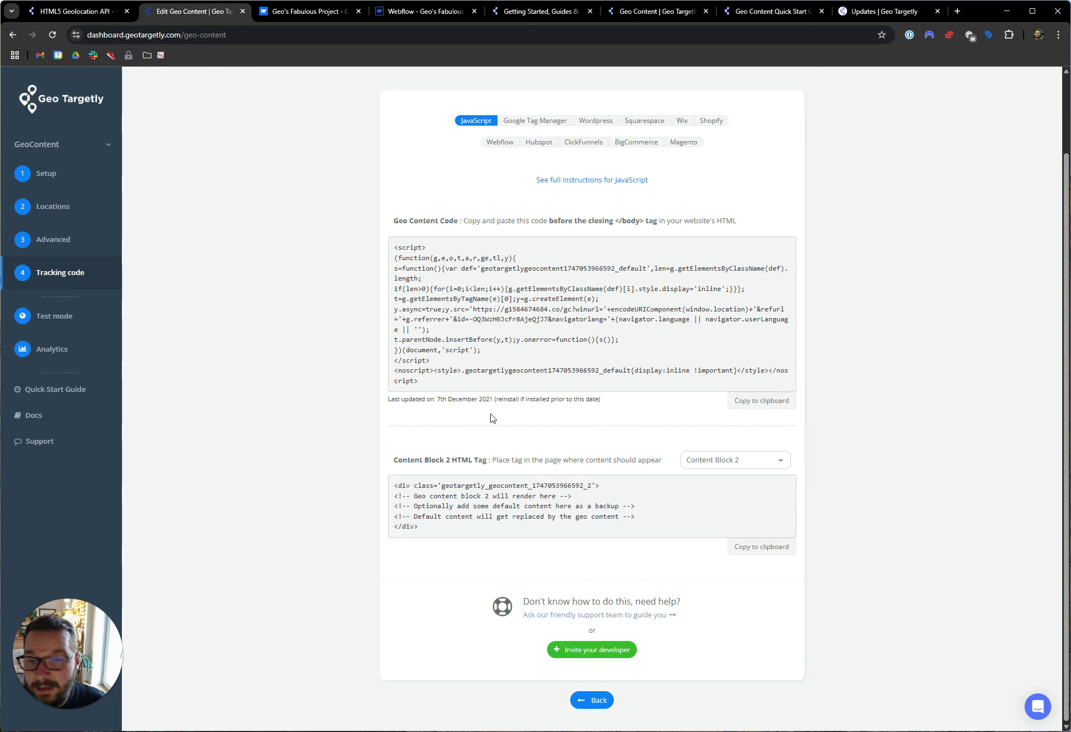
Set the integration method to entering content directly in the website using Smart HTML Tag wrappers, and open the US segment's content HTML tag
left_click(48, 174)
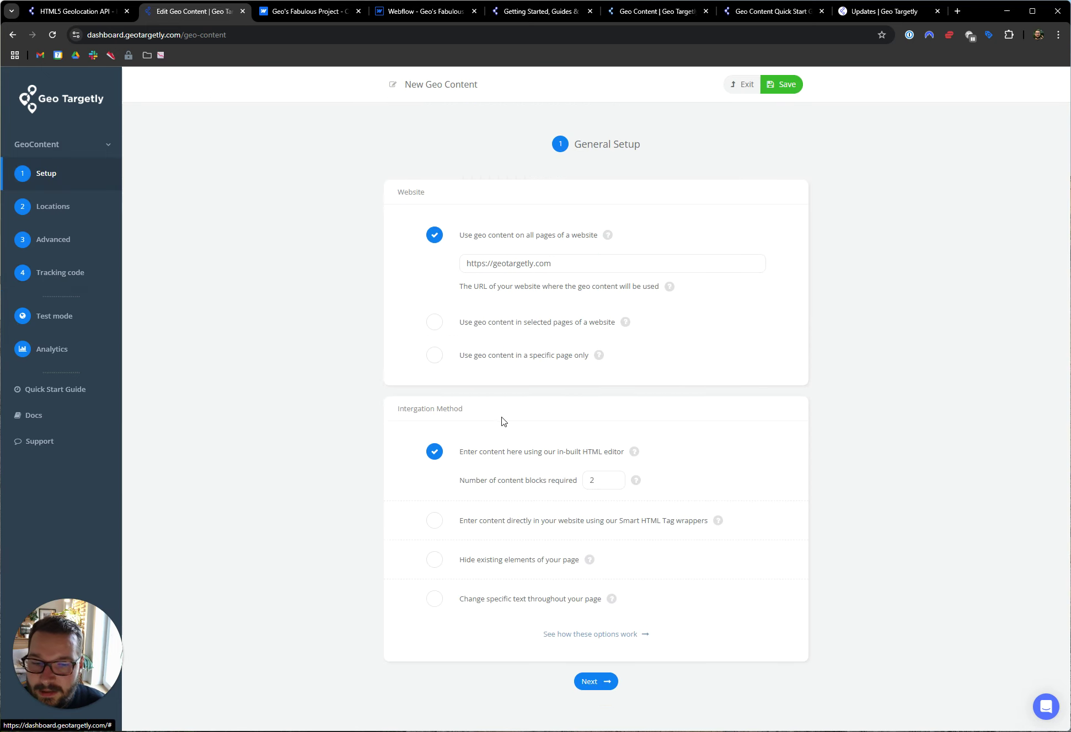
left_click_drag(498, 450, 603, 448)
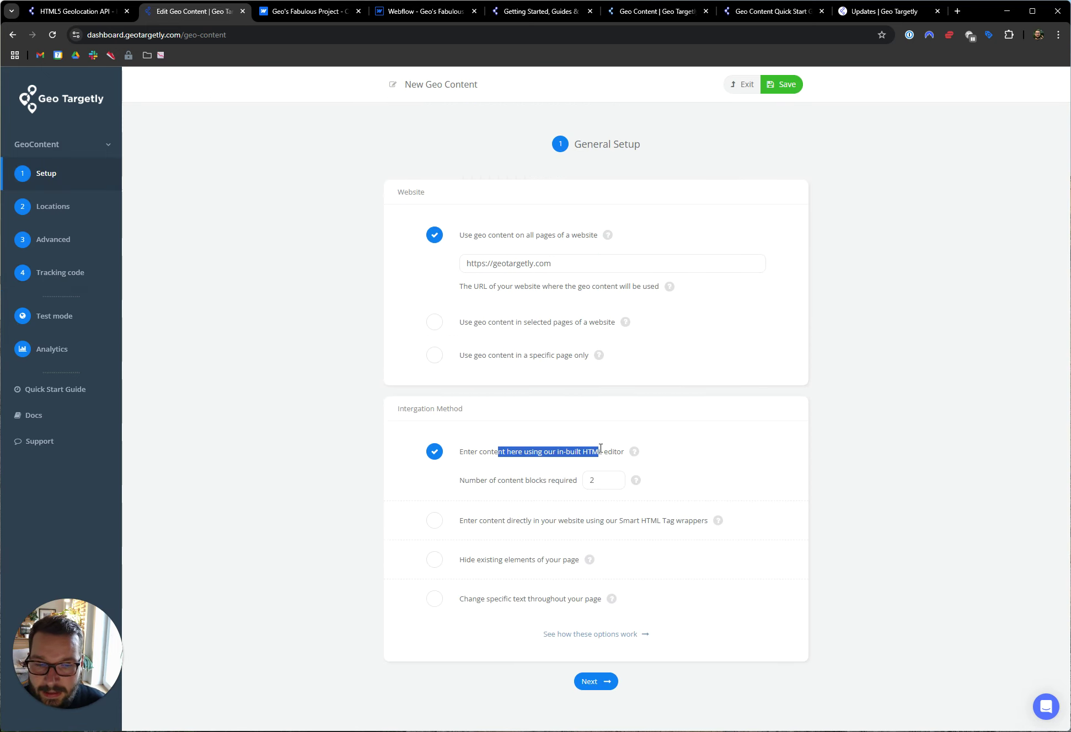
left_click(593, 453)
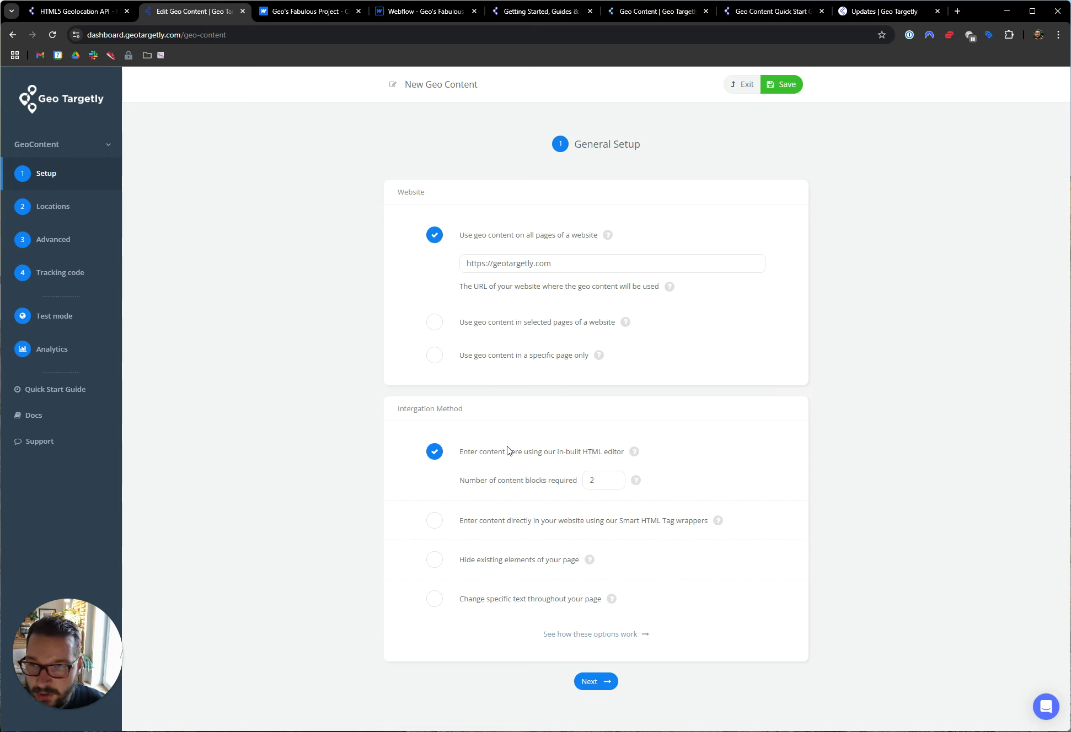
left_click(434, 524)
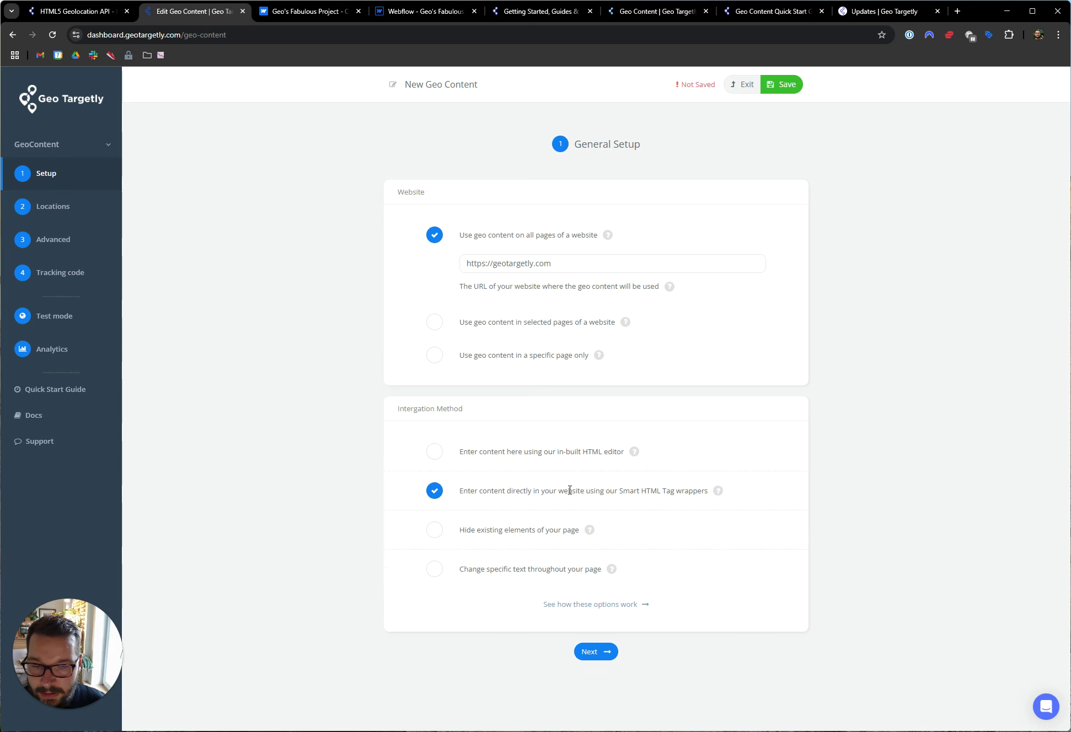
left_click(595, 651)
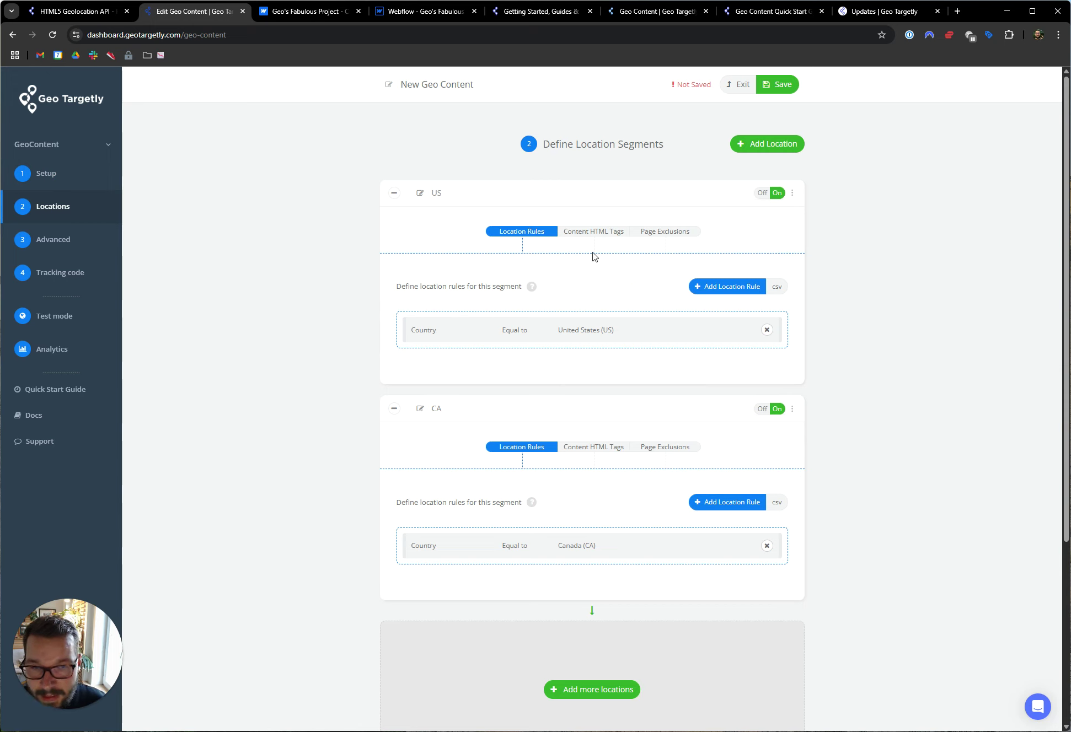
left_click(593, 234)
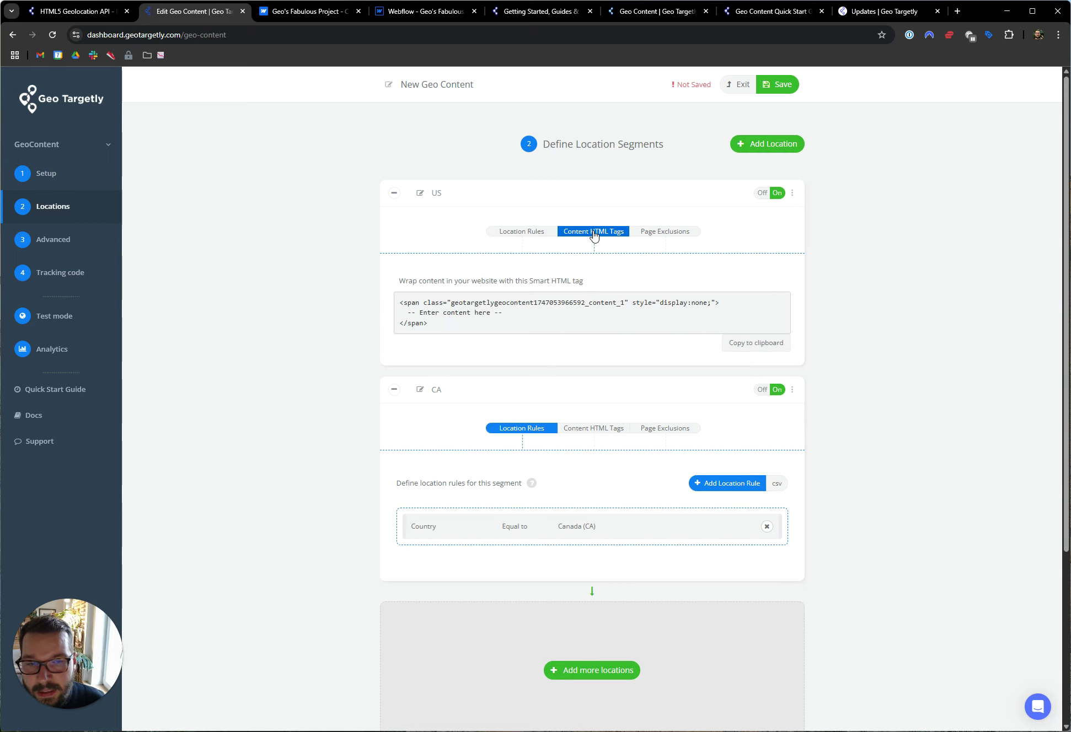
left_click_drag(432, 321, 400, 310)
left_click(415, 302)
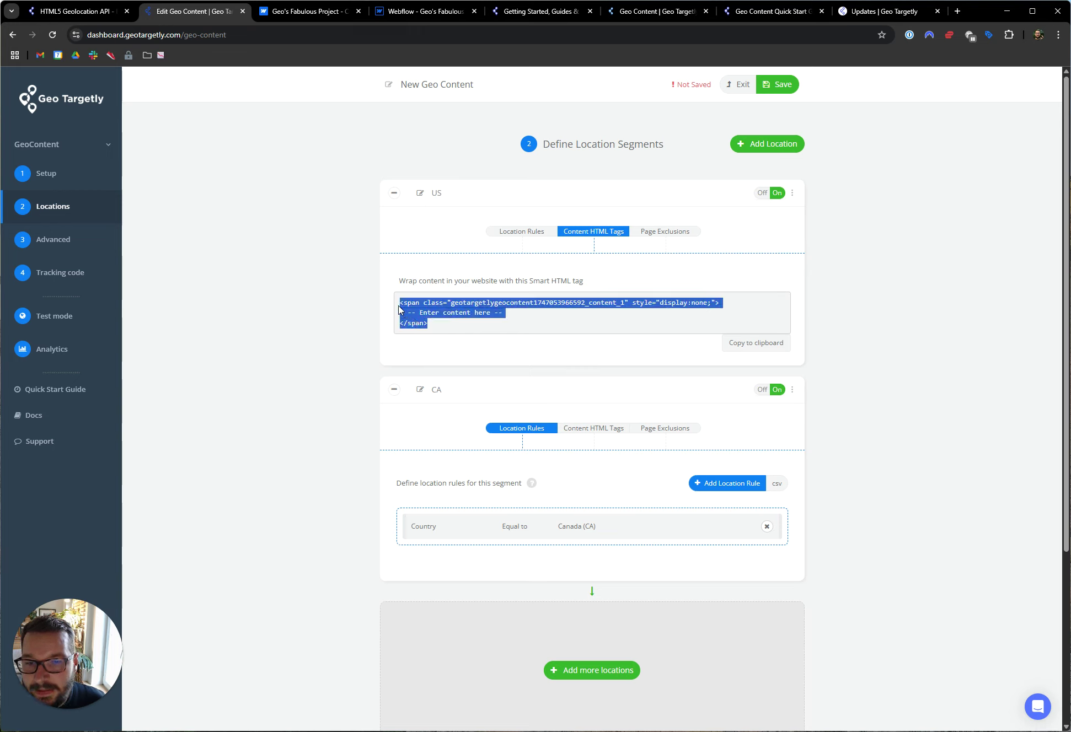
left_click(416, 303)
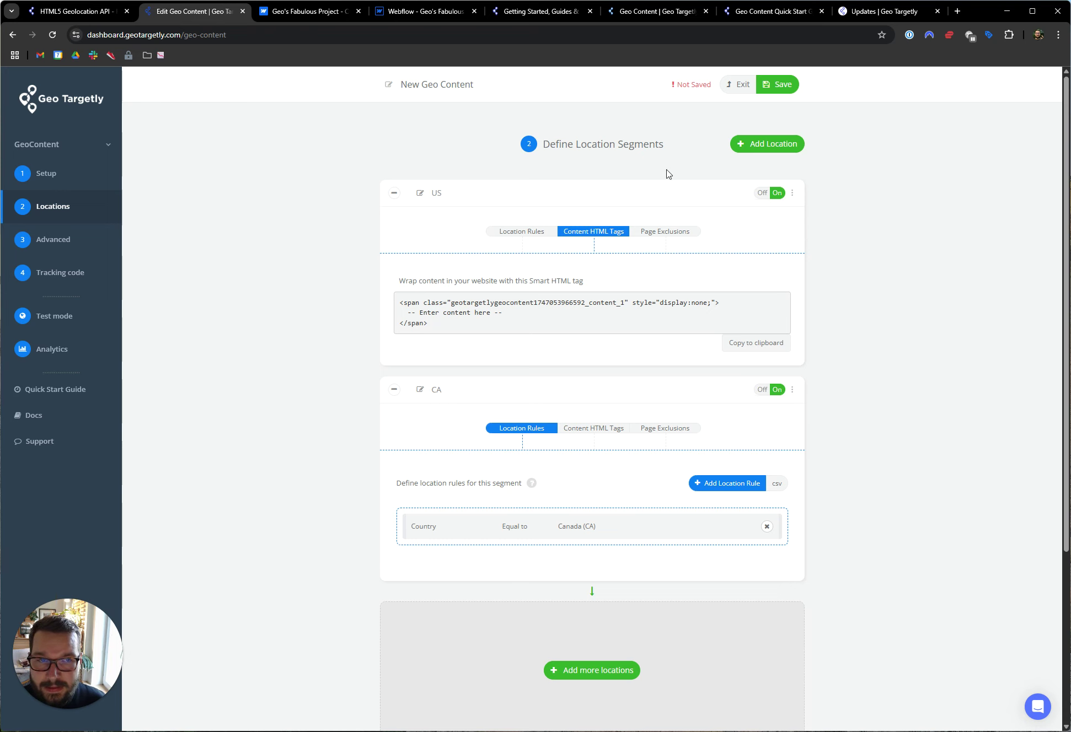
Save the Geo Content, and copy the US segment's Smart HTML tag over to the Webflow designer
left_click(772, 89)
left_click(588, 396)
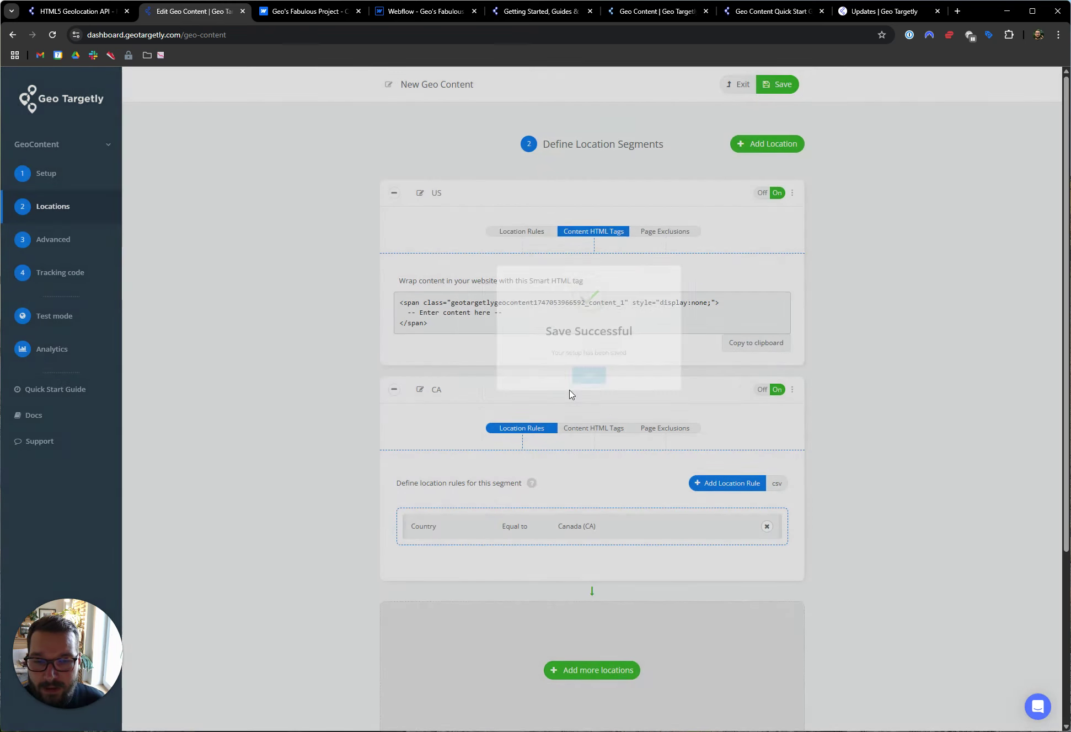
left_click_drag(439, 326, 390, 307)
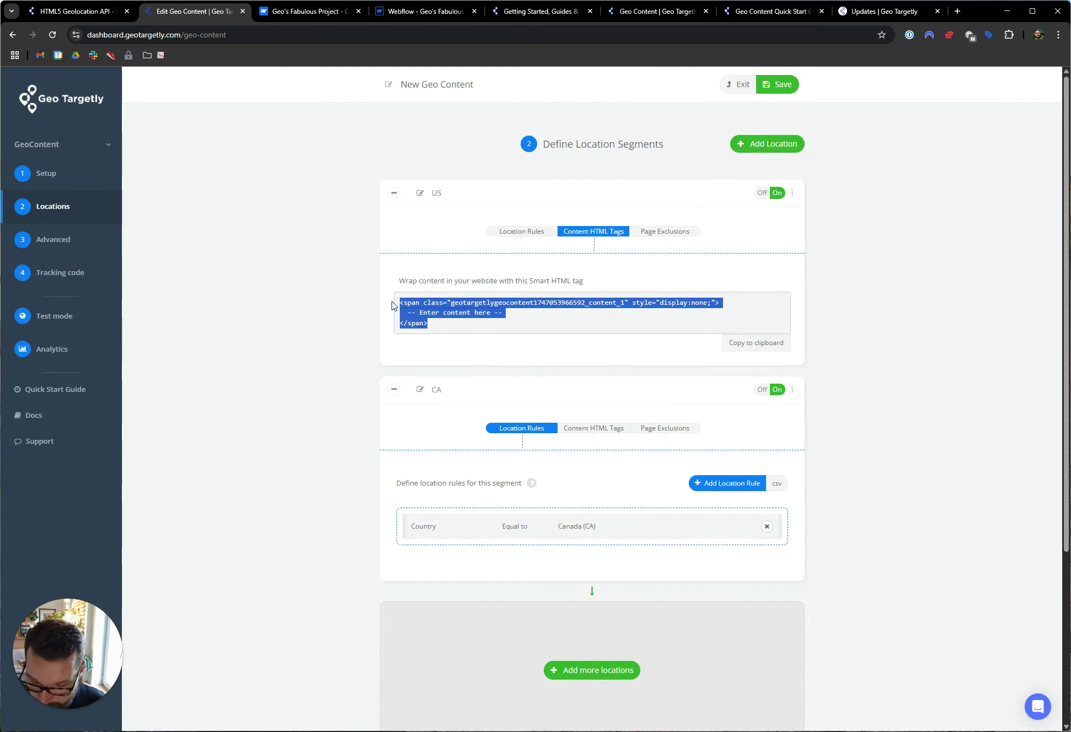
left_click(386, 12)
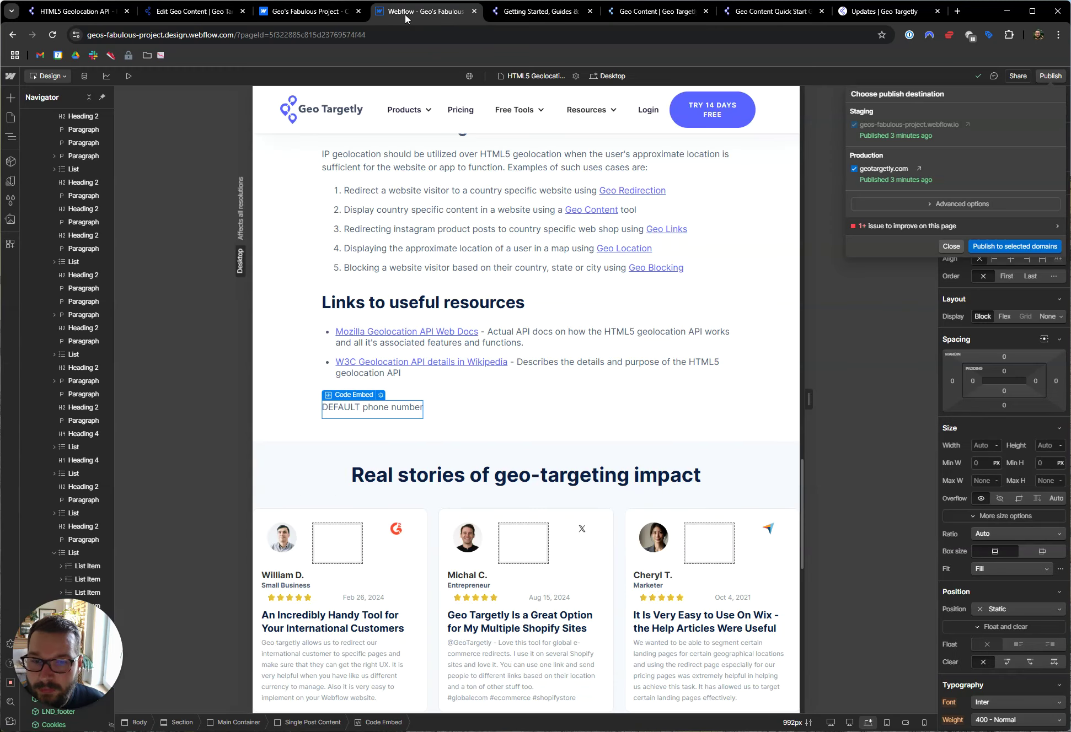
left_click(379, 401)
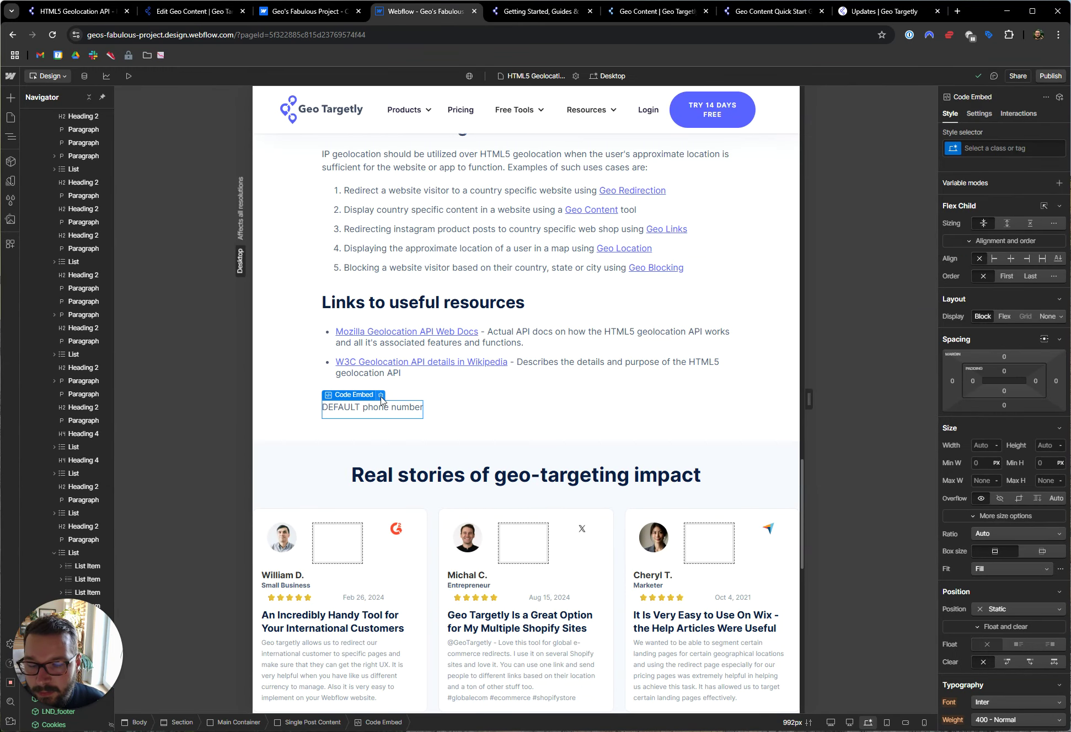
double_click(372, 407)
left_click(539, 287)
key("Home")
key("Return")
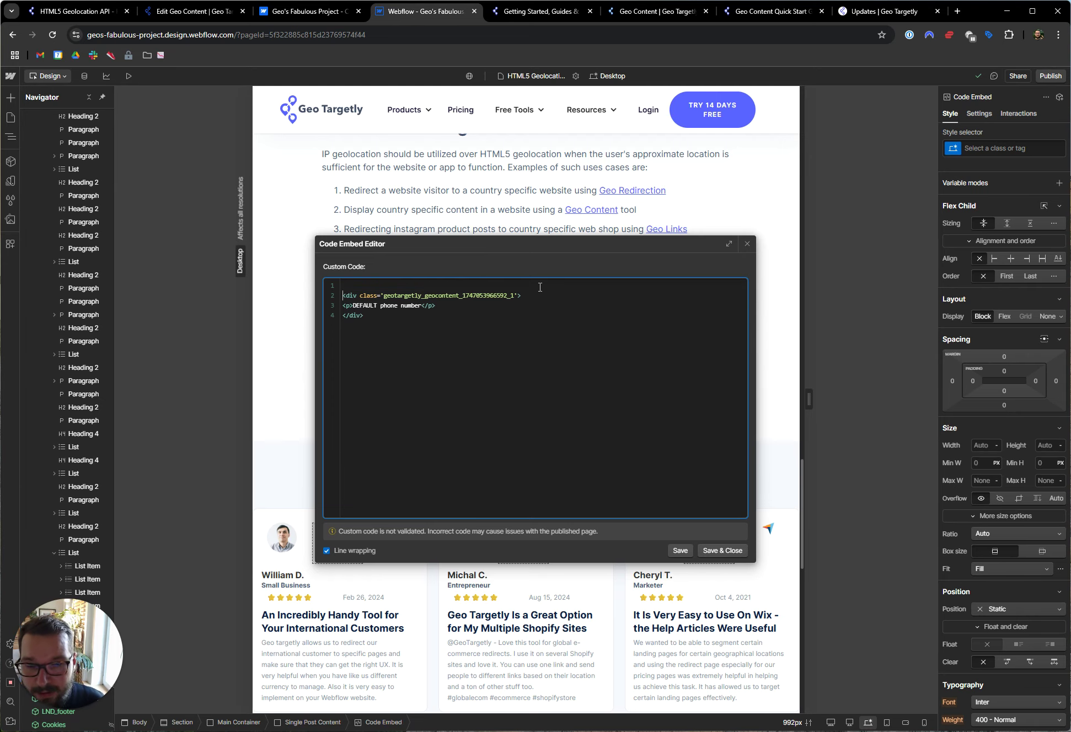
left_click(747, 244)
left_click(641, 428)
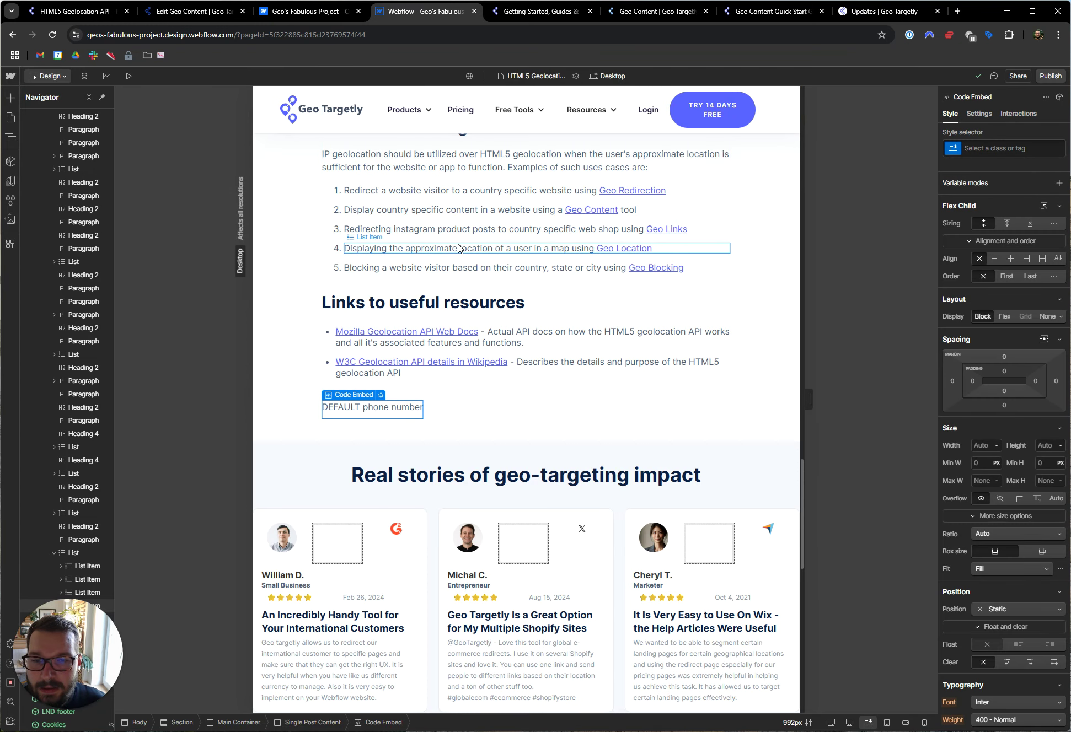
left_click(458, 248)
left_click(411, 307)
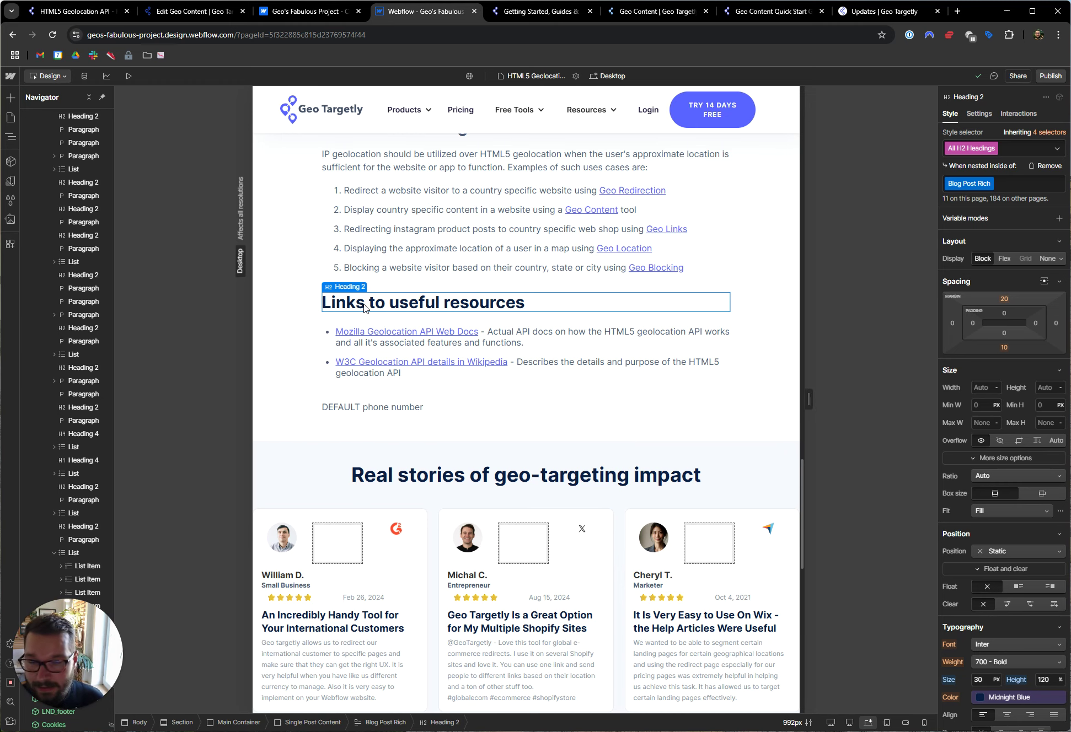
left_click(193, 11)
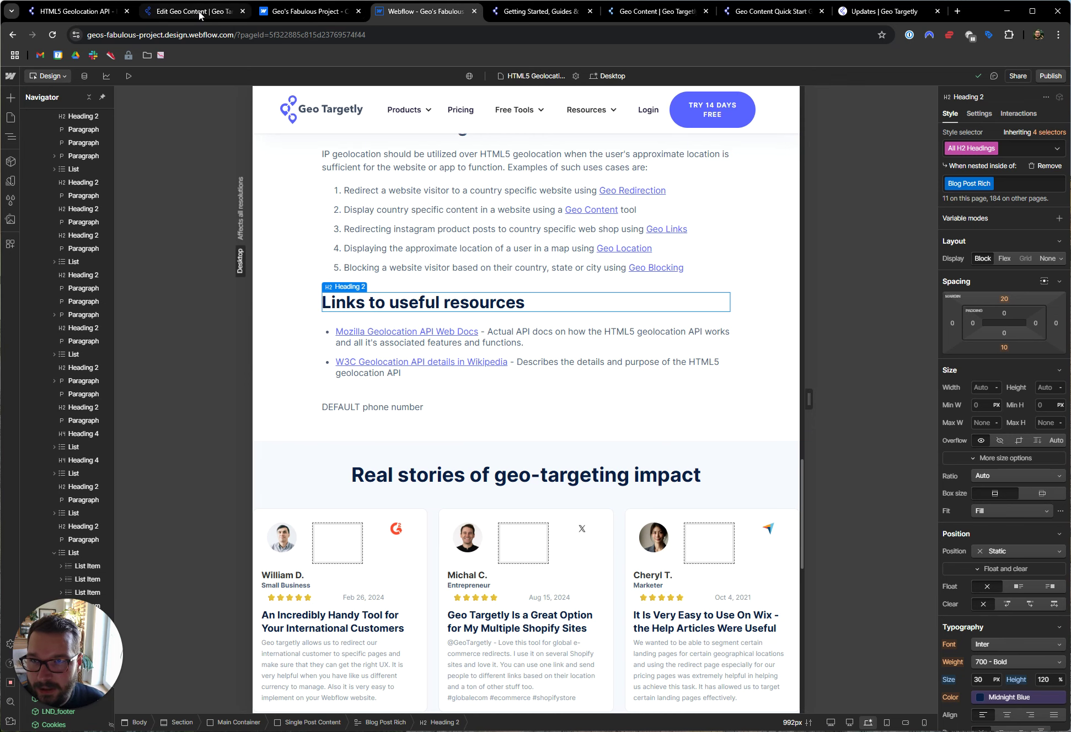
key("ctrl+4")
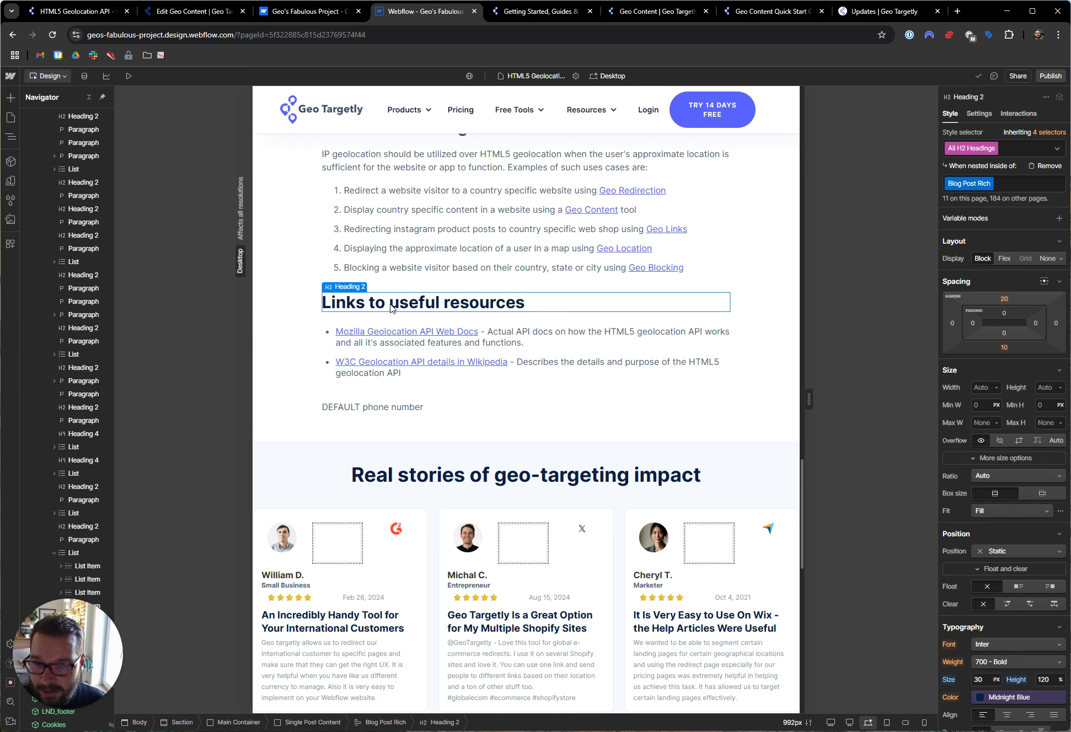
Paste the US Smart HTML tag above the existing geo content div in the phone number's Code Embed, separated by a blank line
left_click(380, 408)
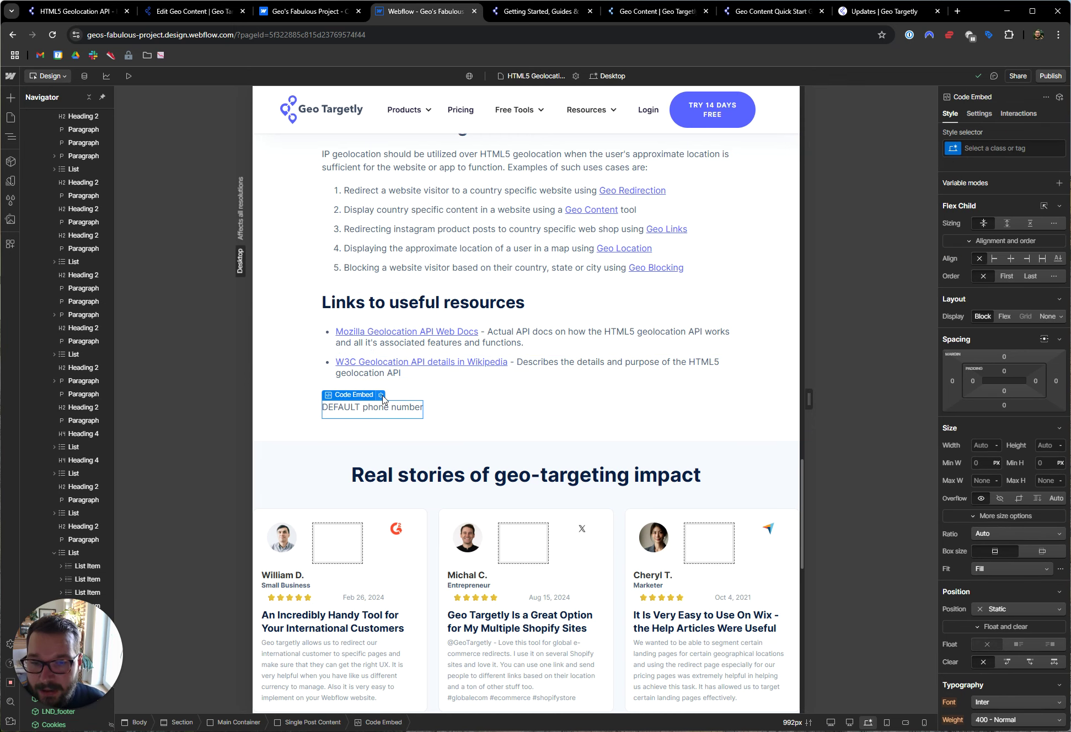
left_click(381, 395)
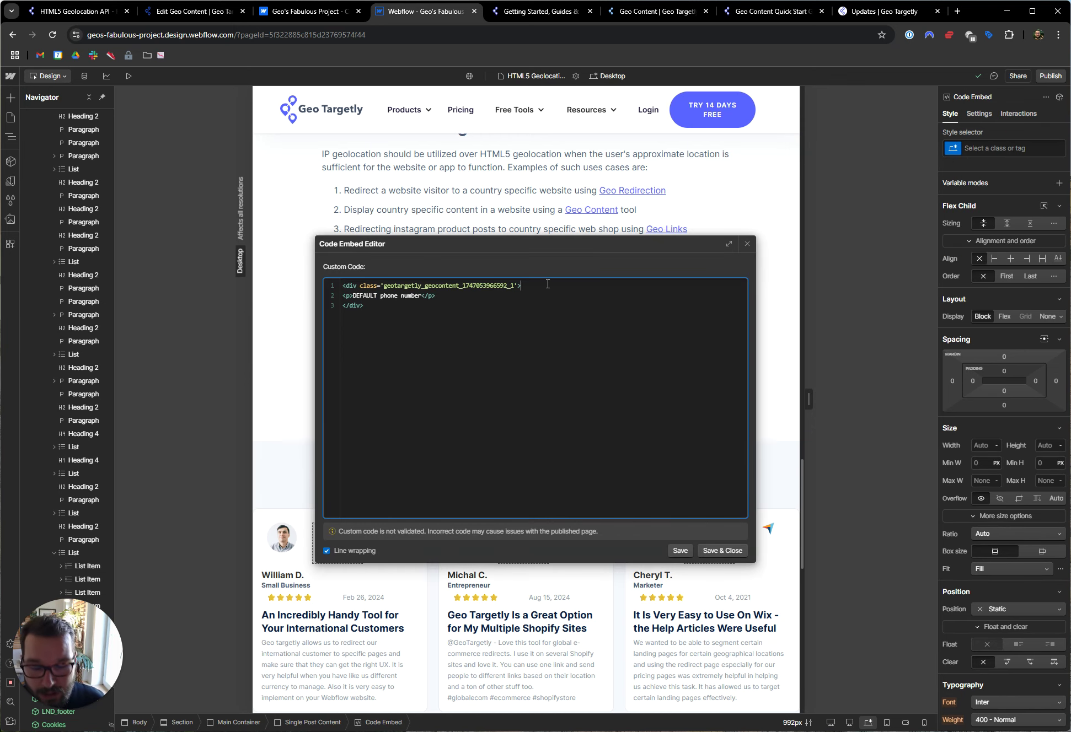
key("Return")
key("Return")
key("Up")
key("Up")
key("ctrl+v")
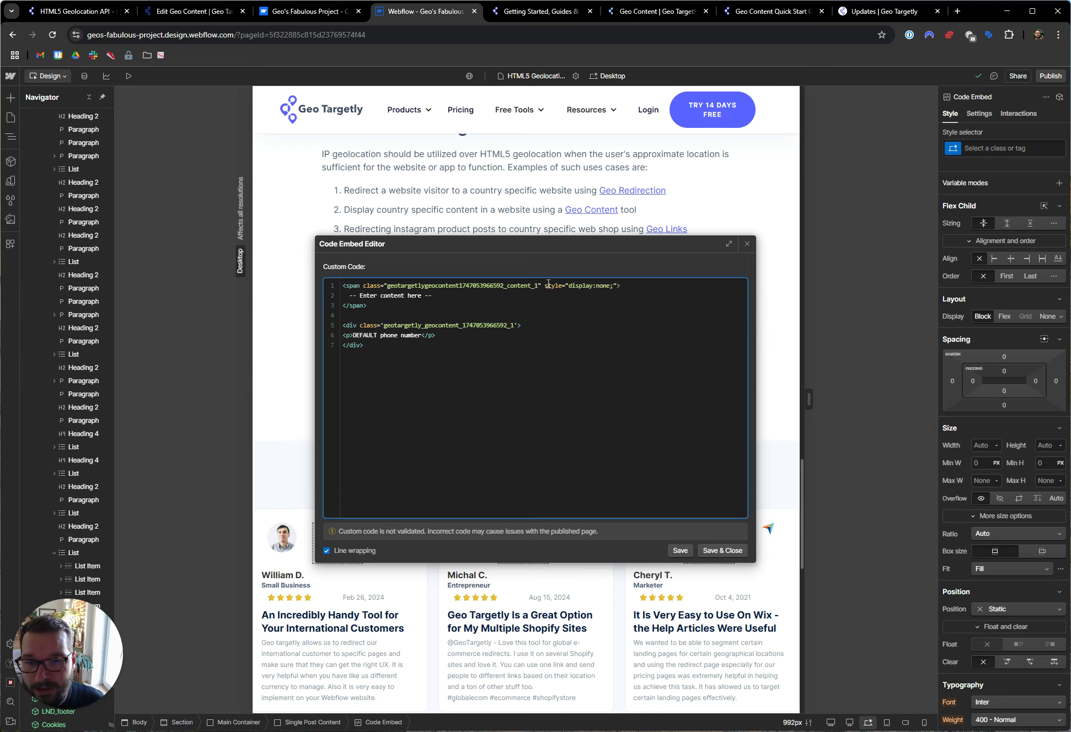
Replace the placeholder text inside the pasted span with a copy of the <p>DEFAULT phone number</p> line
left_click_drag(447, 336, 336, 340)
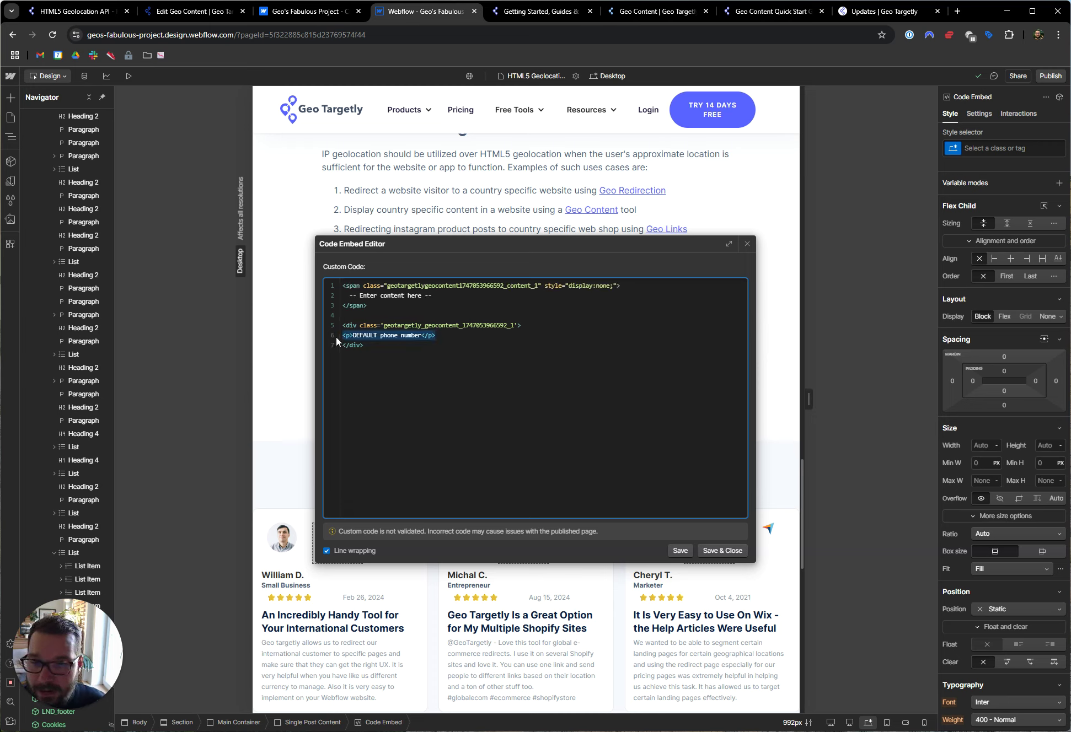
key("ctrl+c")
left_click_drag(465, 297, 308, 296)
key("ctrl+v")
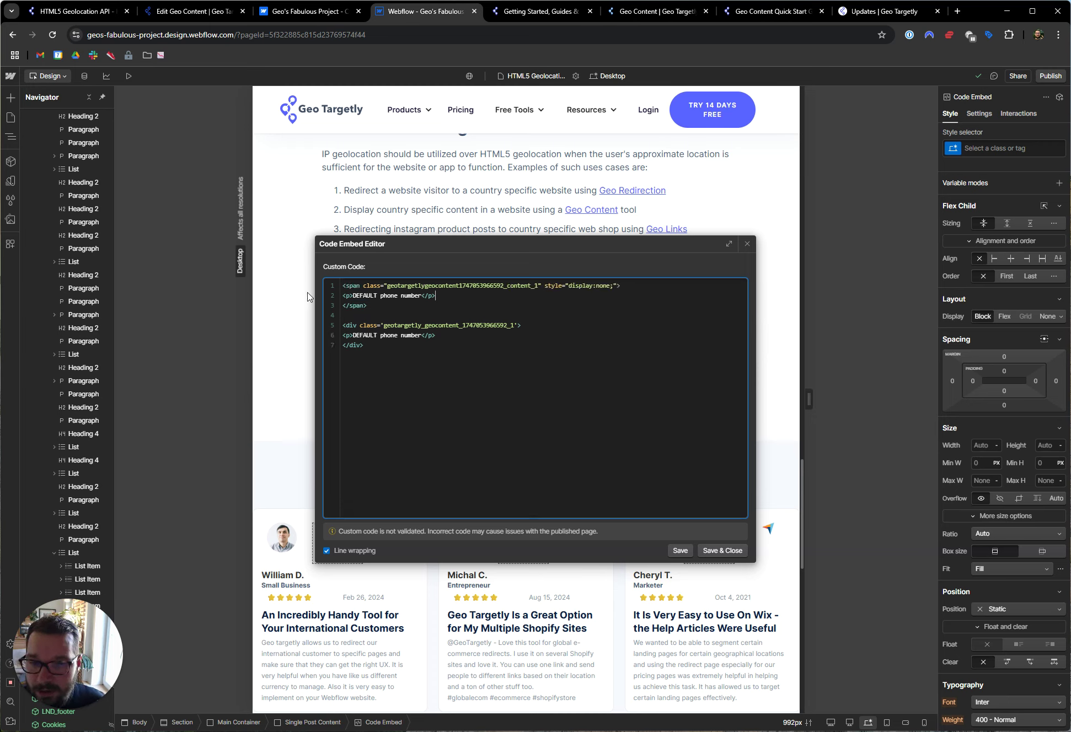
Change the text inside the span to "US phone number" and delete the old geocontent div block below it
double_click(352, 296)
type("US")
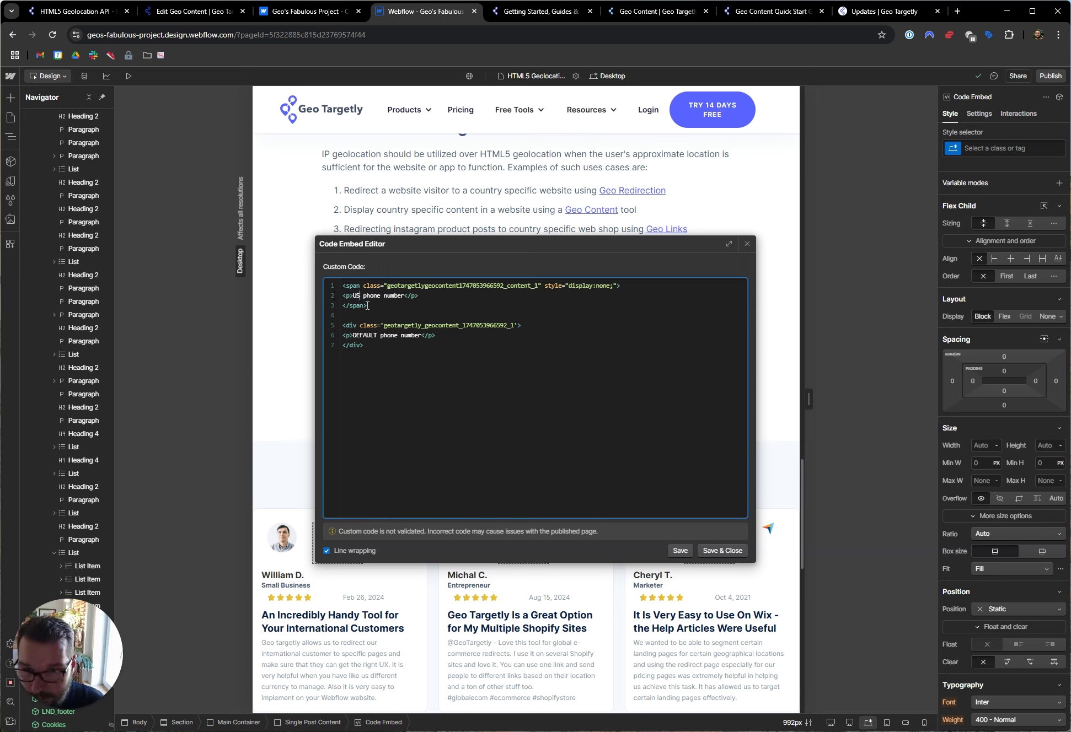
left_click_drag(368, 305, 393, 368)
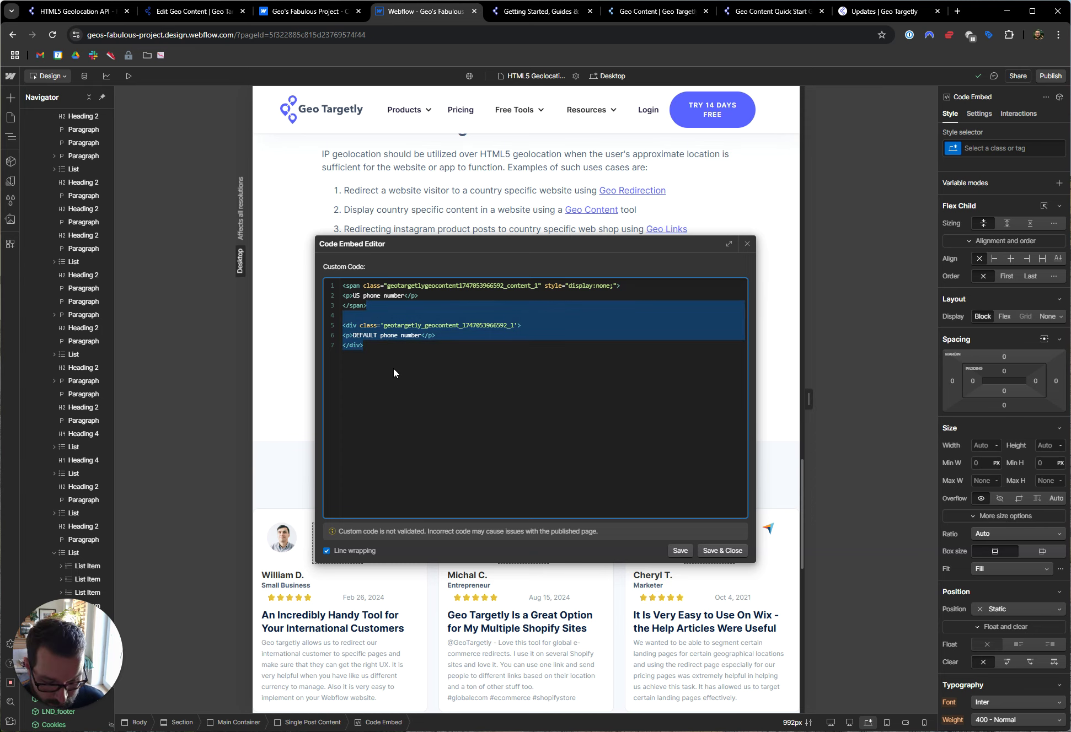
key("BackSpace")
In the Geo Targetly dashboard, turn off the All Other Locations segment and copy the CA segment's Smart HTML tag
left_click(193, 11)
scroll(447, 339, "down", 5)
left_click(769, 540)
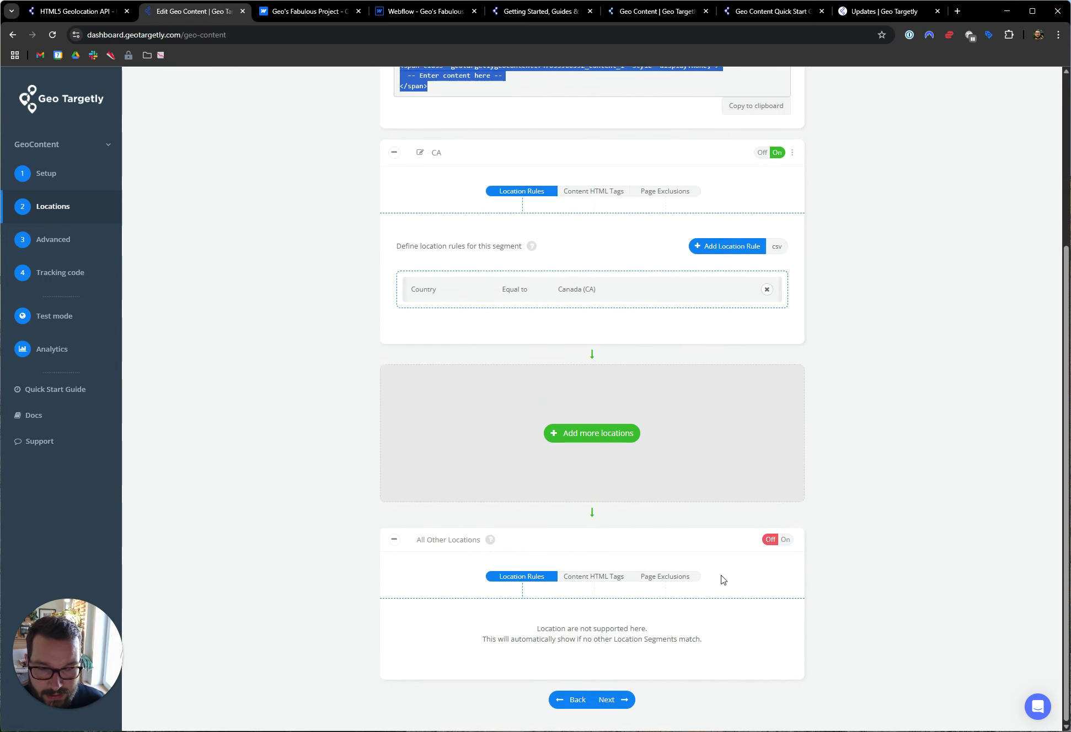
left_click(582, 199)
left_click_drag(490, 305, 390, 285)
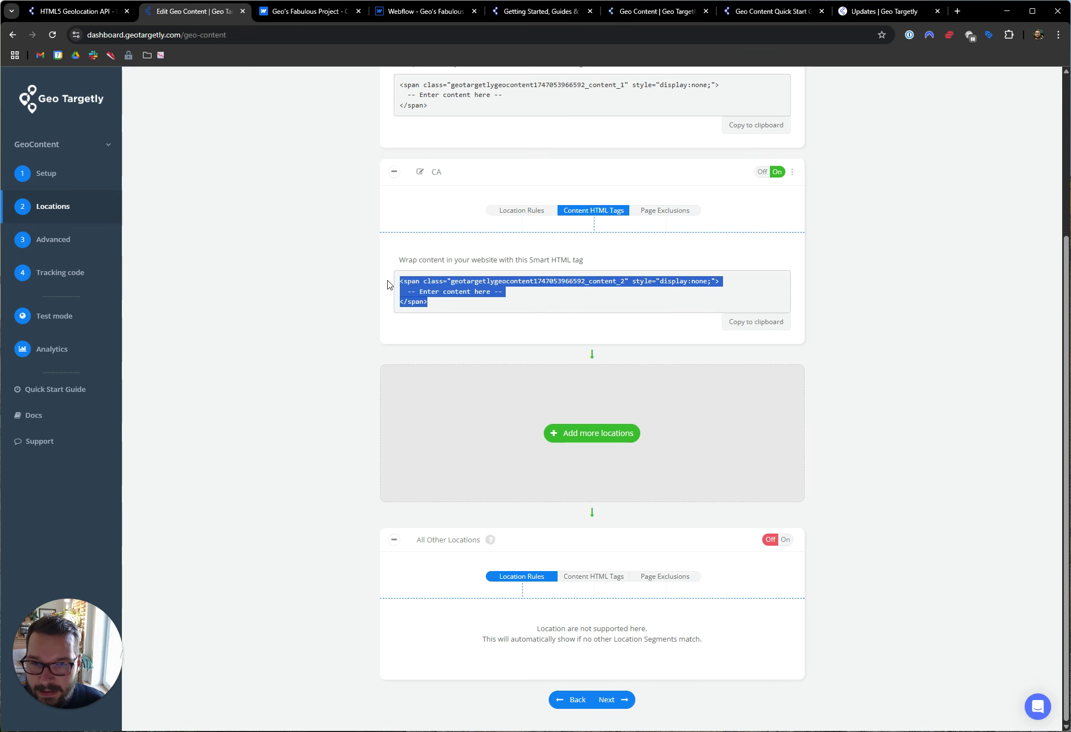
Return to the Webflow designer and paste the CA Smart HTML tag on a new line below the US span in the Code Embed
left_click(329, 16)
left_click(440, 8)
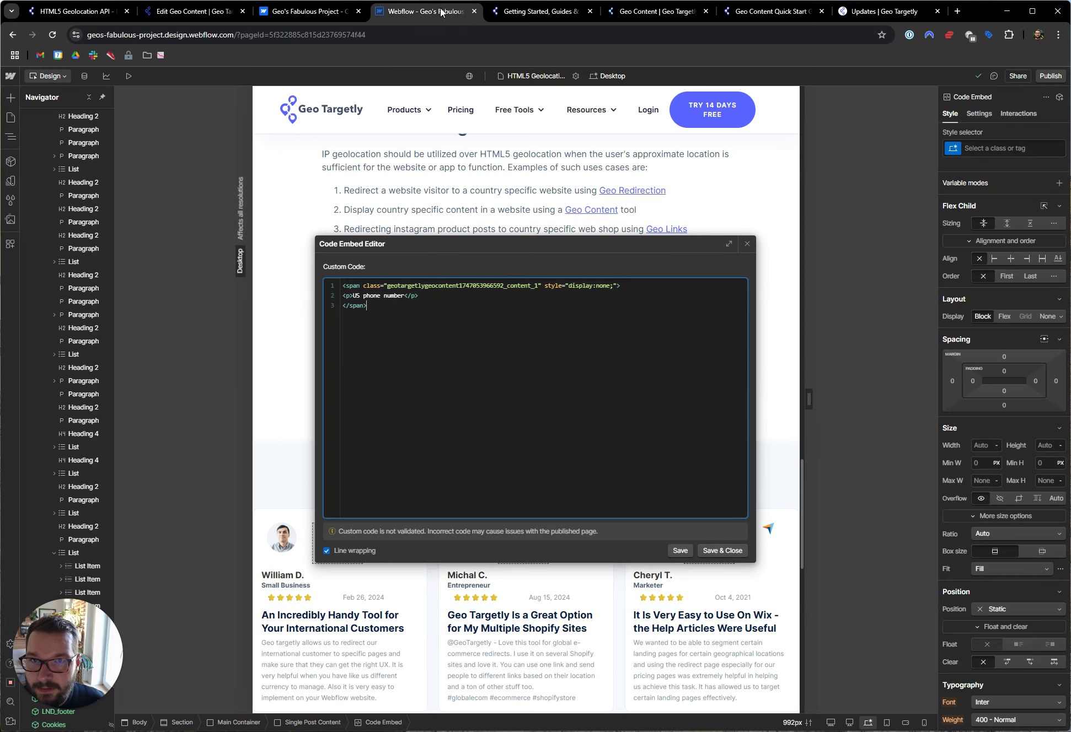
left_click(421, 300)
key("Return")
key("ctrl+v")
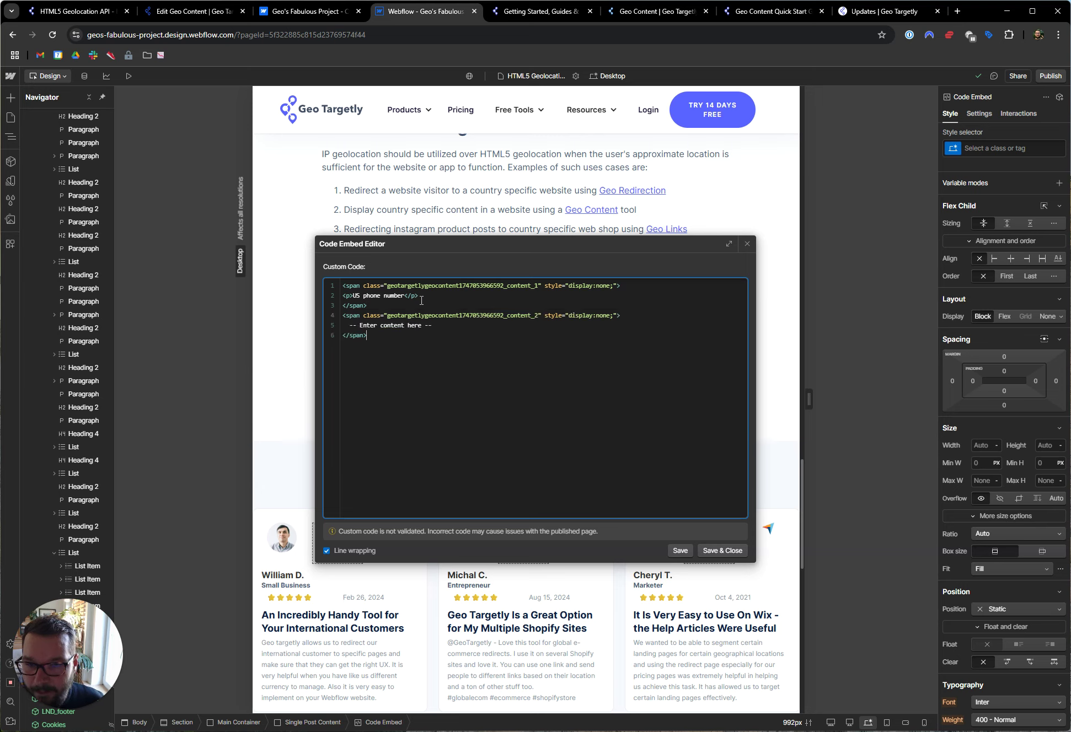
Replace the placeholder text in the CA span with the line <p>CA phone number</p>
left_click_drag(421, 300, 431, 326)
key("ctrl+v")
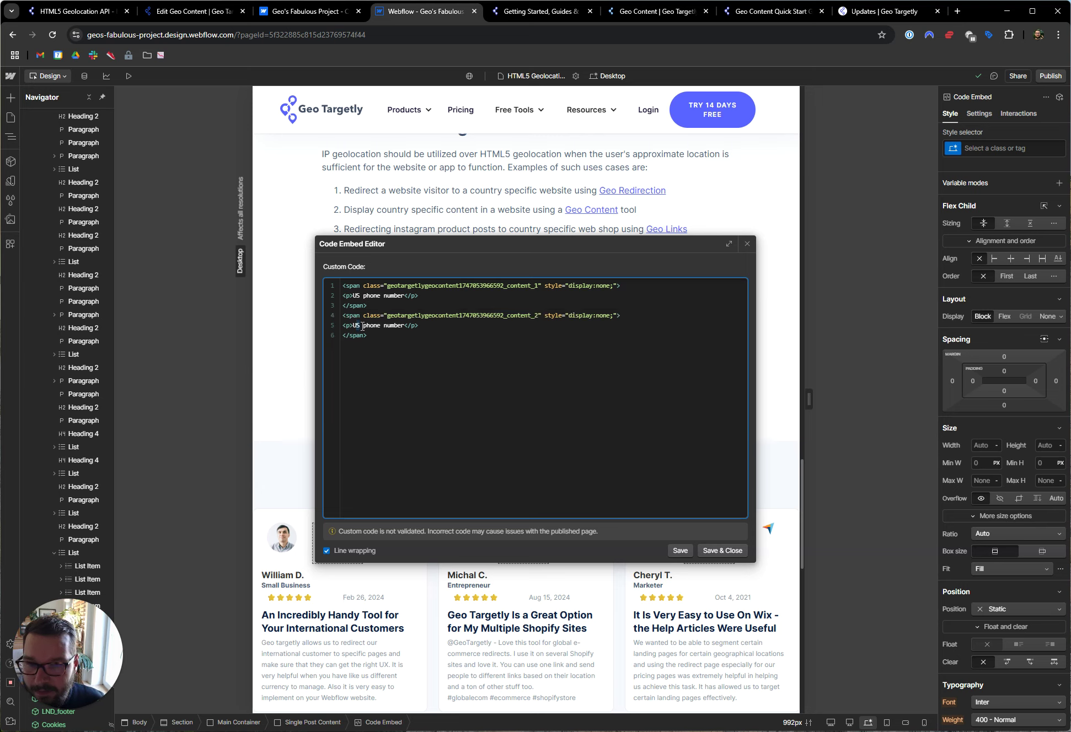
key("Left")
key("Left")
key("Delete")
key("Delete")
type("CA")
Save and close the Code Embed, and publish the site to the staging and geotargetly.com domains
left_click(723, 551)
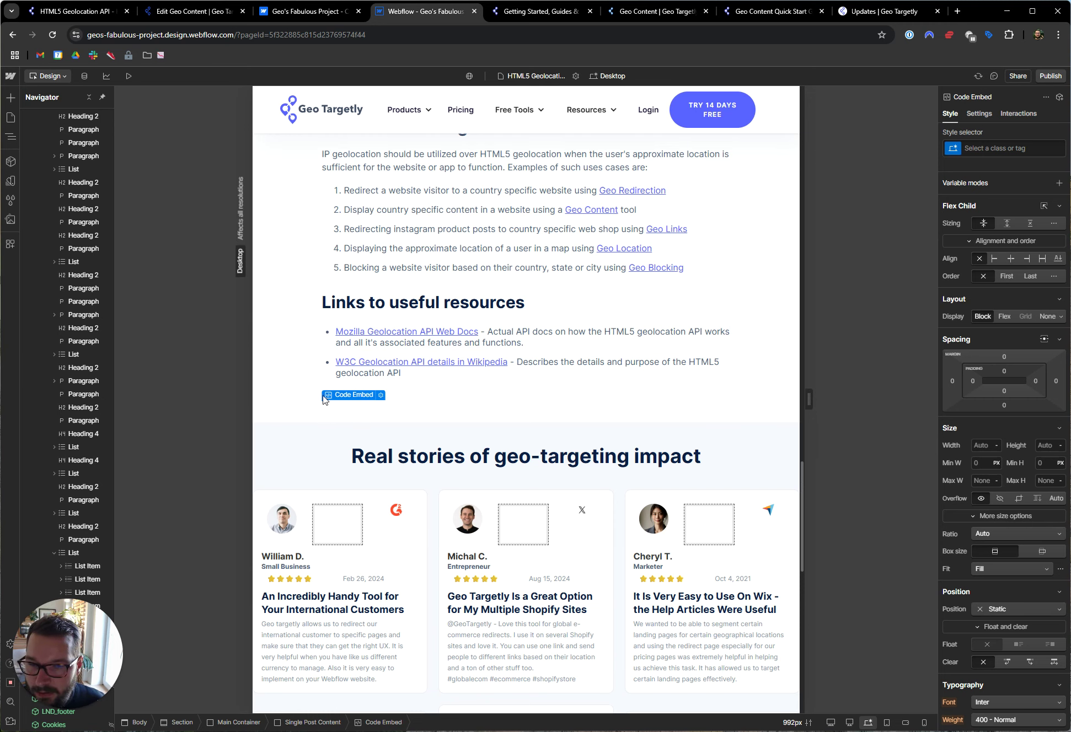
left_click(1047, 81)
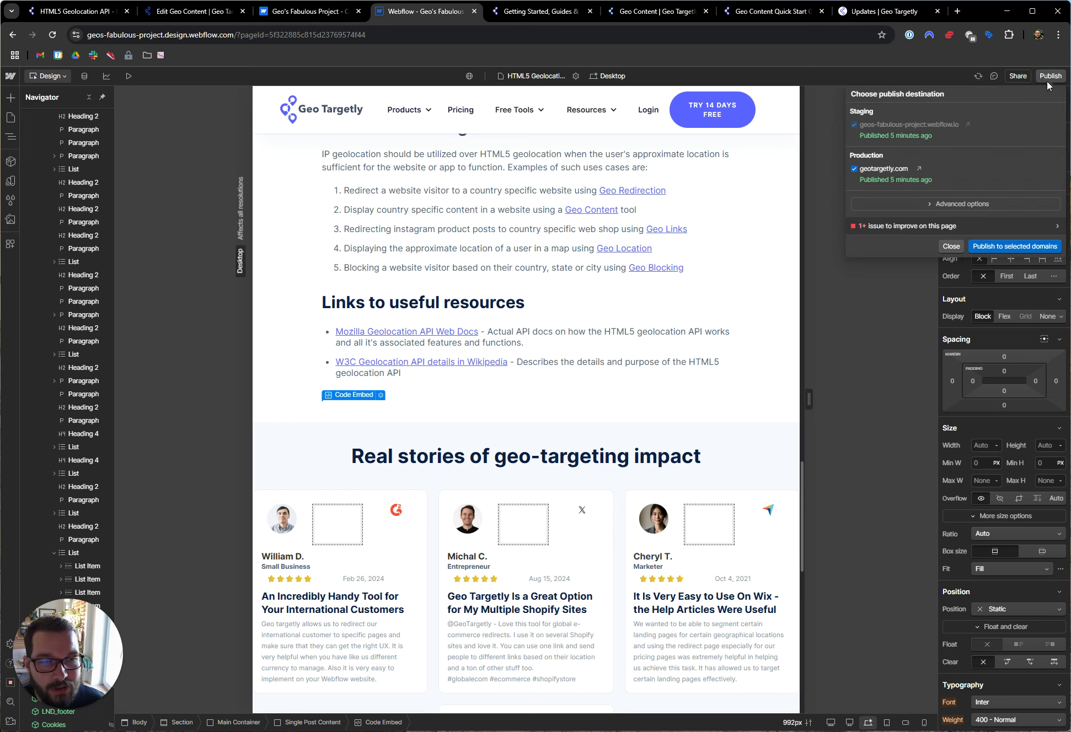
left_click(1021, 246)
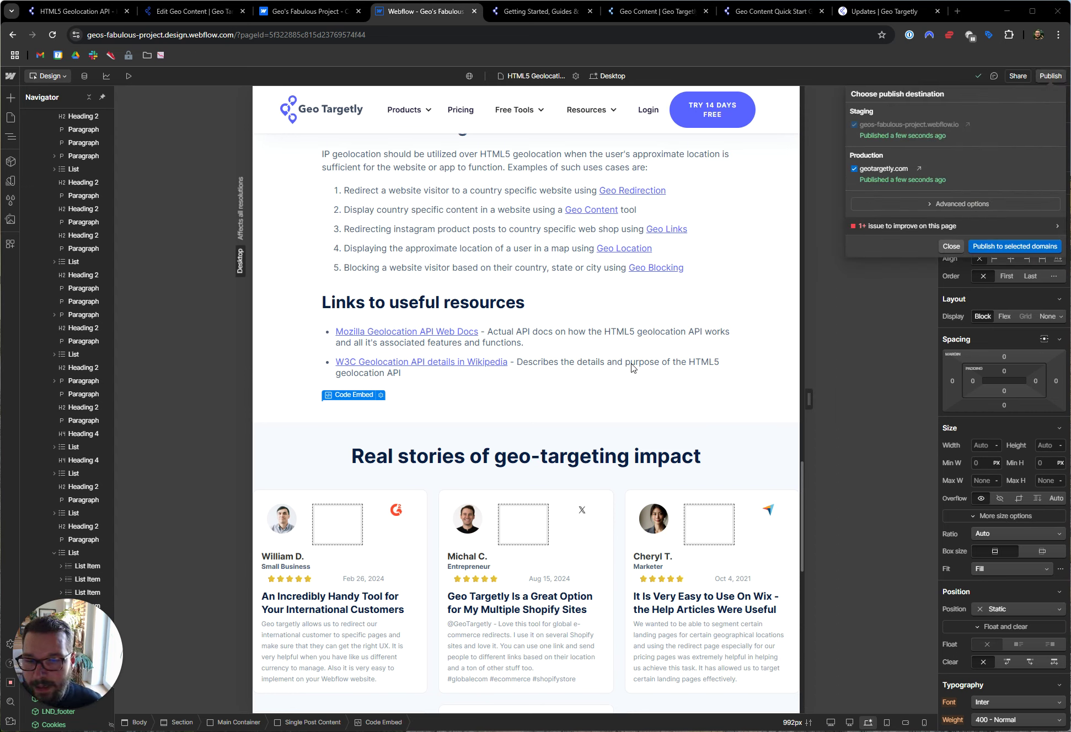
Reload the live HTML5 geolocation page to check its default content, and connect the VPN to USA - Dallas
left_click(77, 13)
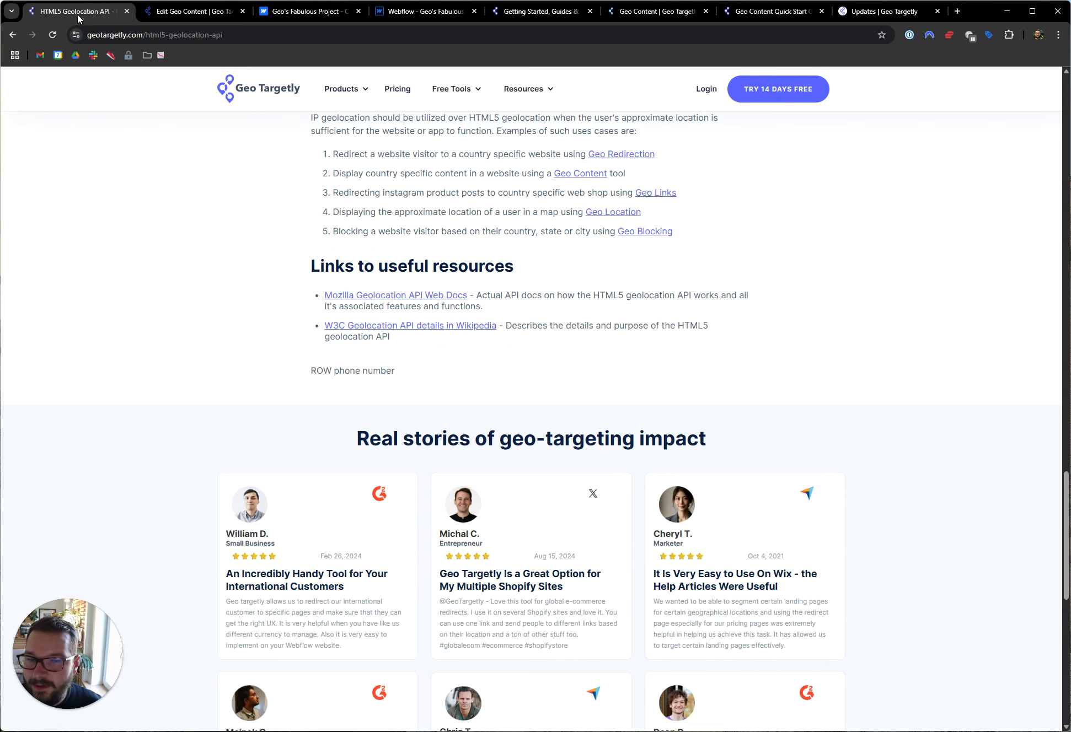
left_click(53, 35)
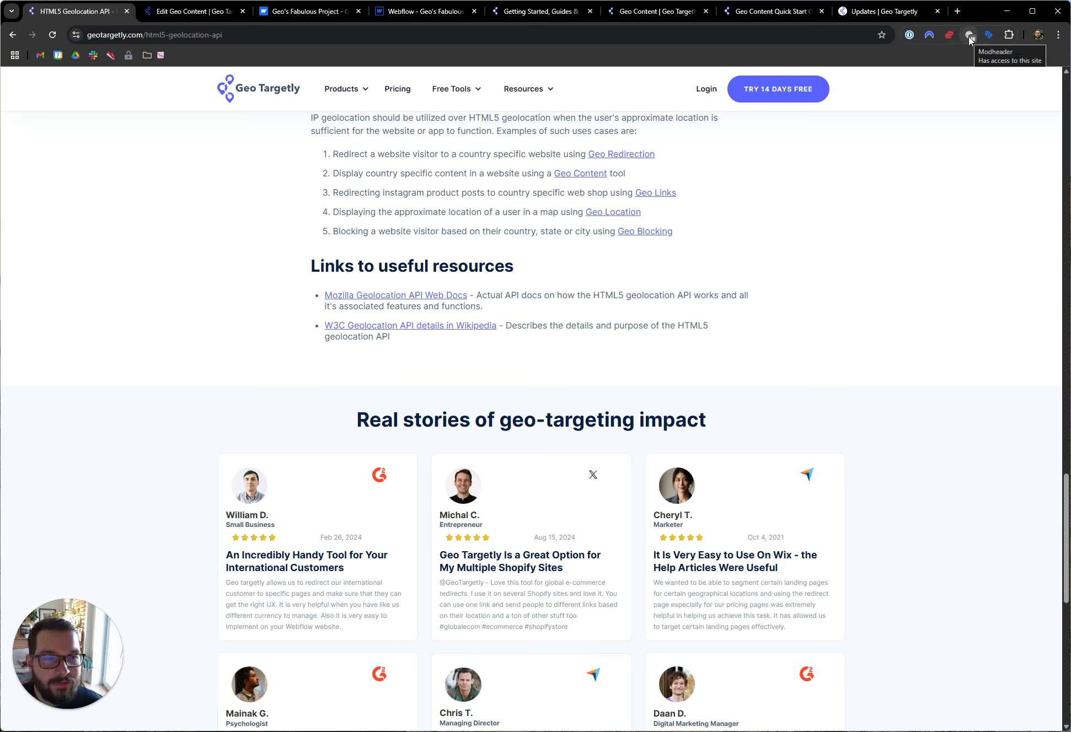
left_click(948, 35)
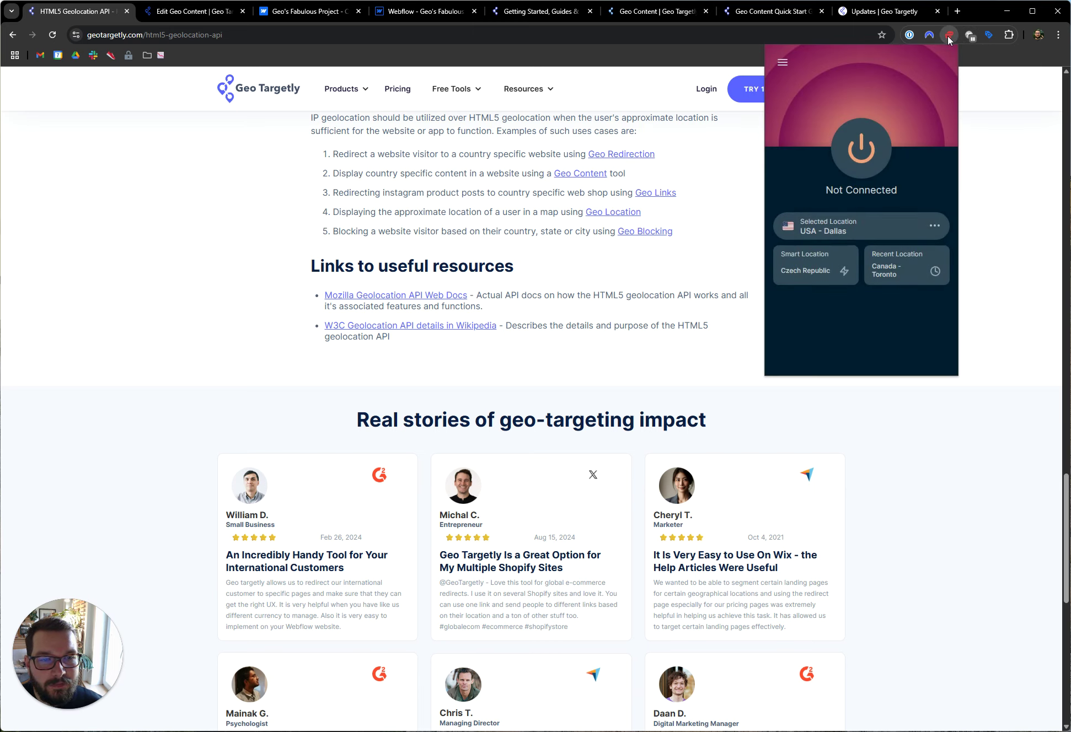
left_click(836, 225)
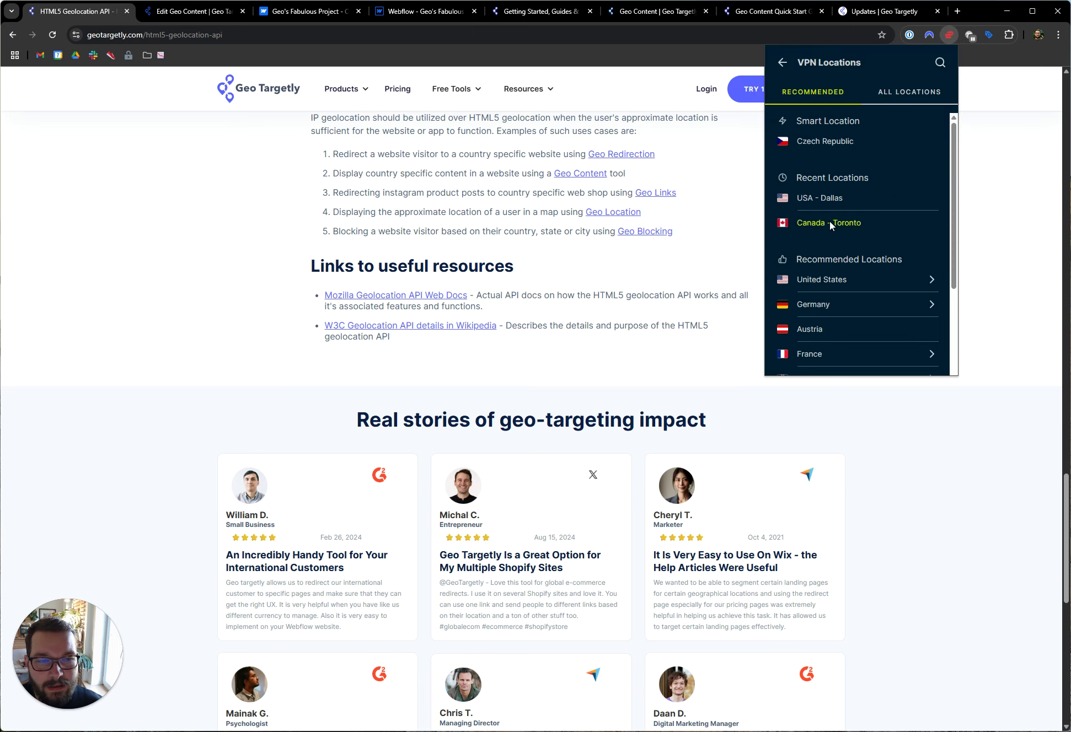
left_click(769, 222)
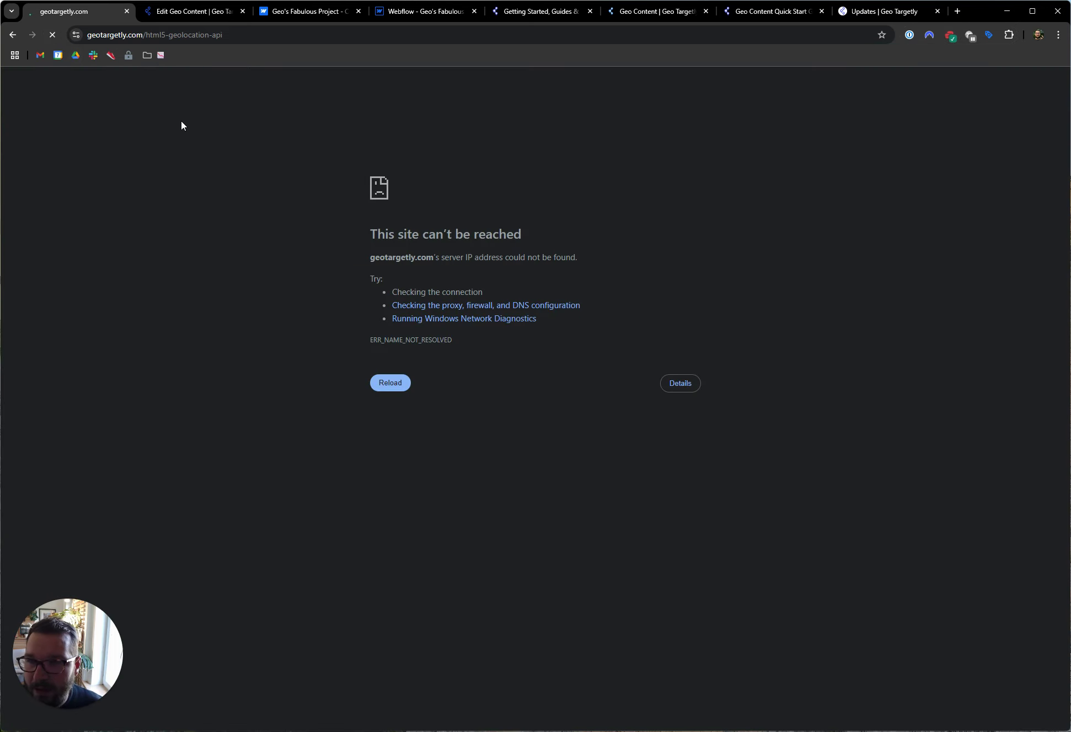
Check the phone number text below the useful resources on the live page, and disconnect the VPN
scroll(294, 382, "down", 20)
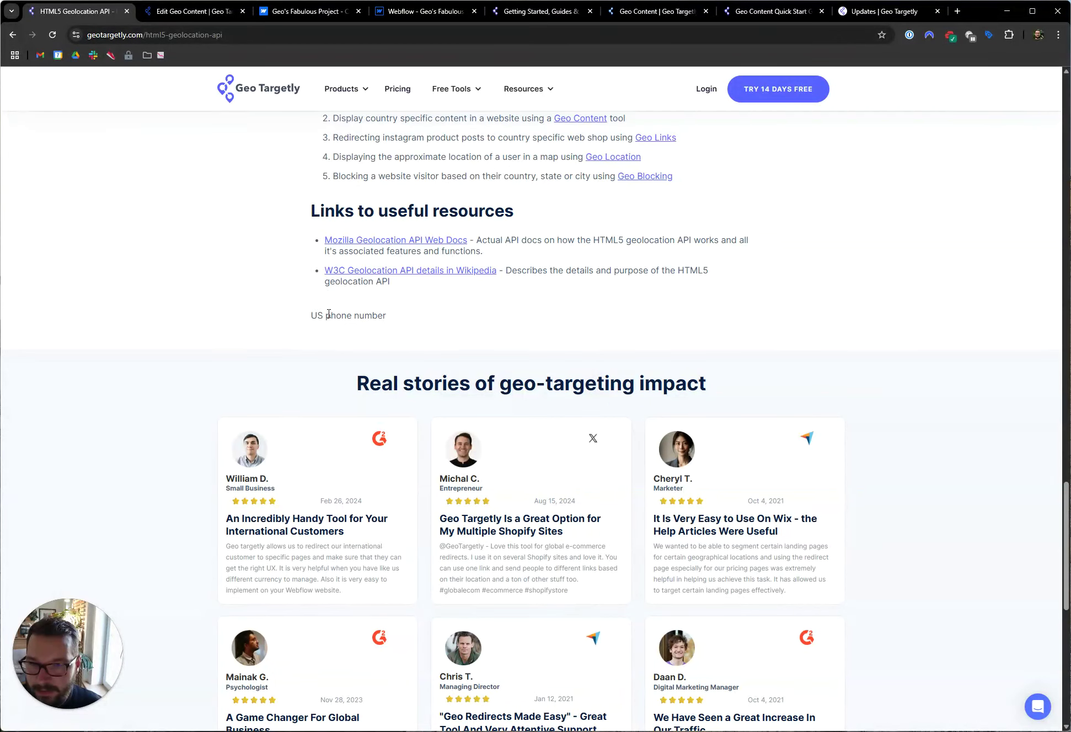
triple_click(393, 325)
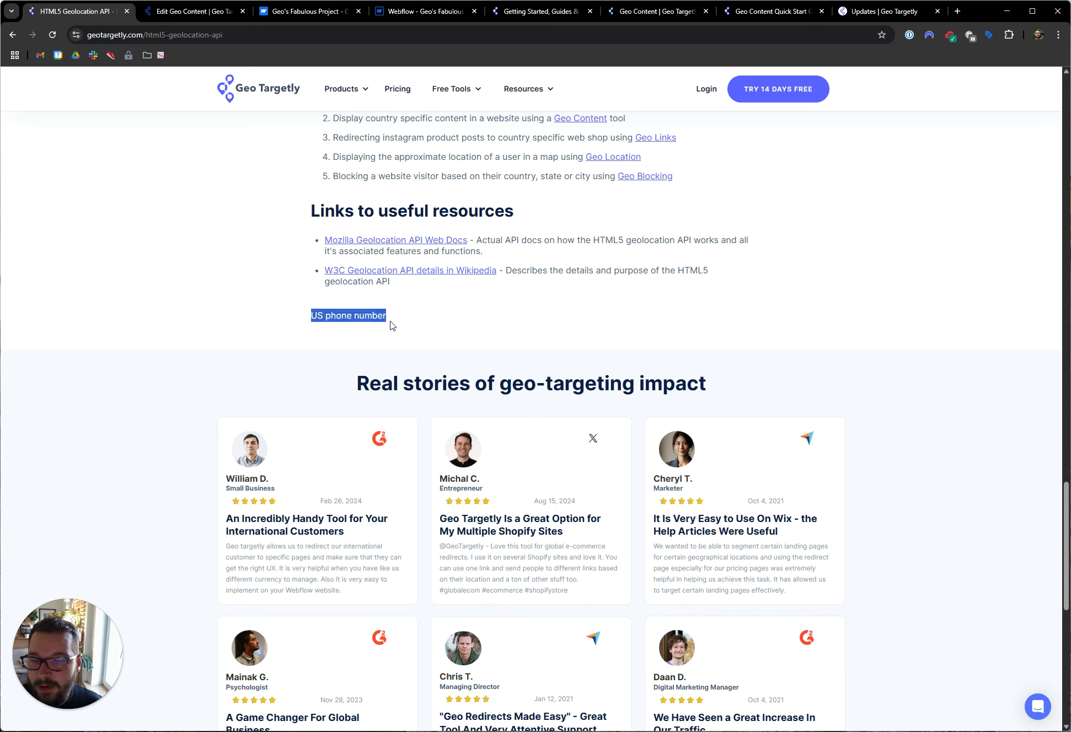
left_click(405, 322)
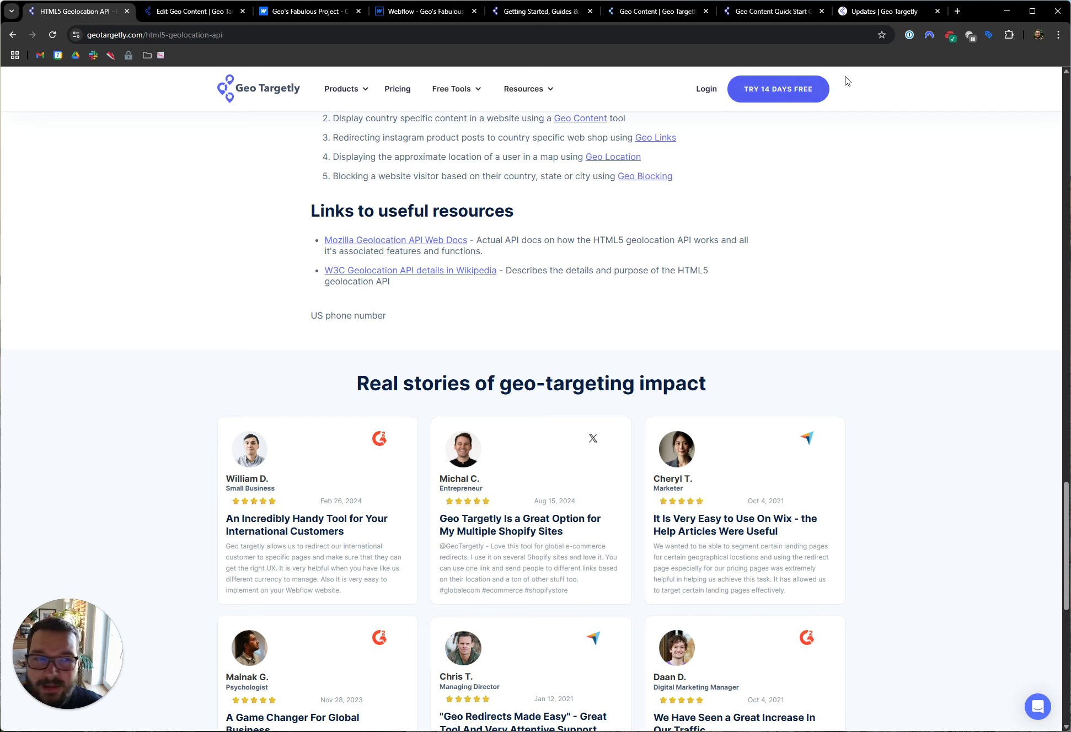
left_click(950, 37)
left_click(880, 146)
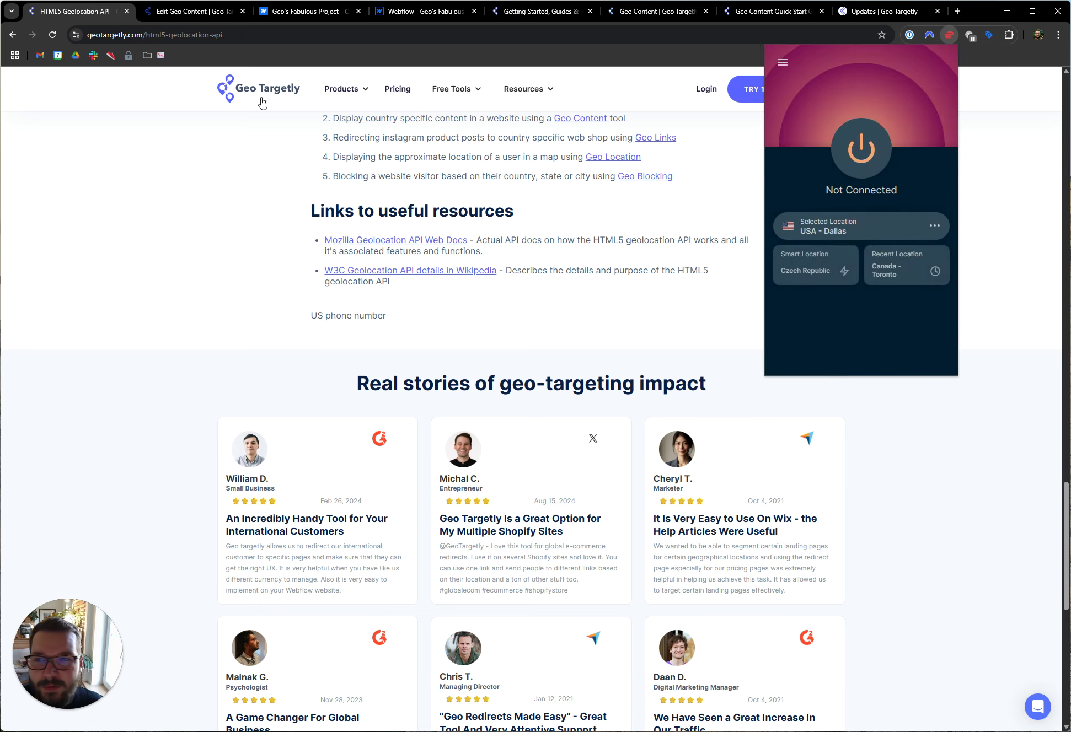
In the Geo Targetly setup, set the integration method to hiding existing elements of the page
left_click(180, 12)
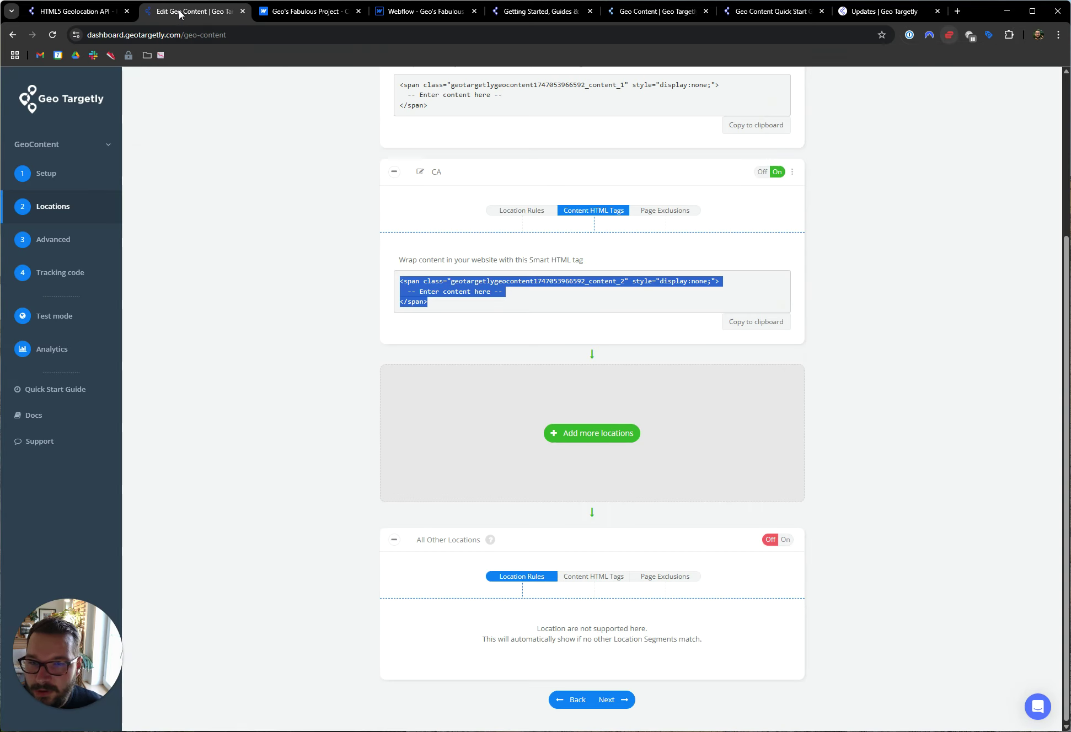
left_click(68, 175)
left_click(434, 530)
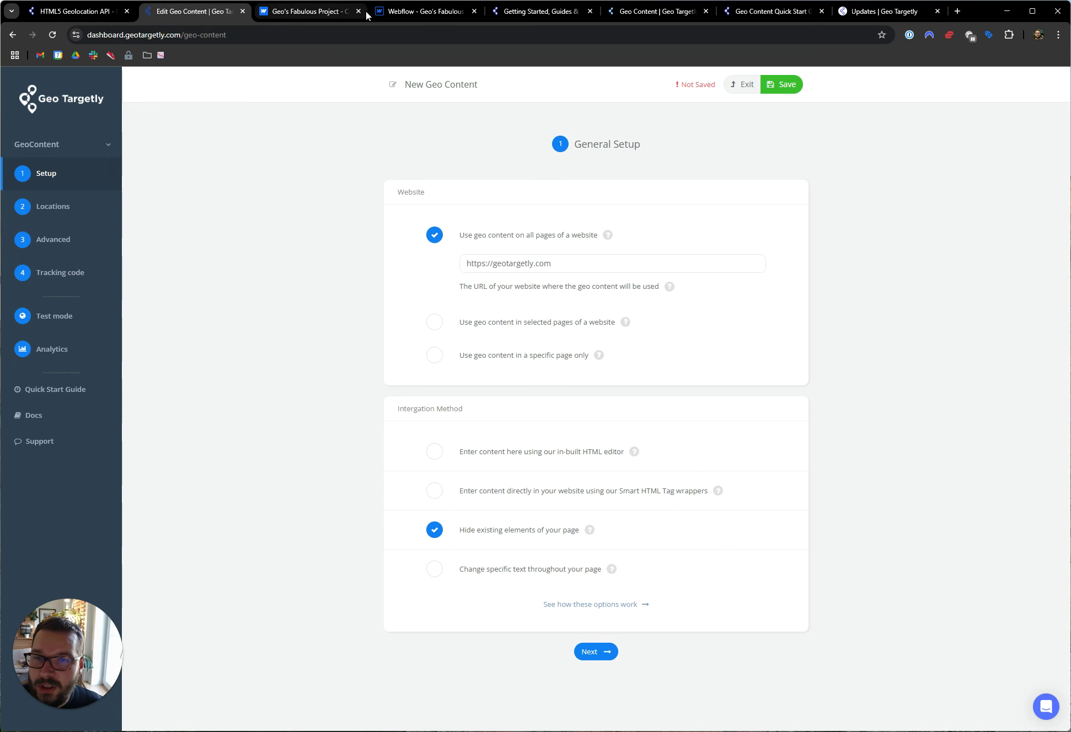
Look through the live page down to the footer's contact column for an element to hide
left_click(422, 11)
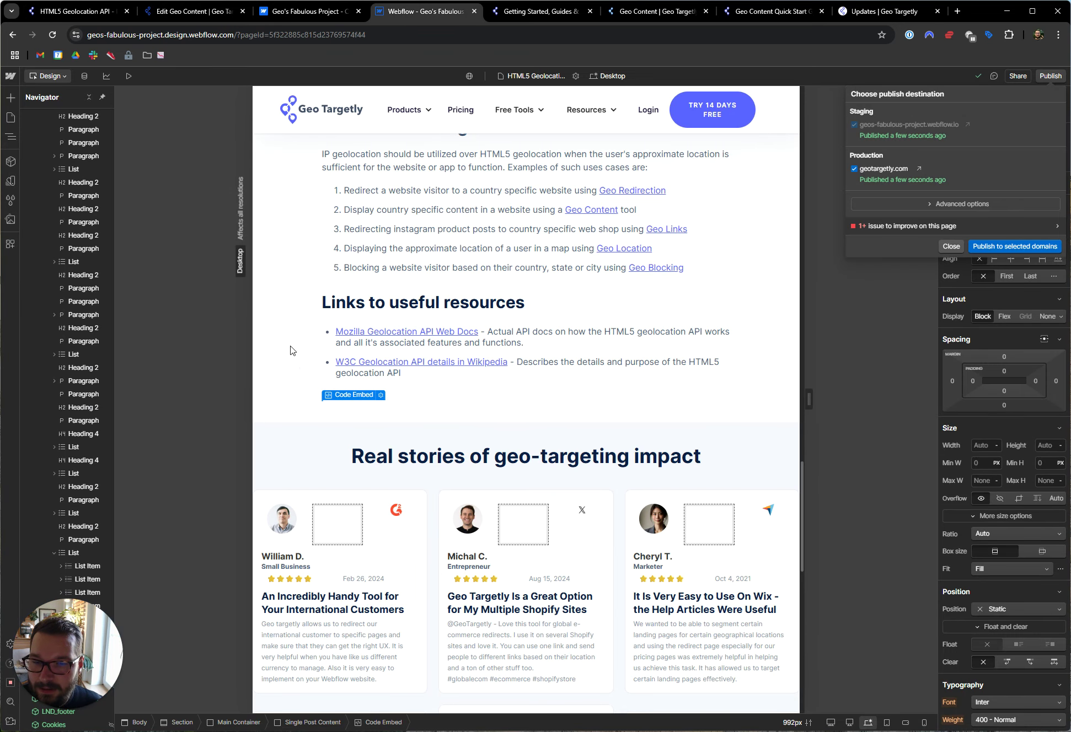
left_click(86, 13)
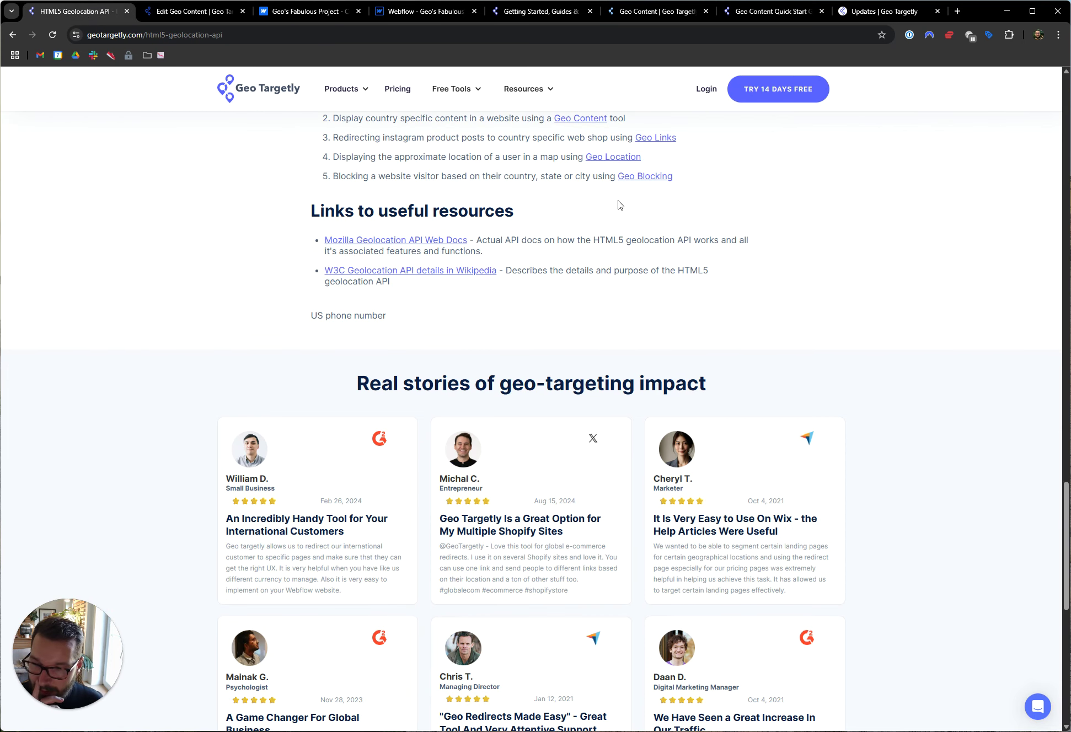
scroll(770, 355, "down", 1)
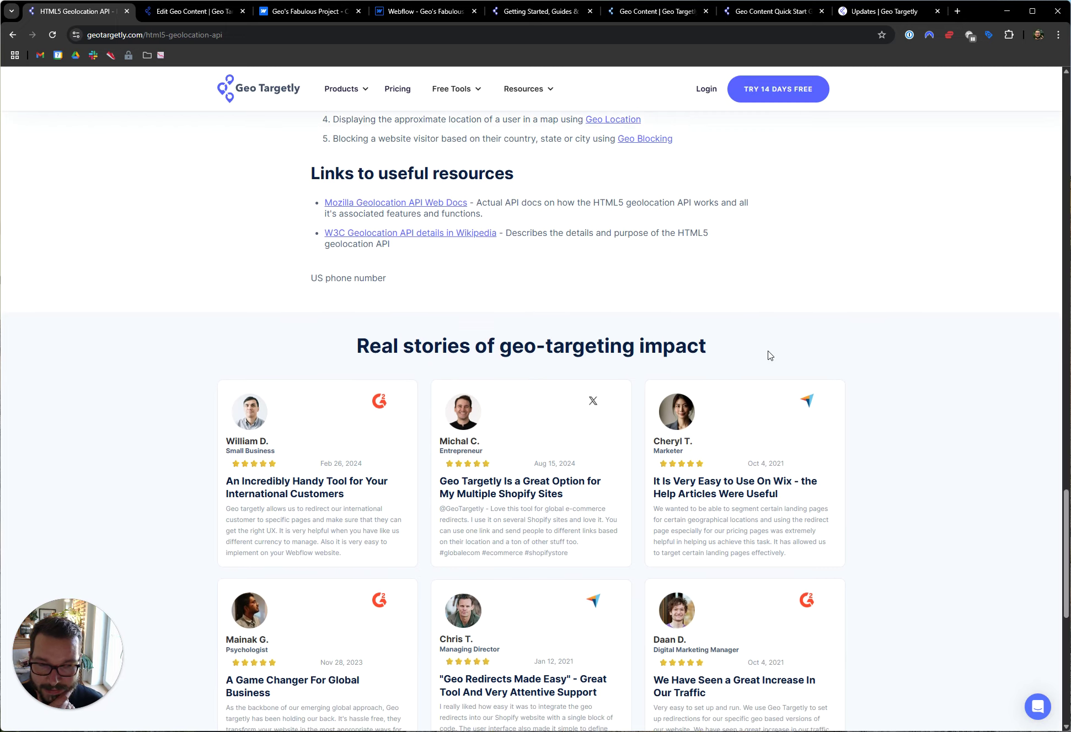
scroll(754, 306, "down", 6)
scroll(756, 305, "down", 2)
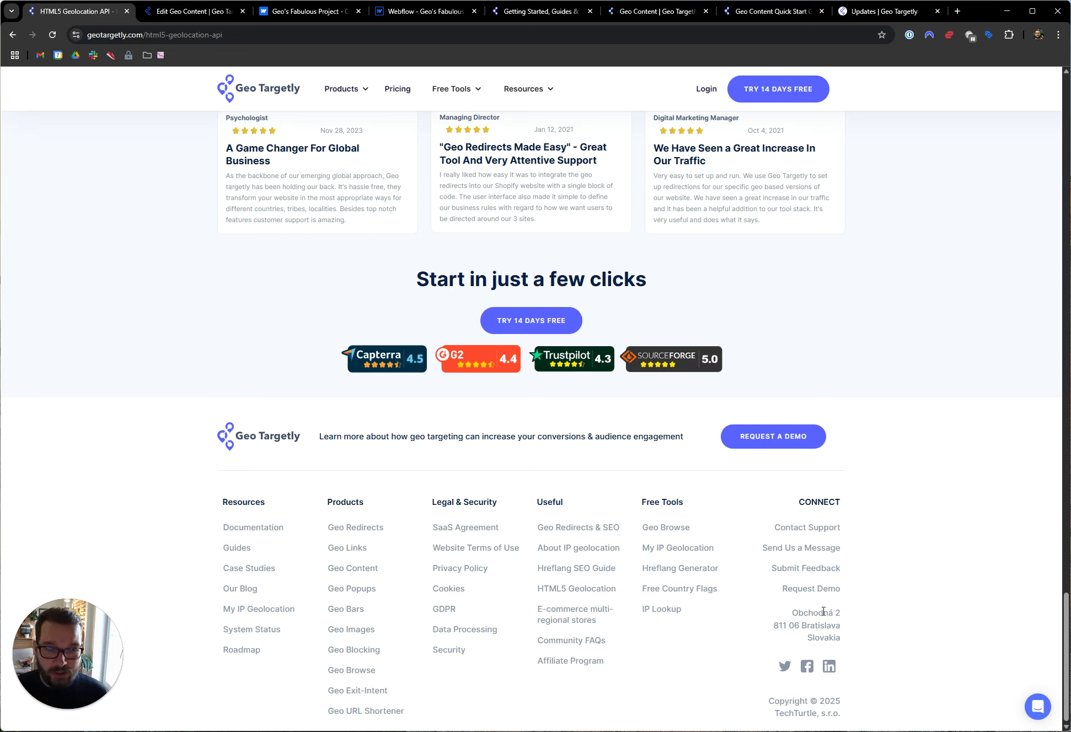
View the Geo Content tracking code, and open the US segment's content hiding settings
left_click(232, 12)
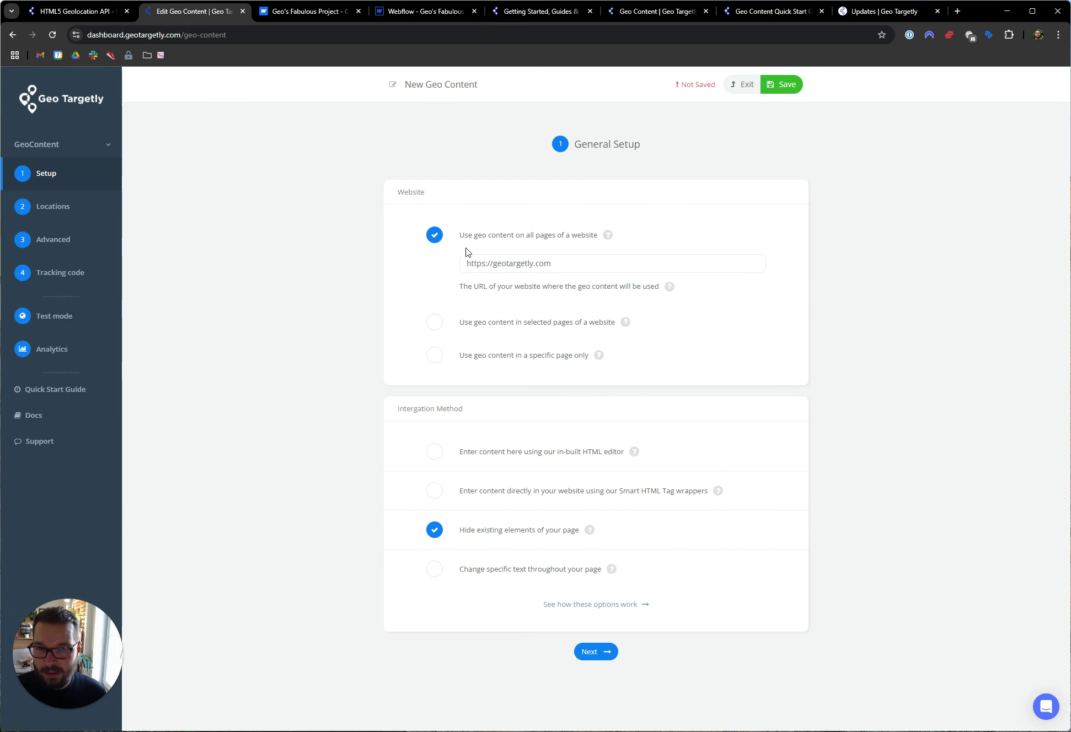
left_click(603, 657)
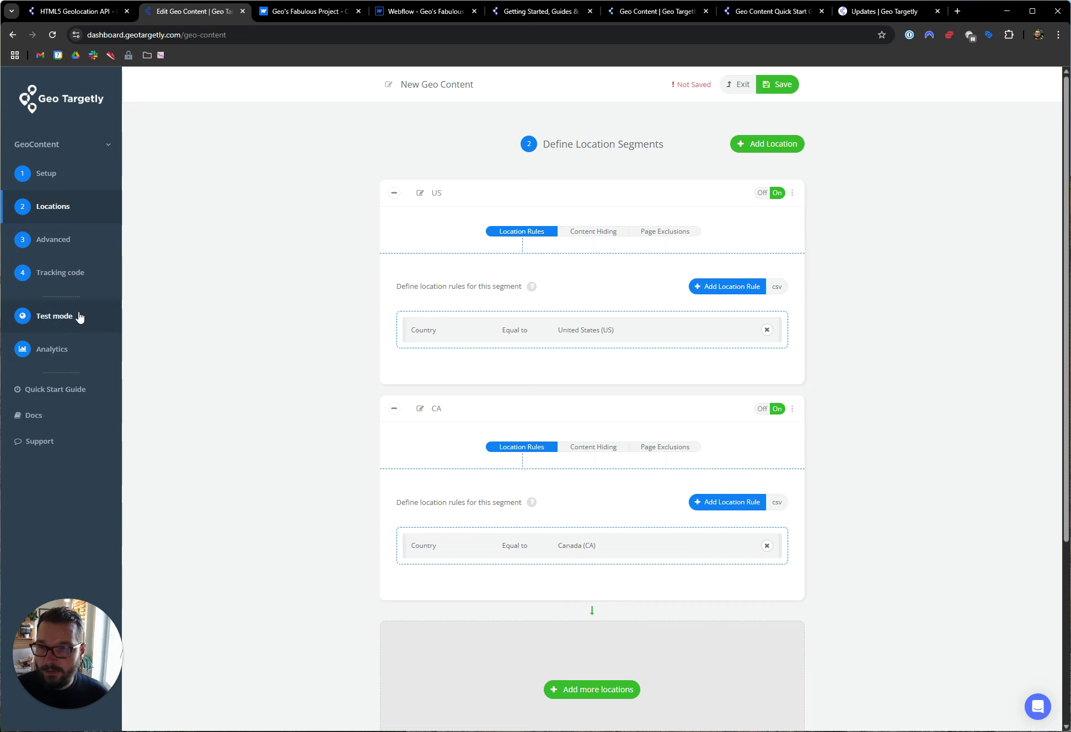
left_click(61, 273)
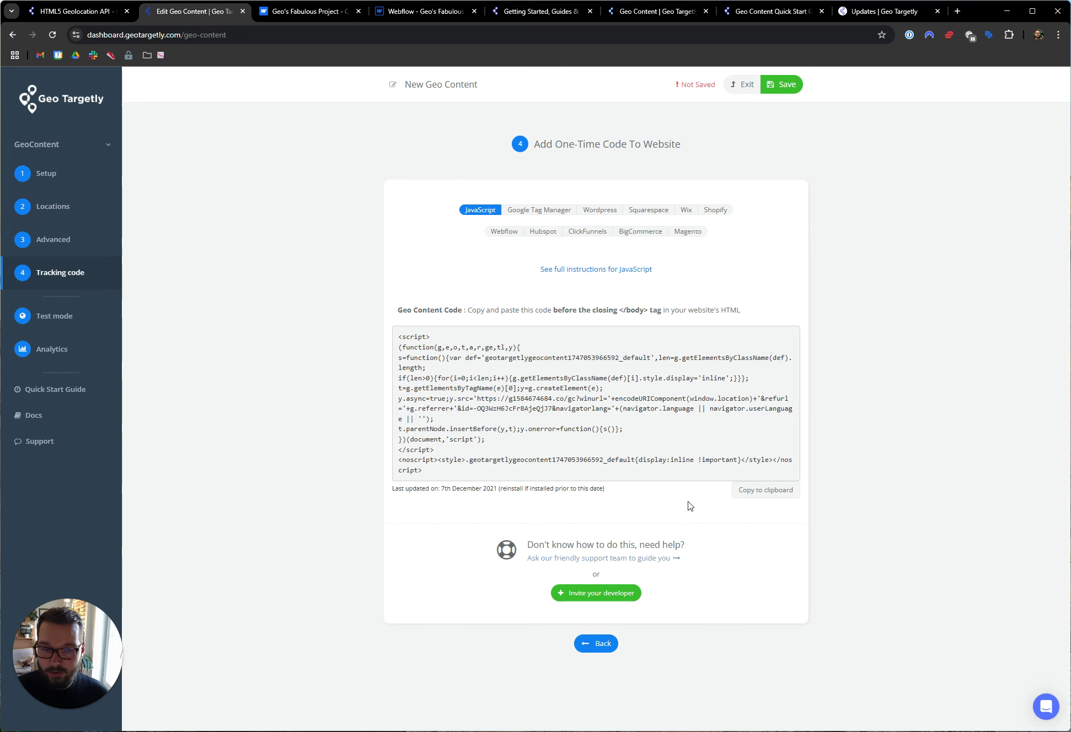
left_click(57, 207)
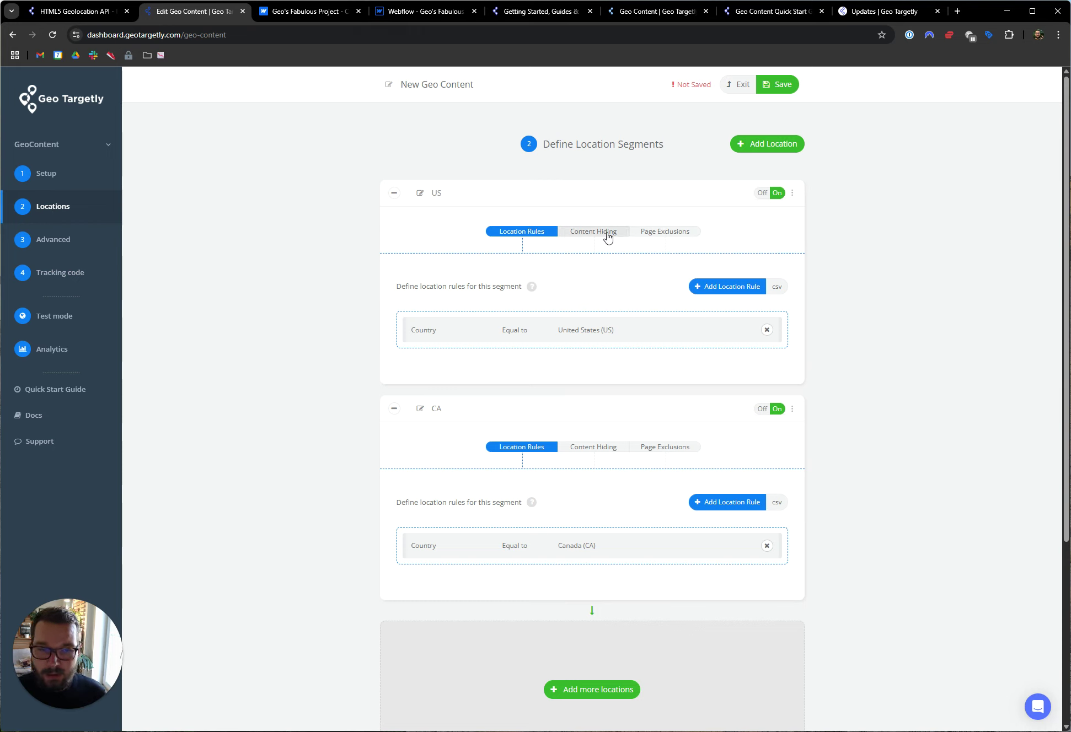
left_click(591, 233)
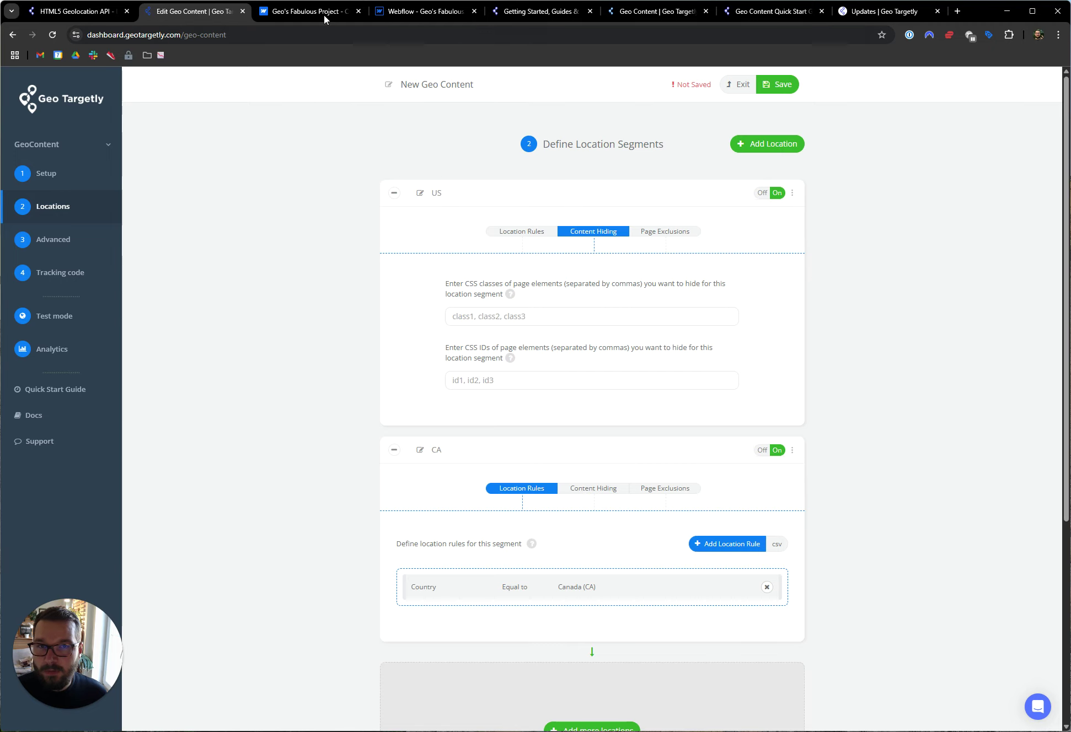
Inspect the address text in the live page footer's Connect column with the browser's developer tools
left_click(77, 11)
right_click(904, 573)
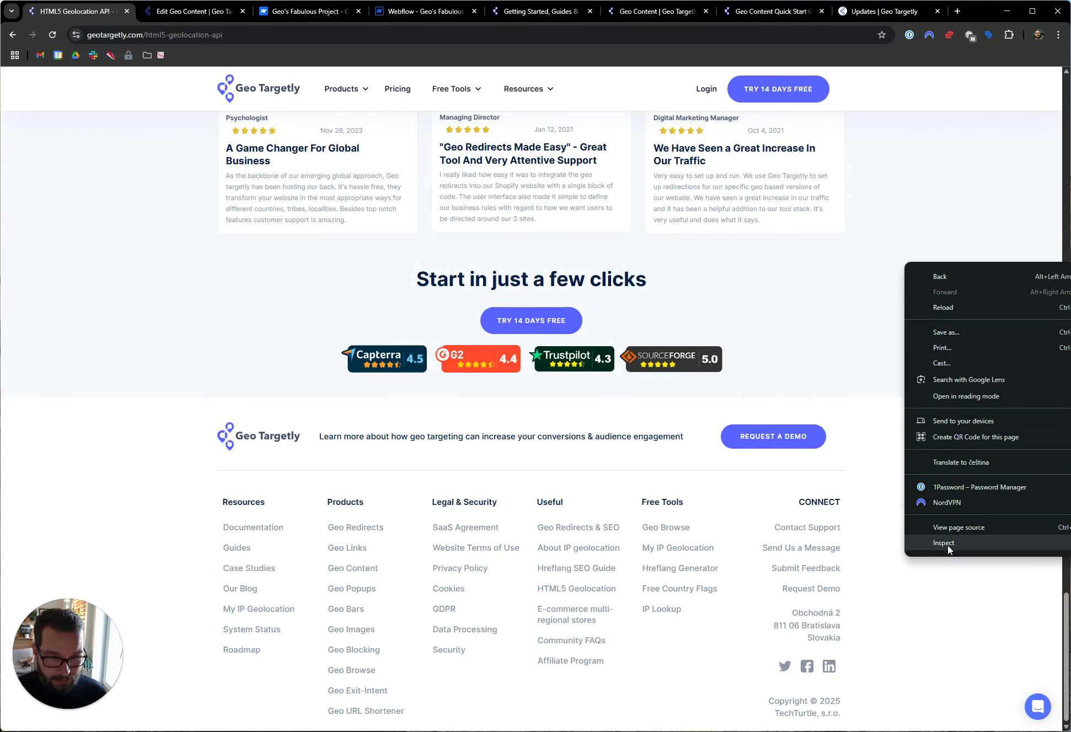
left_click(971, 543)
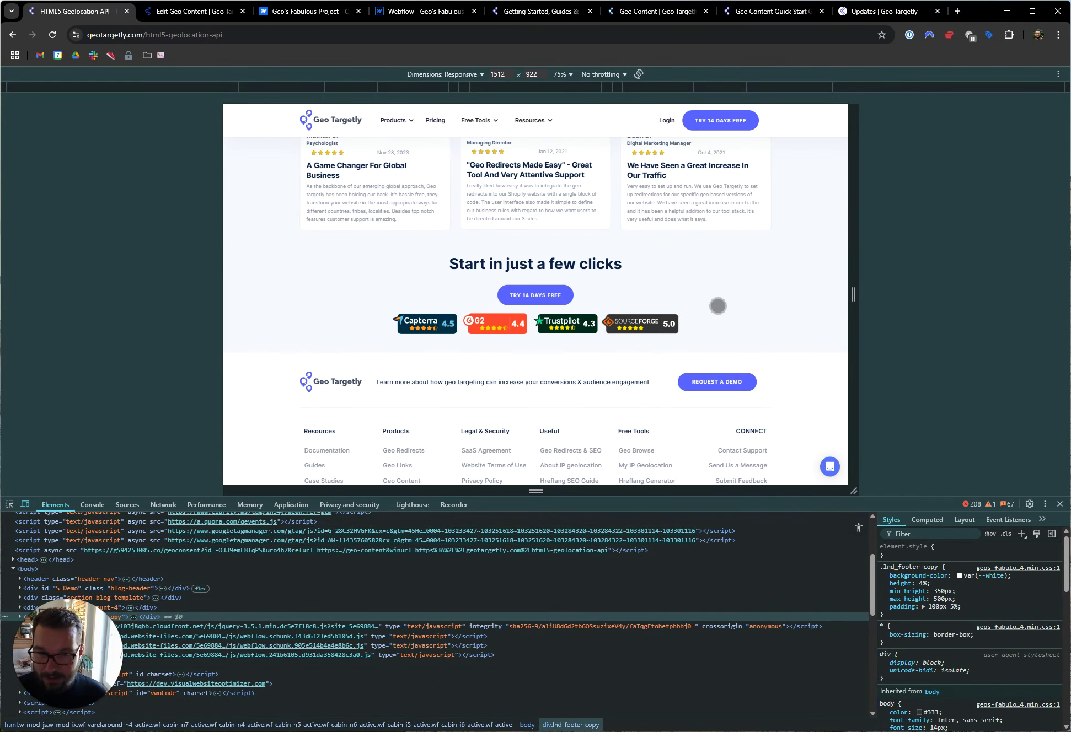
right_click(727, 277)
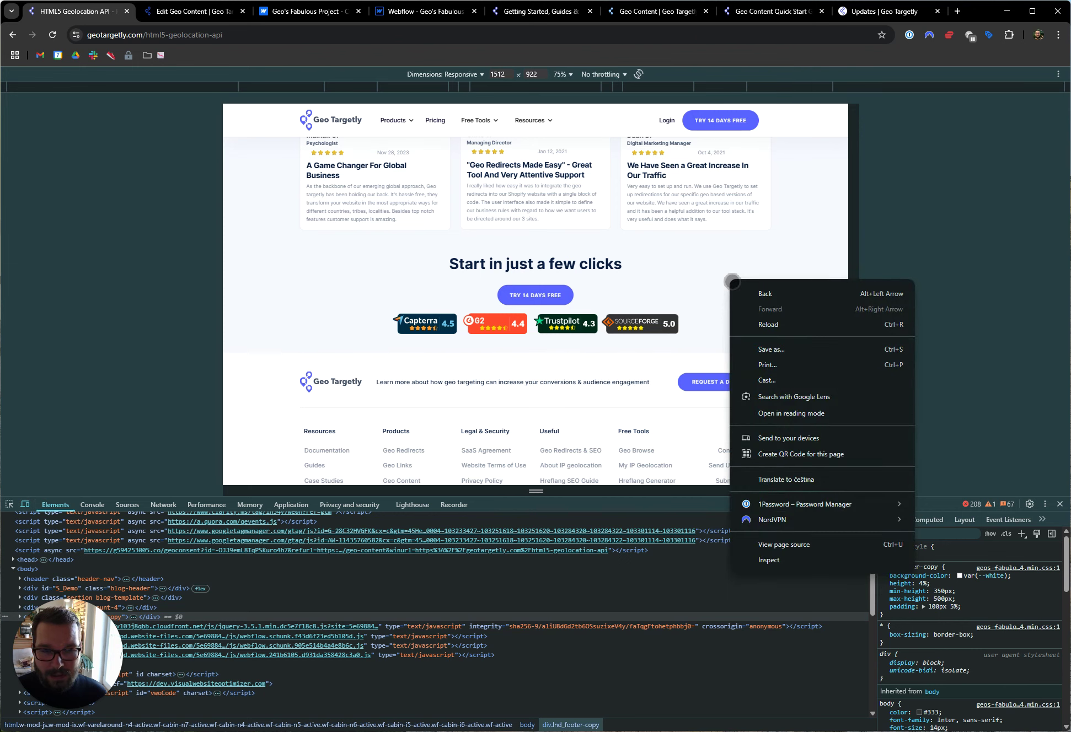
left_click(769, 561)
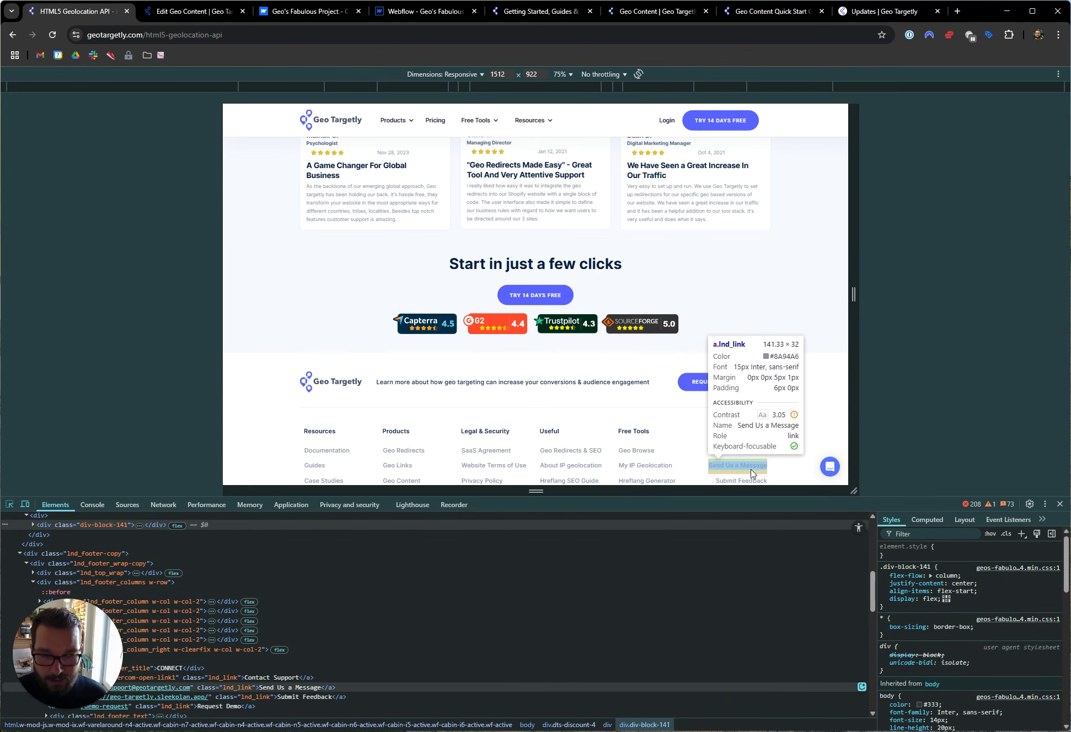
scroll(756, 465, "down", 3)
left_click(753, 413)
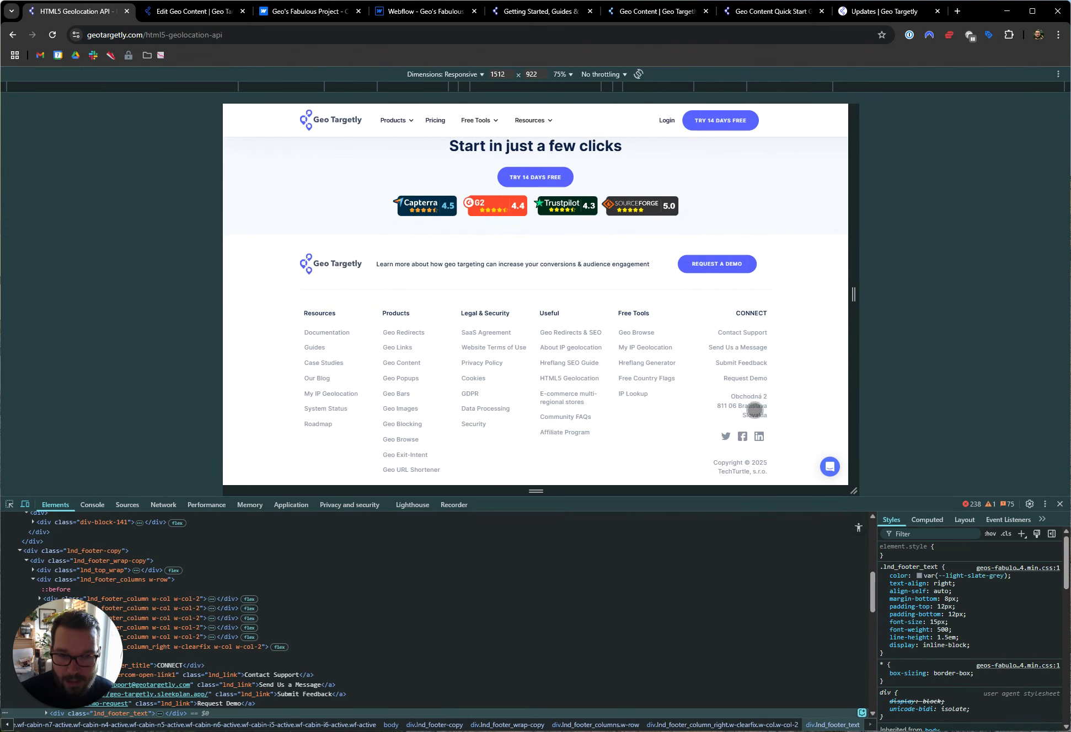
Examine the footer address block's markup in the developer tools, expanding its div to check which class or ID identifies it
scroll(448, 604, "down", 3)
scroll(287, 615, "down", 3)
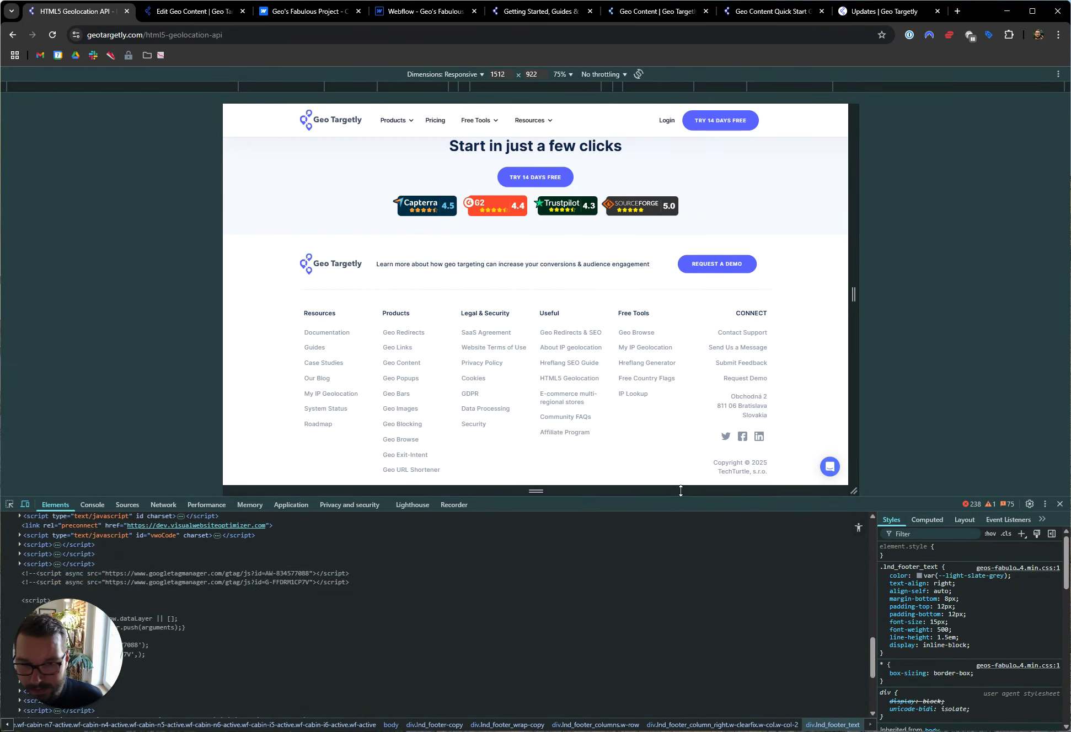
left_click(9, 505)
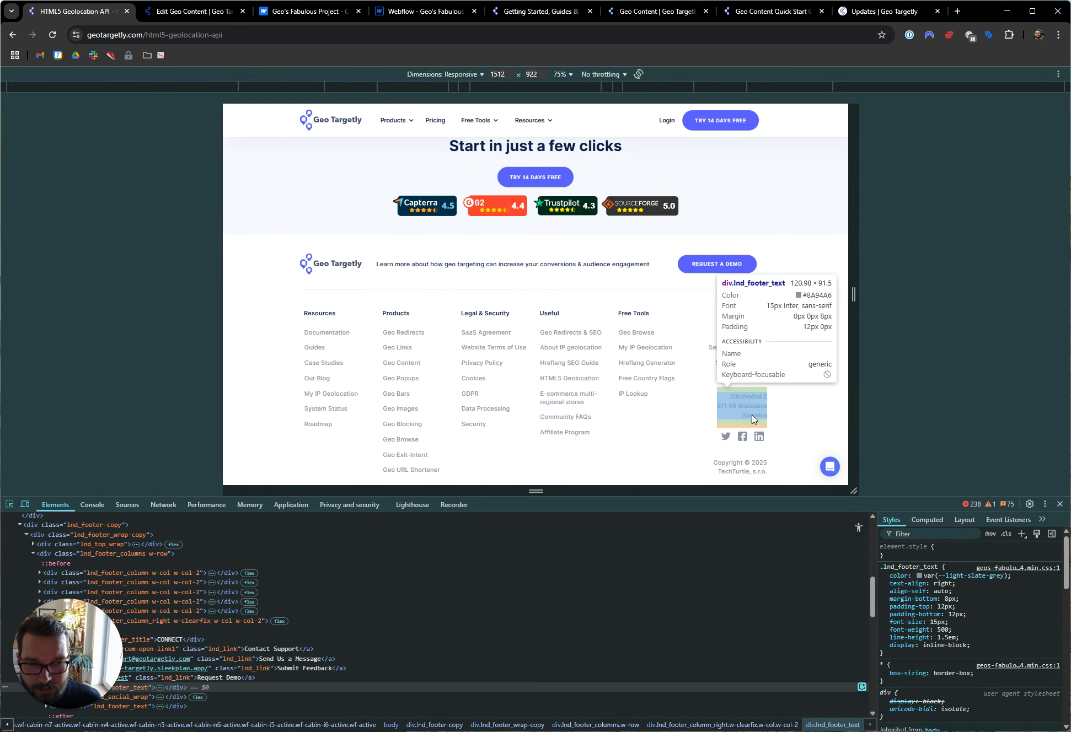
left_click(753, 410)
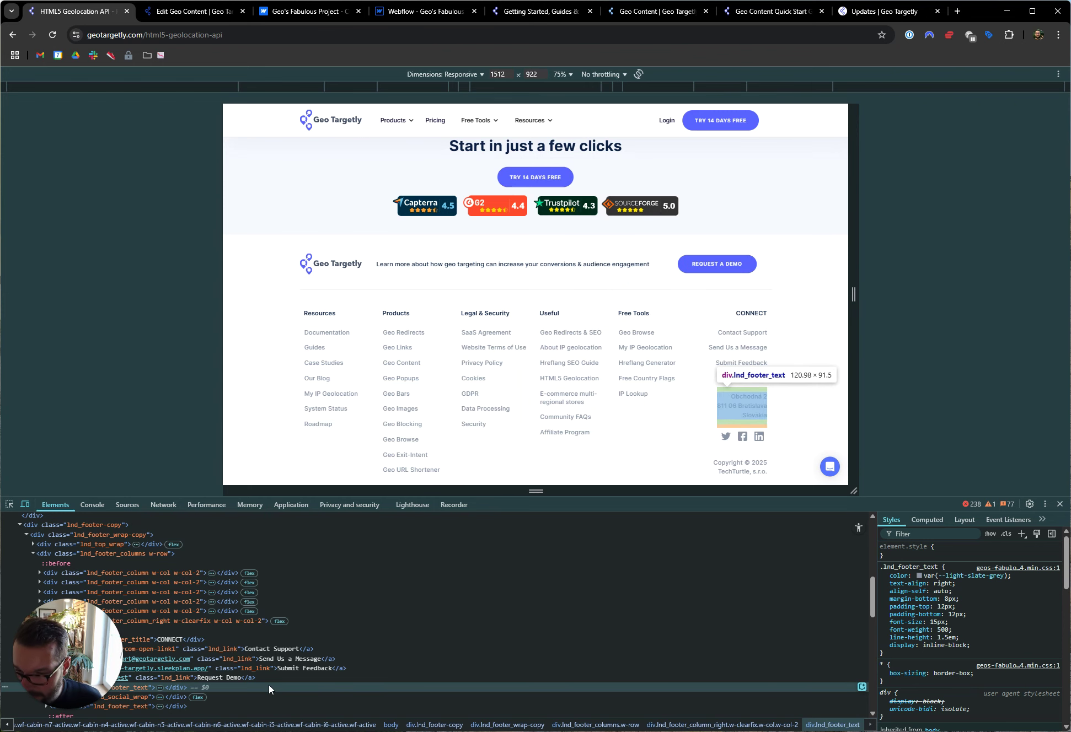
scroll(267, 684, "down", 5)
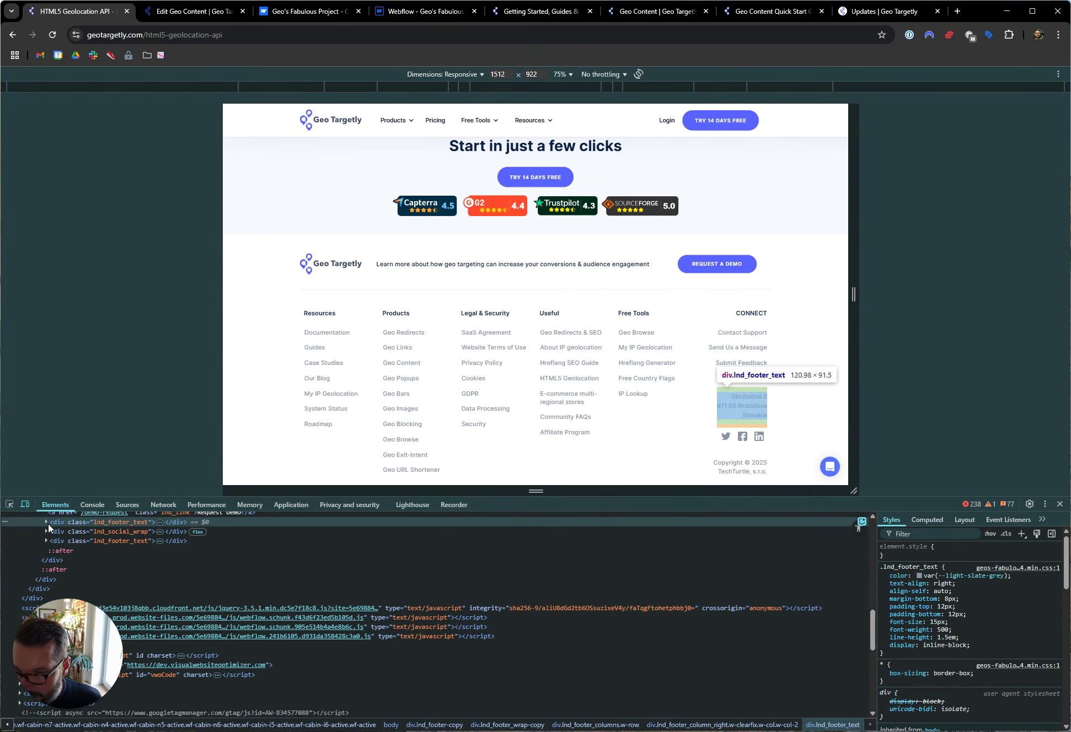
left_click(46, 522)
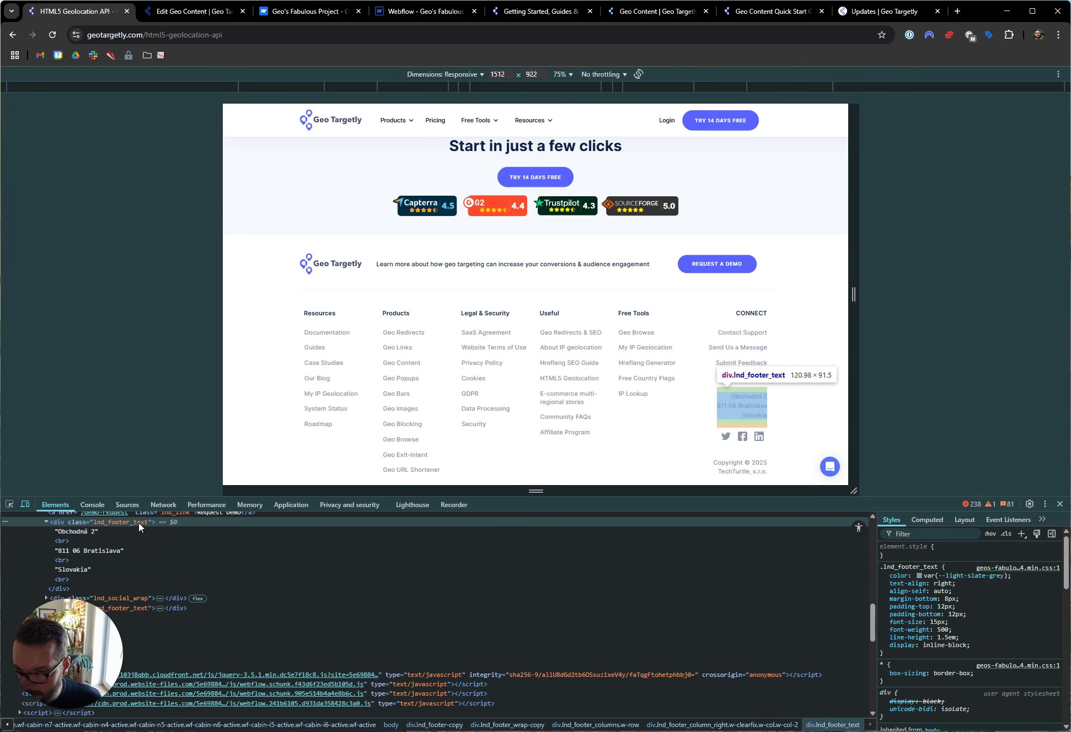
scroll(165, 540, "up", 2)
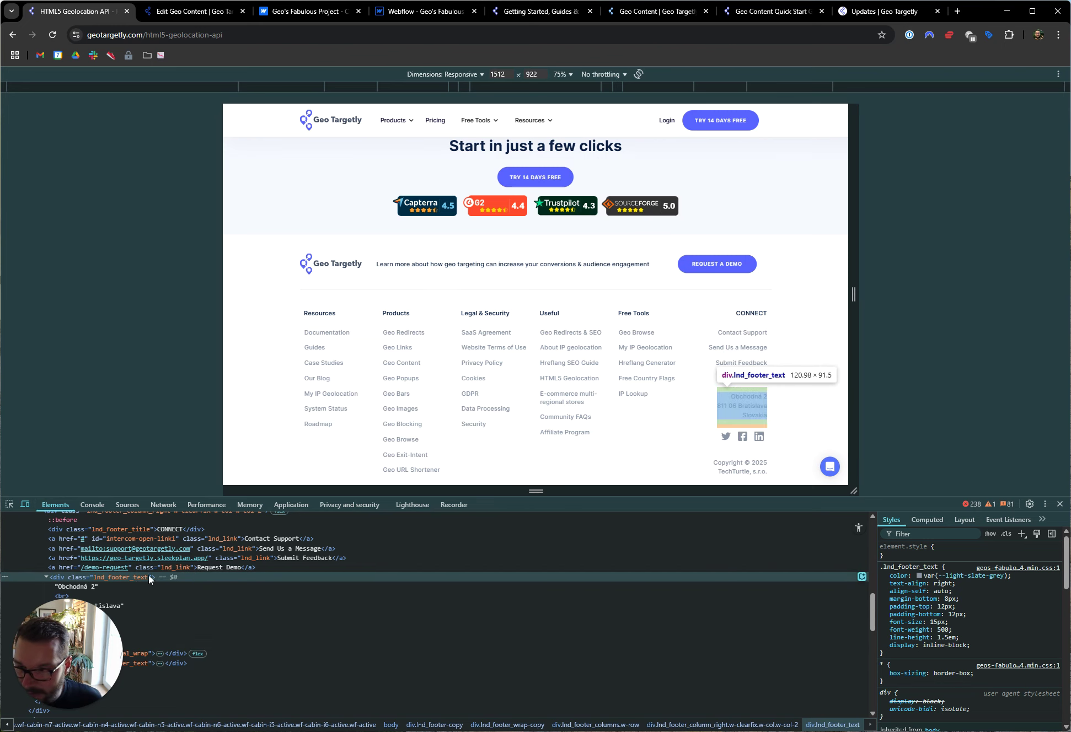
scroll(132, 584, "down", 3)
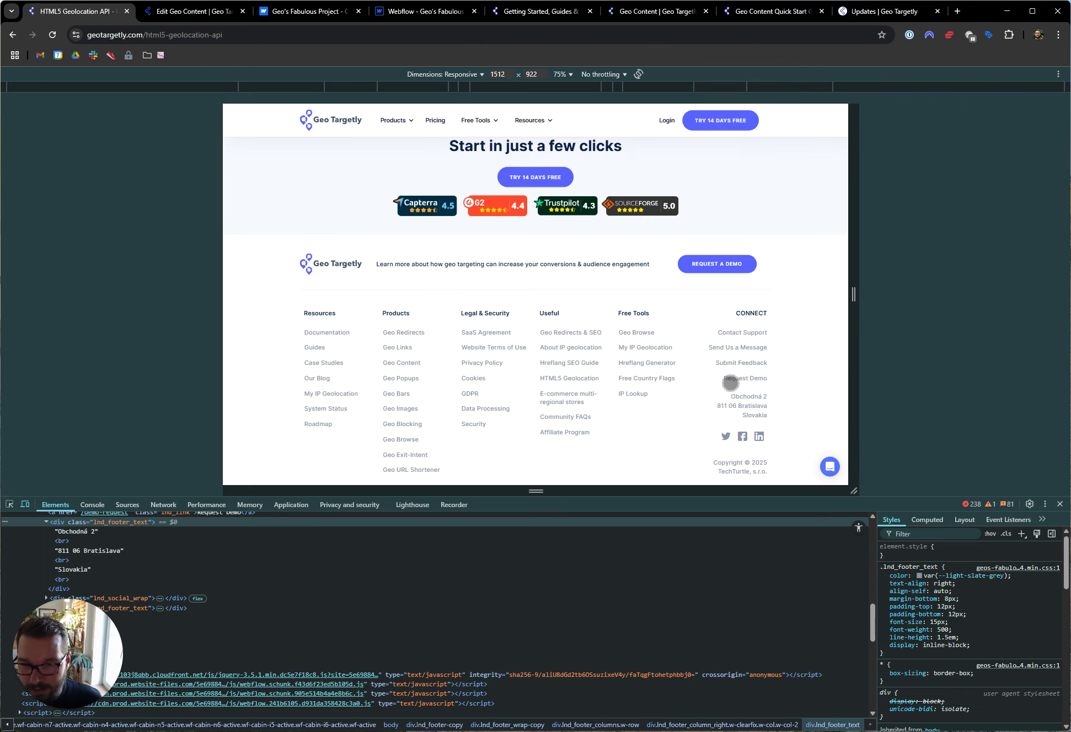
scroll(673, 349, "up", 5)
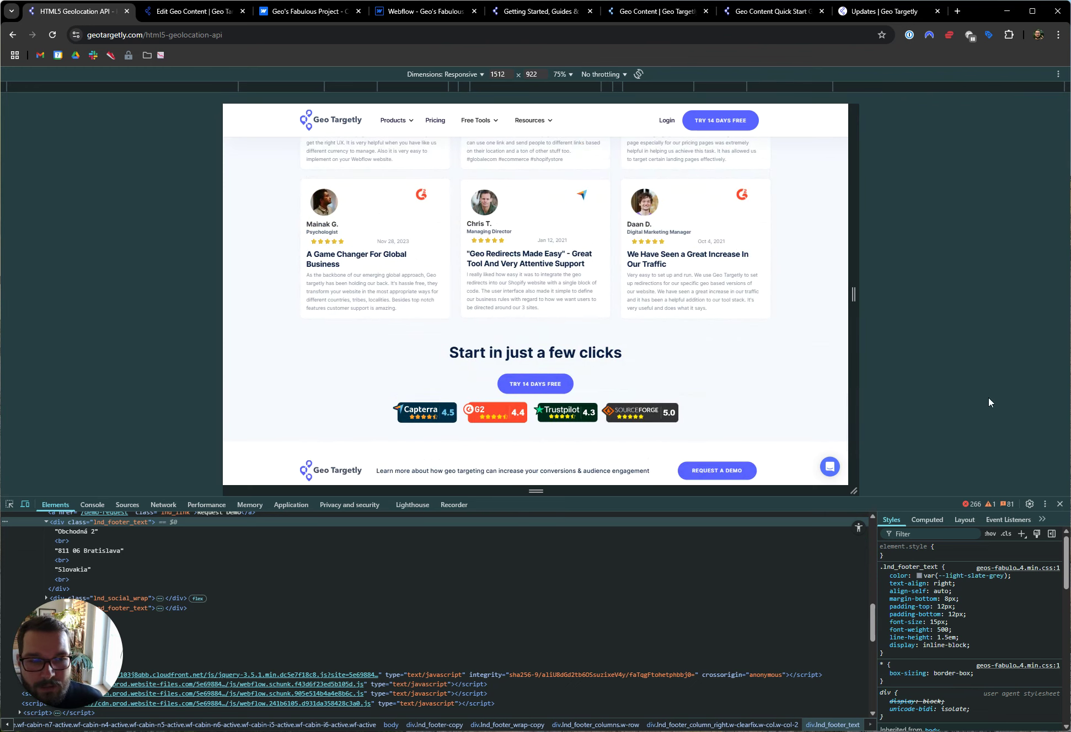
scroll(685, 367, "down", 5)
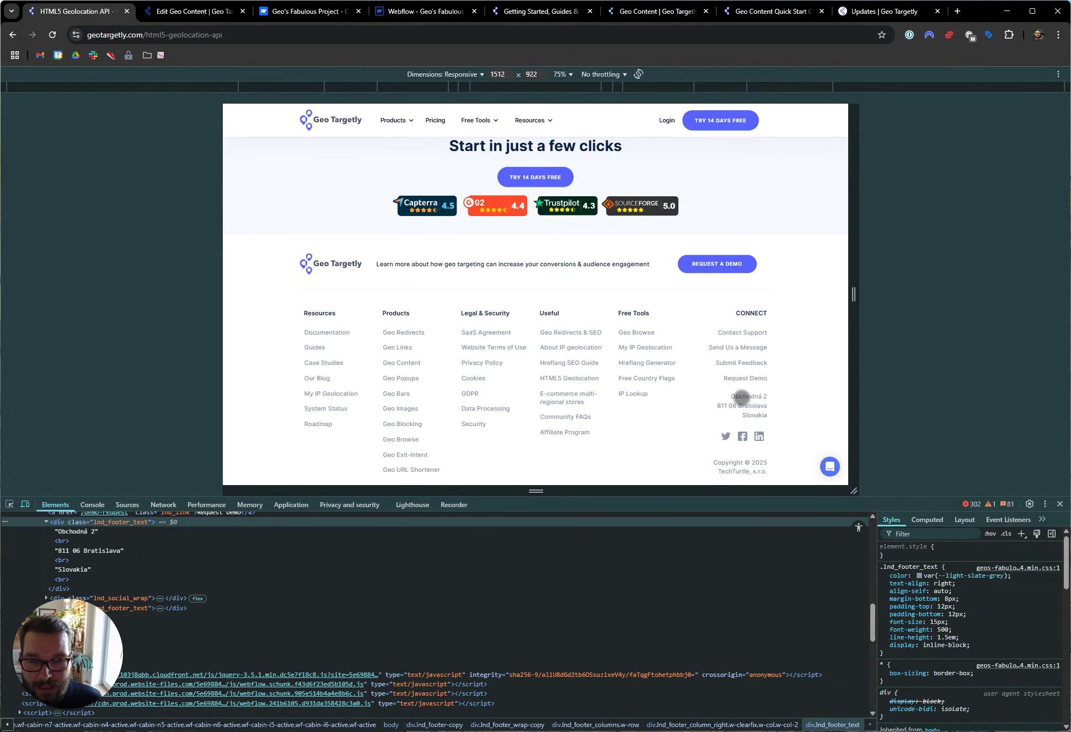
Inspect the Resources dropdown in the live page's header navigation and copy its ID, w-dropdown-toggle-2
scroll(631, 312, "up", 5)
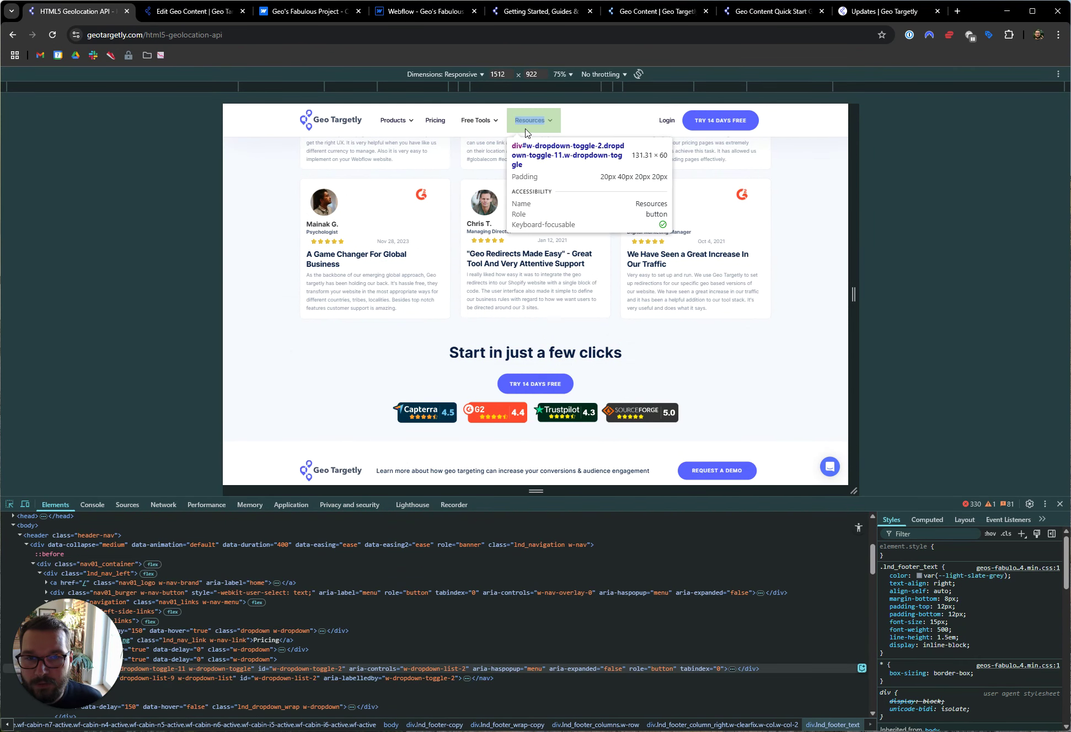
left_click(528, 131)
scroll(293, 582, "down", 1)
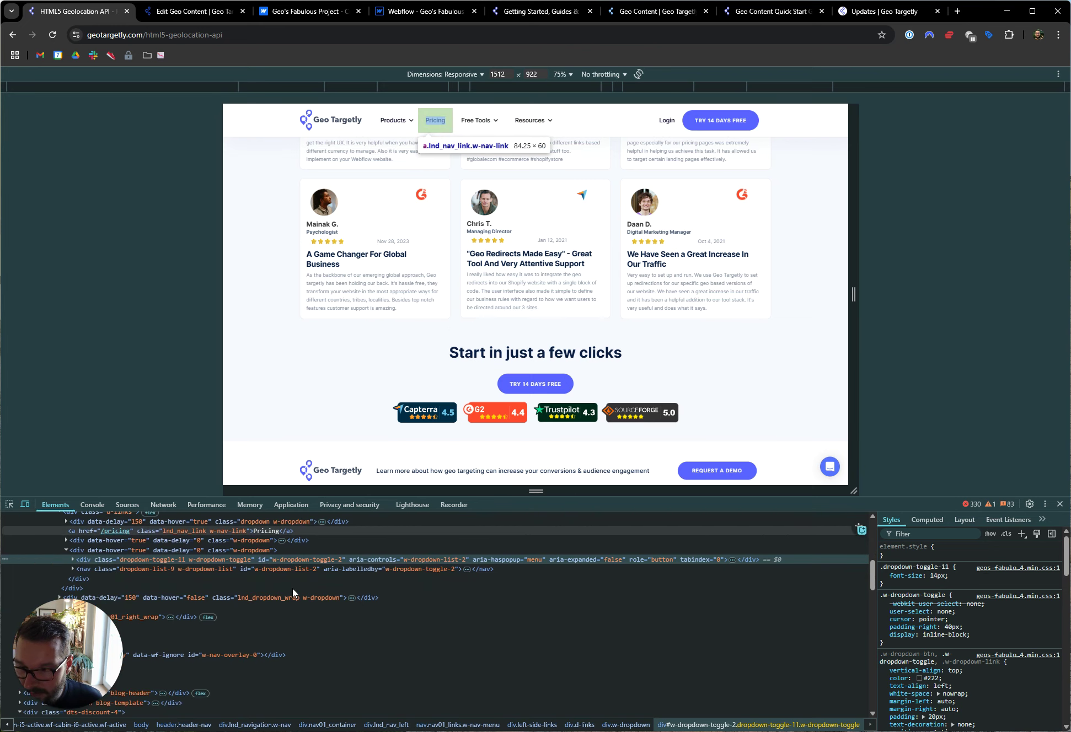
double_click(283, 559)
key("ctrl+c")
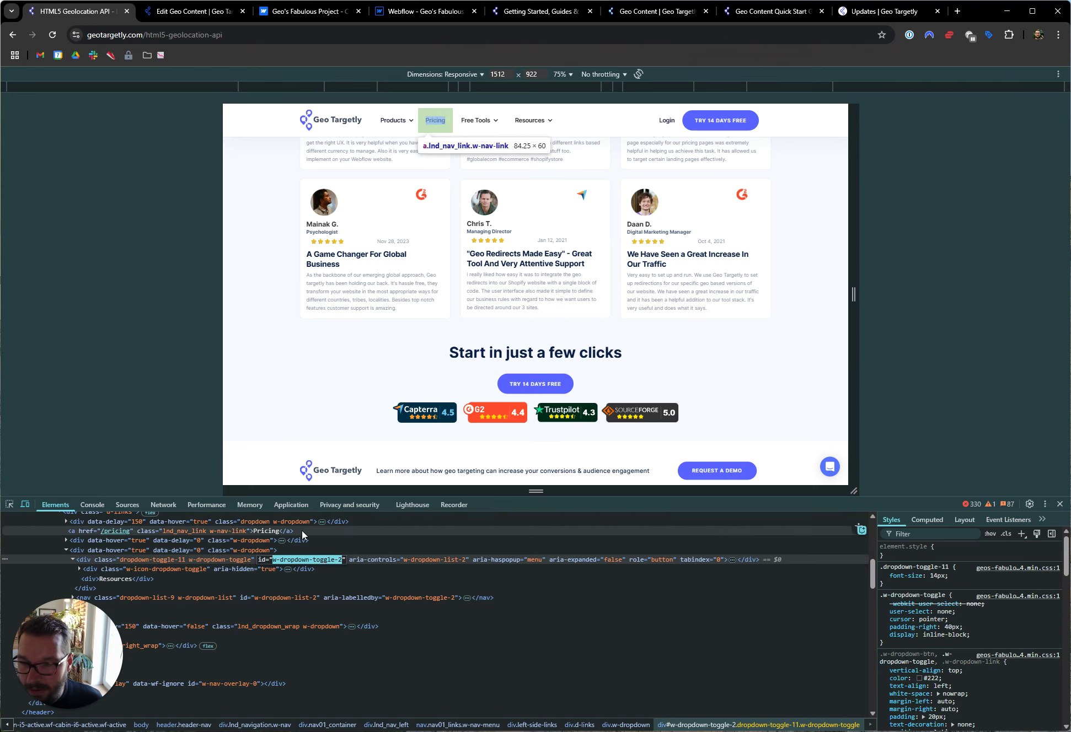
scroll(301, 530, "up", 1)
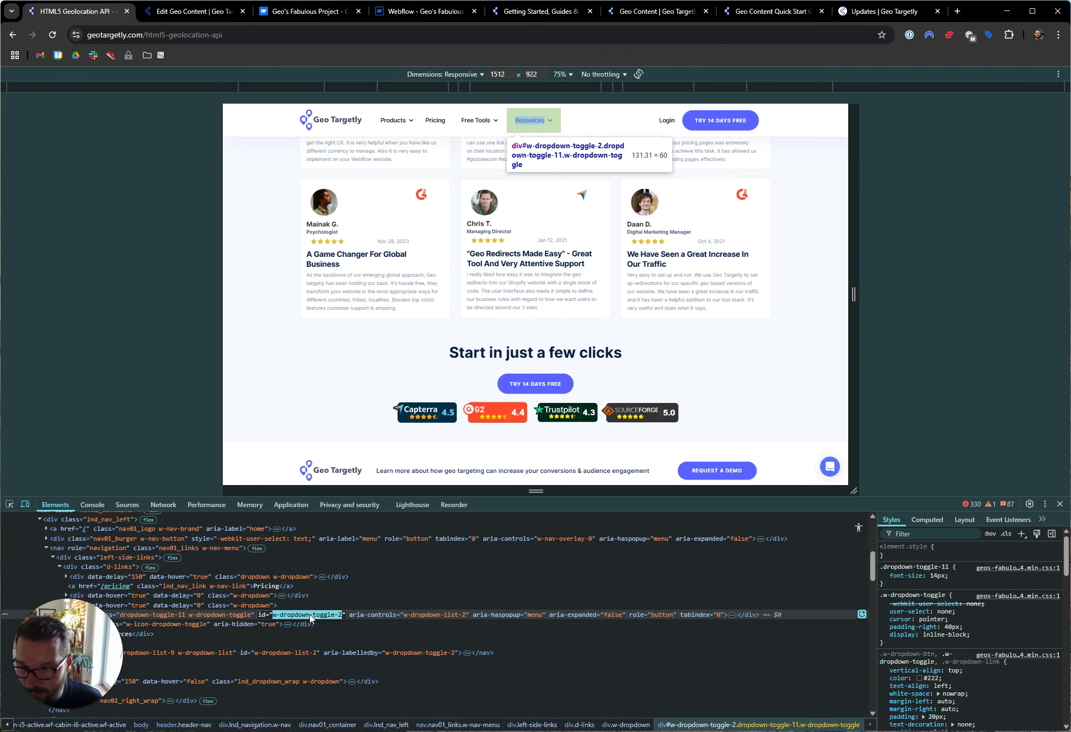
In the Geo Content location segments, enter w-dropdown-toggle-2 as the CSS ID to hide for the US segment
left_click(204, 13)
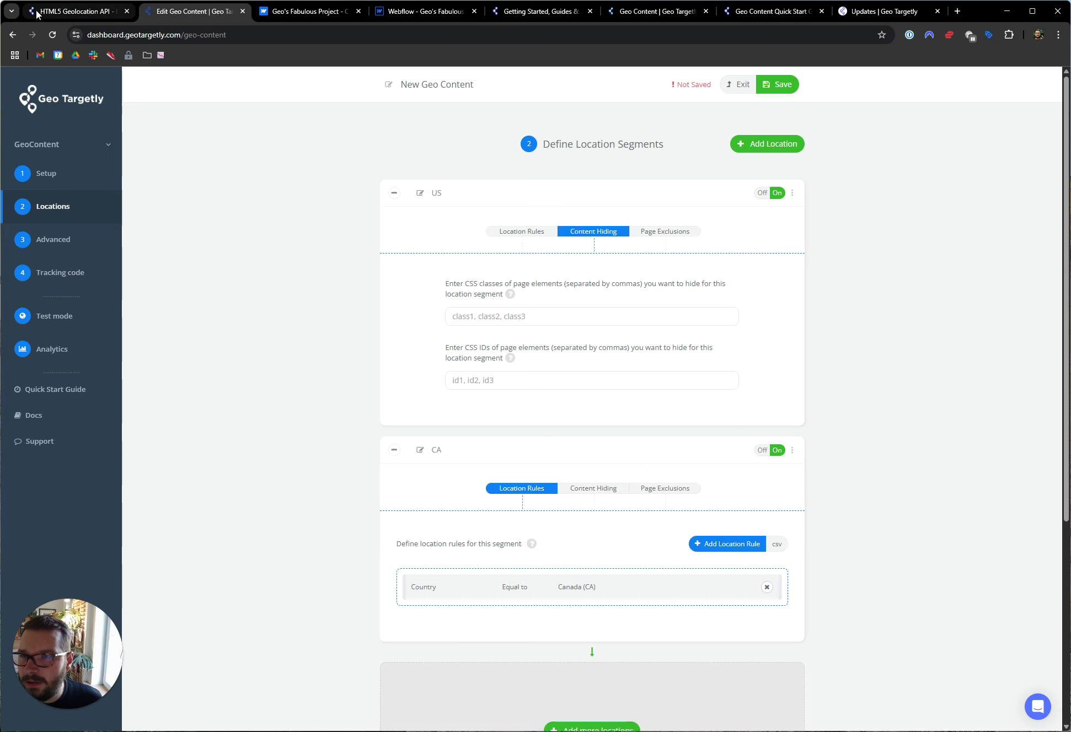
left_click(77, 11)
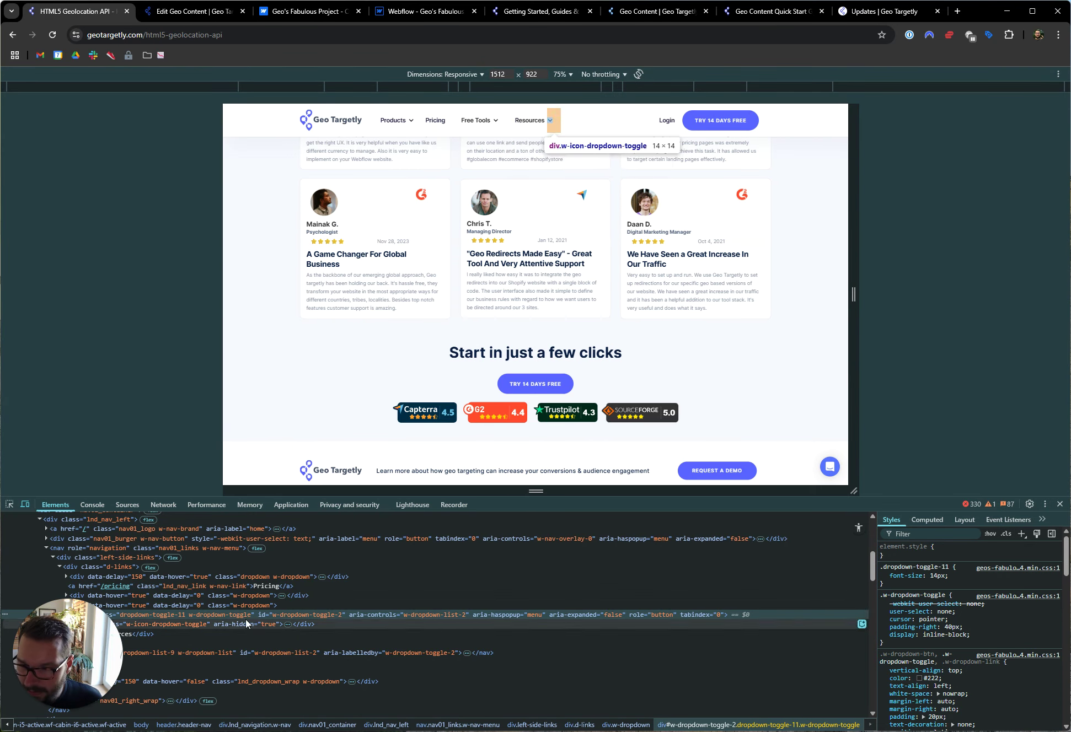
left_click(193, 11)
left_click(539, 385)
key("ctrl+v")
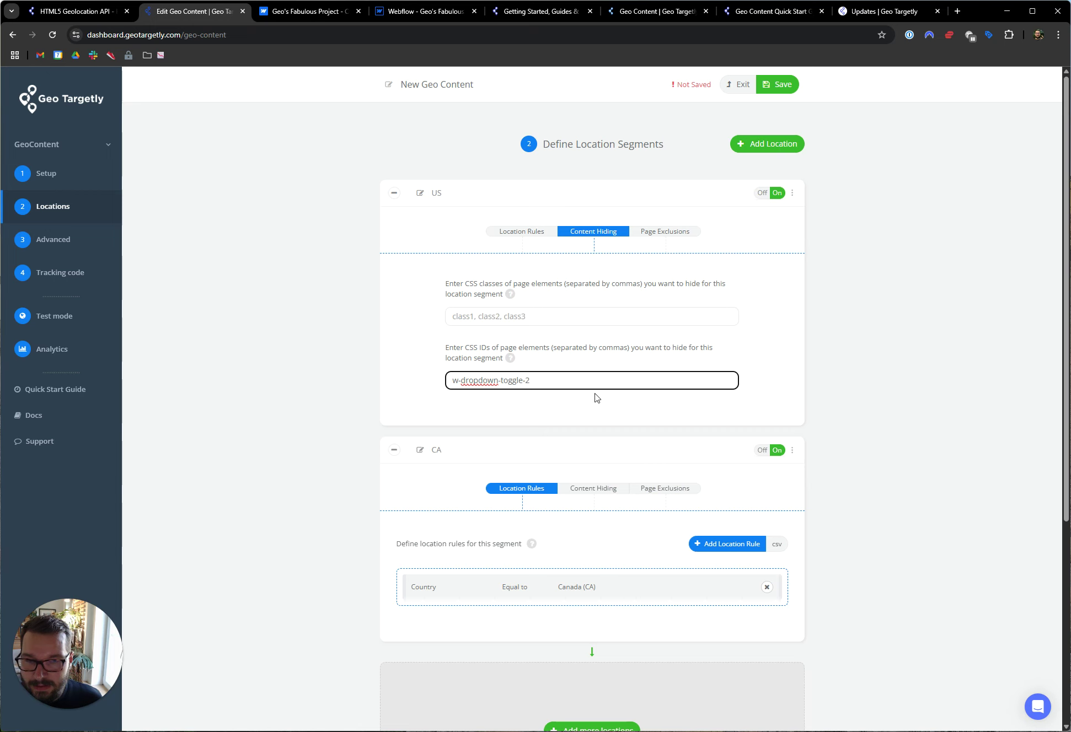
Enter w-dropdown-toggle-1 as the CSS ID to hide for the CA segment, and save the Geo Content
left_click(594, 488)
left_click(539, 630)
key("ctrl+v")
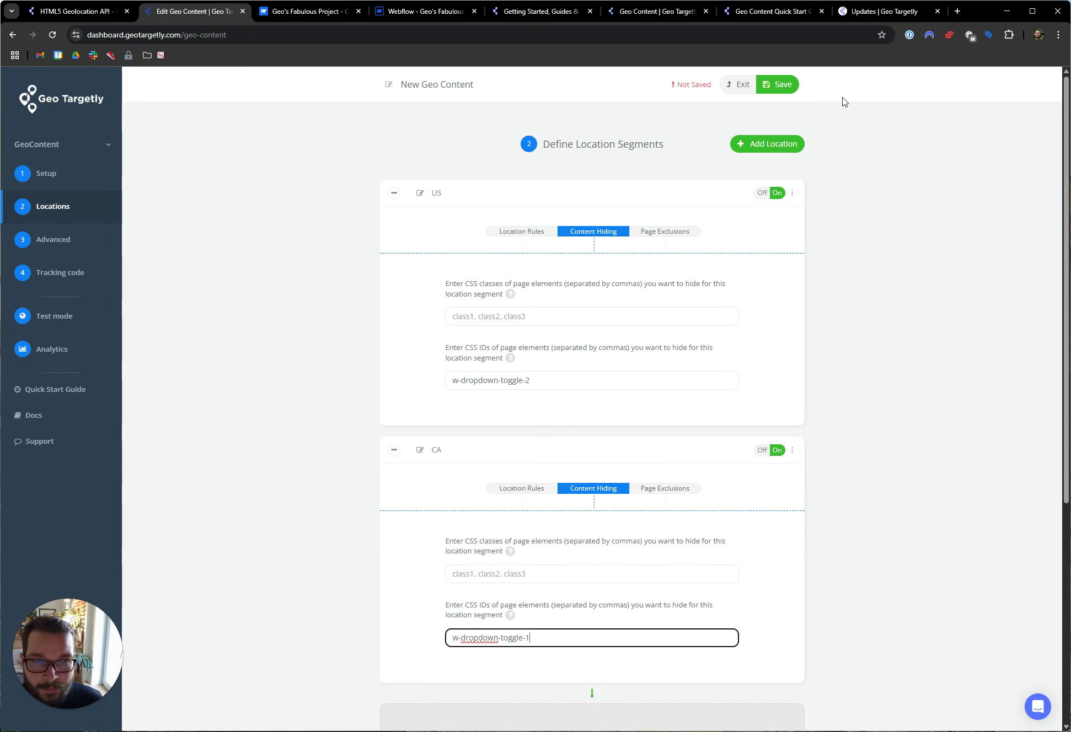
left_click(779, 84)
left_click(581, 394)
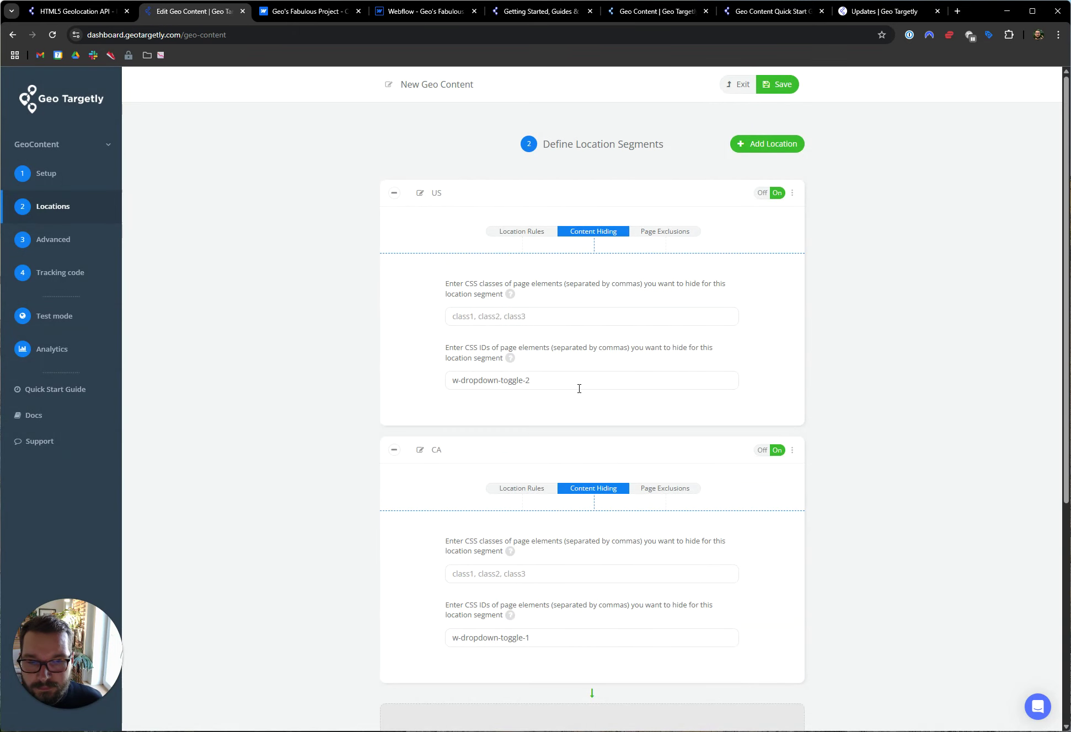
Close the developer tools on the live HTML5 Geolocation API page and reload the page
left_click(88, 11)
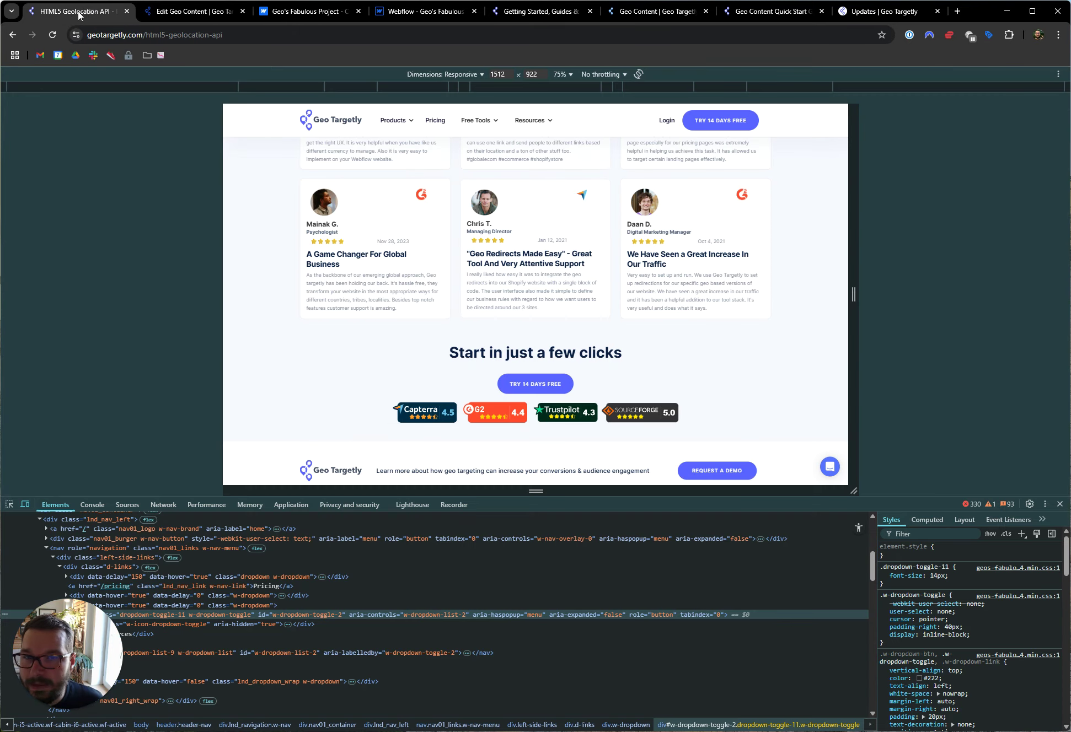
left_click(1058, 504)
scroll(897, 242, "up", 20)
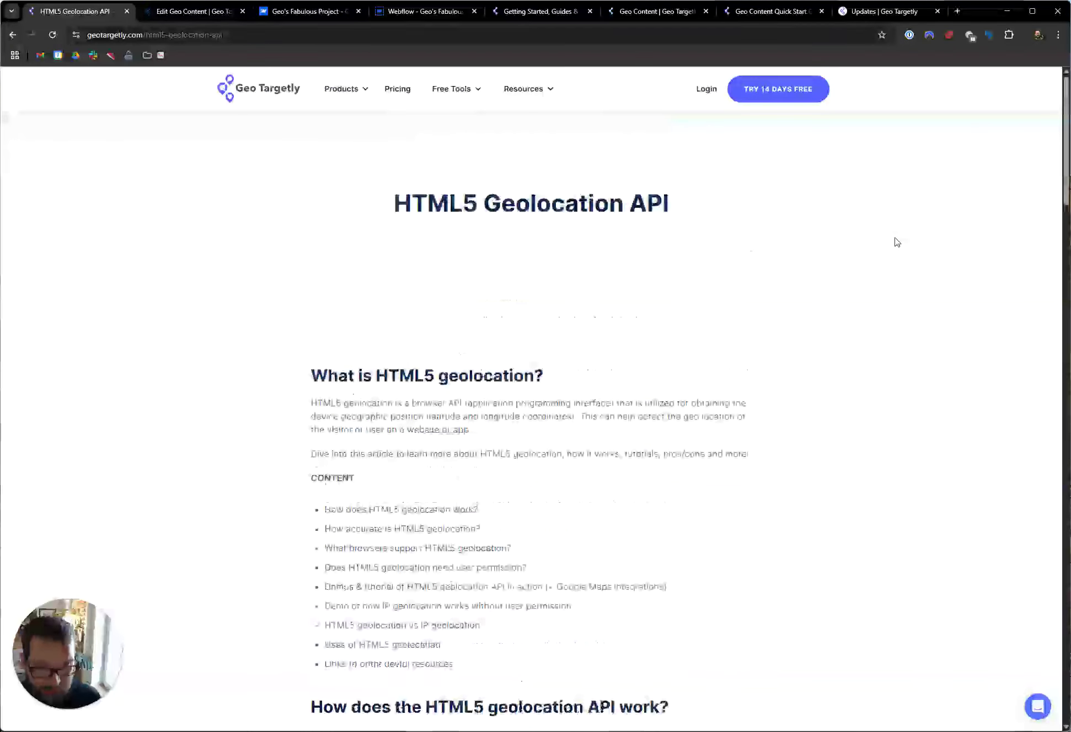
left_click(48, 35)
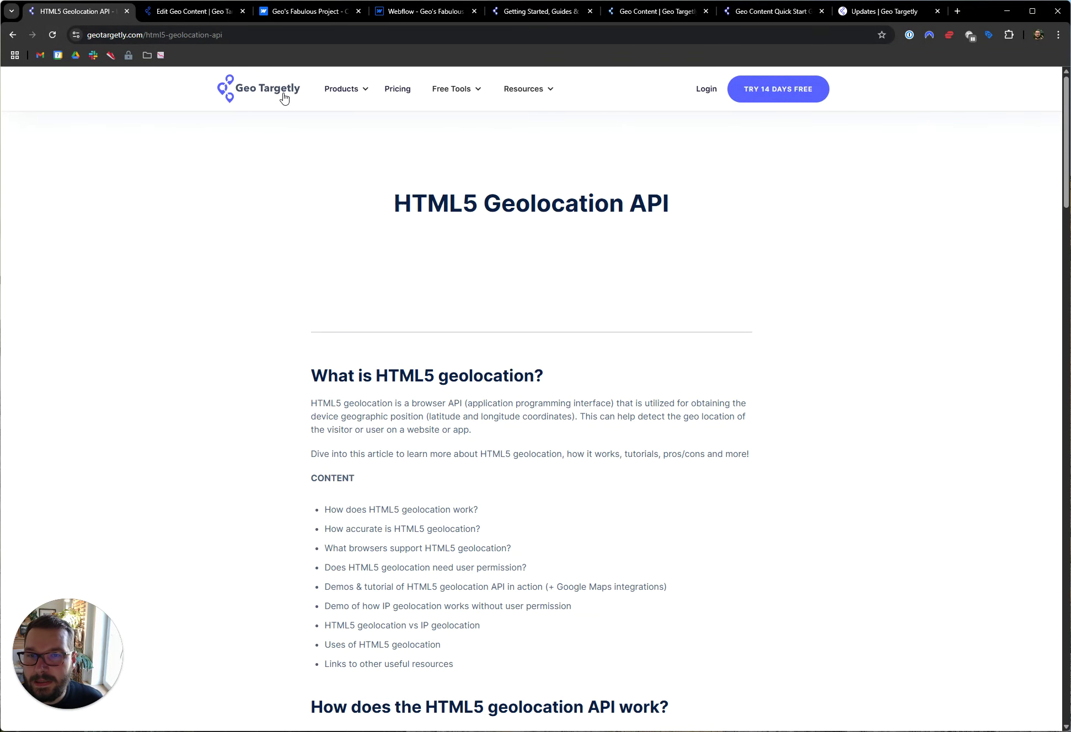
Connect the VPN to USA - Dallas and reload the live page to check its header navigation
left_click(946, 36)
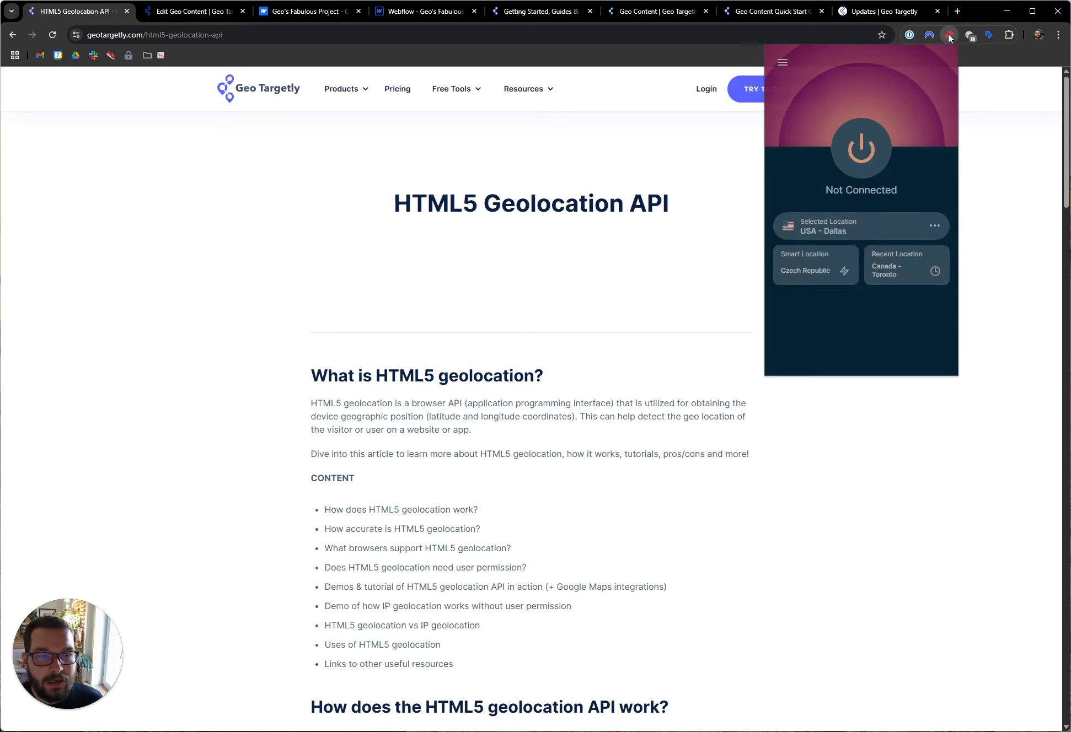
left_click(839, 226)
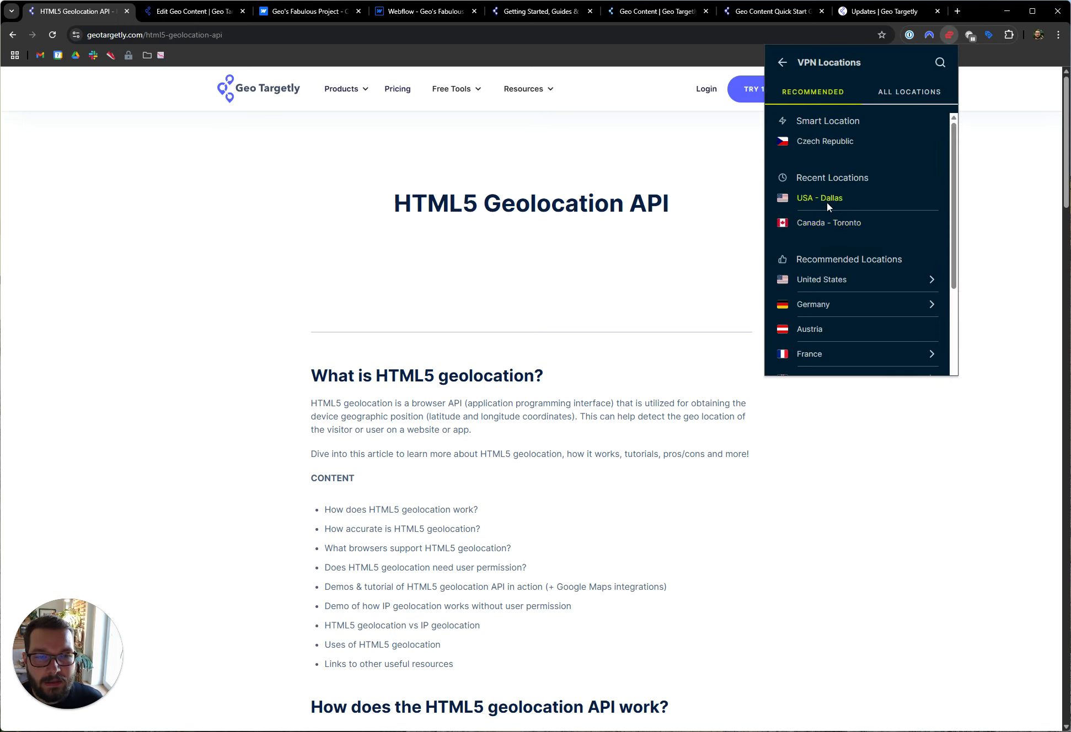
left_click(826, 202)
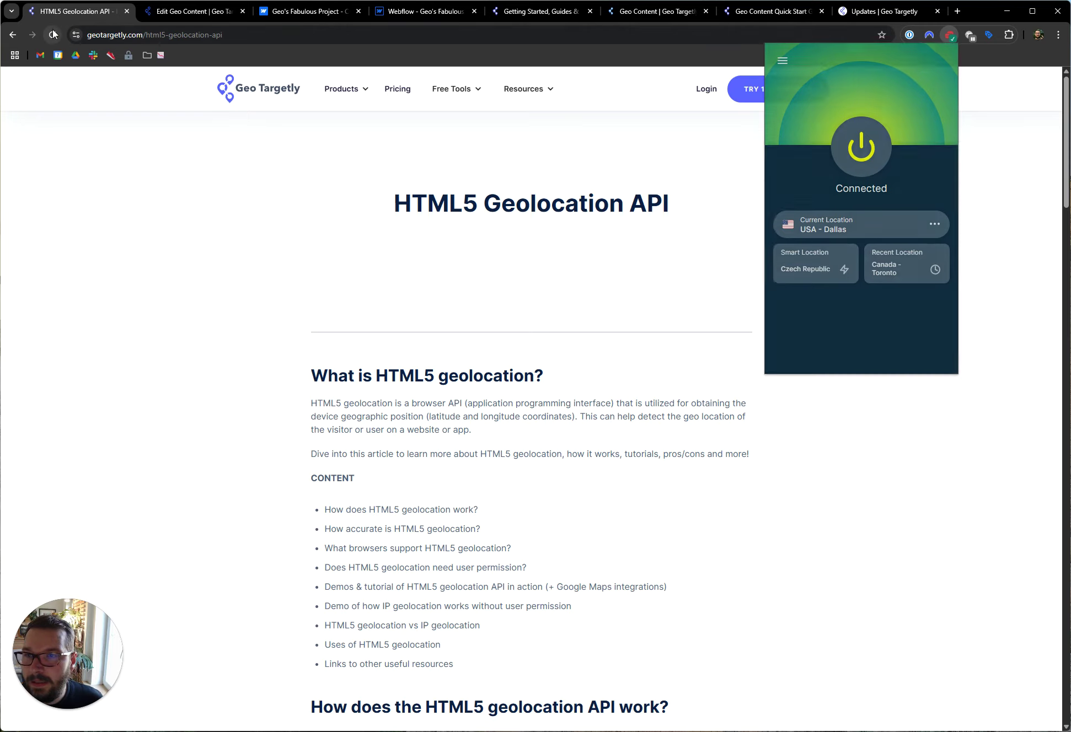
left_click(53, 34)
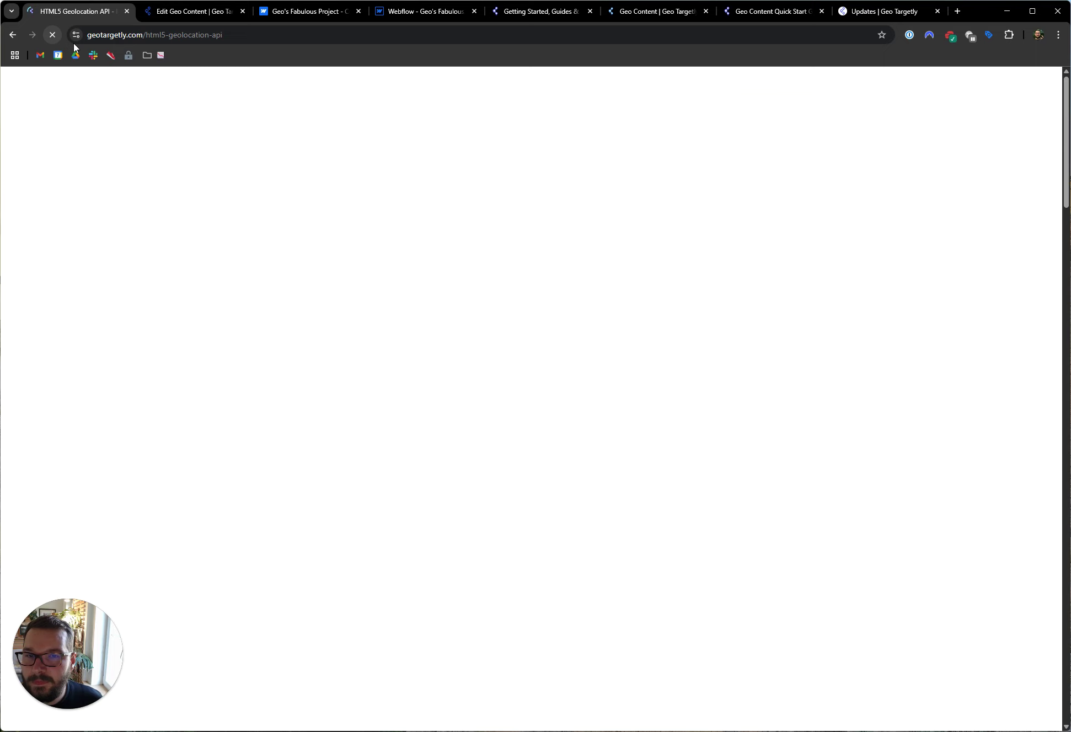
mouse_move(488, 96)
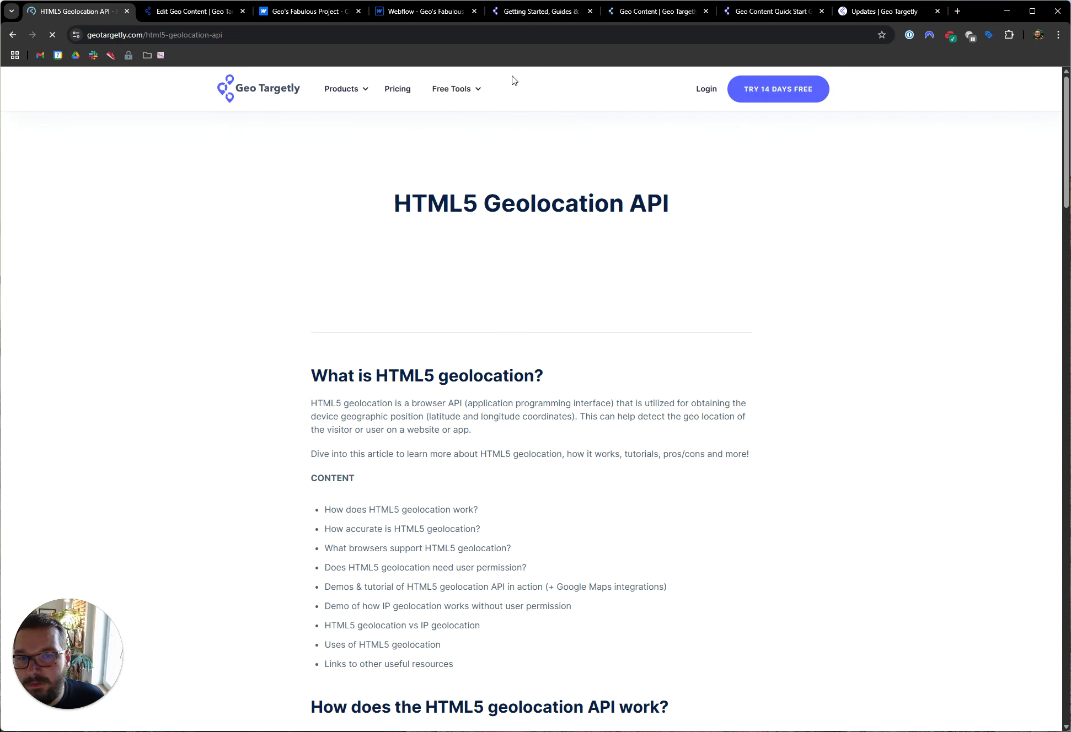
Switch the VPN to Canada - Toronto and reload the live page to check its header navigation
left_click(951, 37)
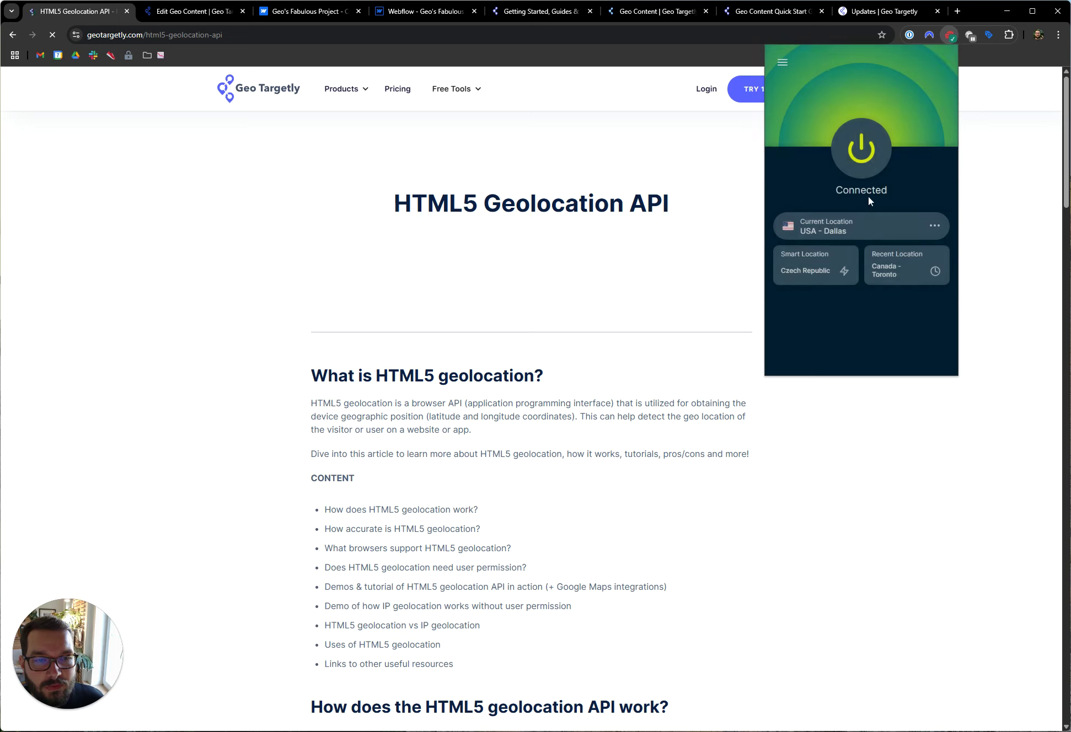
left_click(855, 236)
left_click(822, 224)
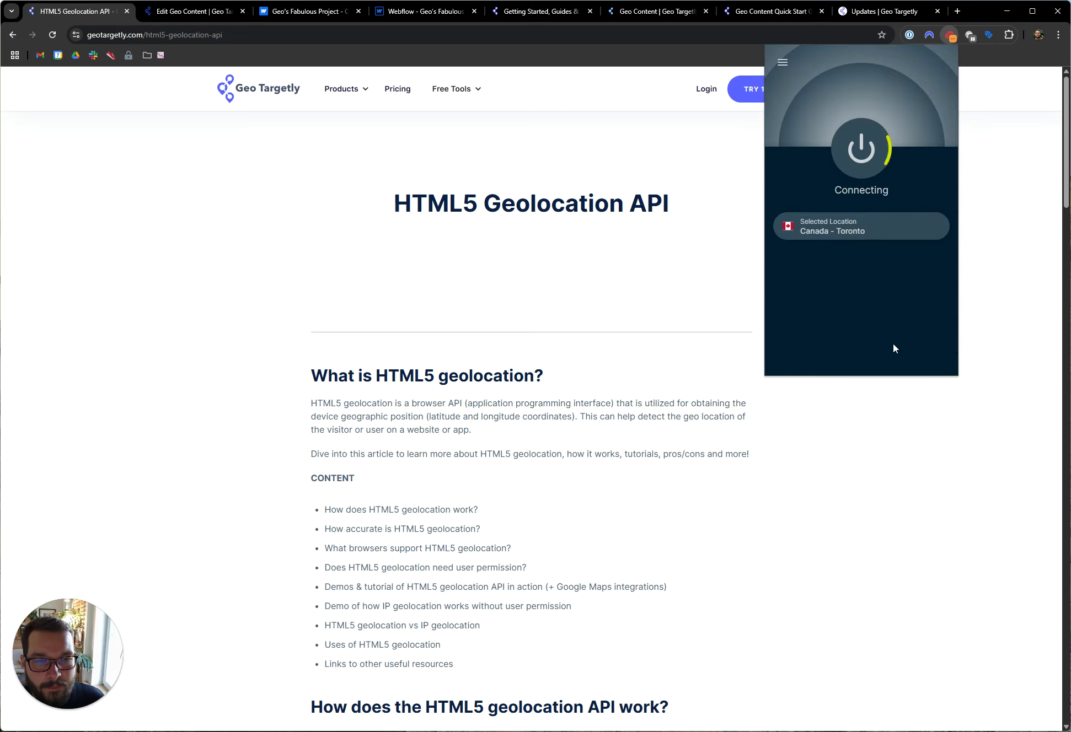
left_click(924, 470)
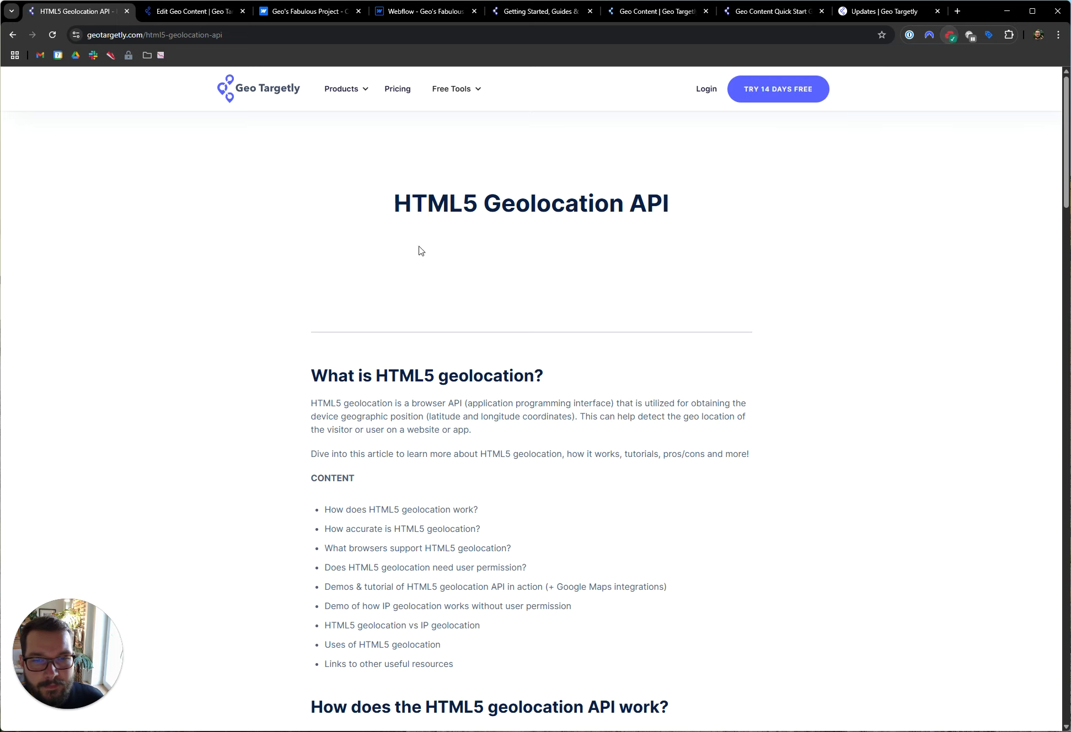
left_click(52, 35)
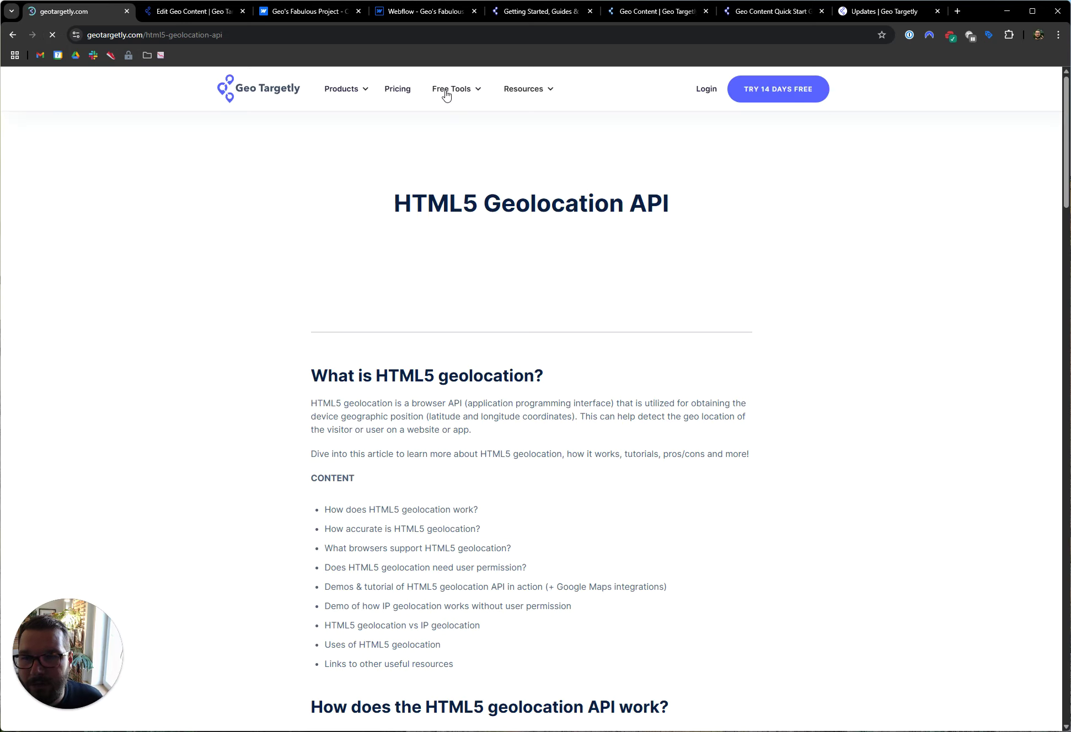
mouse_move(454, 100)
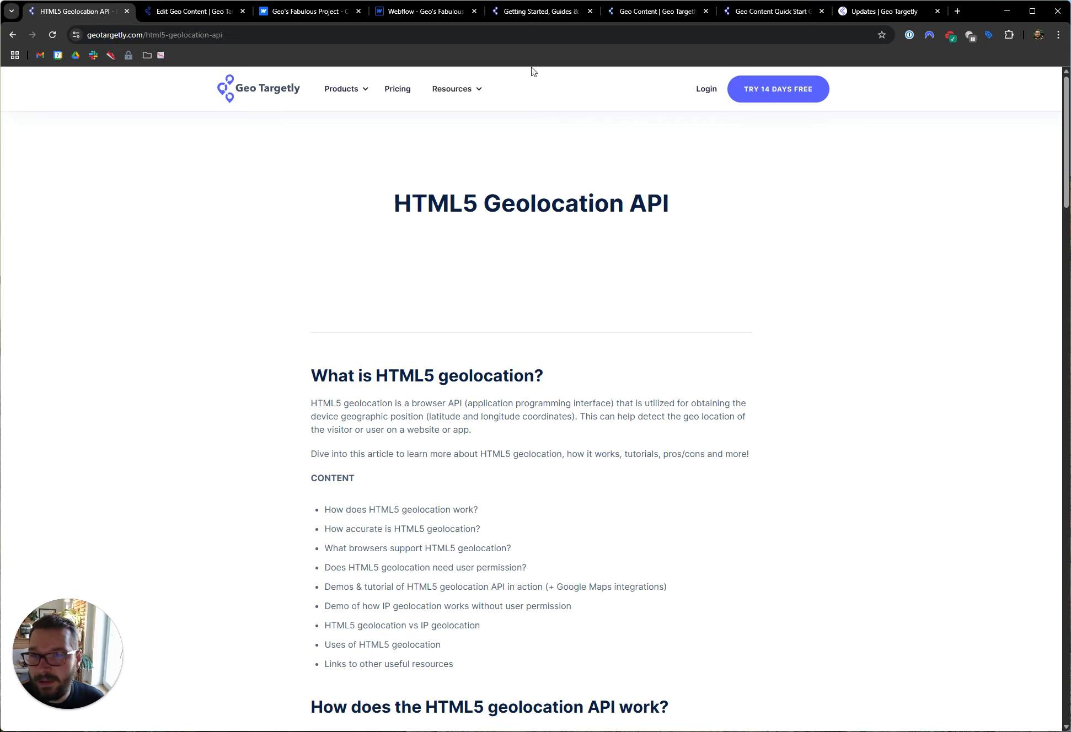
Set the Geo Content integration method to changing specific text throughout the page, and continue to the location segments
left_click(184, 12)
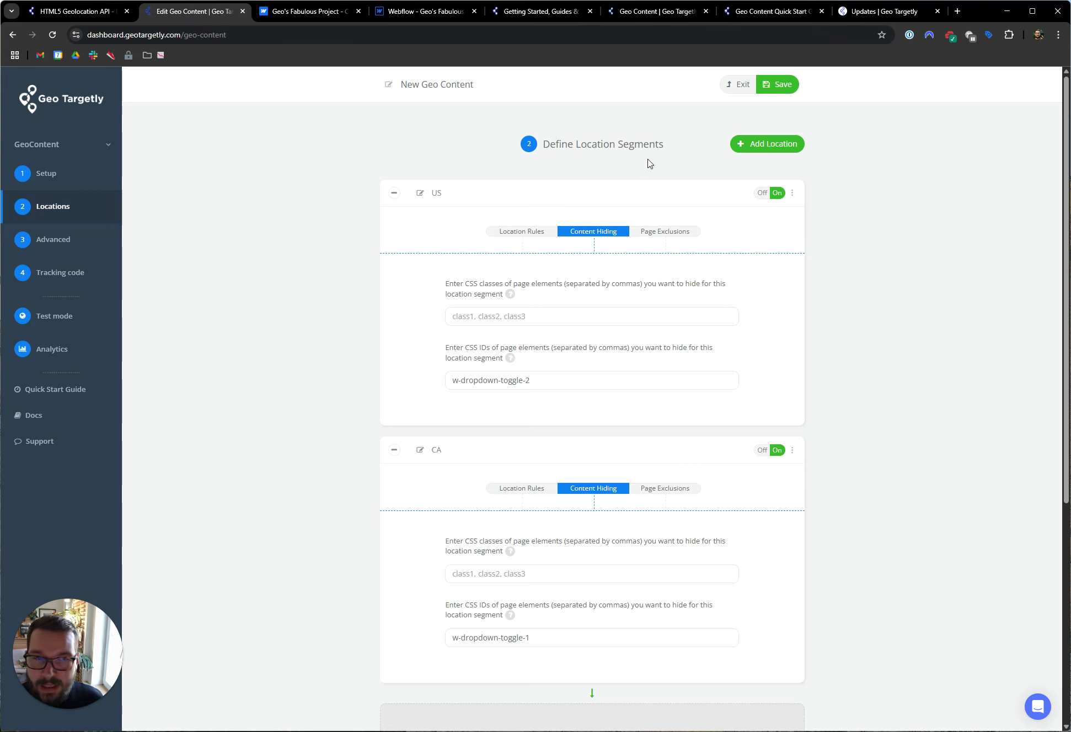
left_click(63, 183)
left_click(429, 574)
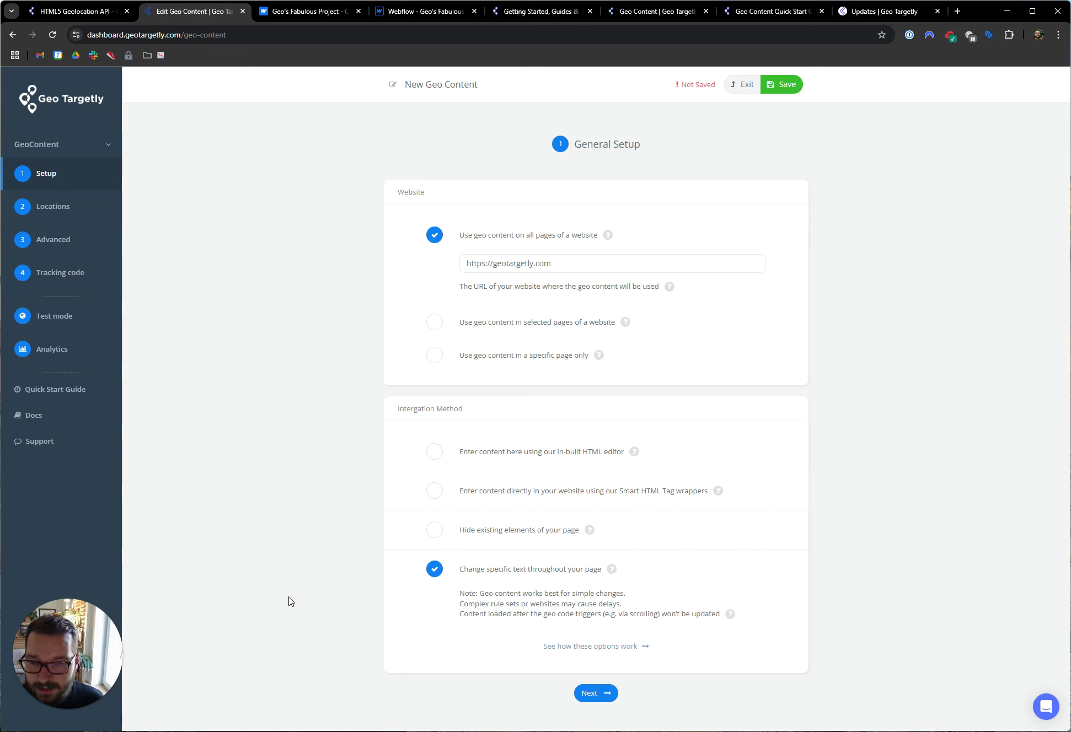
left_click_drag(455, 598, 521, 596)
left_click(521, 597)
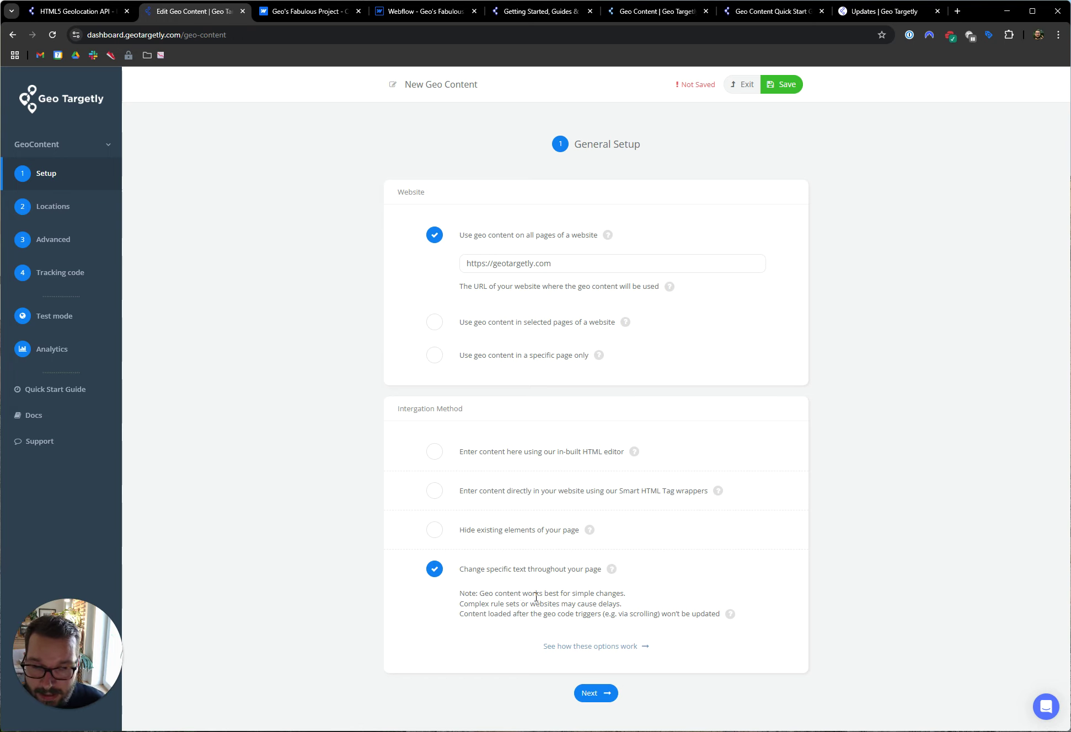
left_click(596, 696)
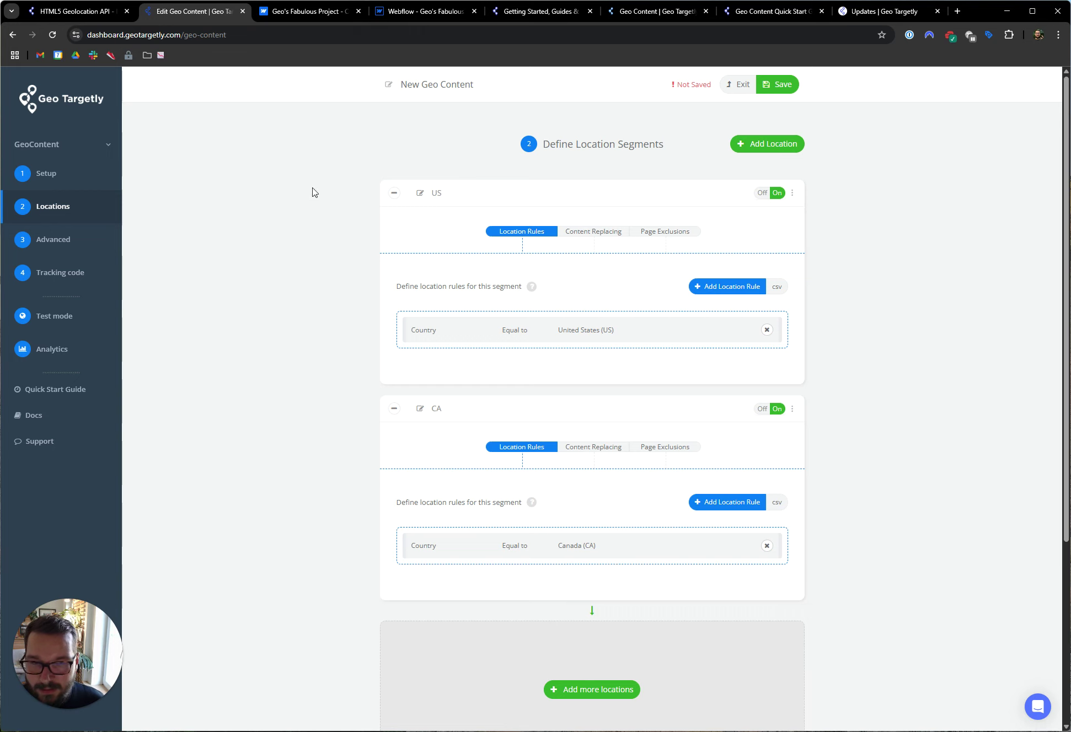
Open the US segment's content replacement rules, and copy the street line from the footer address of the live HTML5 Geolocation API page
left_click(590, 233)
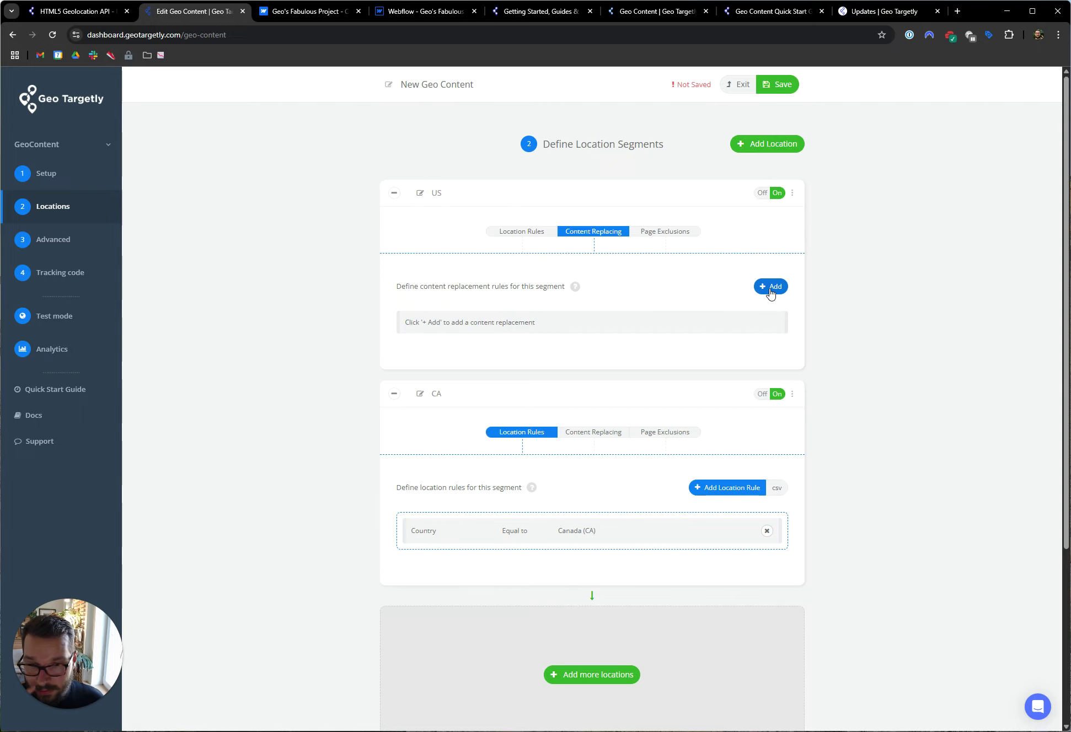
left_click(82, 11)
scroll(991, 260, "down", 4)
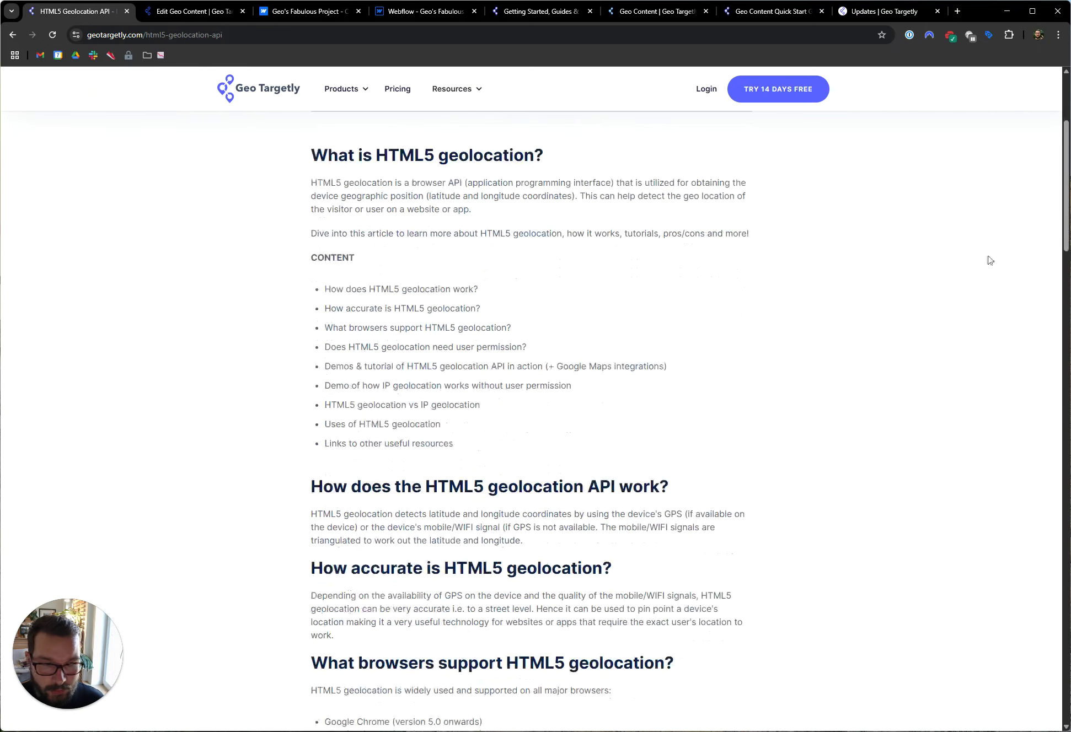
left_click_drag(1064, 168, 1049, 674)
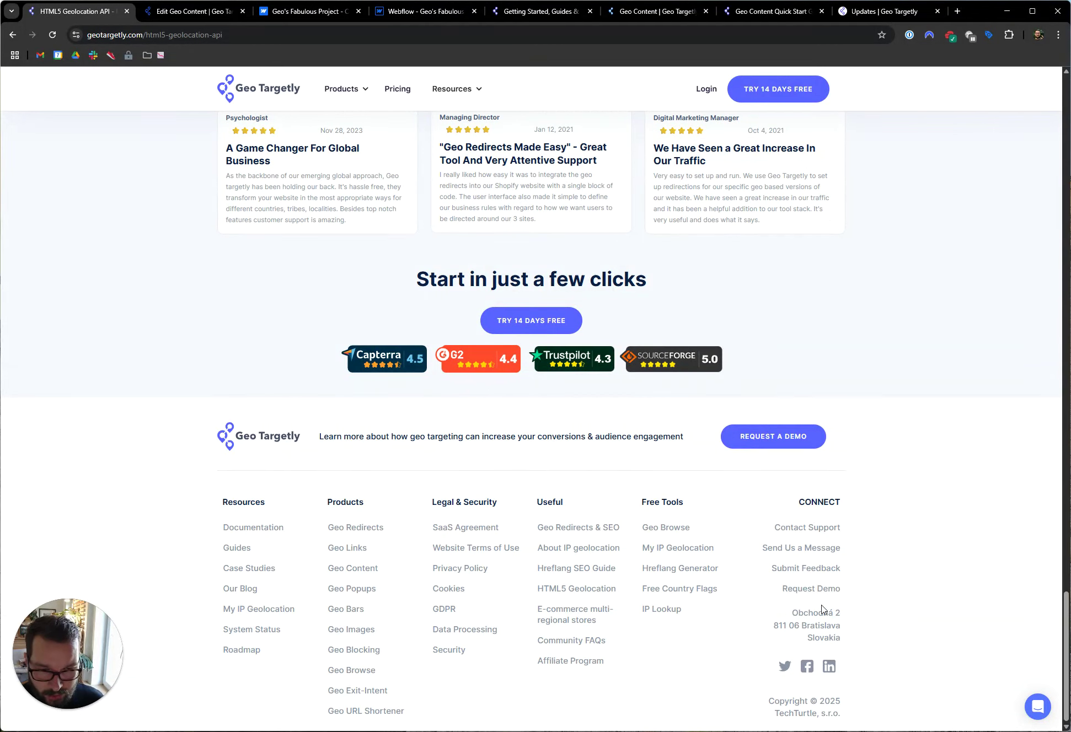
left_click_drag(789, 613, 842, 622)
key("ctrl+c")
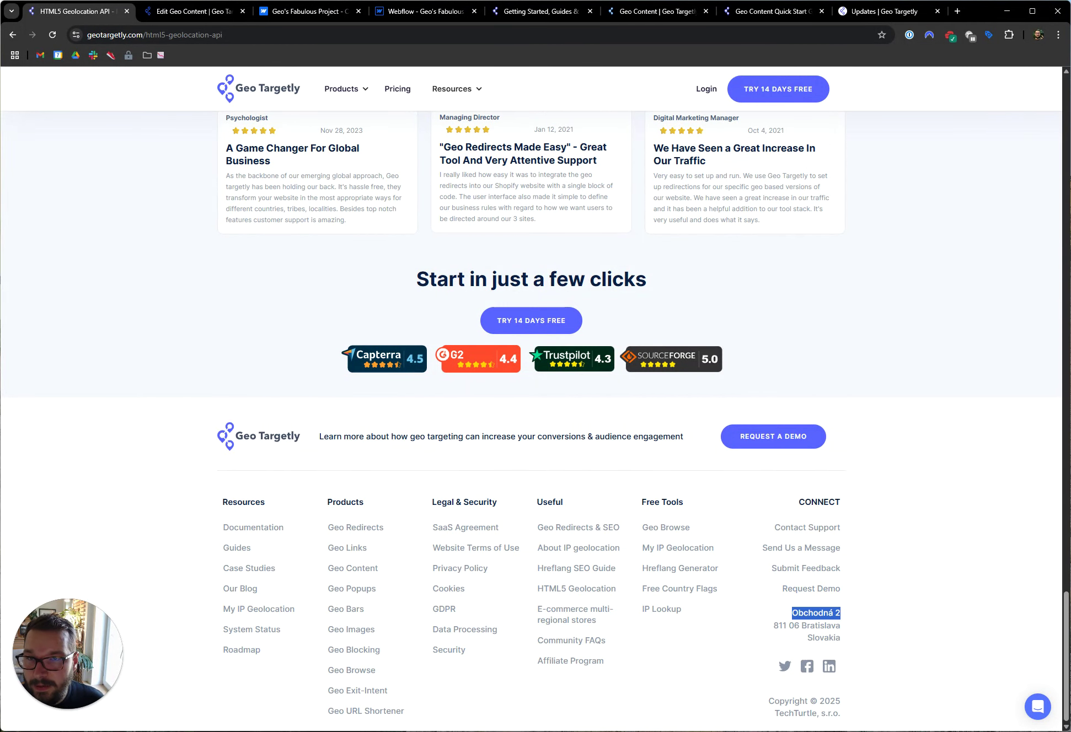
Add a content replacement rule to the US segment that replaces the copied footer street line with "US street name"
left_click(392, 7)
left_click(204, 10)
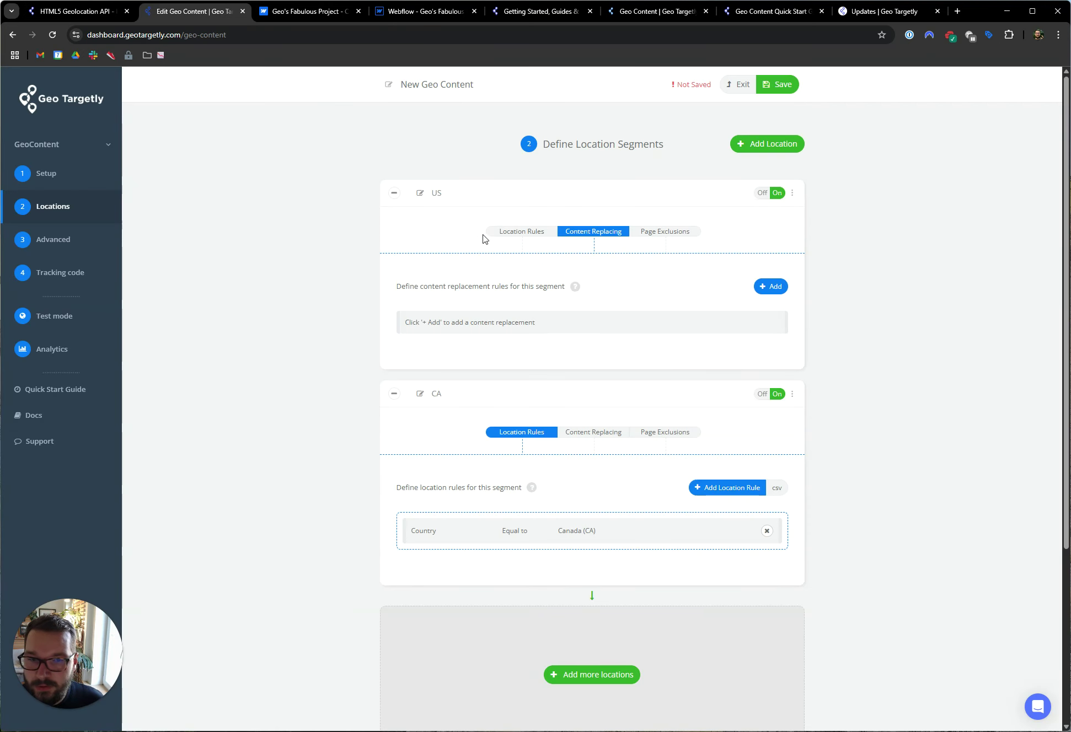
left_click(771, 288)
left_click(492, 140)
key("ctrl+v")
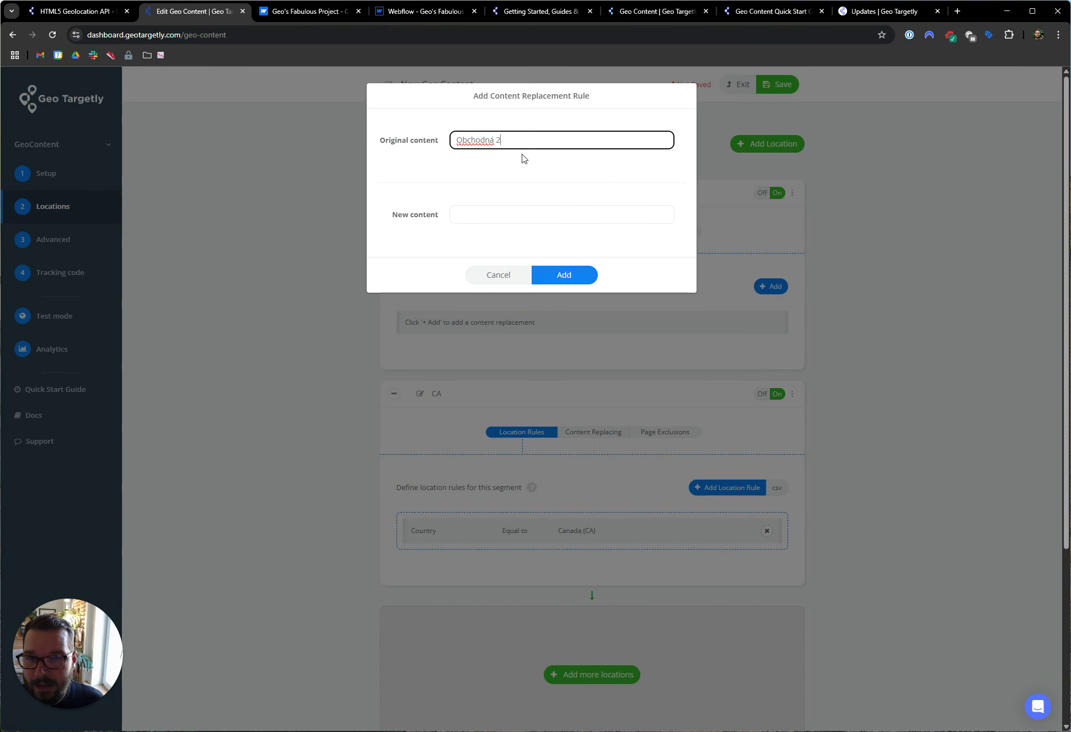
left_click(529, 216)
type("US street name")
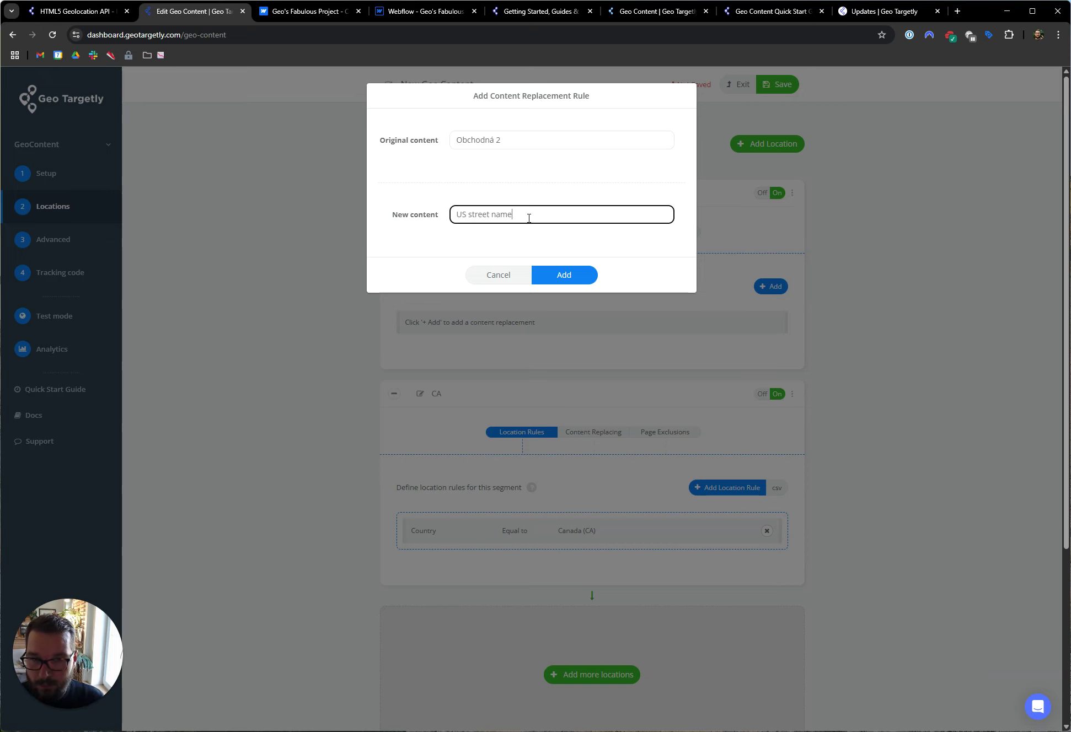
left_click(580, 275)
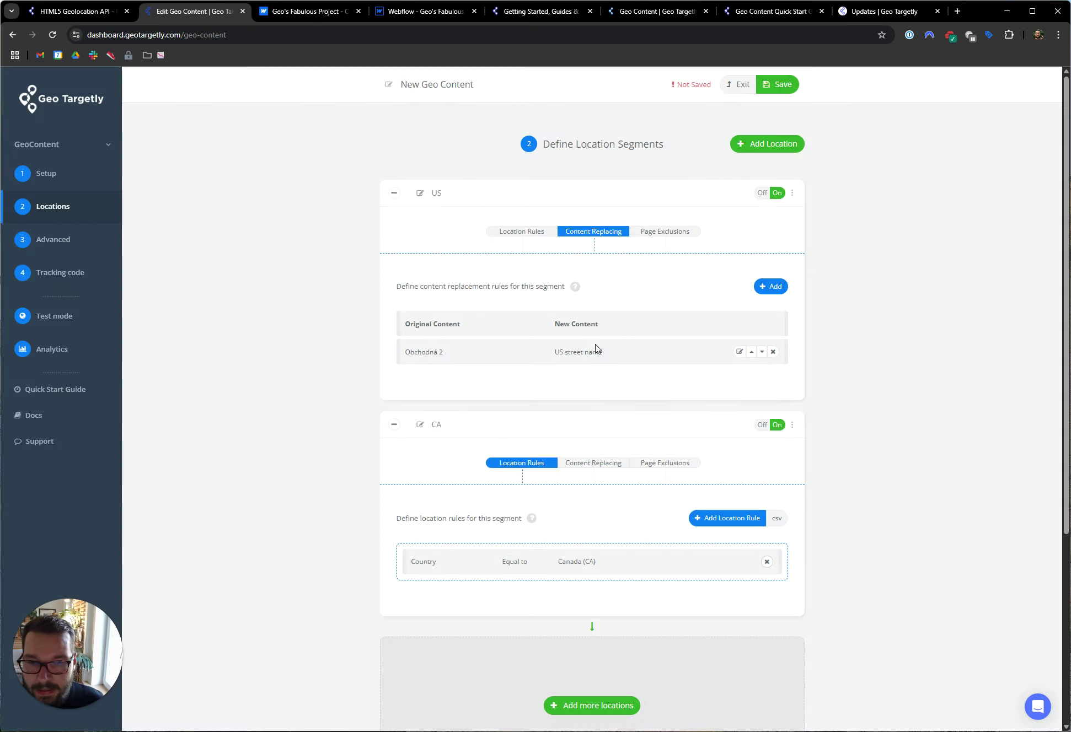
Add a content replacement rule to the CA segment that replaces the same footer street line with "CA street name"
left_click(722, 524)
left_click(498, 356)
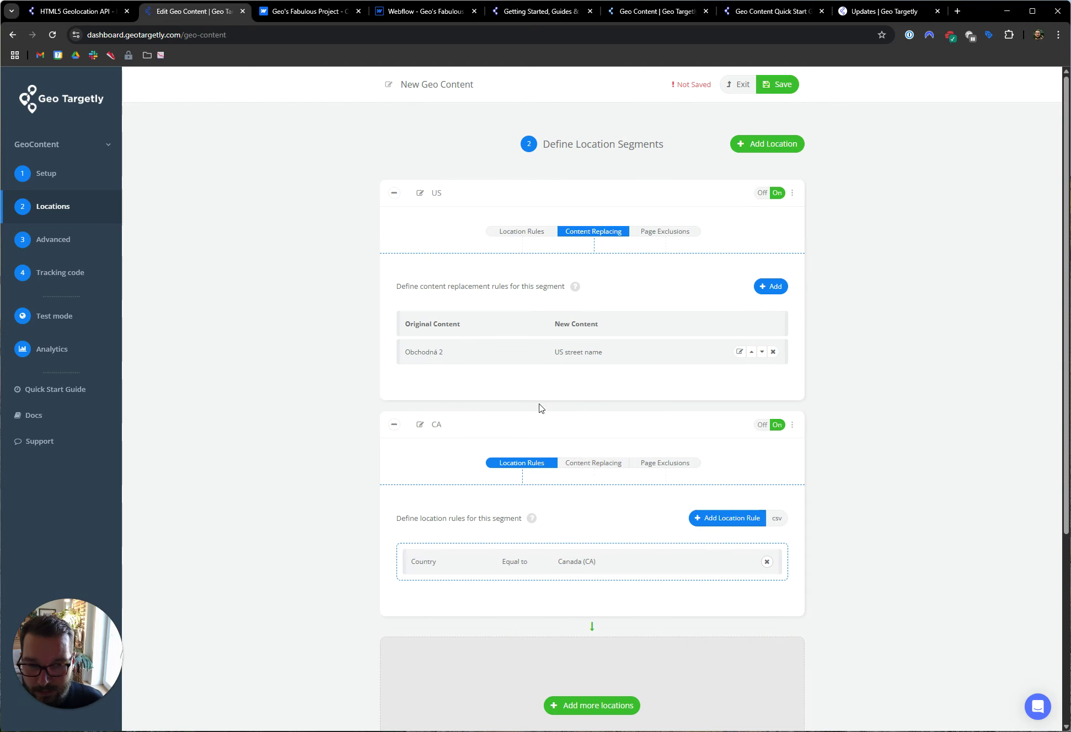
left_click(591, 463)
left_click(763, 522)
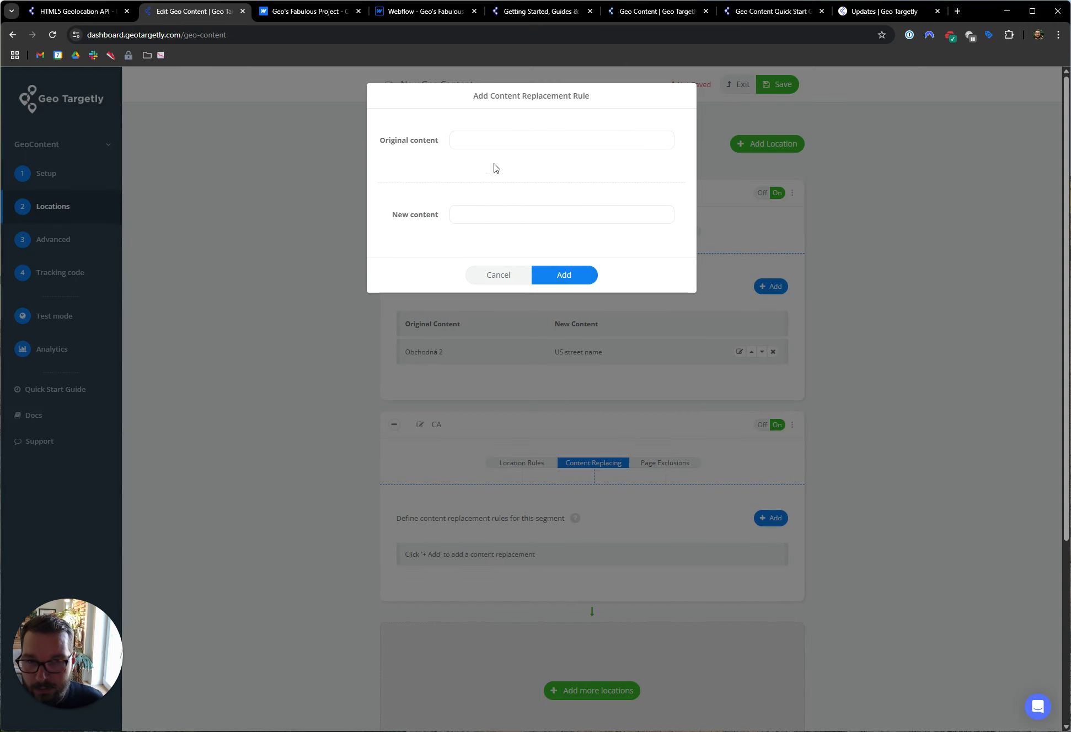
left_click(483, 144)
key("super+v")
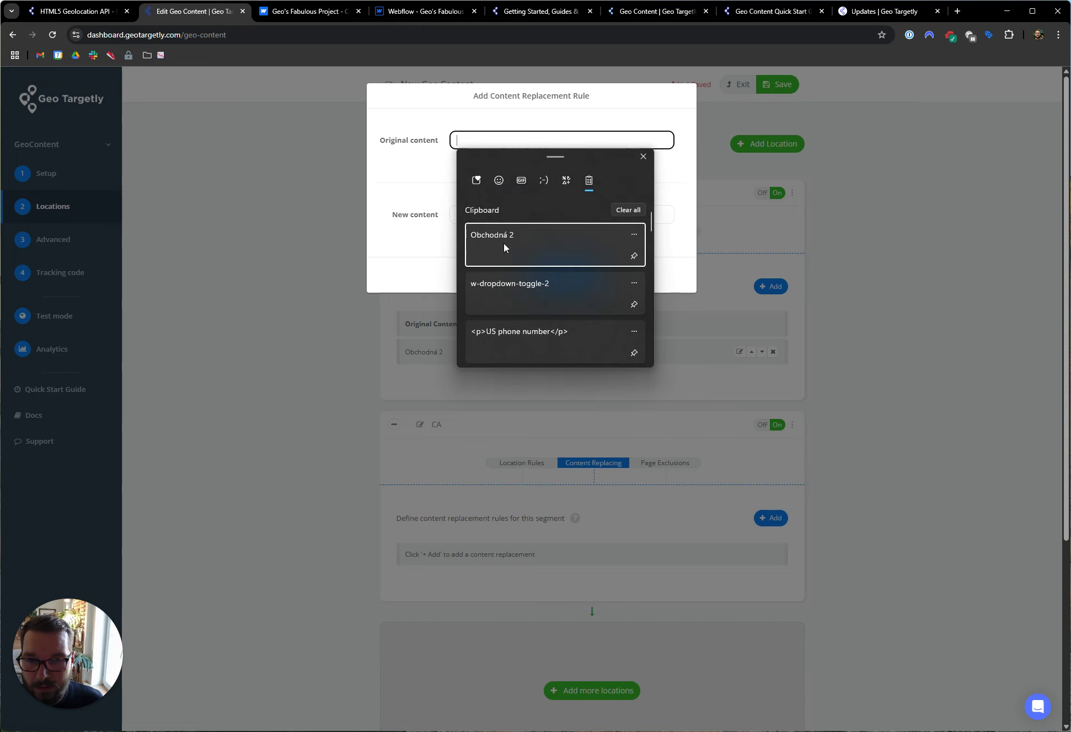
left_click(504, 241)
left_click(503, 214)
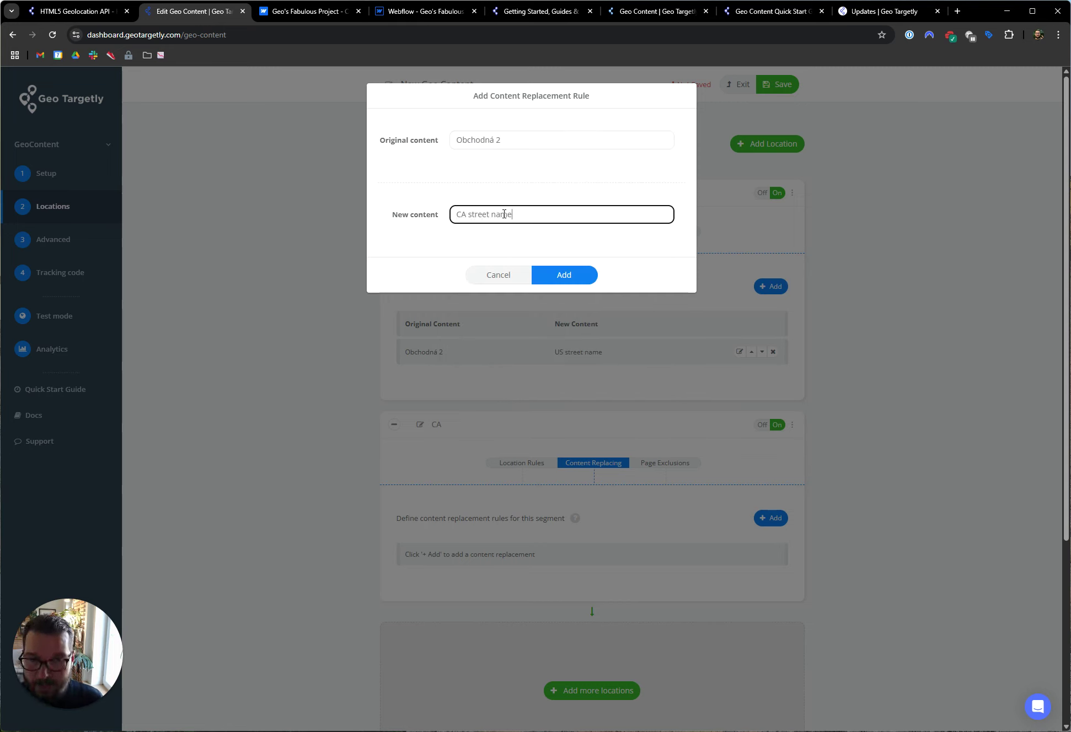
left_click(562, 275)
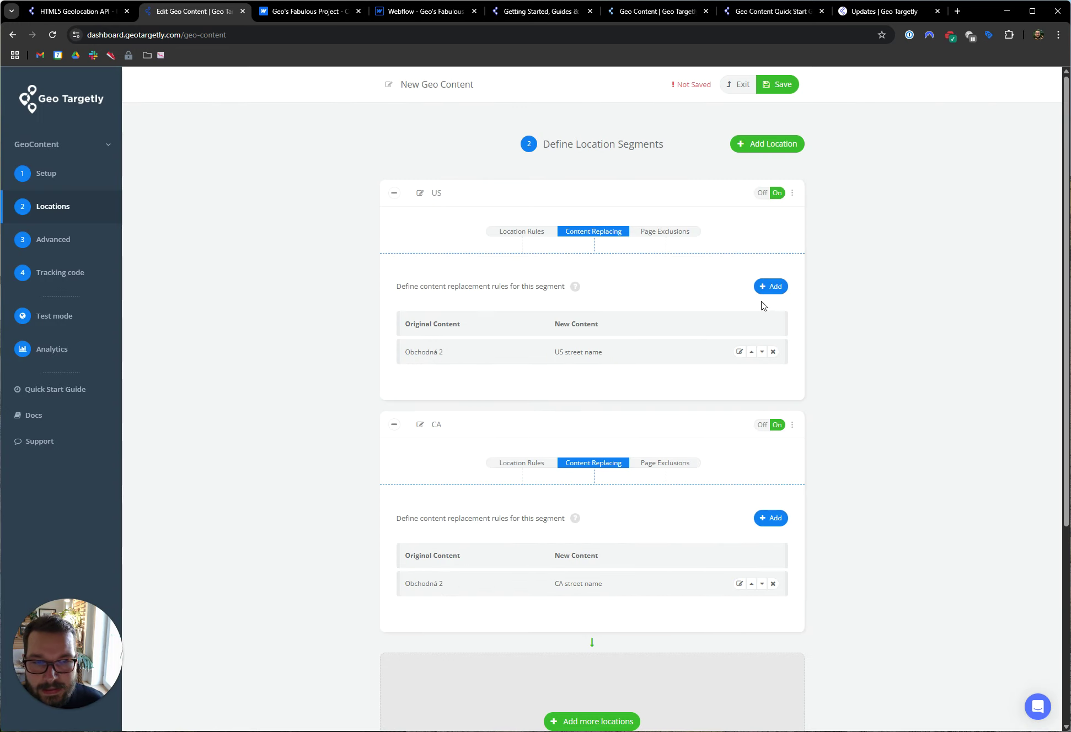
left_click(775, 288)
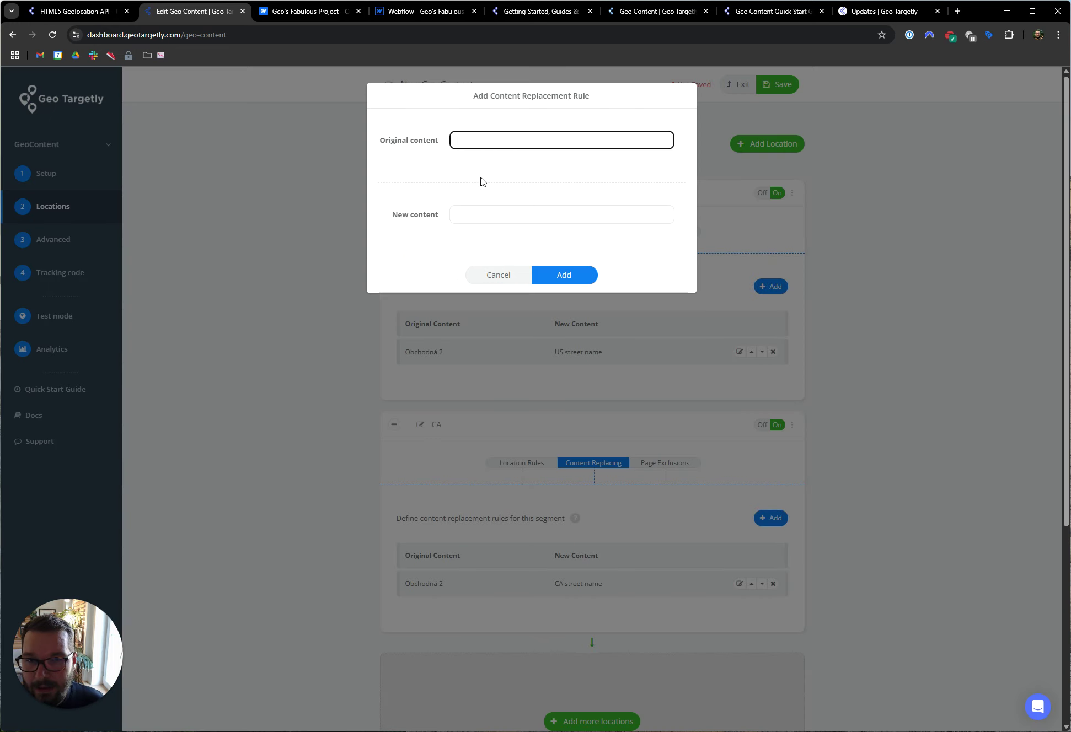
left_click(481, 210)
left_click(497, 275)
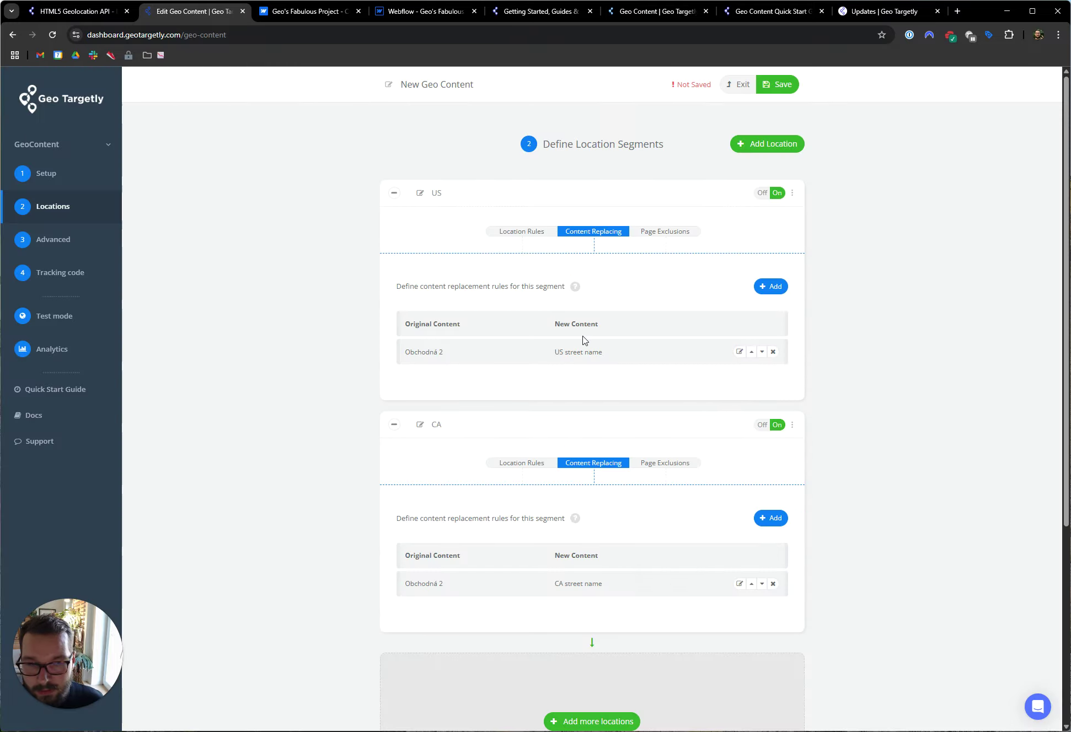
left_click(739, 352)
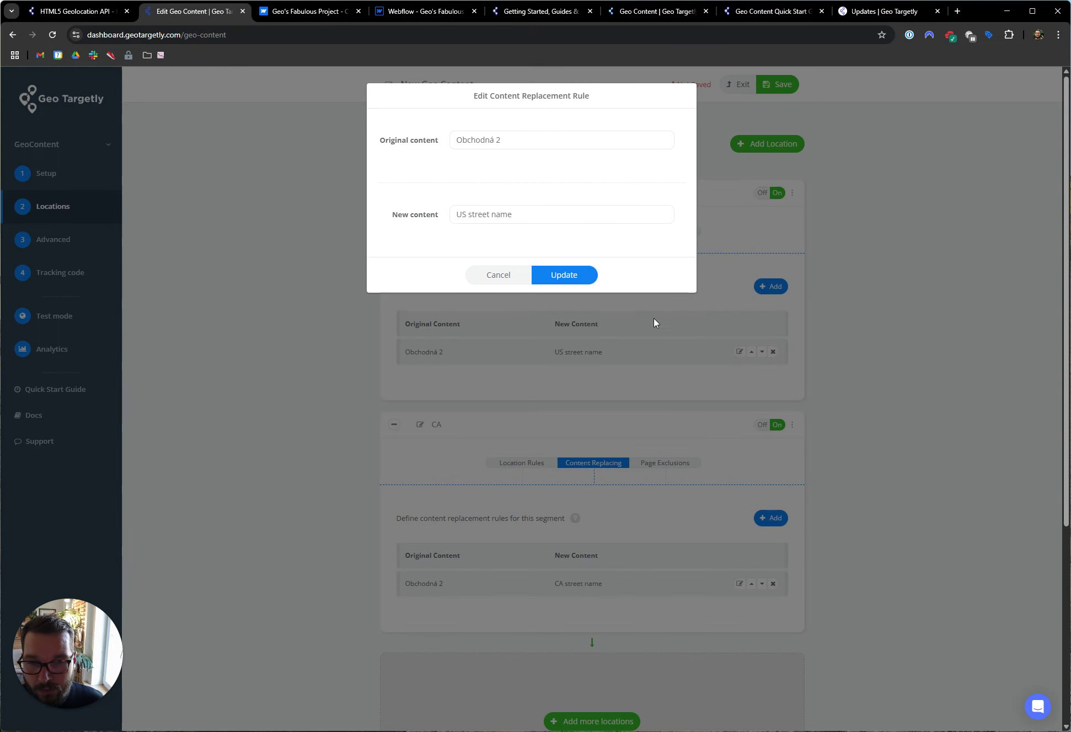
left_click(514, 280)
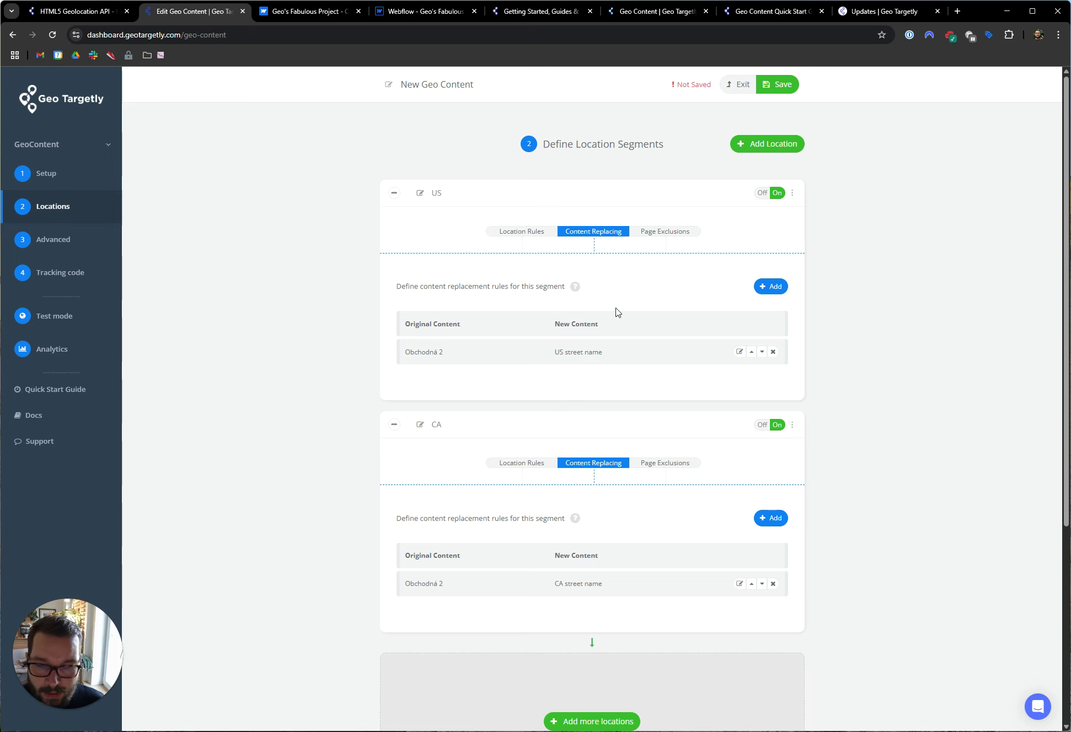
Proceed to the tracking code stage, save the Geo Content setup, and highlight its JavaScript code
scroll(612, 309, "down", 3)
scroll(597, 302, "down", 2)
scroll(604, 296, "up", 5)
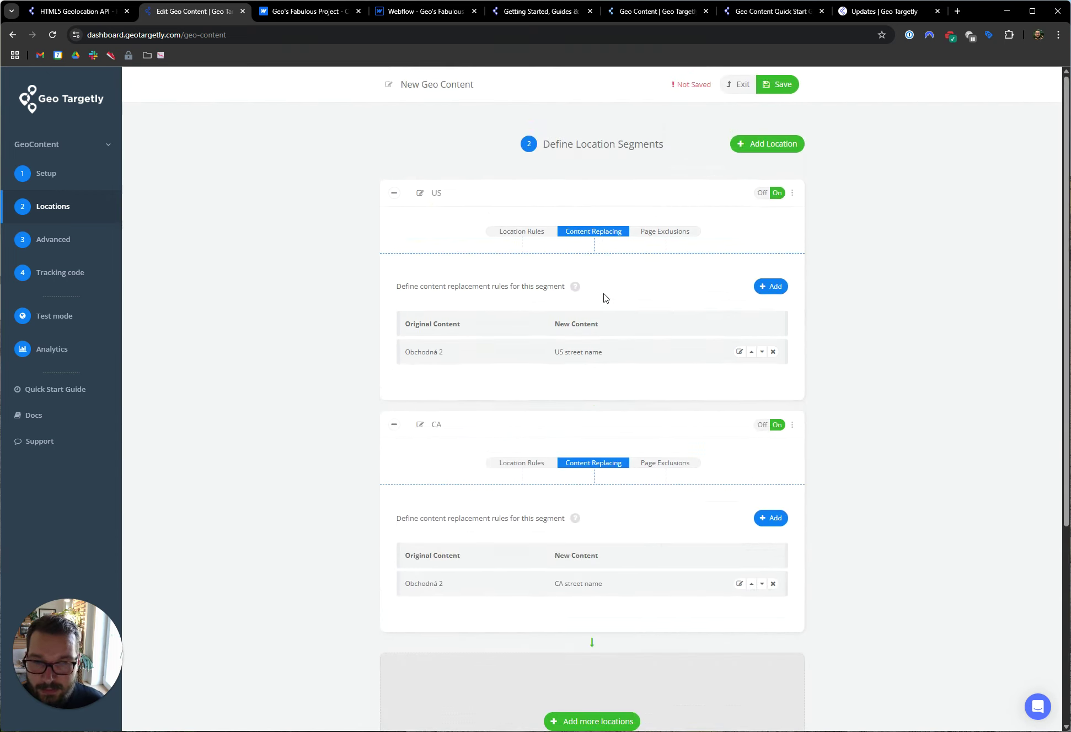
scroll(611, 302, "down", 5)
left_click(609, 701)
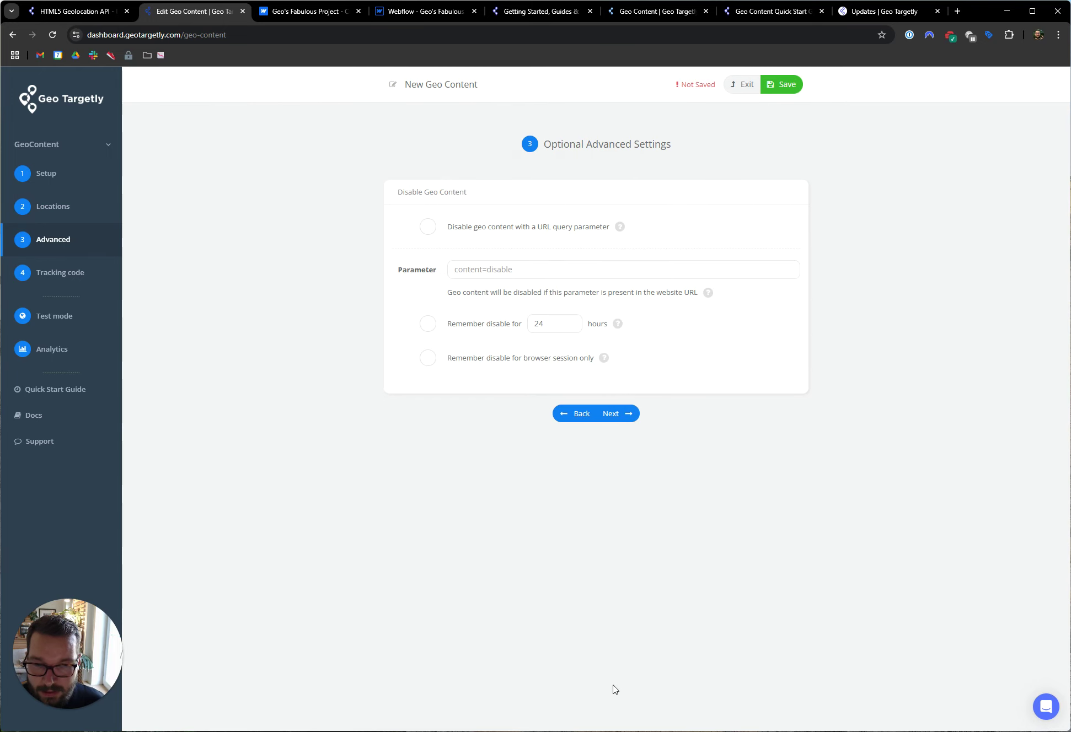
left_click(631, 412)
left_click(778, 85)
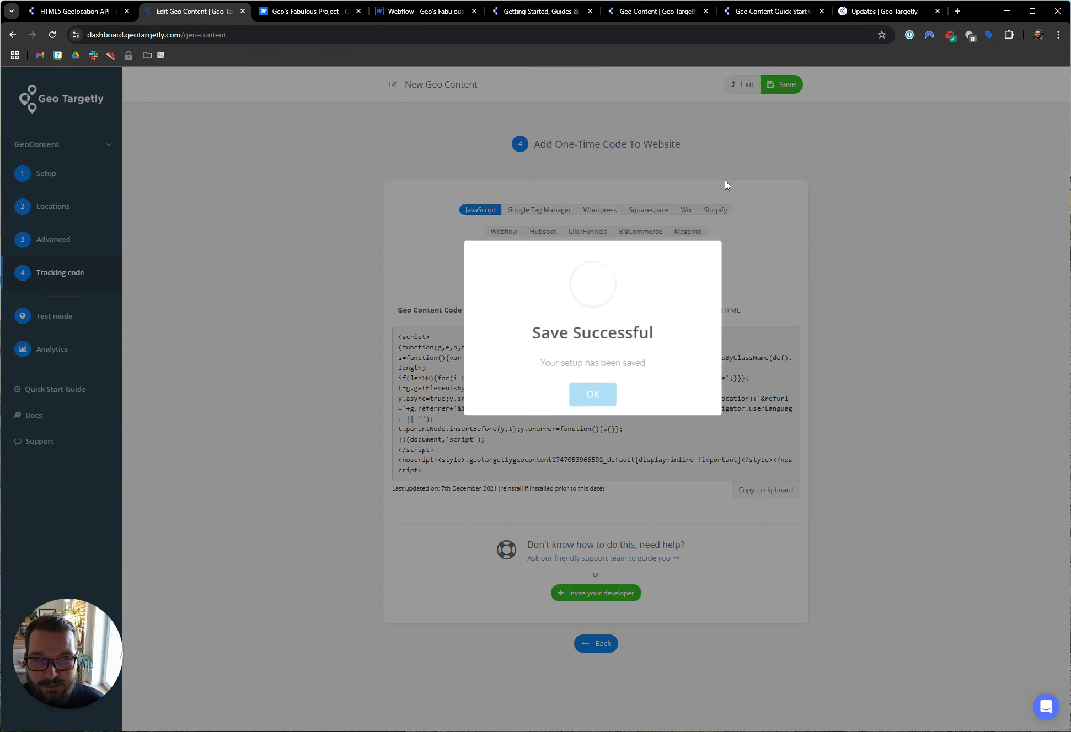
left_click(610, 398)
left_click_drag(424, 474, 410, 346)
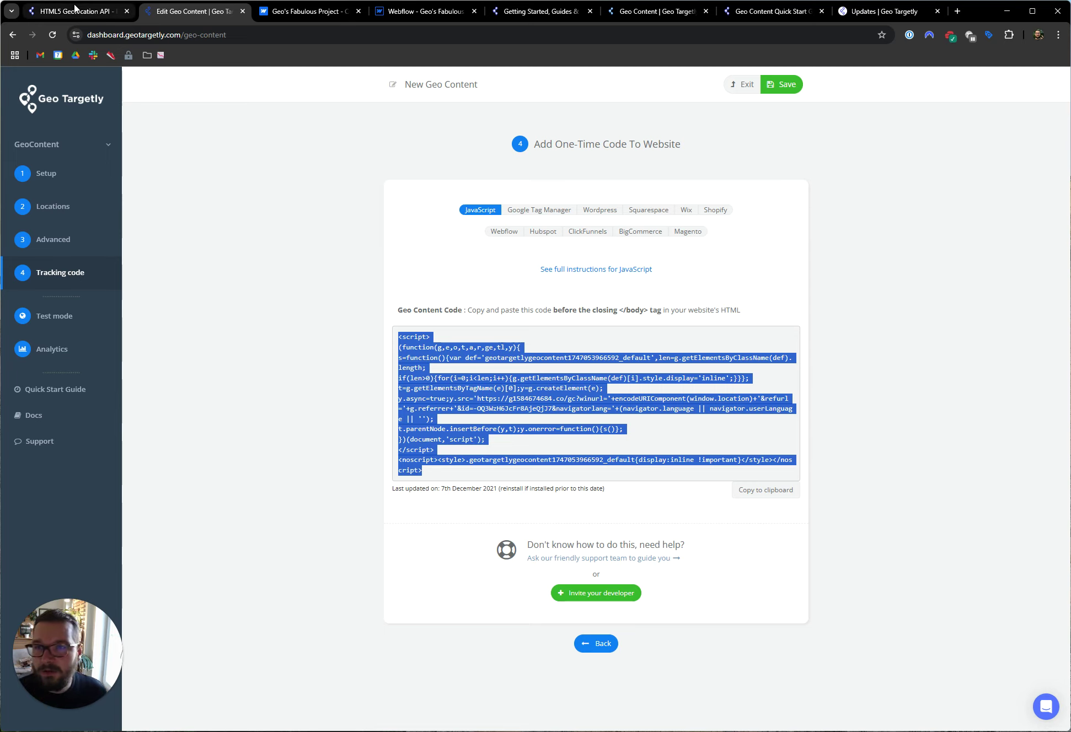
Reload the live HTML5 Geolocation API page with the VPN on Canada - Toronto, and check the street line in the footer address
left_click(77, 218)
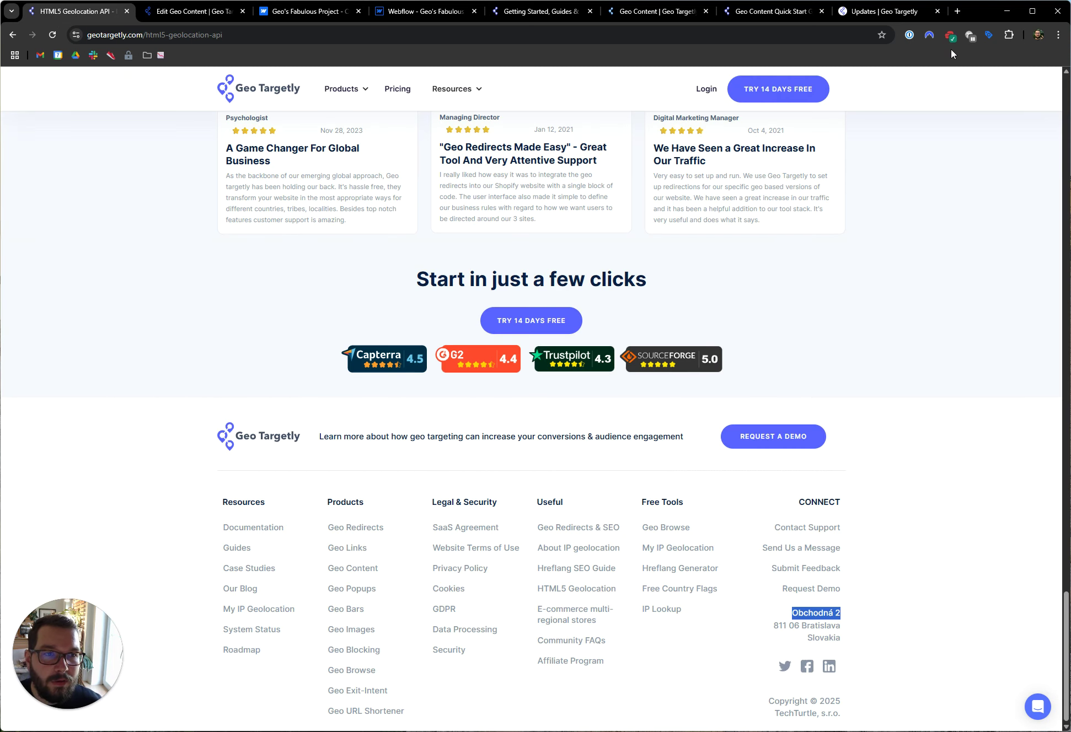
left_click(949, 35)
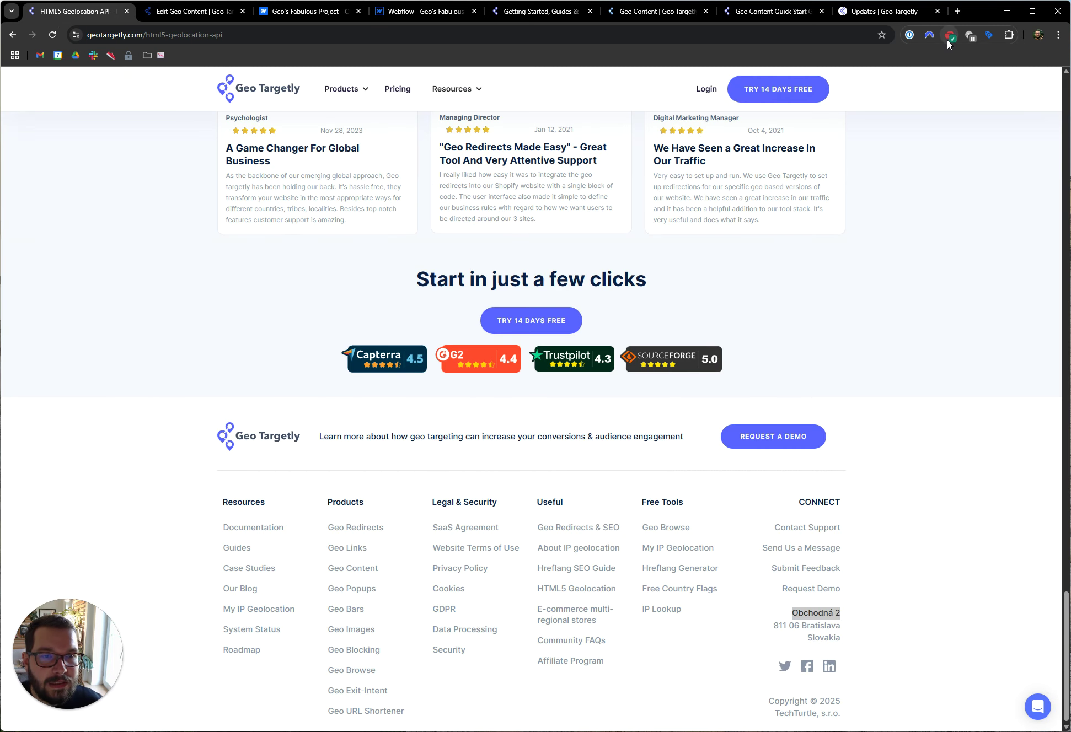
left_click(946, 495)
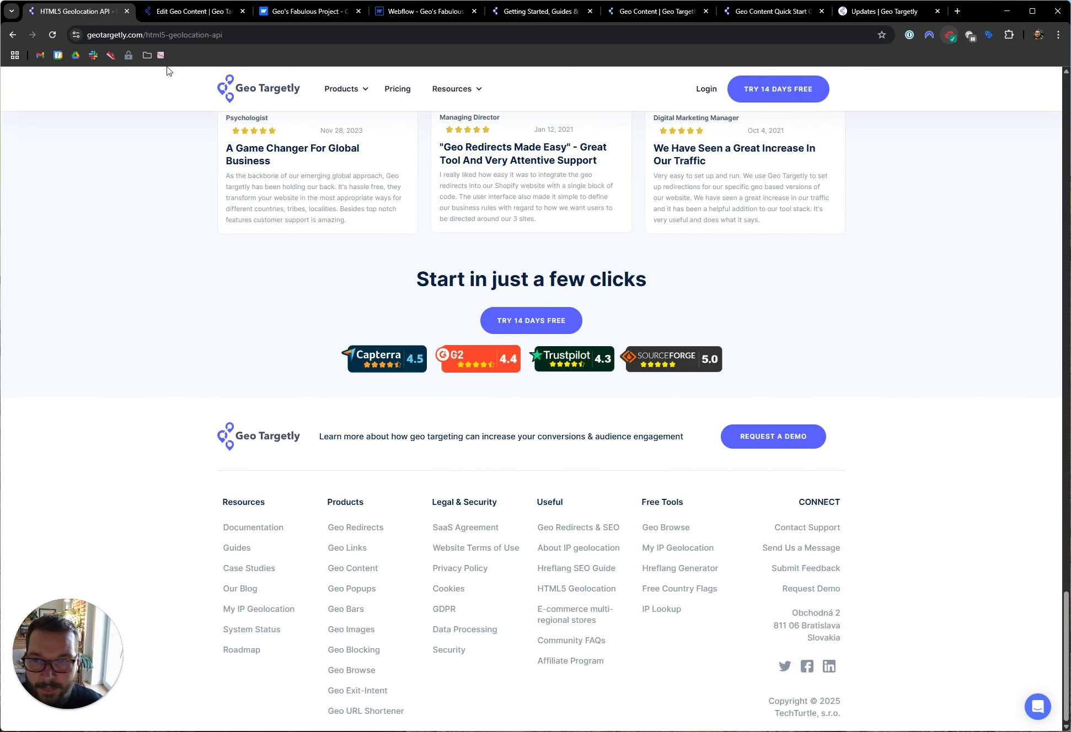
left_click(52, 35)
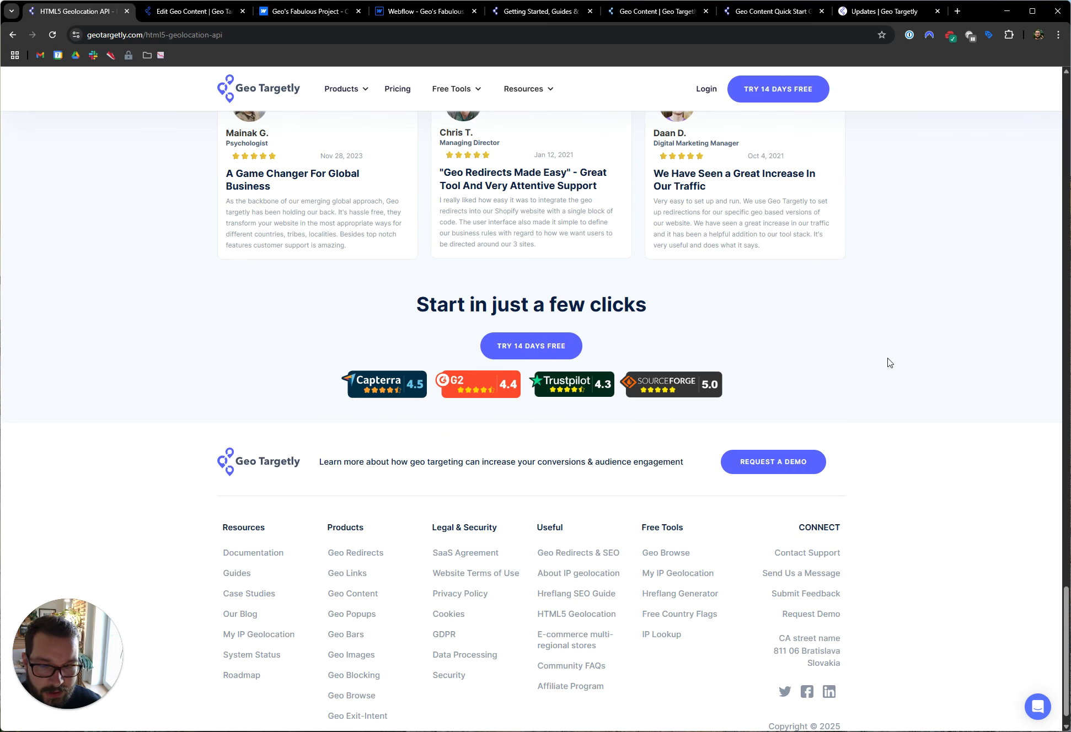
scroll(889, 362, "down", 1)
left_click_drag(778, 612, 845, 614)
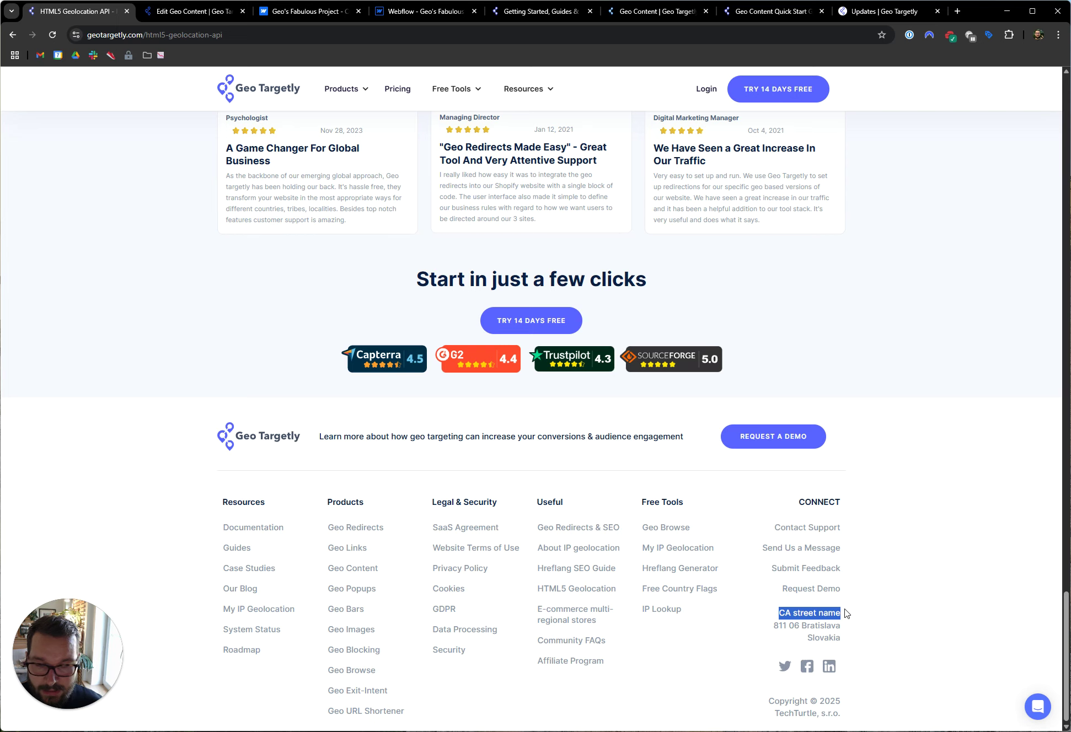
Switch the VPN to USA - Dallas and reload the live page to check the street line in its footer address
left_click(949, 36)
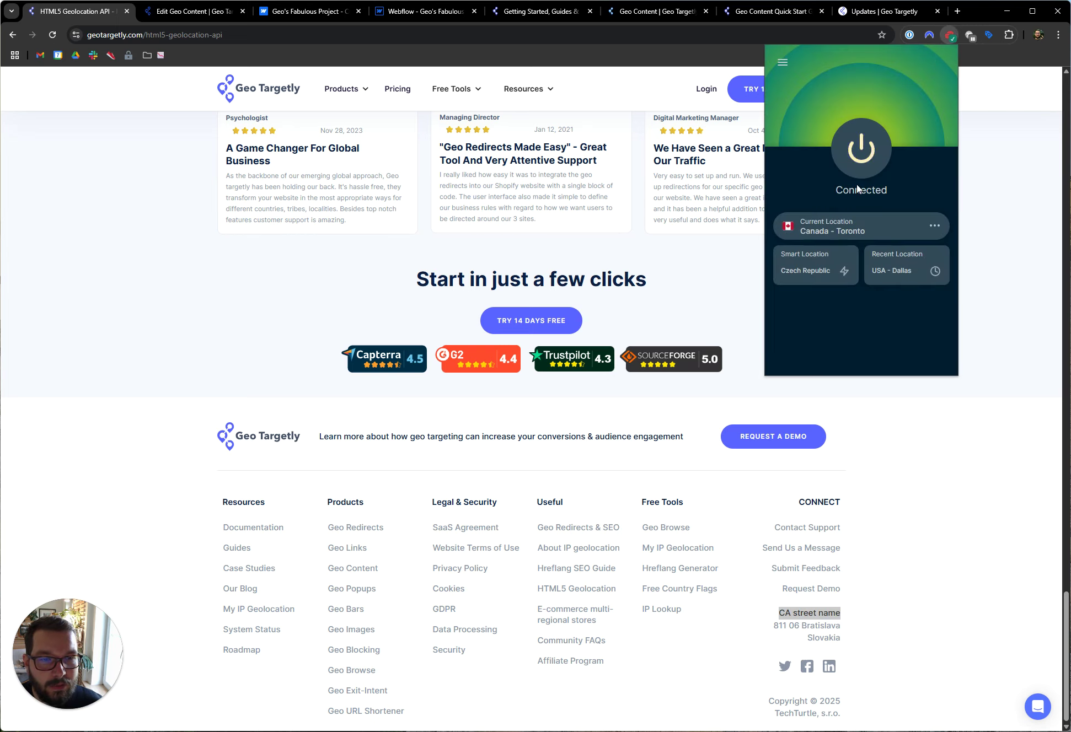
left_click(839, 226)
left_click(838, 223)
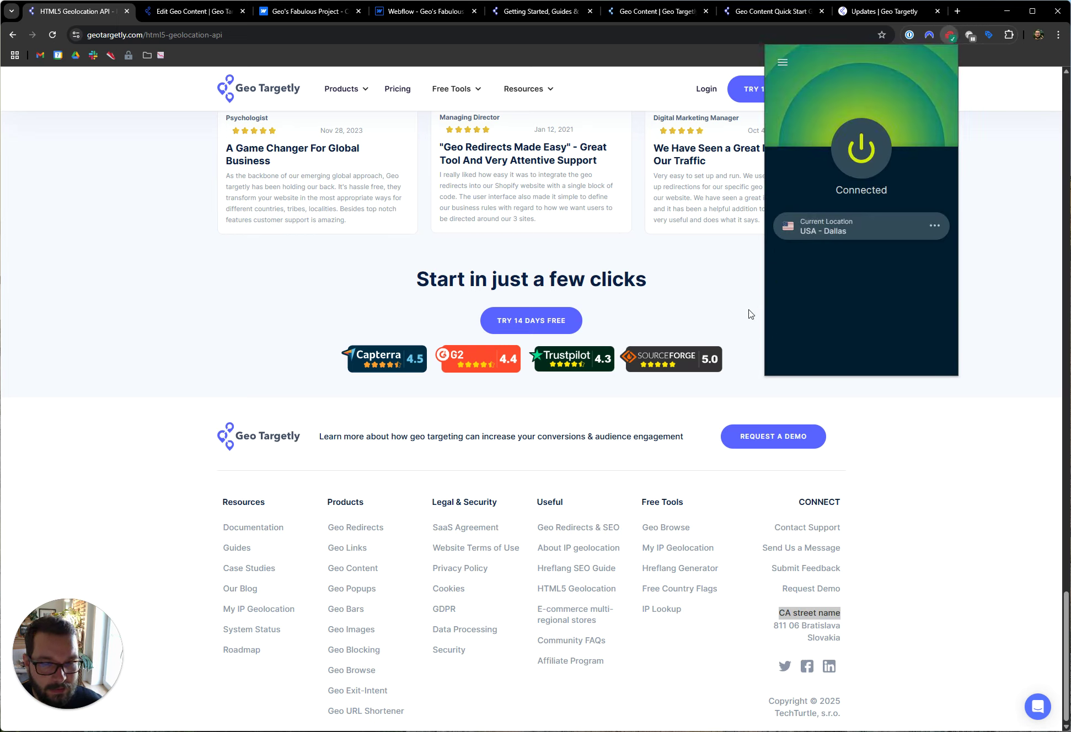
left_click(52, 35)
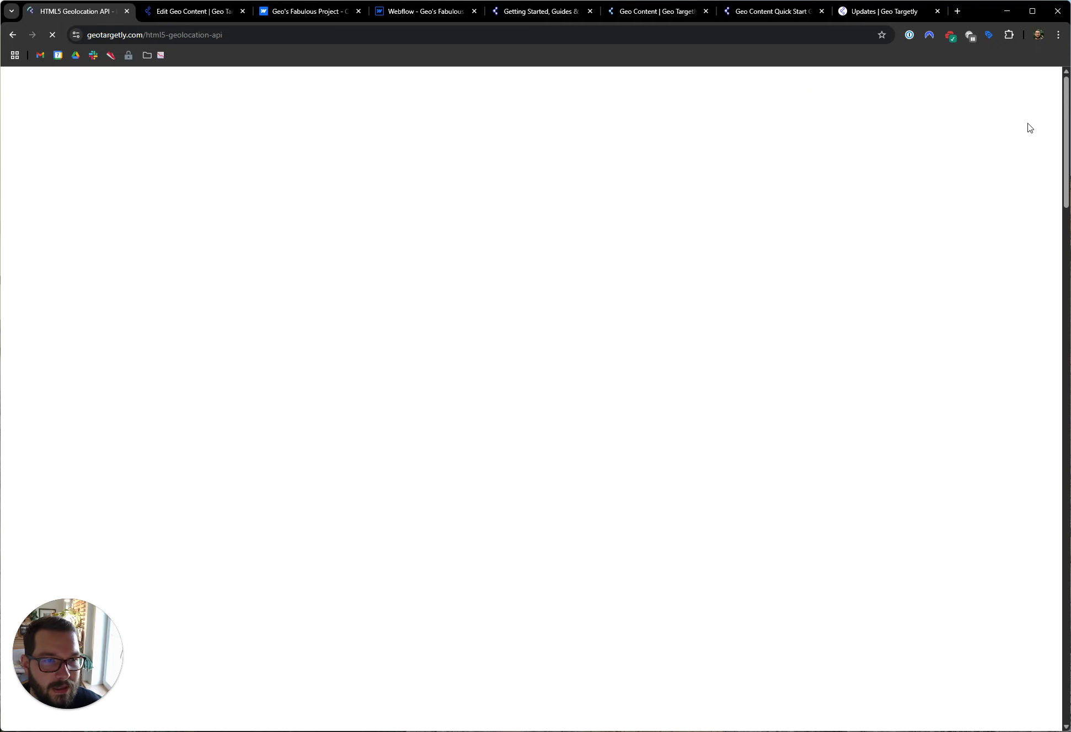
left_click_drag(1066, 128, 1045, 692)
left_click_drag(778, 608, 857, 613)
left_click(860, 611)
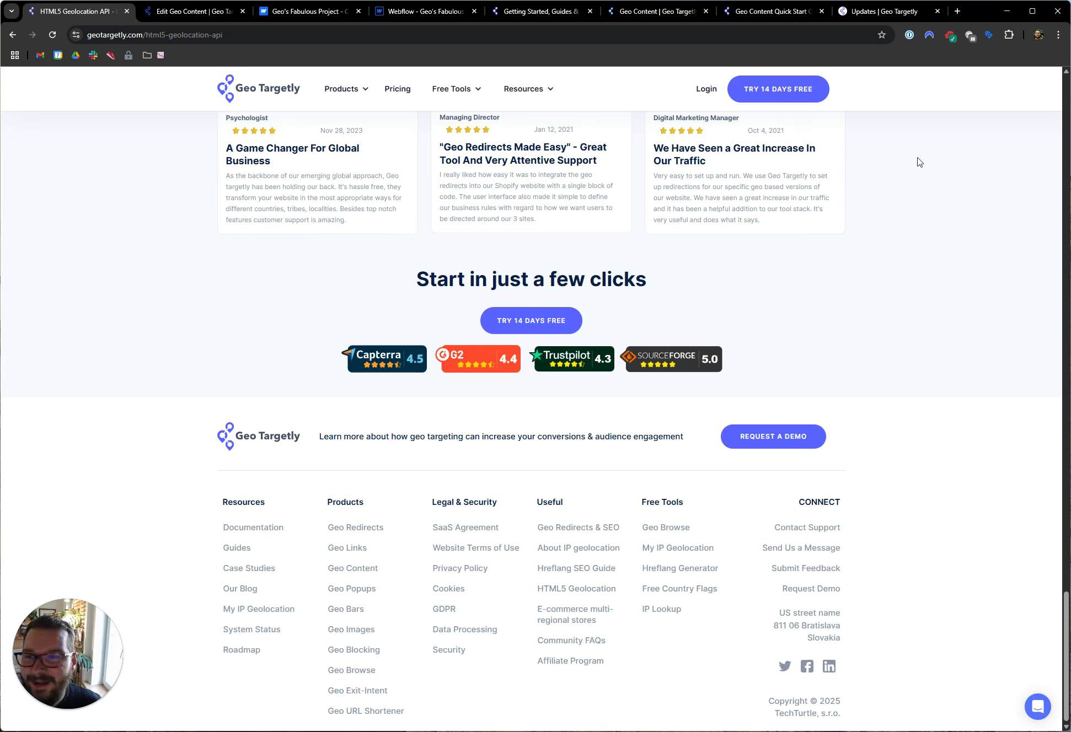
In the dashboard's advanced settings, enable disabling geo content with a URL query parameter and set the parameter to content=off
left_click(214, 15)
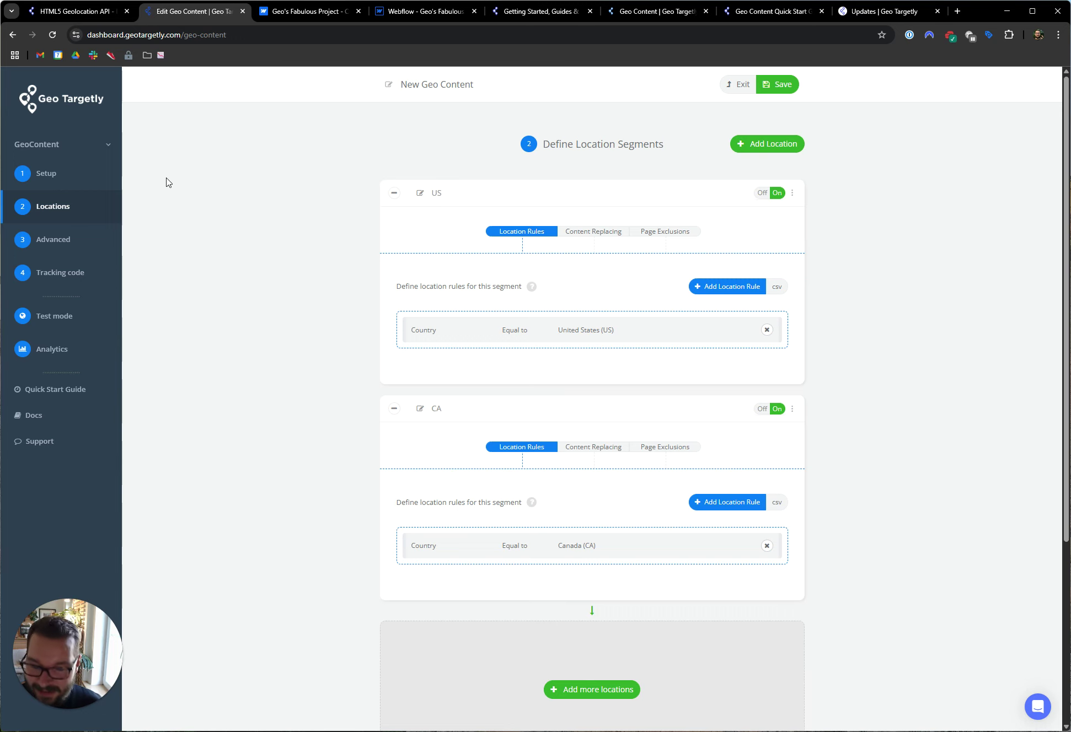
left_click(102, 244)
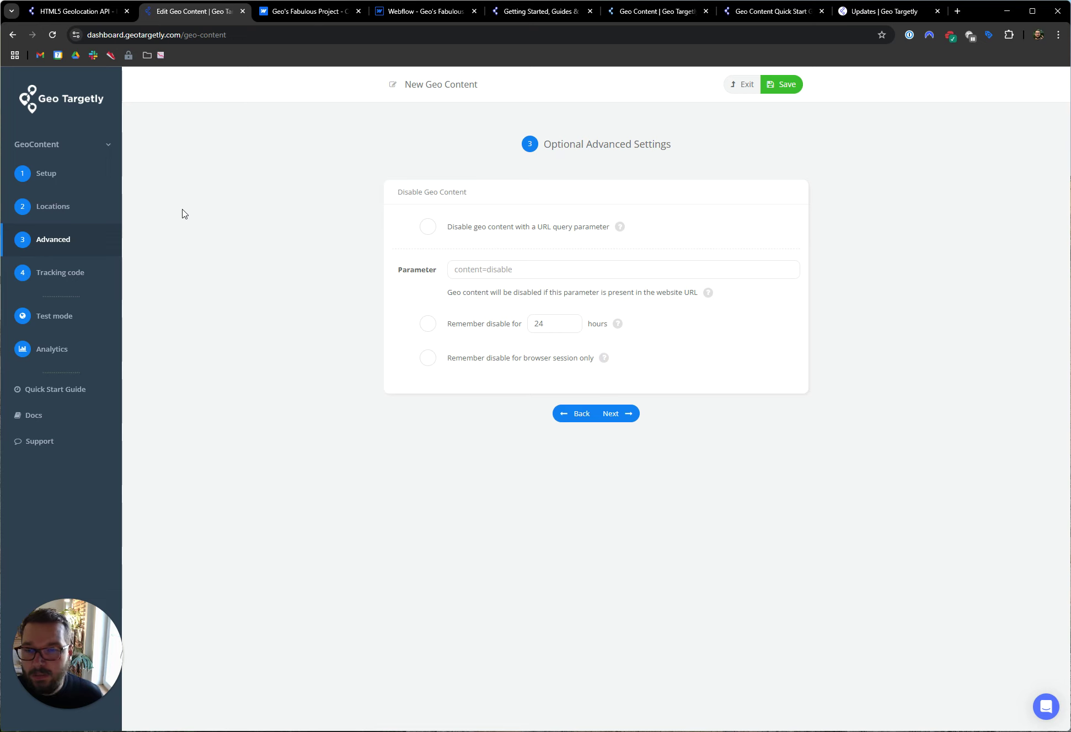
left_click(427, 225)
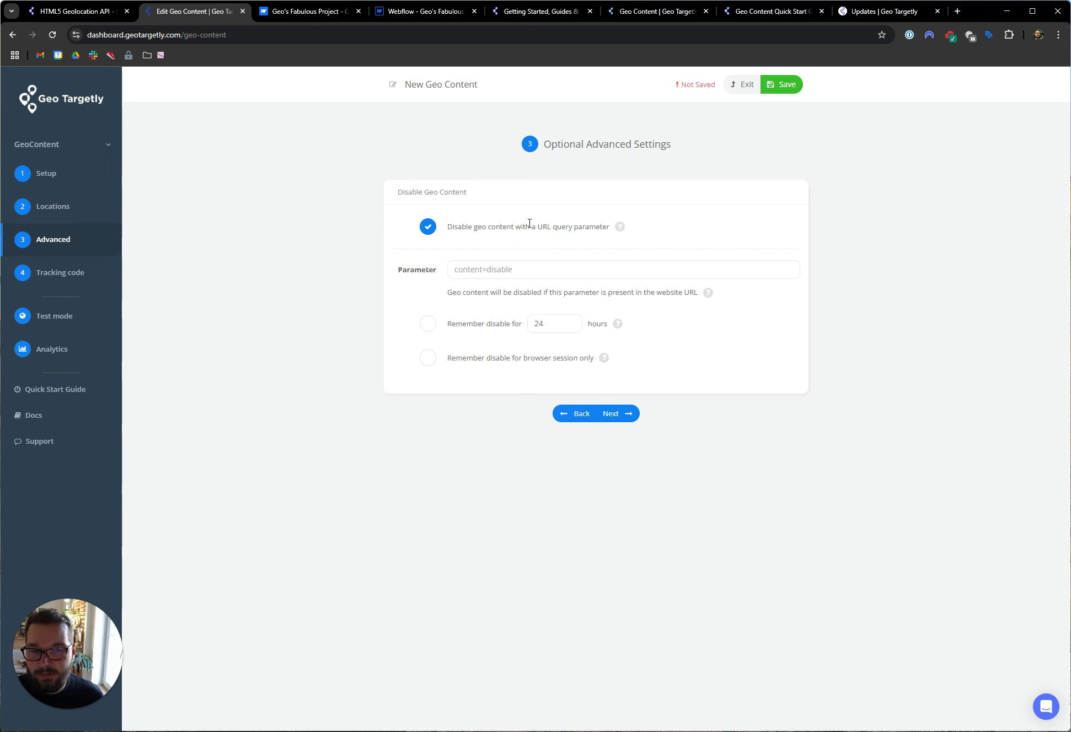
left_click(543, 271)
type("c")
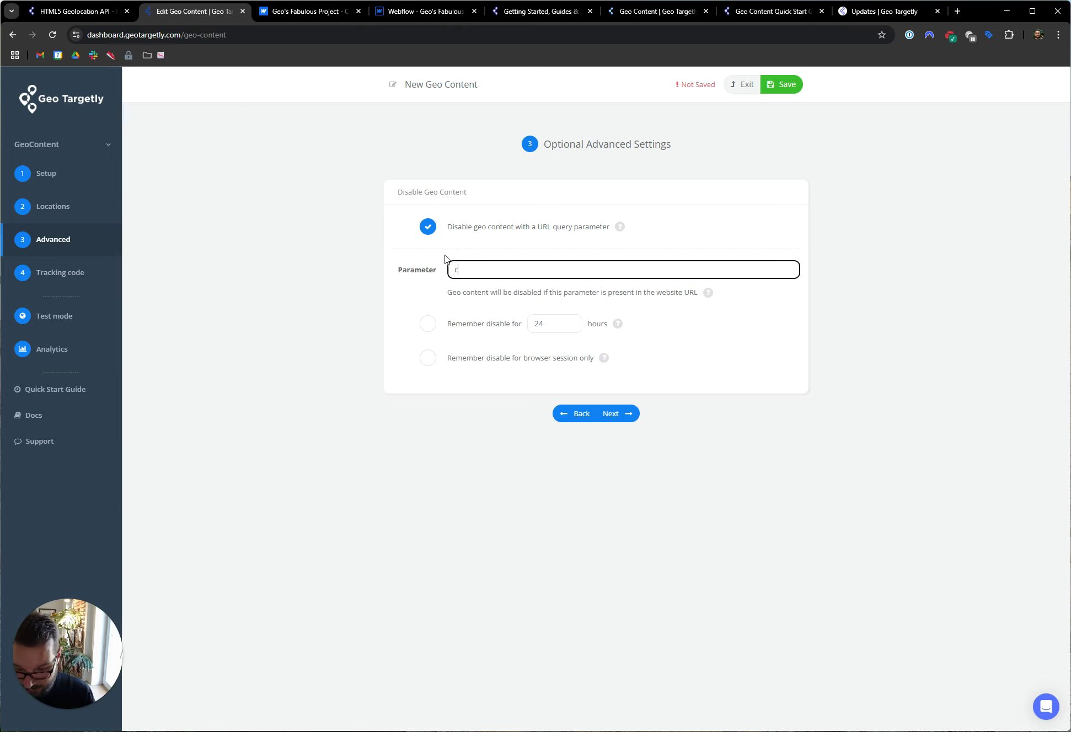
type("ontent=off")
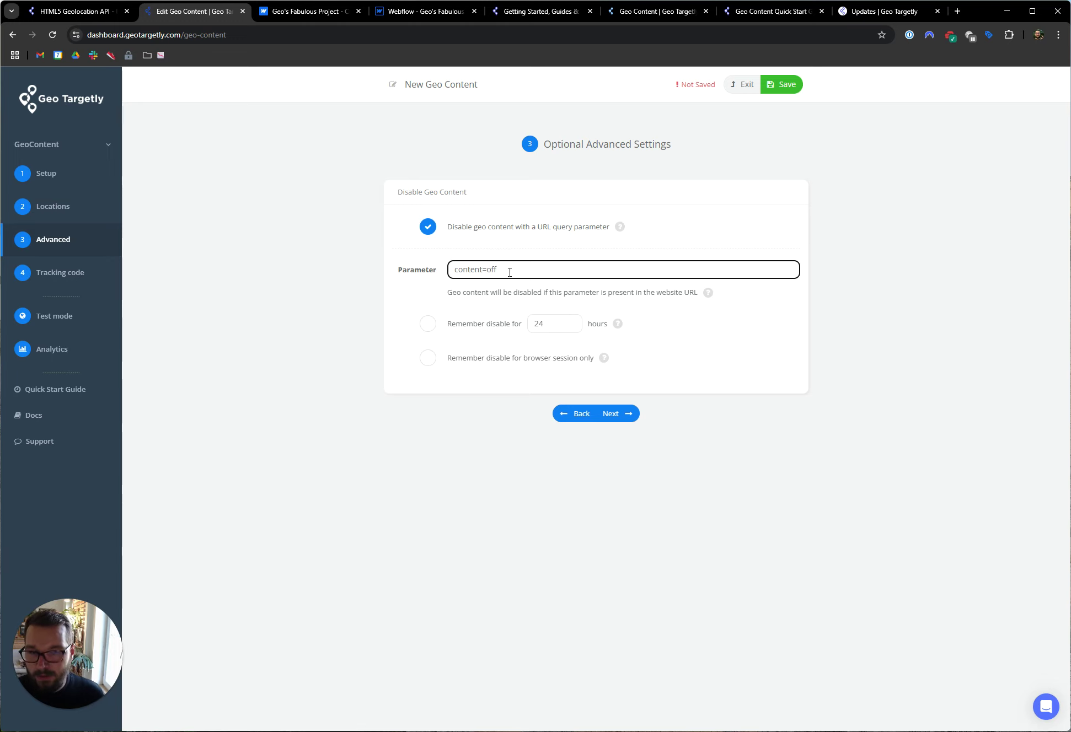
Save the Geo Content setup, and check the VPN location and the street line in the live page's footer address
left_click(783, 85)
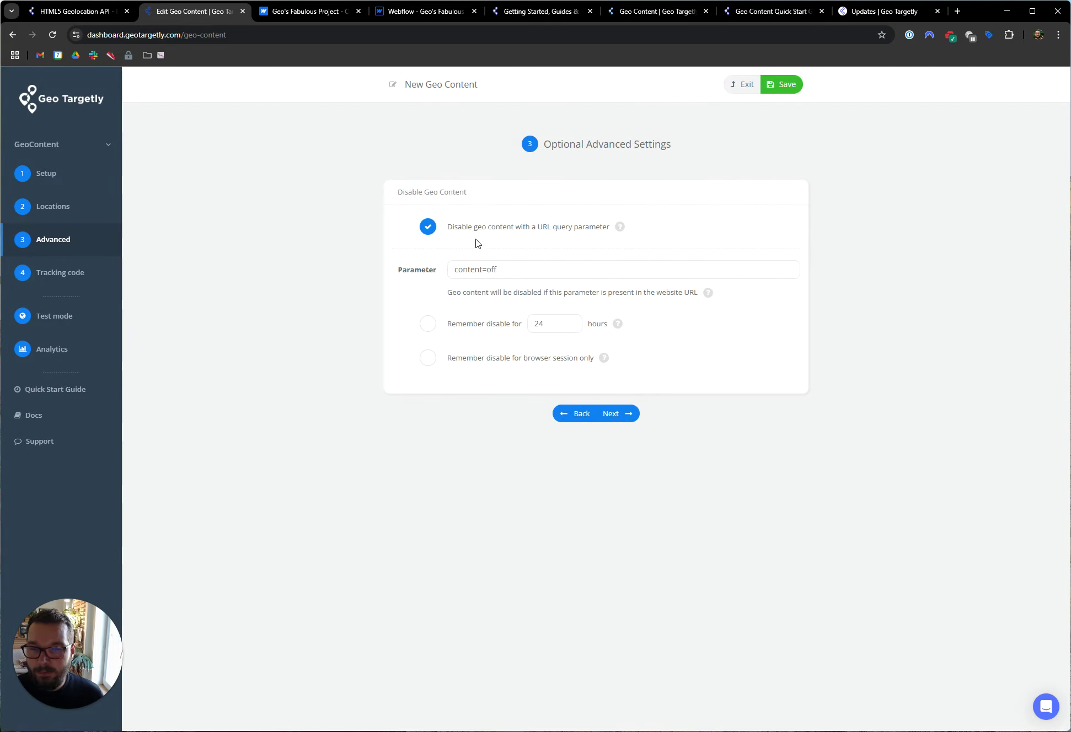
left_click(93, 16)
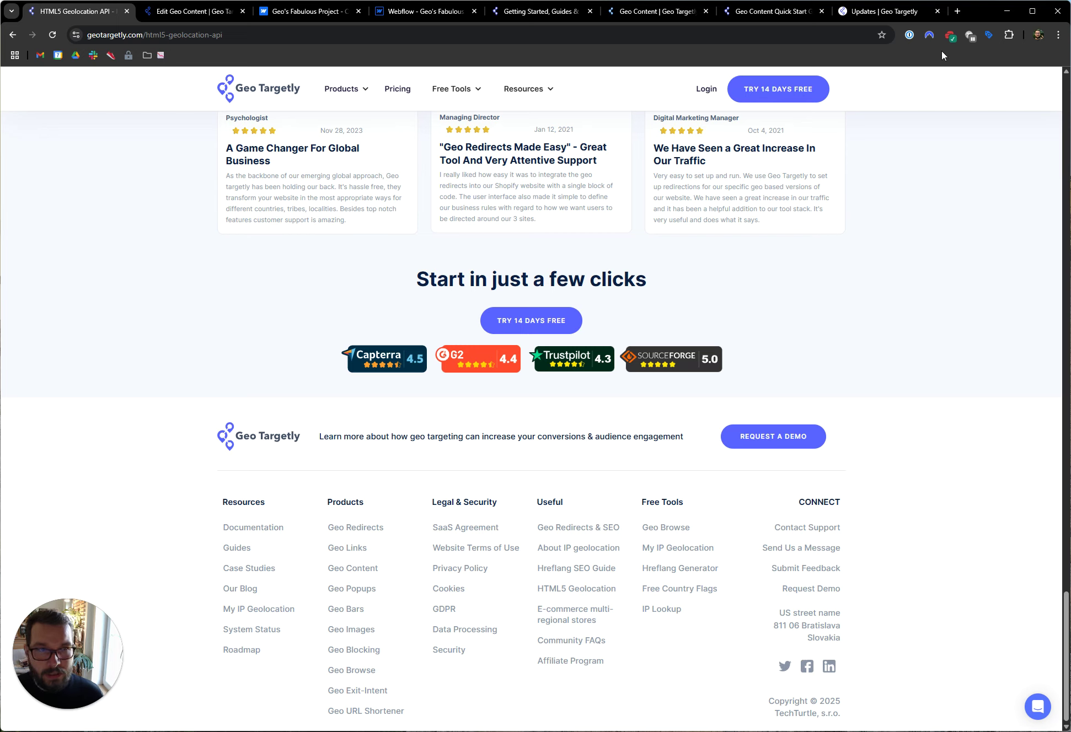
left_click(949, 36)
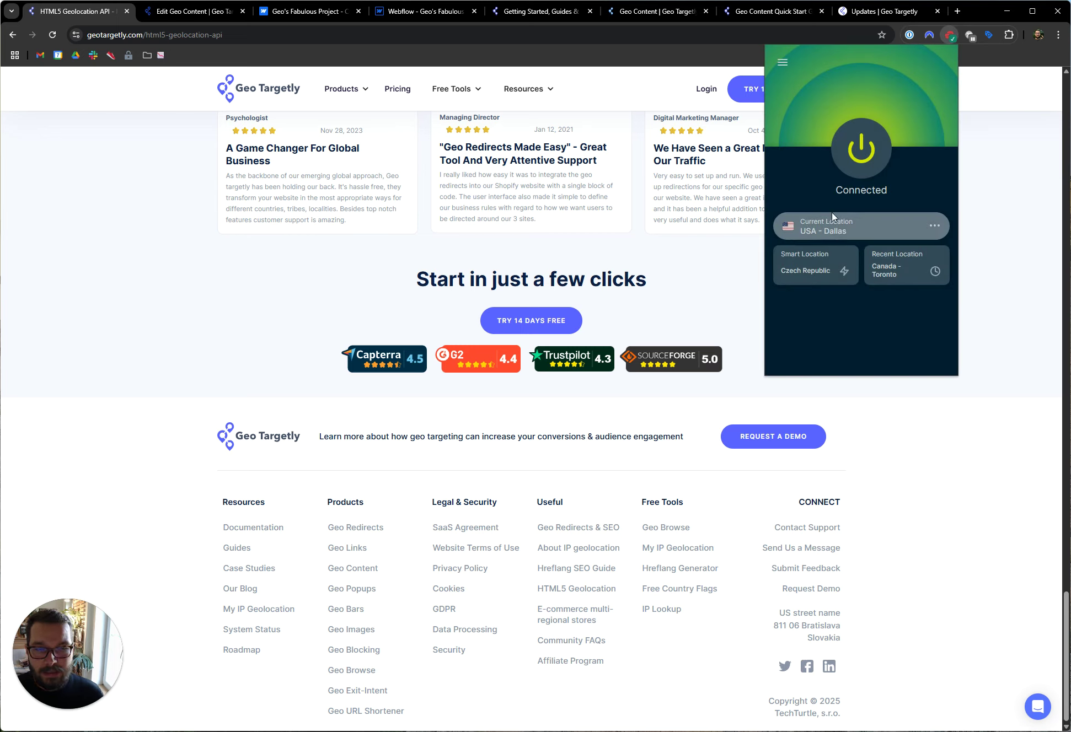
left_click(930, 440)
left_click_drag(786, 612, 813, 613)
left_click(812, 613)
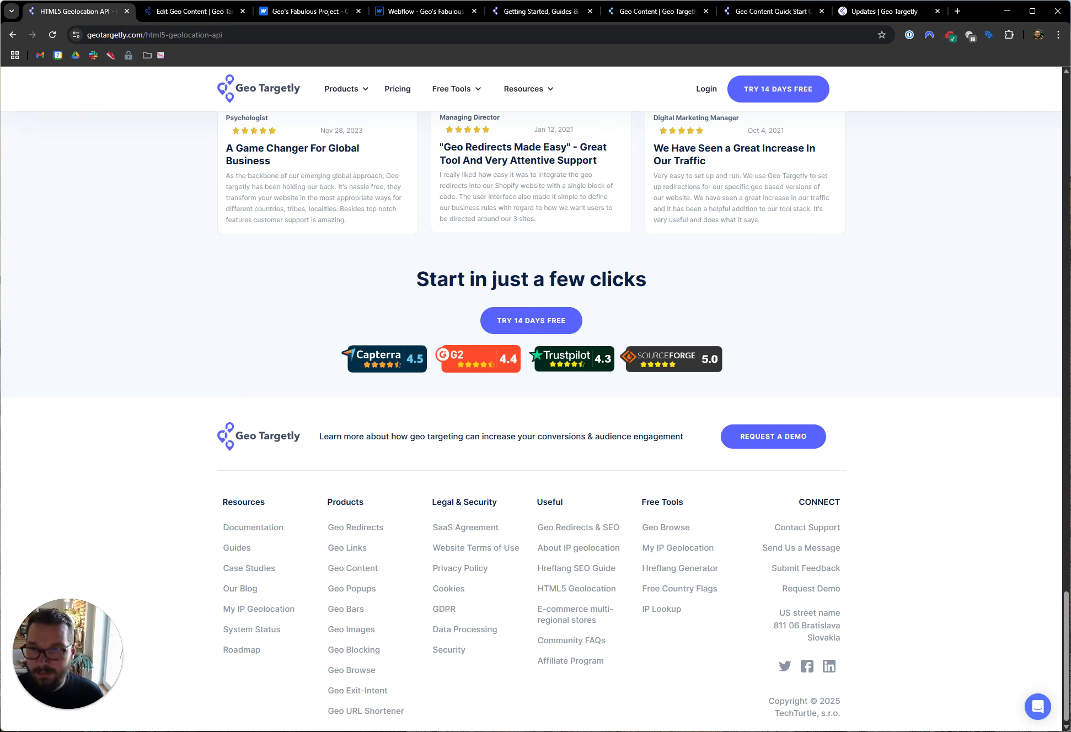
Load the live HTML5 Geolocation API page with ?content=off appended to its URL
left_click(247, 37)
key("End")
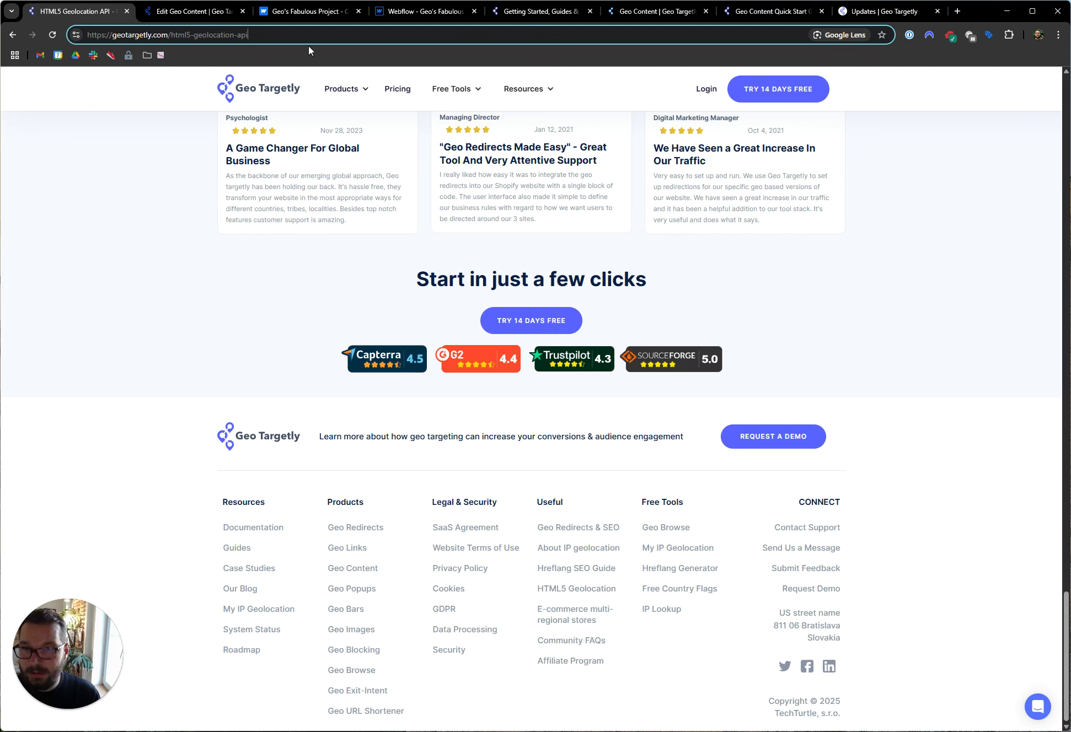
type("?")
key("Right")
key("Left")
key("Left")
key("Left")
key("Left")
key("Left")
key("shift+Left")
key("Right")
key("Right")
key("shift+Left")
key("shift+Left")
key("shift+Left")
key("shift+Left")
key("shift+Left")
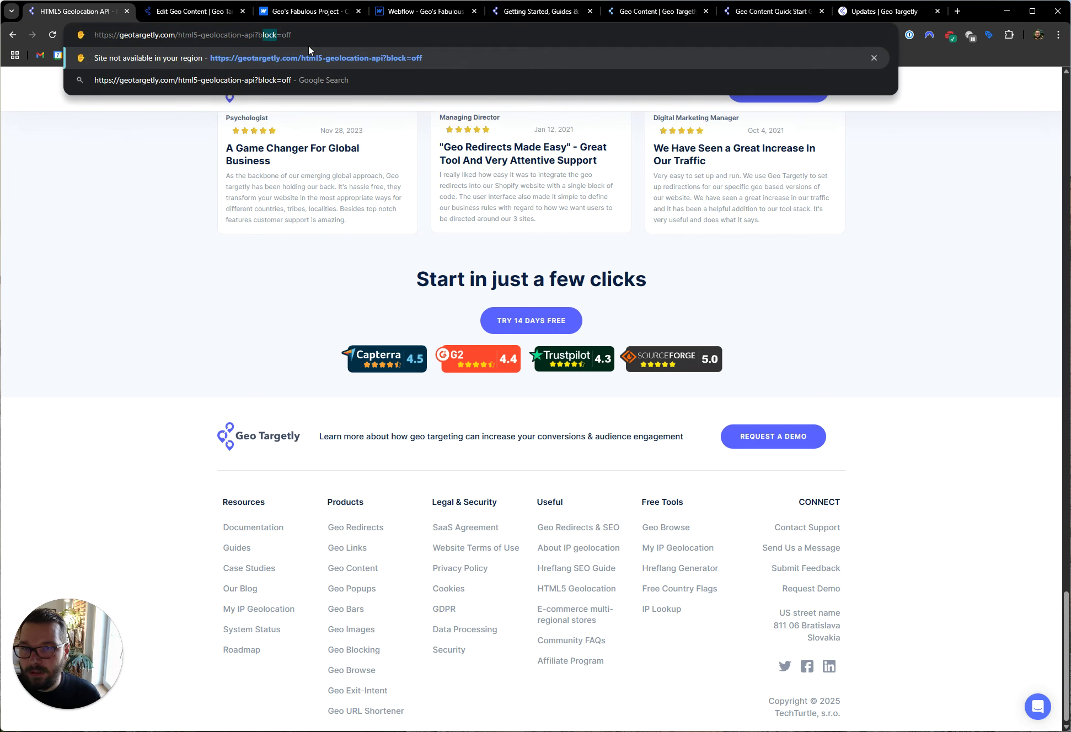
type("content")
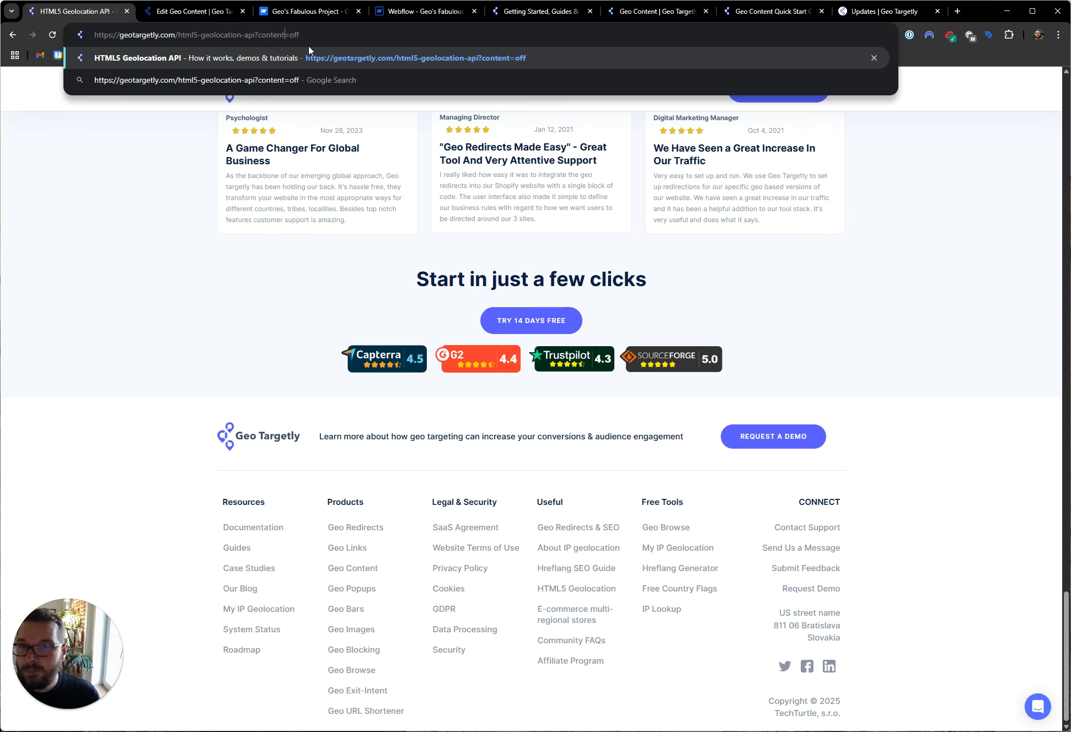
key("Return")
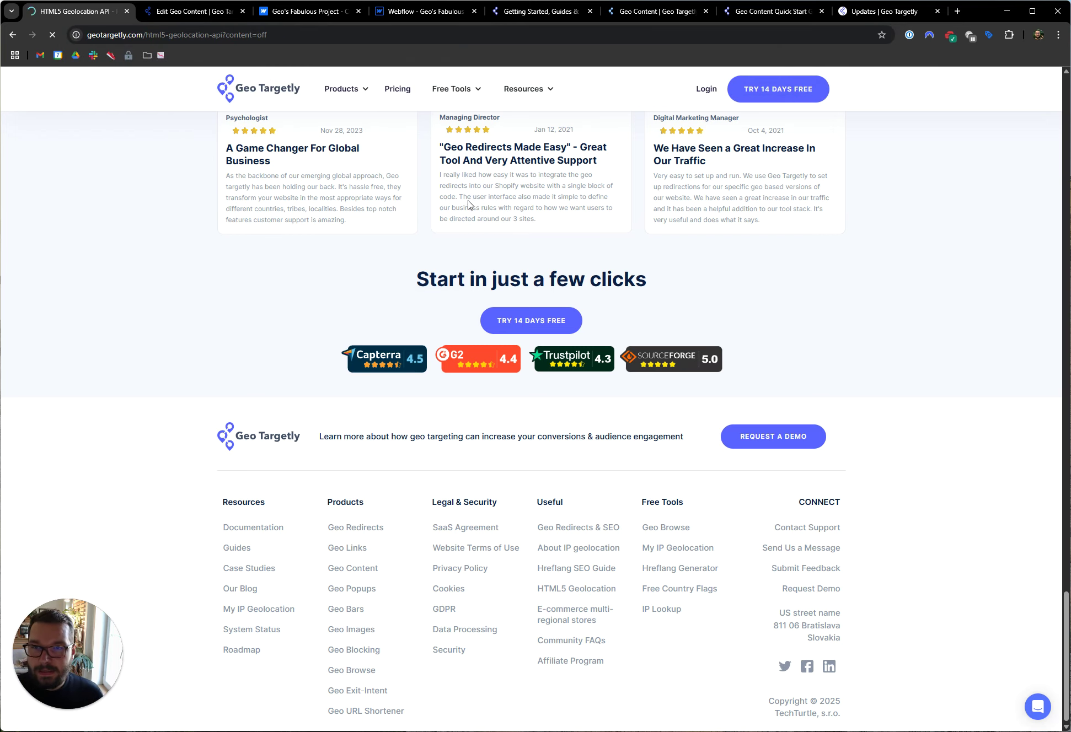
Check the street line in the footer address and the content=off parameter in the page's URL
left_click_drag(1065, 114, 1044, 674)
left_click_drag(790, 615, 852, 616)
left_click(852, 616)
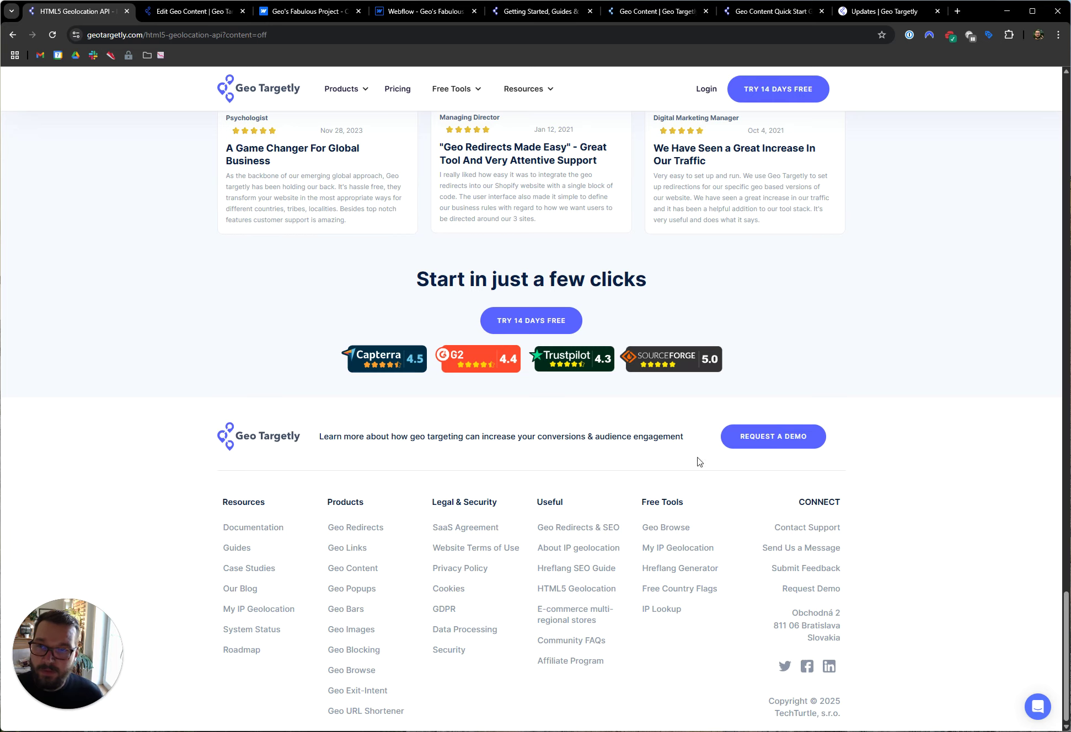
mouse_move(170, 15)
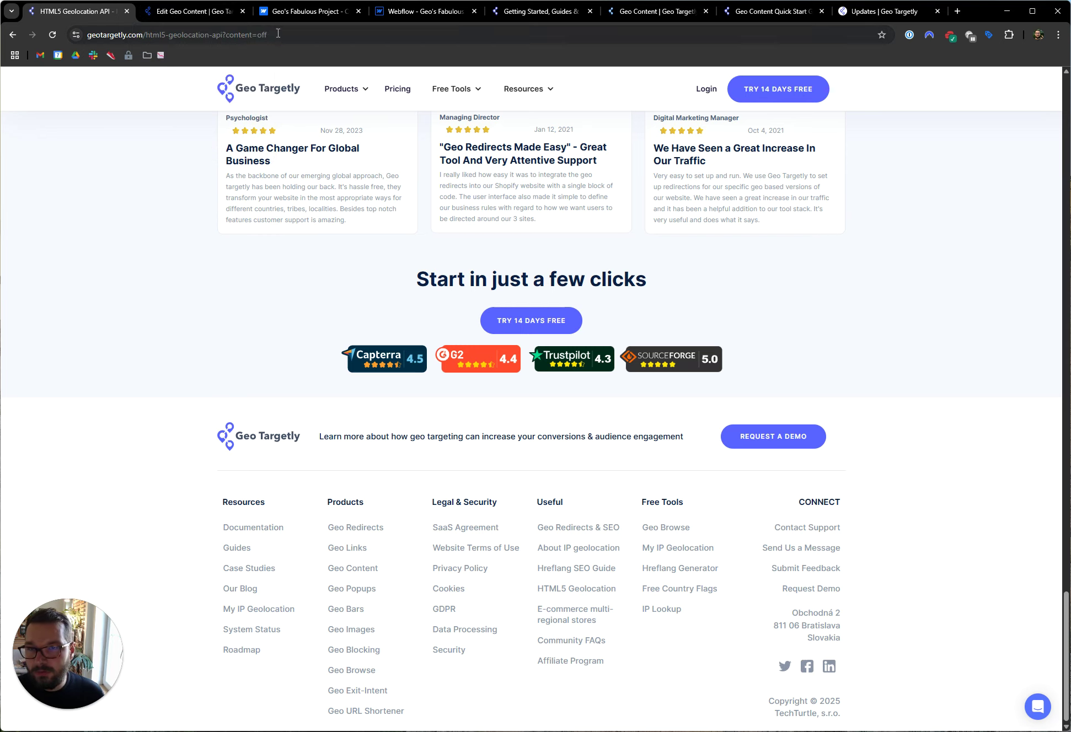
left_click(261, 38)
left_click(230, 36)
left_click_drag(247, 34, 303, 35)
left_click(303, 35)
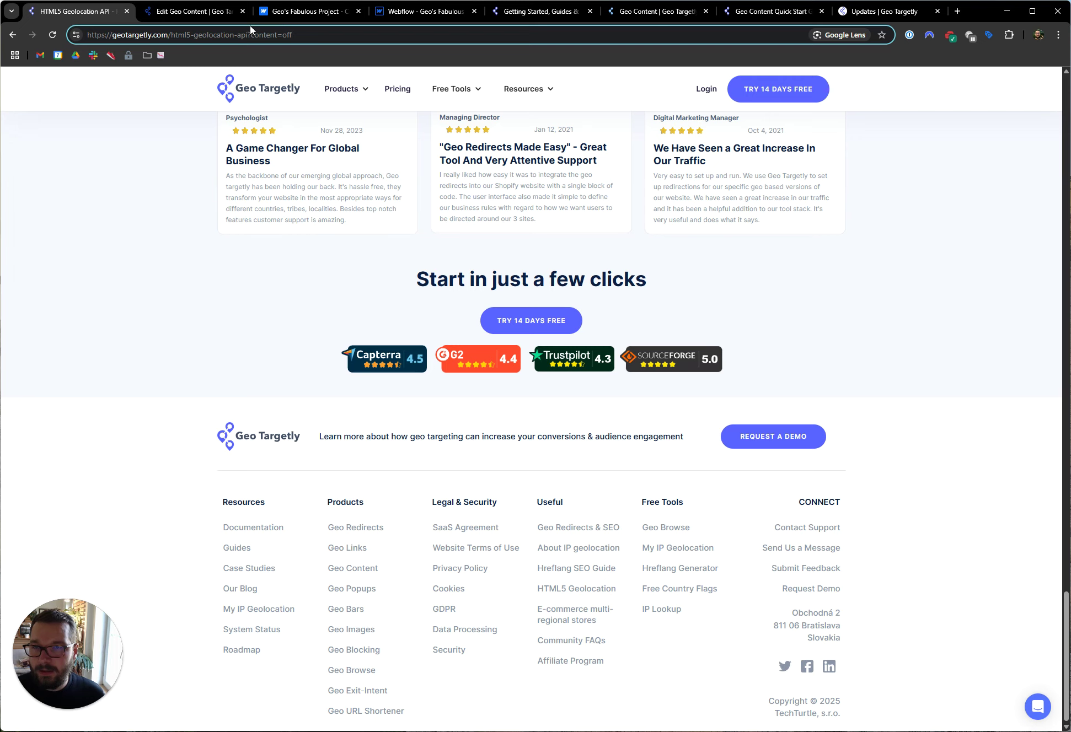
In the dashboard's advanced settings, try remembering the disable for 24 hours, and settle on remembering it for the browser session only
left_click(196, 11)
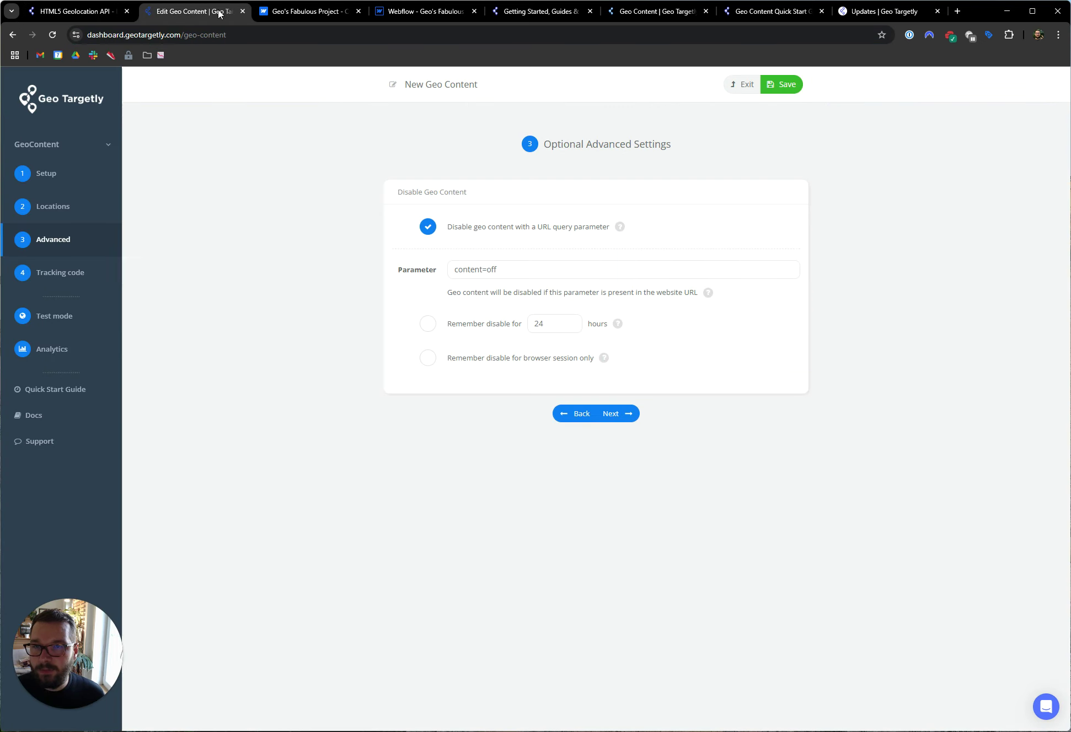
left_click(432, 327)
left_click(429, 358)
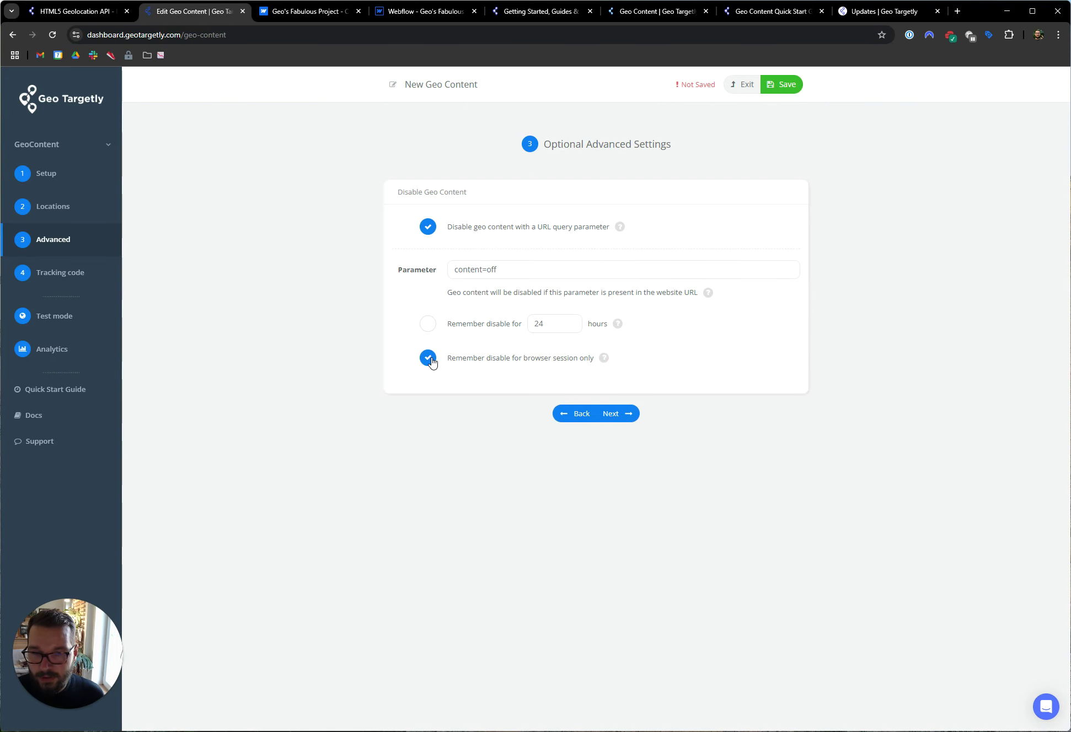
left_click(425, 330)
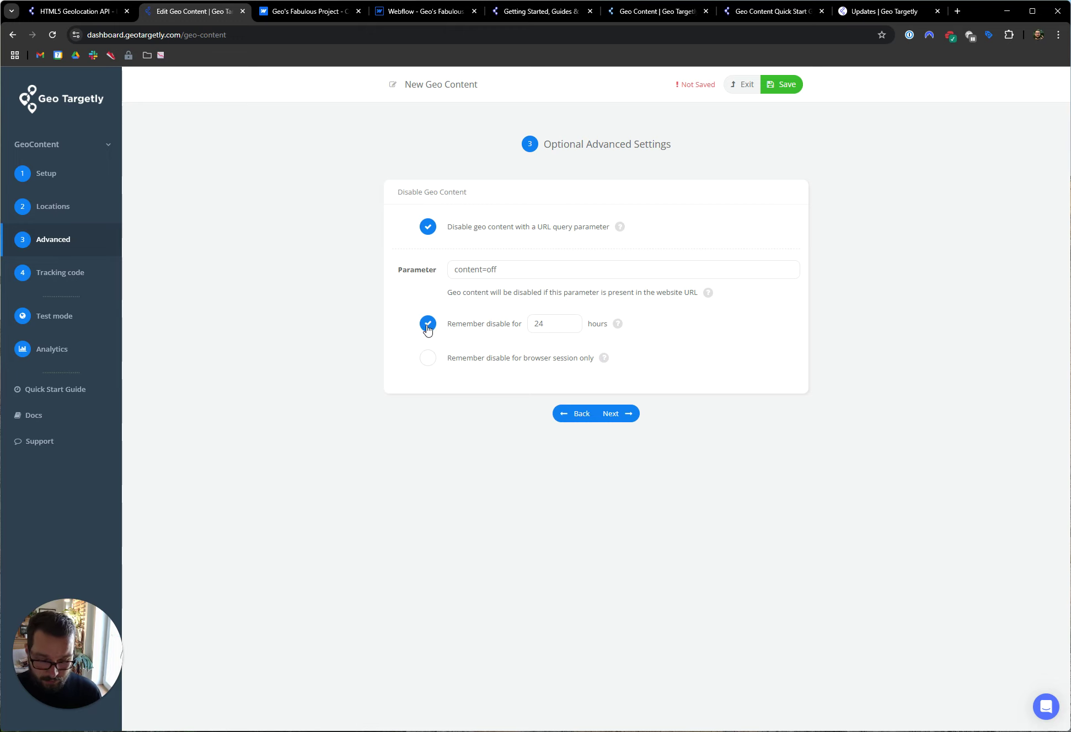
left_click_drag(517, 270, 455, 271)
key("BackSpace")
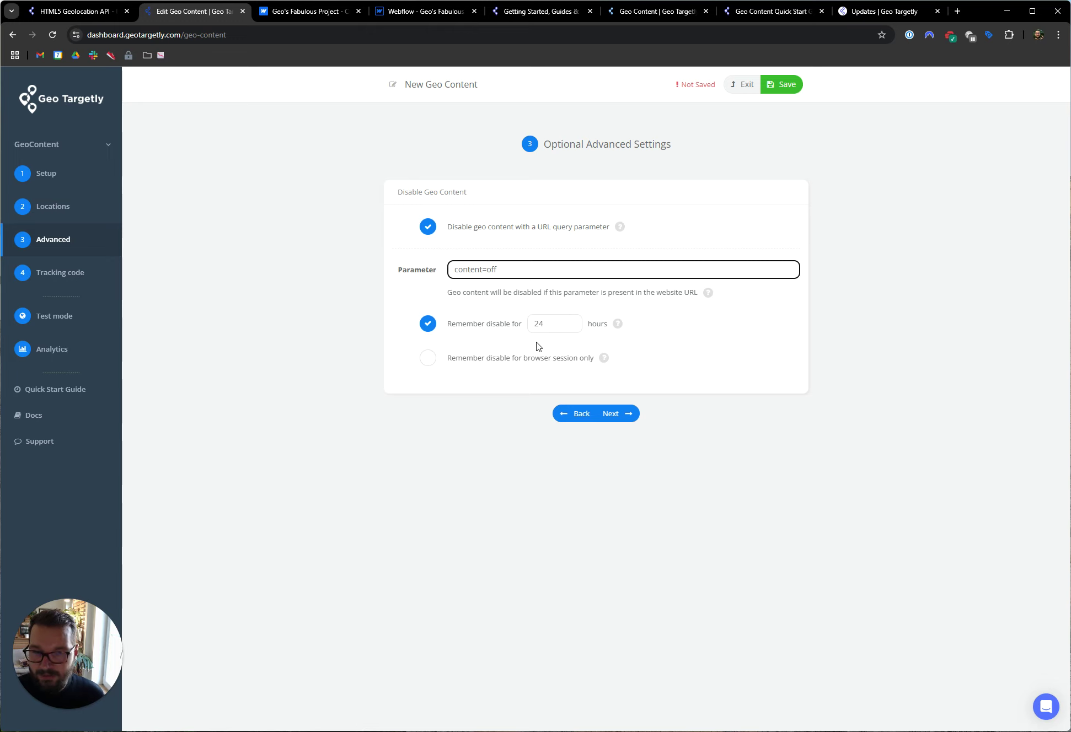
left_click(428, 360)
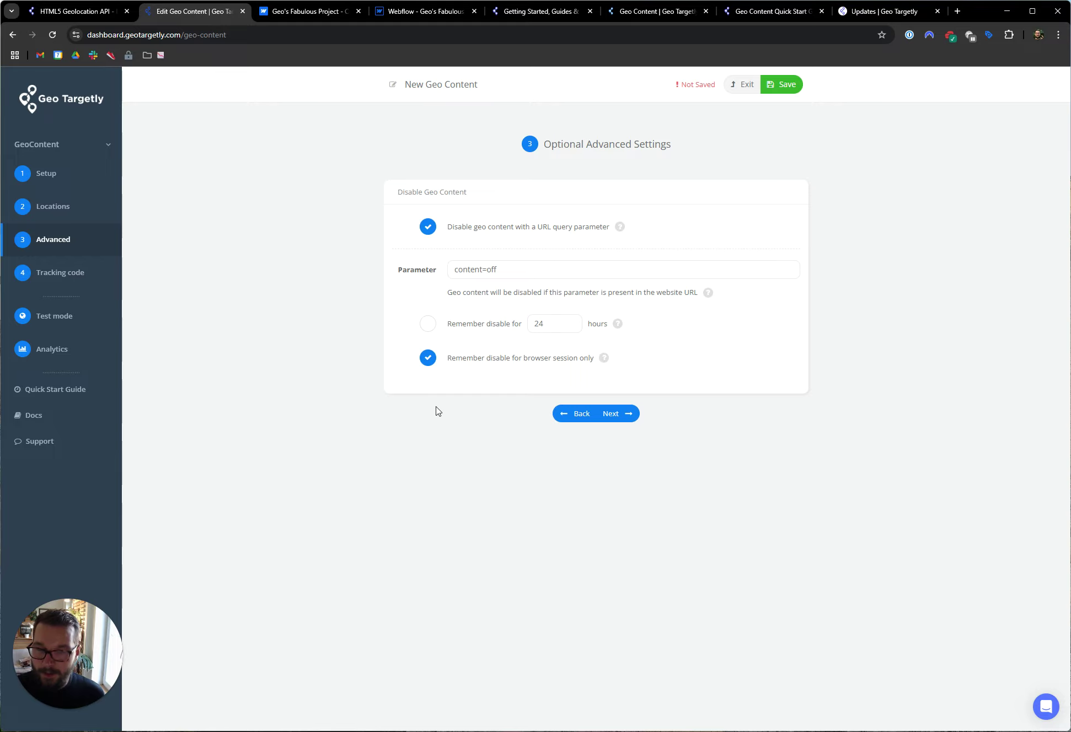
Turn off disabling geo content with a URL query parameter and save the setup
left_click(427, 227)
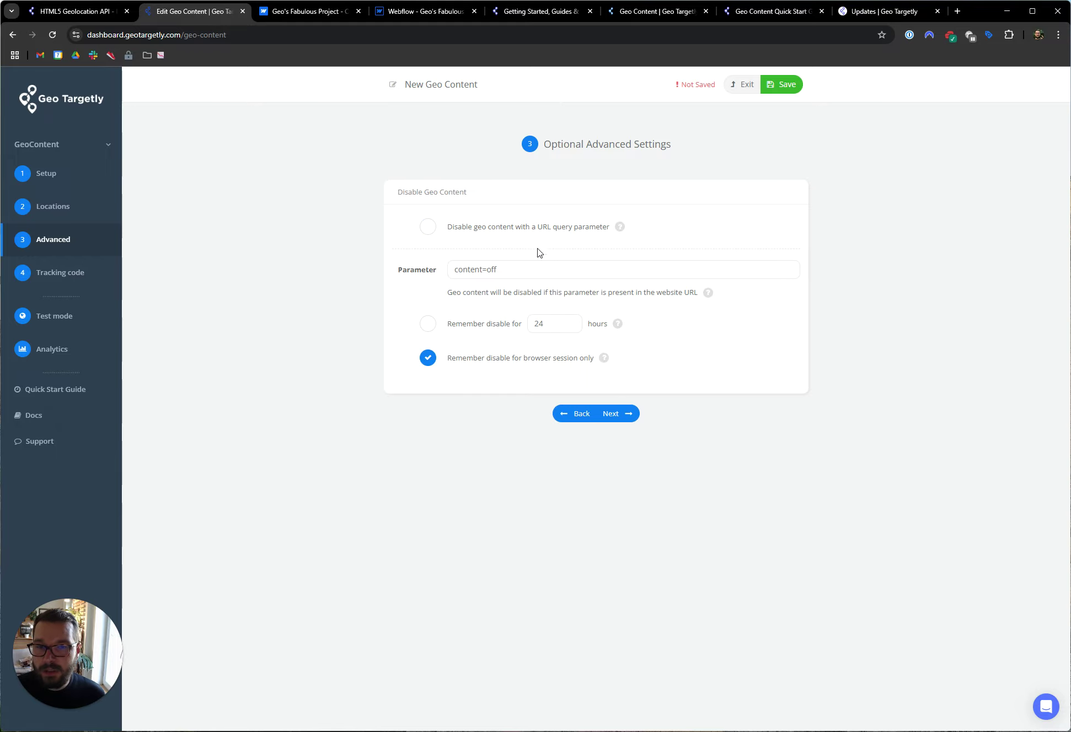
left_click(787, 84)
left_click(591, 395)
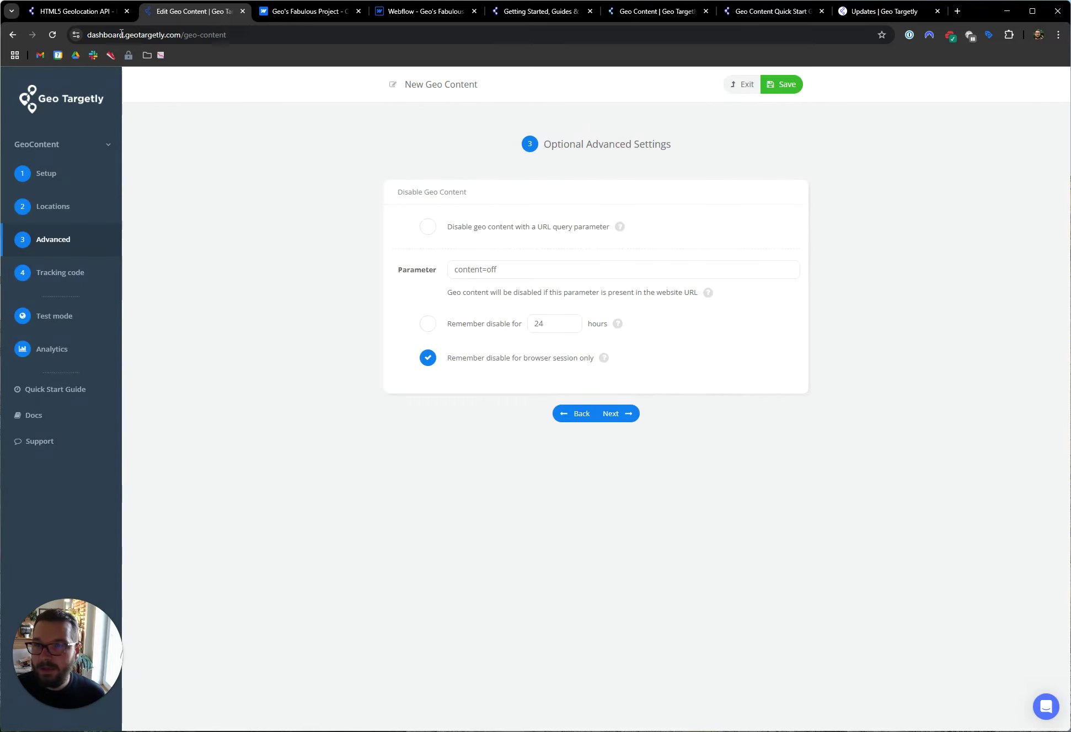
Reload the live page with content=off still in its URL and check the street line in the footer address
left_click(78, 11)
left_click(52, 35)
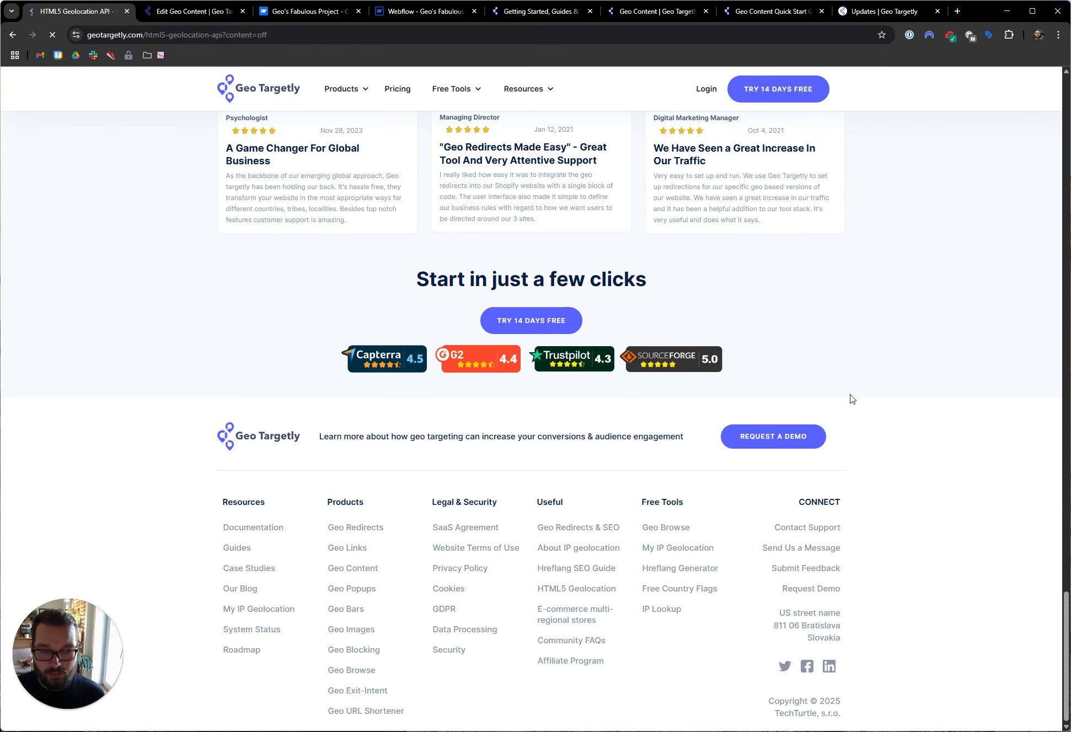
left_click_drag(780, 612, 853, 620)
left_click(853, 619)
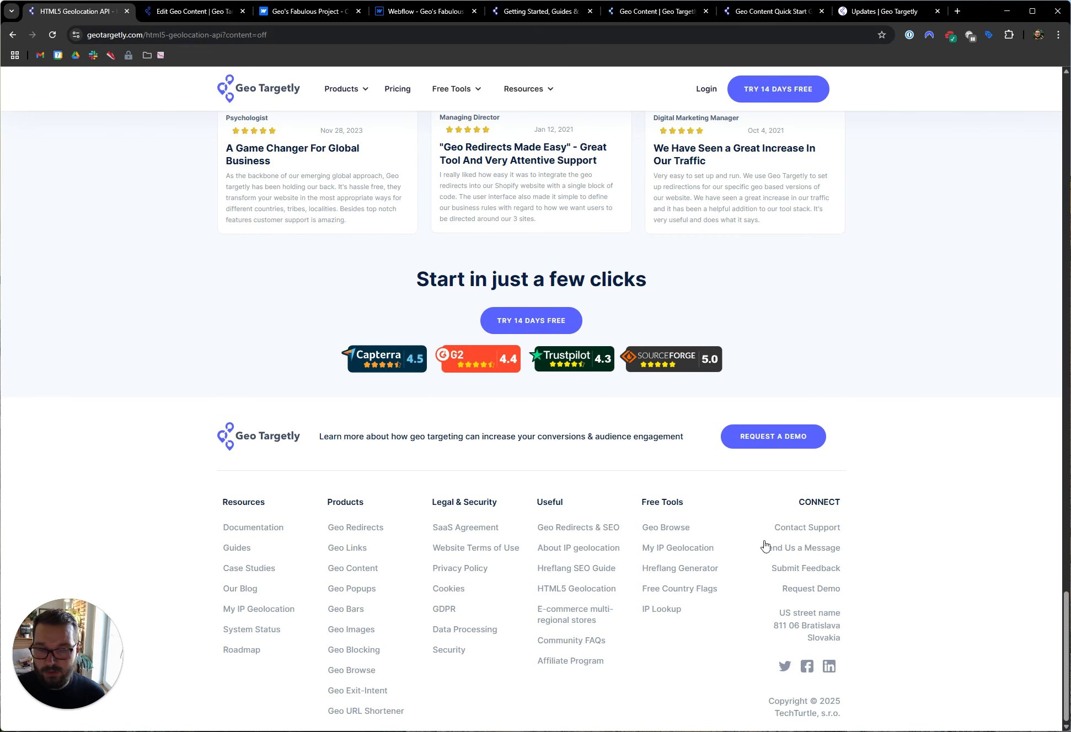
Return to the Geo Content dashboard and open its test mode settings
left_click(207, 14)
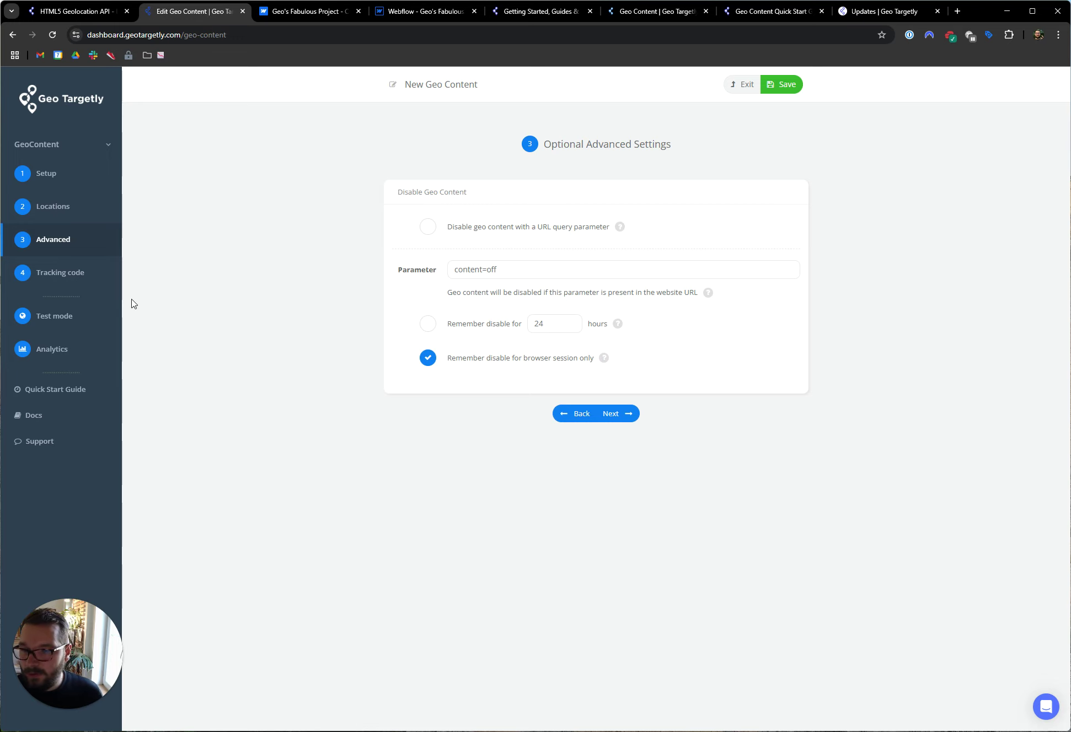
left_click(84, 318)
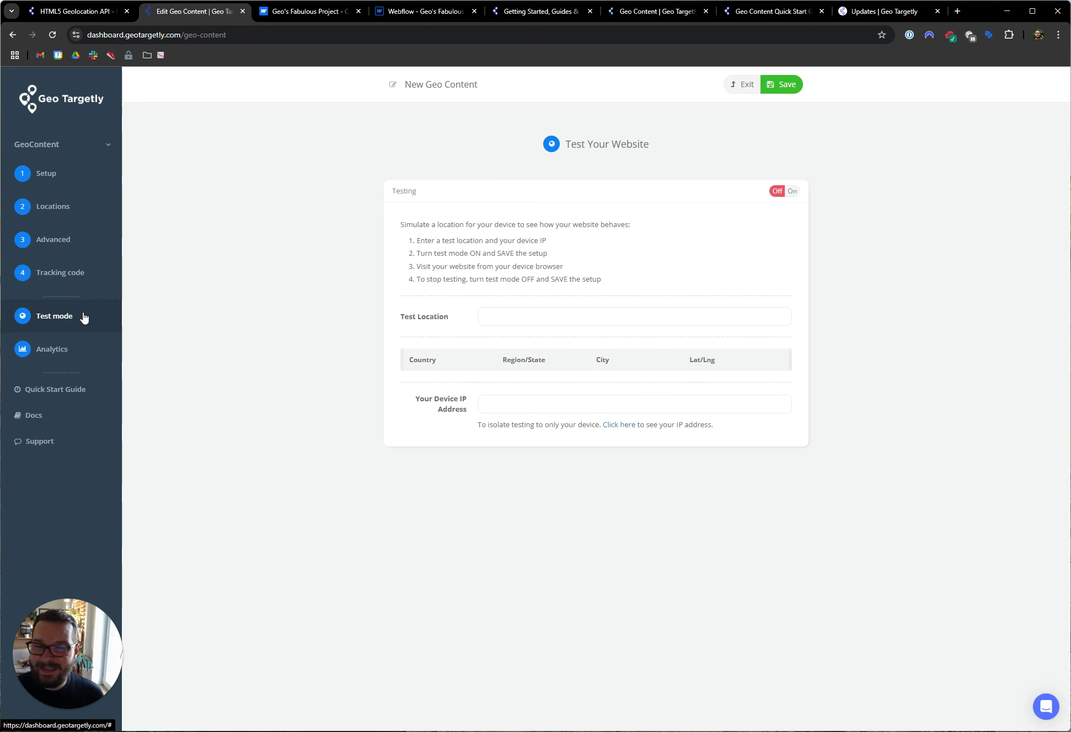